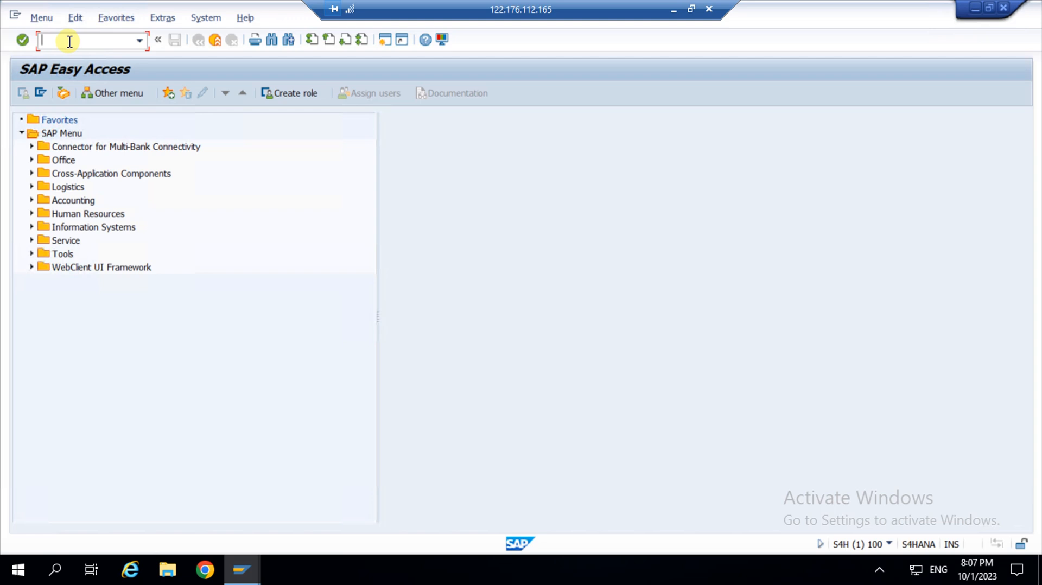
# Run transaction SE11 to reach the ABAP Dictionary initial screen.
pyautogui.write('se11')
pyautogui.press('Return')
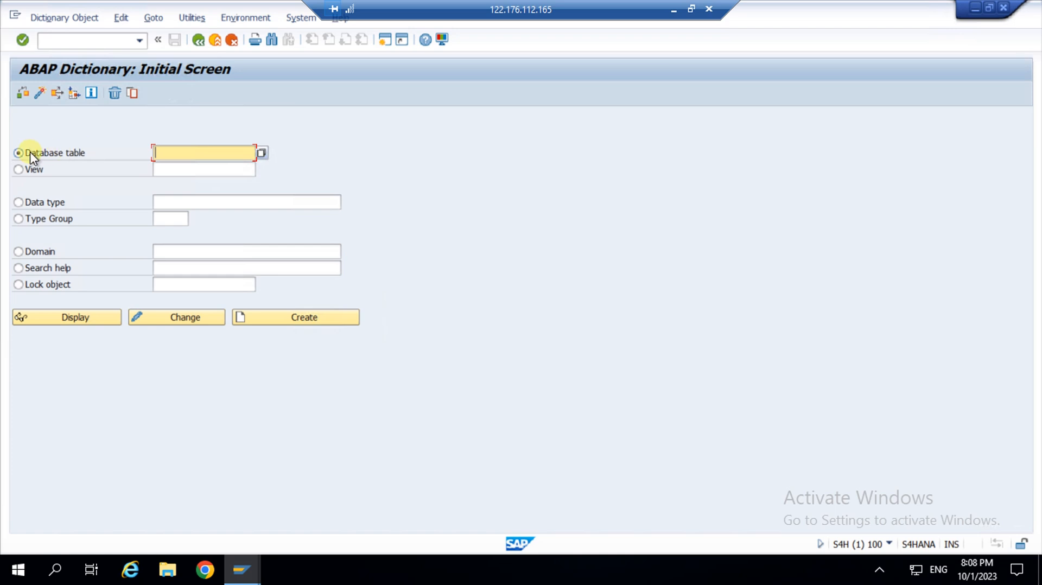
pyautogui.click(177, 154)
pyautogui.click(18, 169)
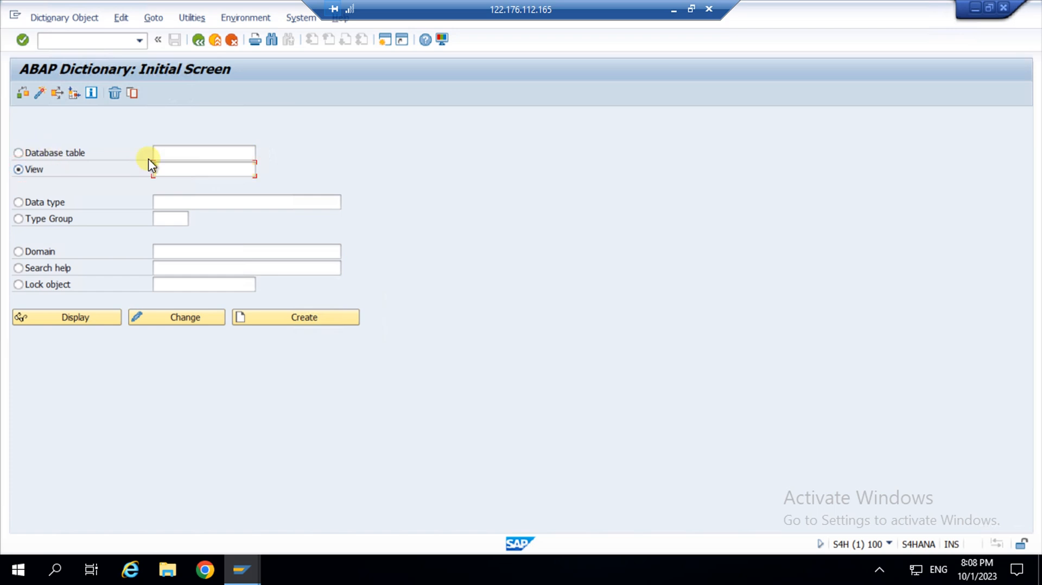
pyautogui.click(182, 151)
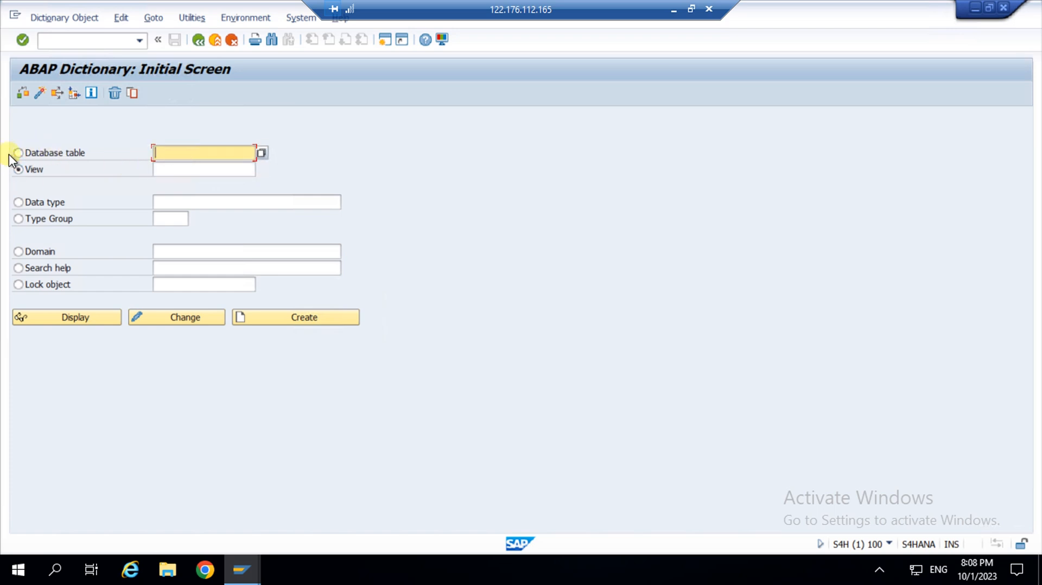
pyautogui.click(64, 154)
pyautogui.click(181, 150)
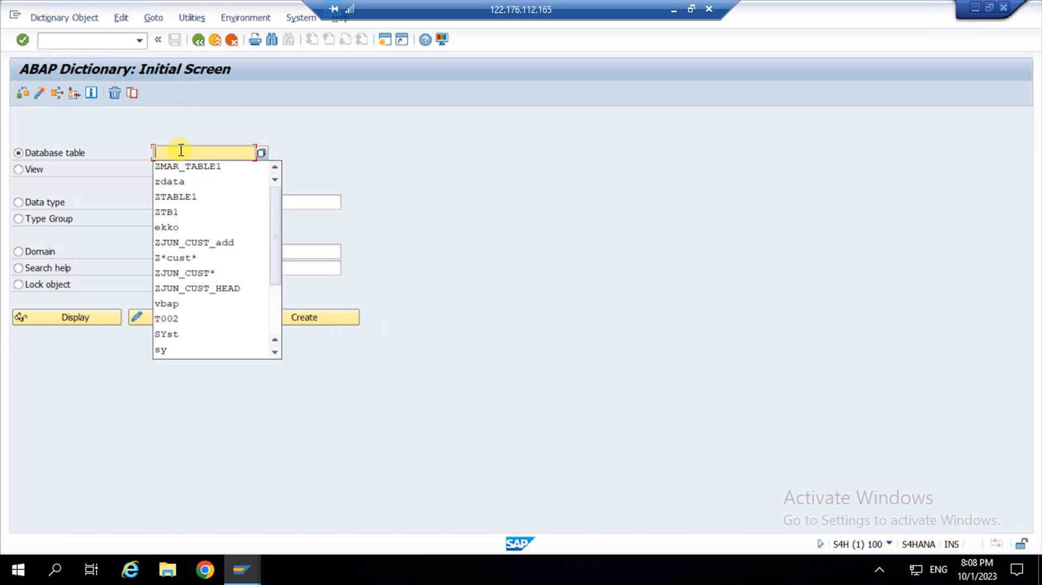
pyautogui.click(302, 157)
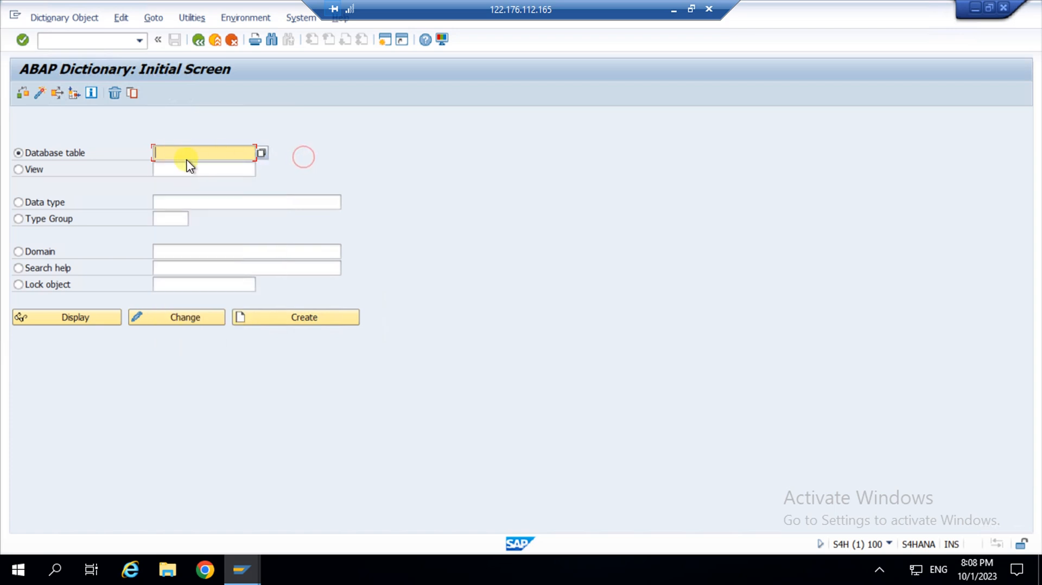
pyautogui.click(18, 169)
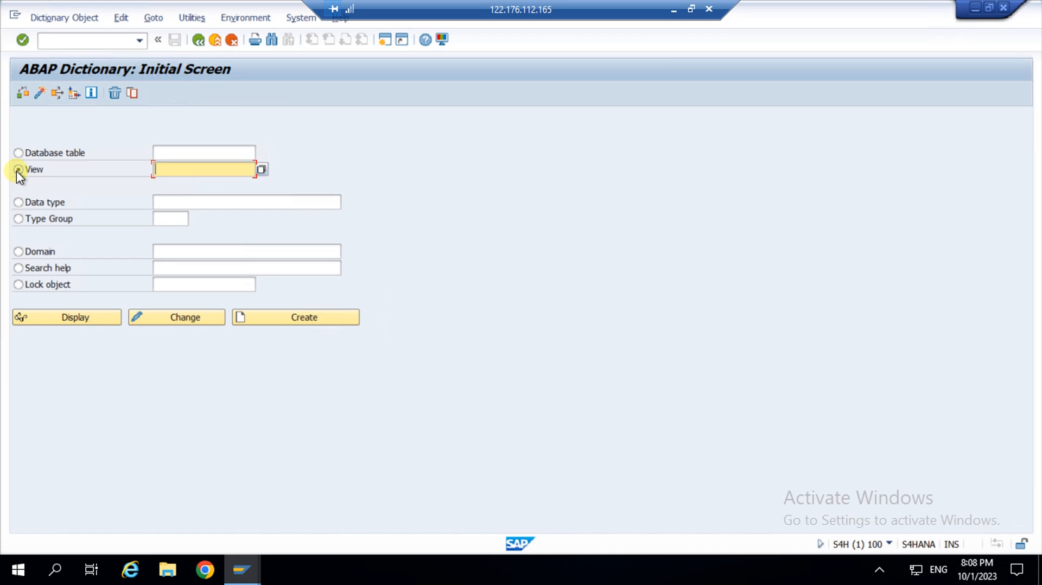
pyautogui.click(39, 152)
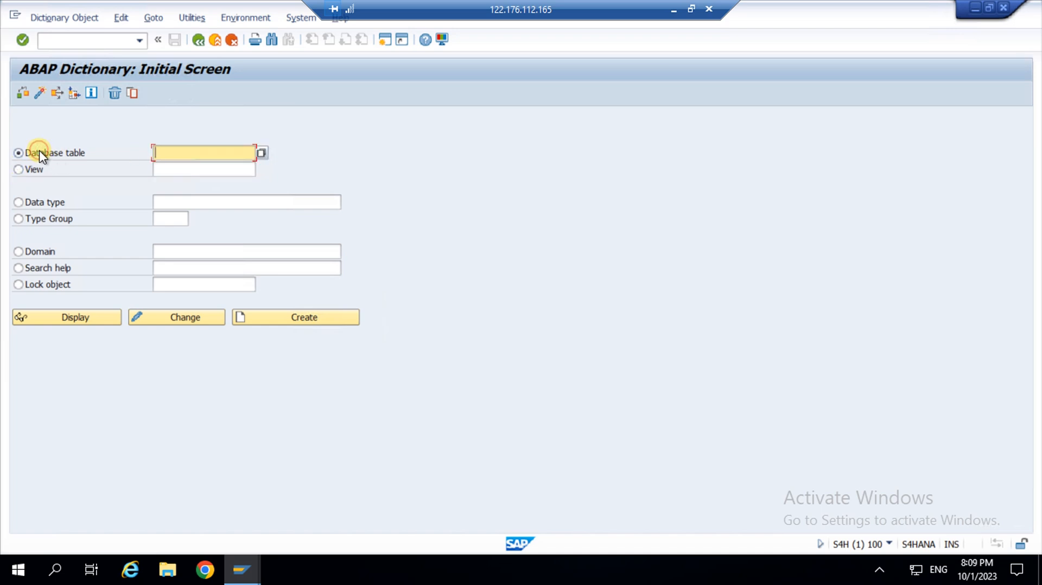
# Select View as the ABAP Dictionary object type.
pyautogui.click(18, 171)
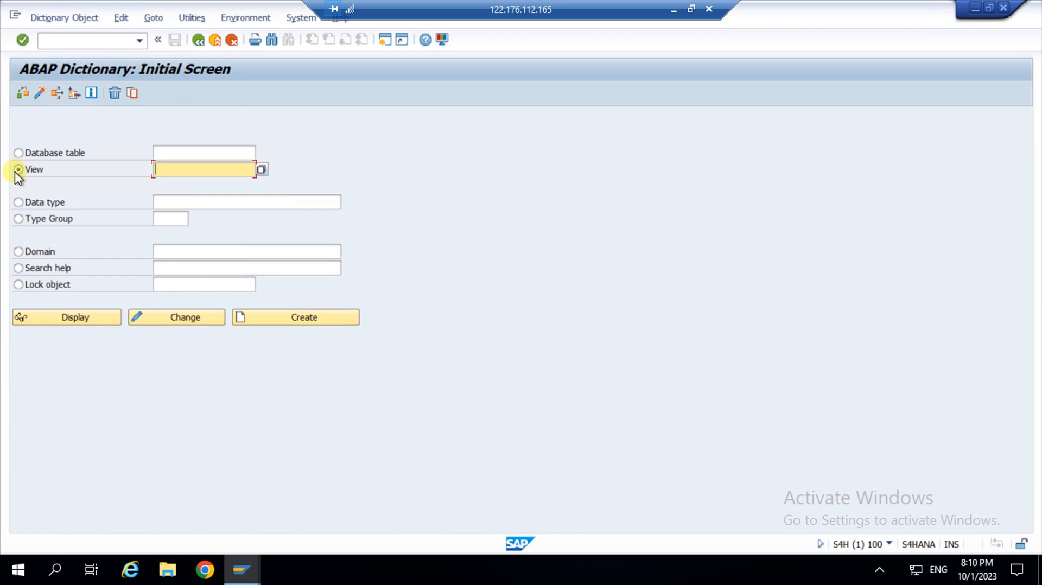
# Switch the object type from View to Data type.
pyautogui.click(18, 202)
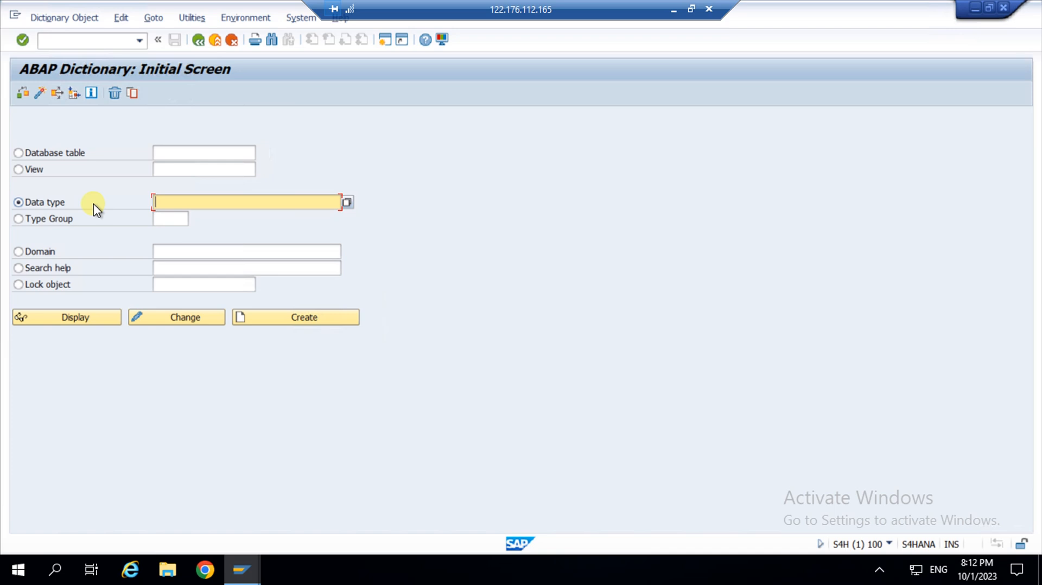
# Cycle through Type group, Domain and Database table, ending on Search help as the object type.
pyautogui.click(20, 219)
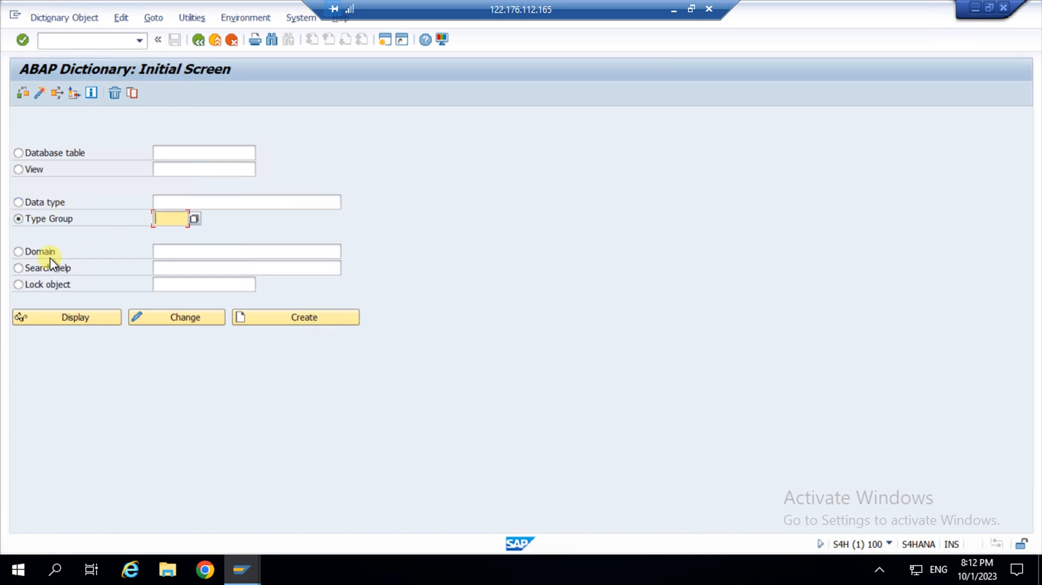
pyautogui.click(17, 251)
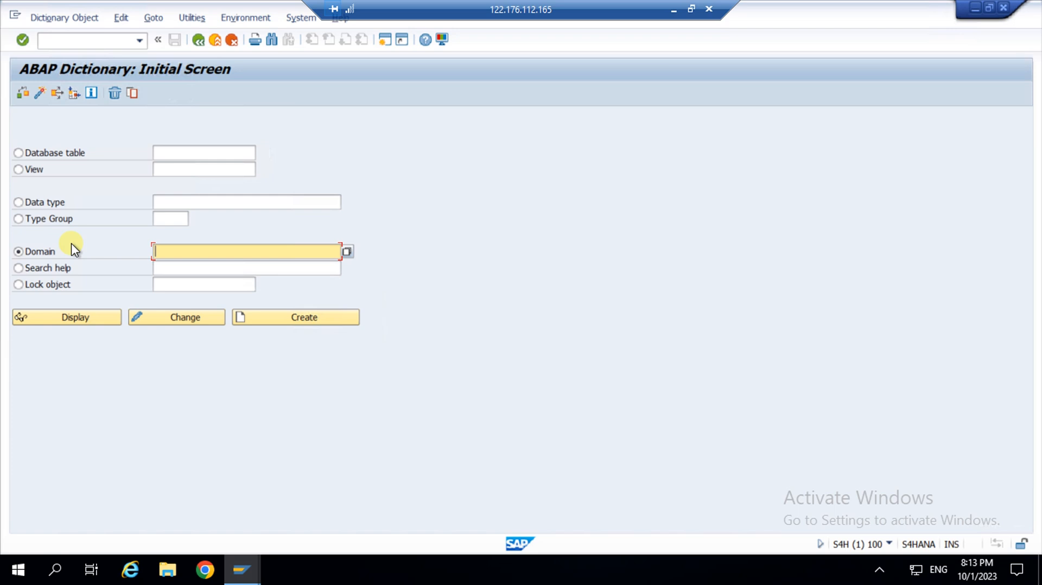
pyautogui.click(41, 154)
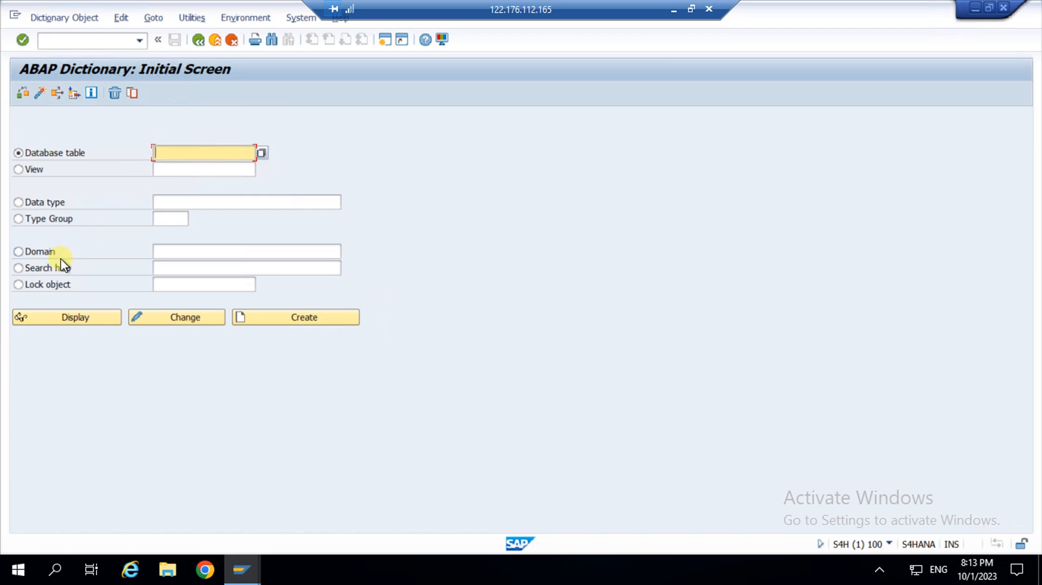
pyautogui.click(18, 252)
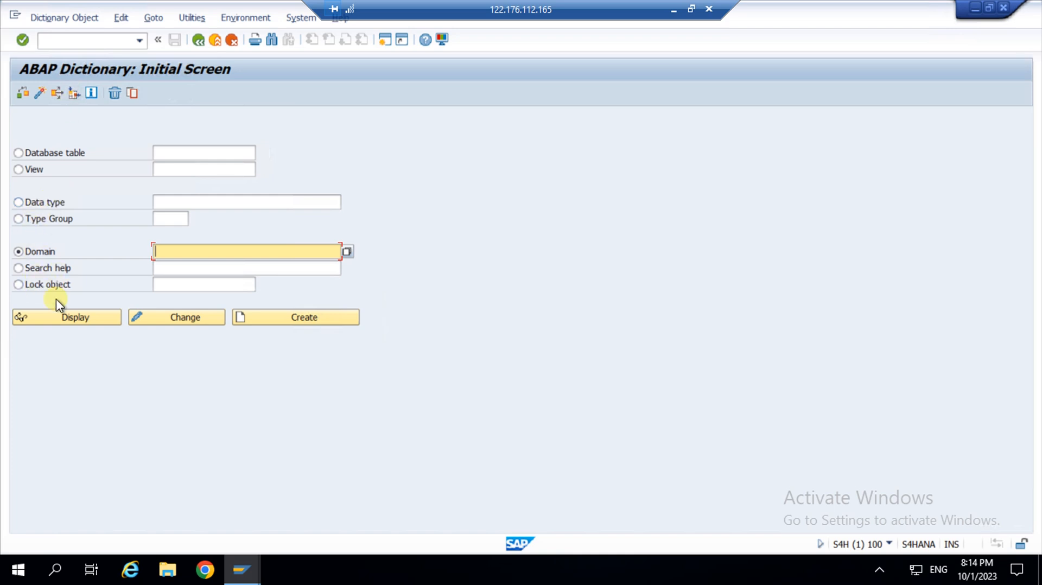
pyautogui.click(33, 269)
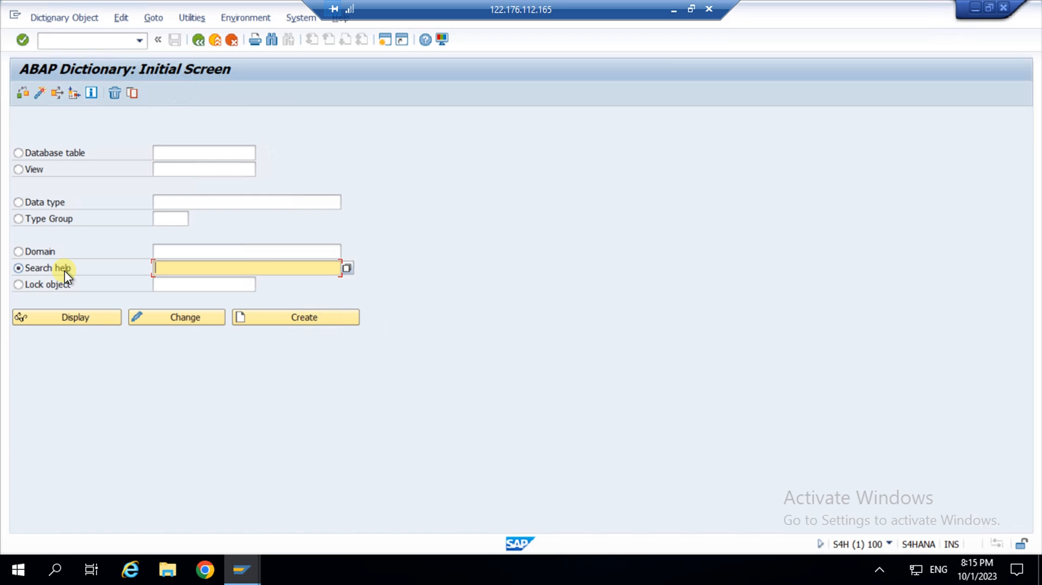
# Select Lock object as the ABAP Dictionary object type.
pyautogui.click(48, 285)
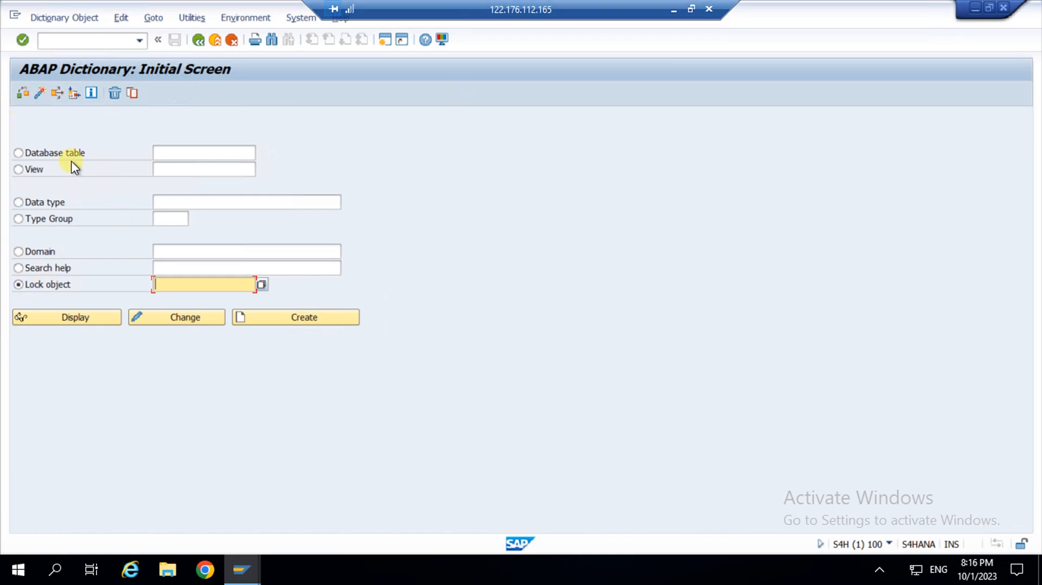
# Select Database table again and bring up the history of entered table names.
pyautogui.click(44, 154)
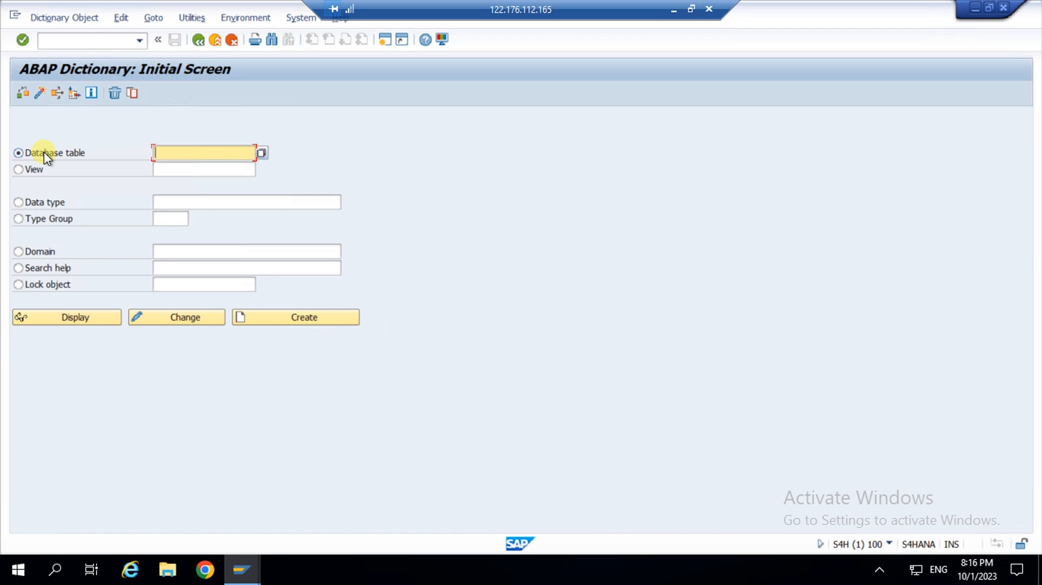
pyautogui.press('BackSpace')
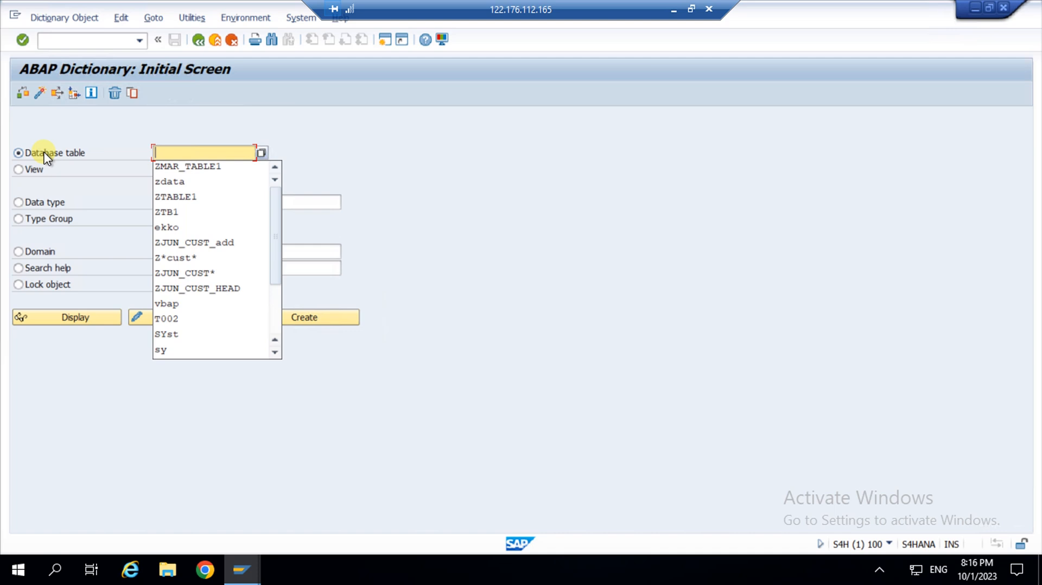
# Enter table name ZEMP_TB and attempt to delete it, getting the still-in-use warning.
pyautogui.click(179, 151)
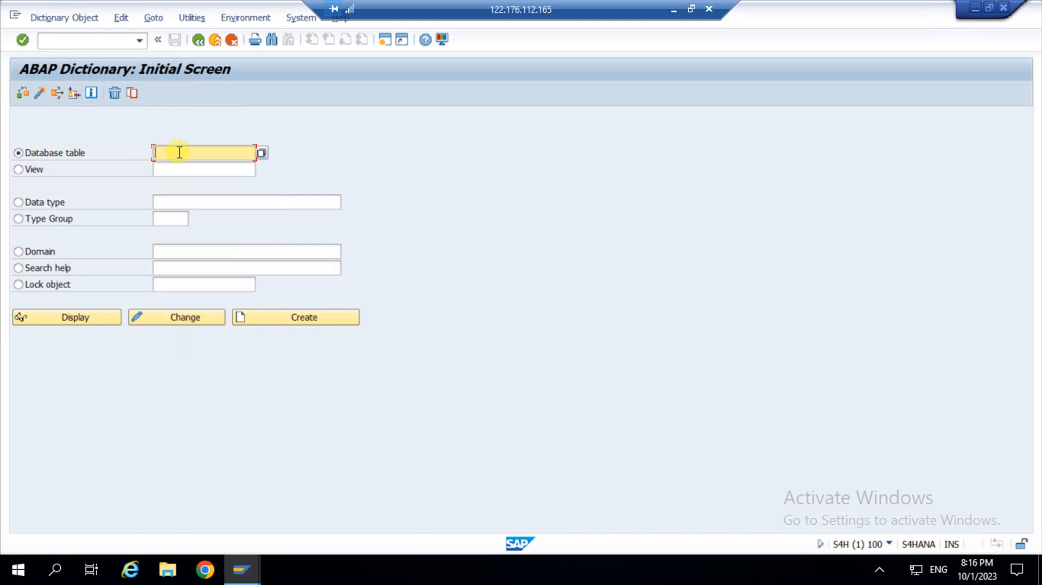
pyautogui.write('z')
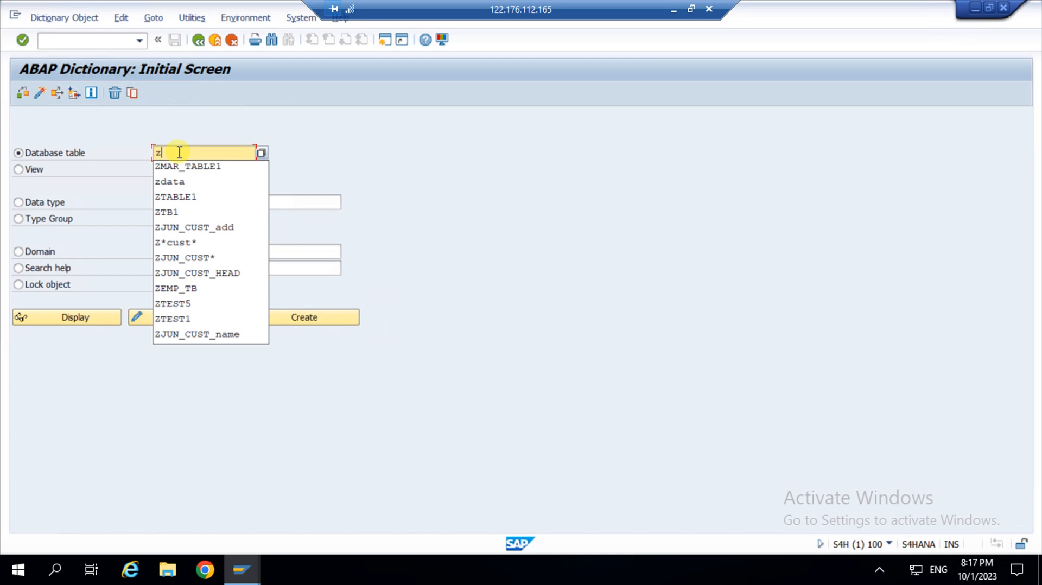
pyautogui.write('emp')
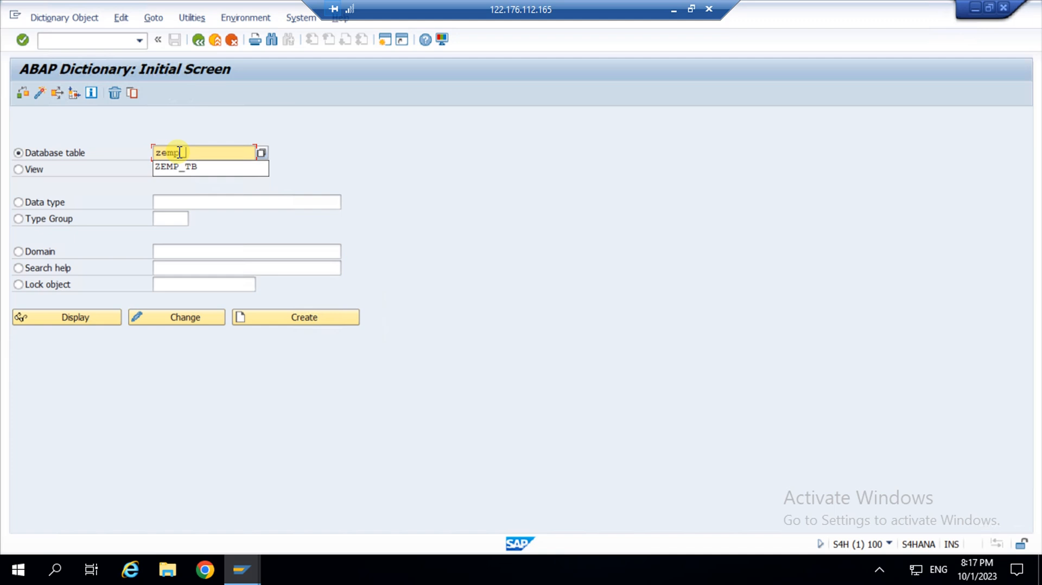
pyautogui.write('_tb1')
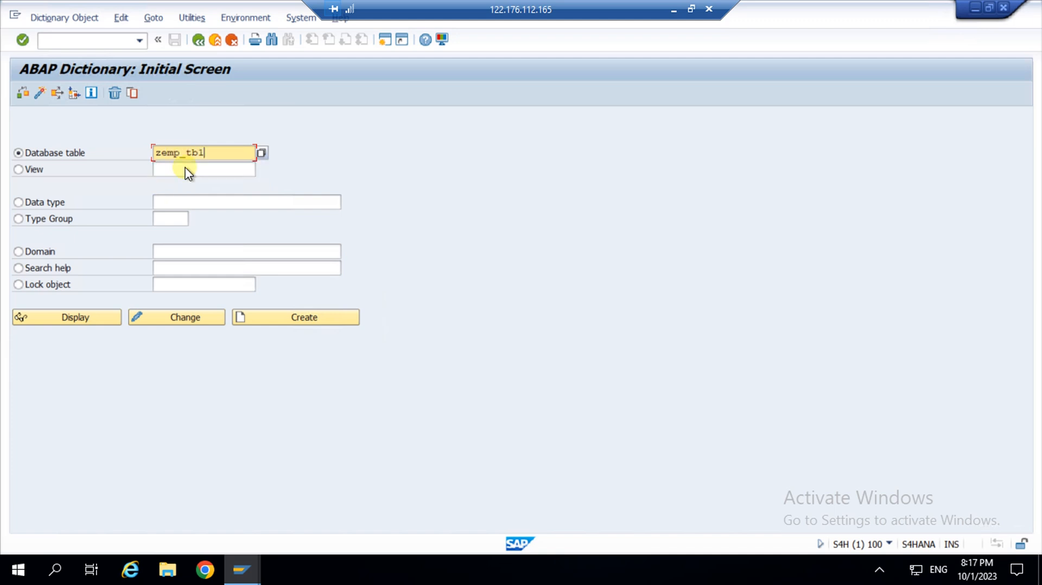
pyautogui.press('BackSpace')
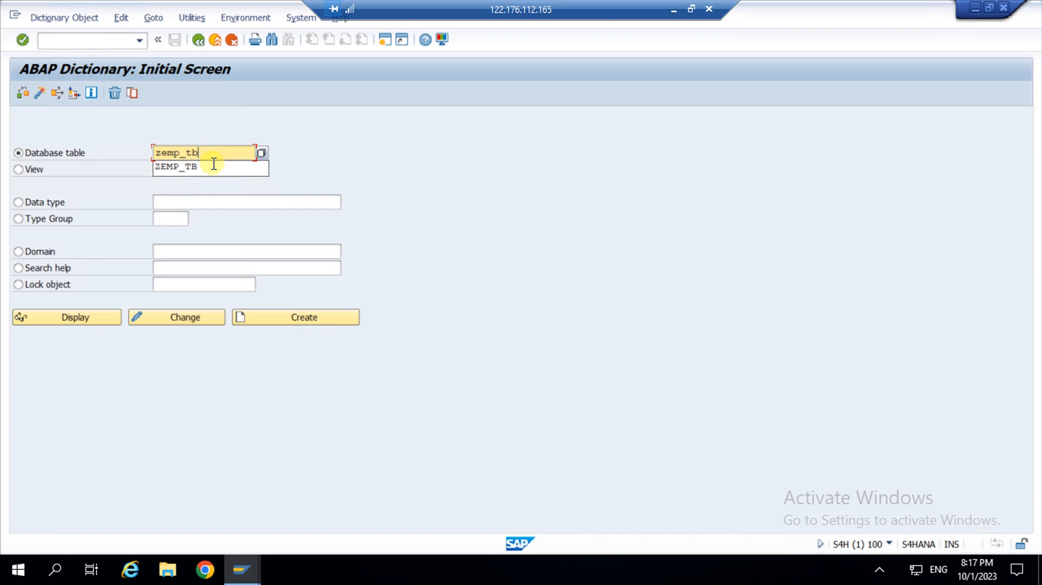
pyautogui.click(212, 169)
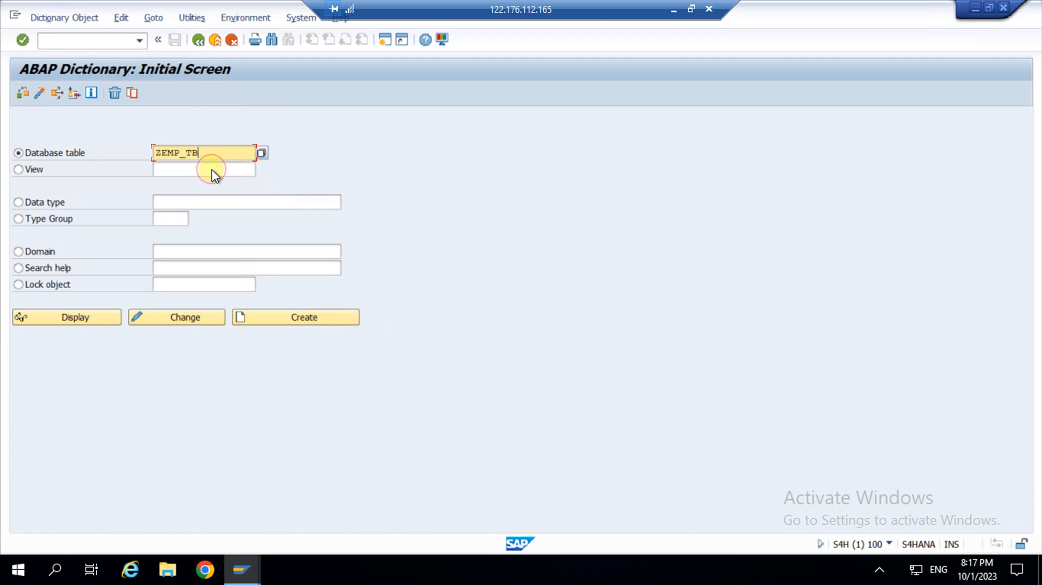
pyautogui.hotkey('shift', 'F2')
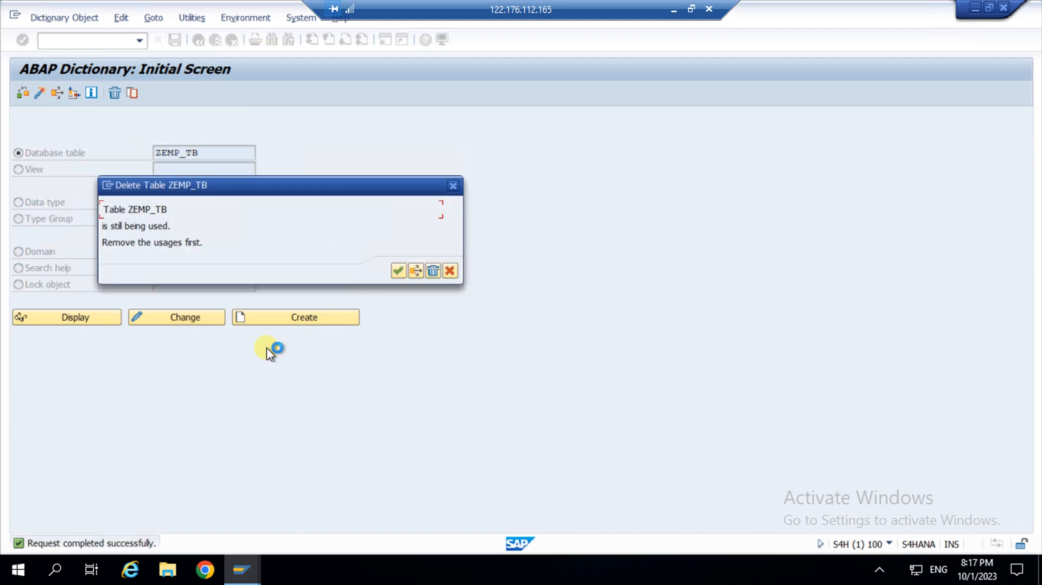
# Dismiss the deletion warning and try creating table ZEMP_TB1, which already exists.
pyautogui.click(450, 271)
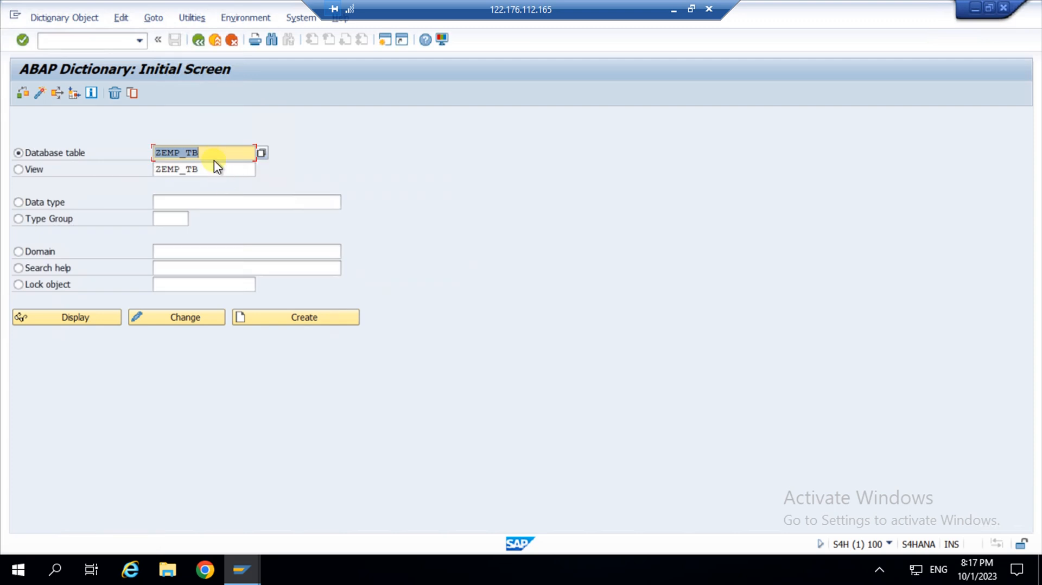
pyautogui.click(214, 156)
pyautogui.write('1')
pyautogui.doubleClick(204, 171)
pyautogui.press('BackSpace')
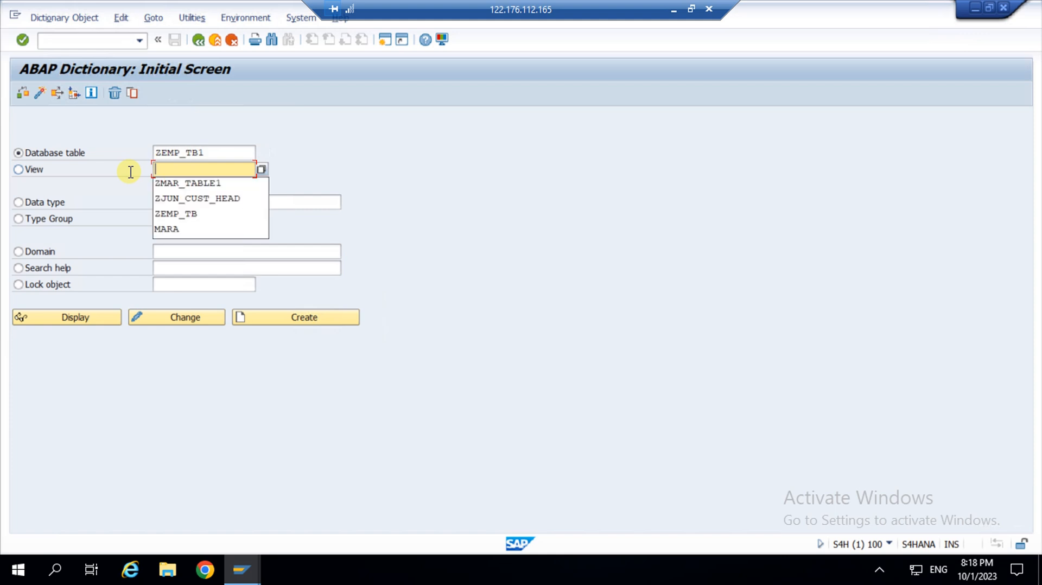
pyautogui.click(207, 154)
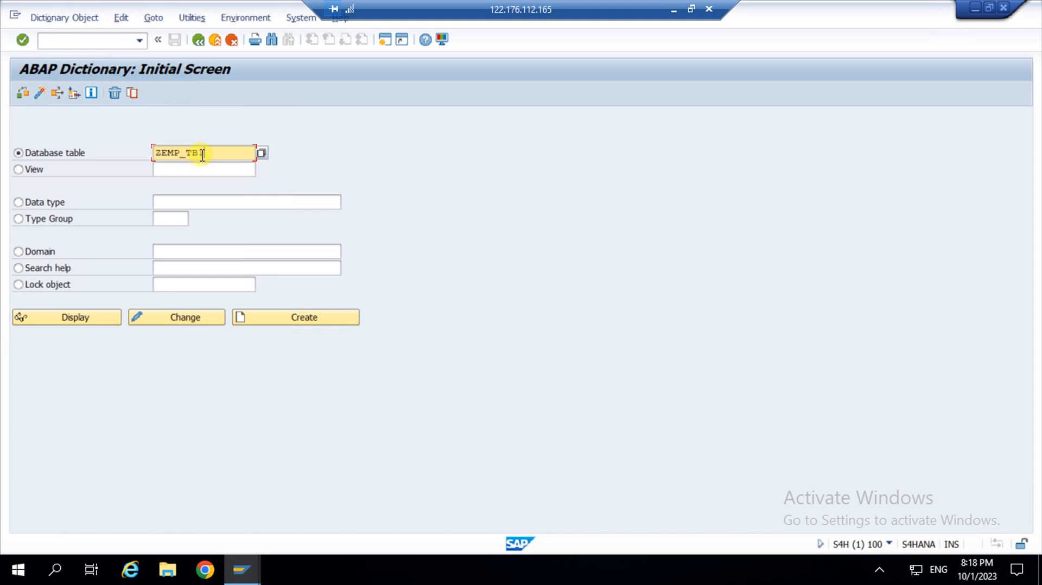
pyautogui.click(292, 317)
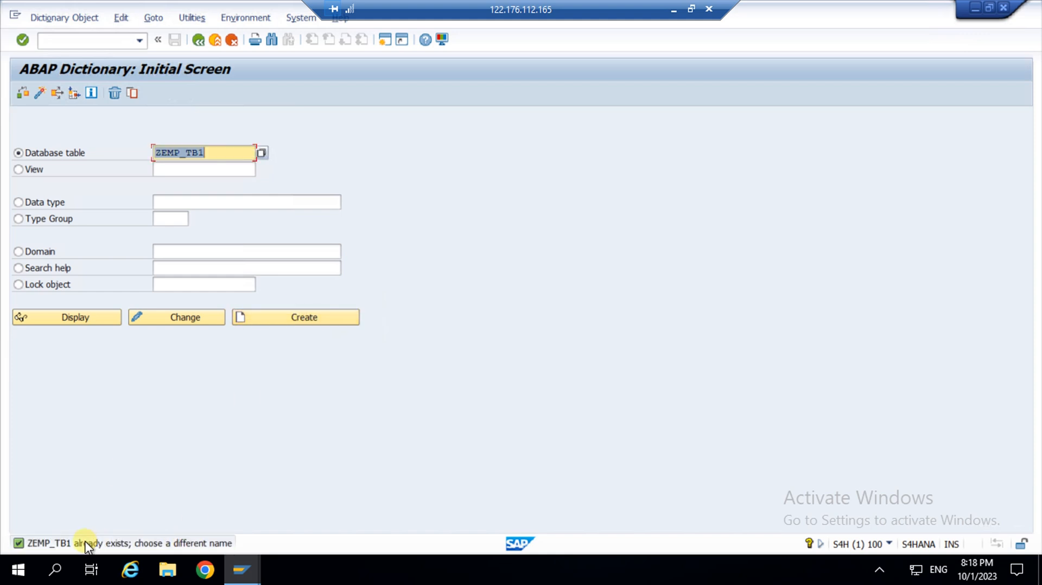
# Change the table name to ZEMP_TB2 and create the new table.
pyautogui.click(217, 155)
pyautogui.press('BackSpace')
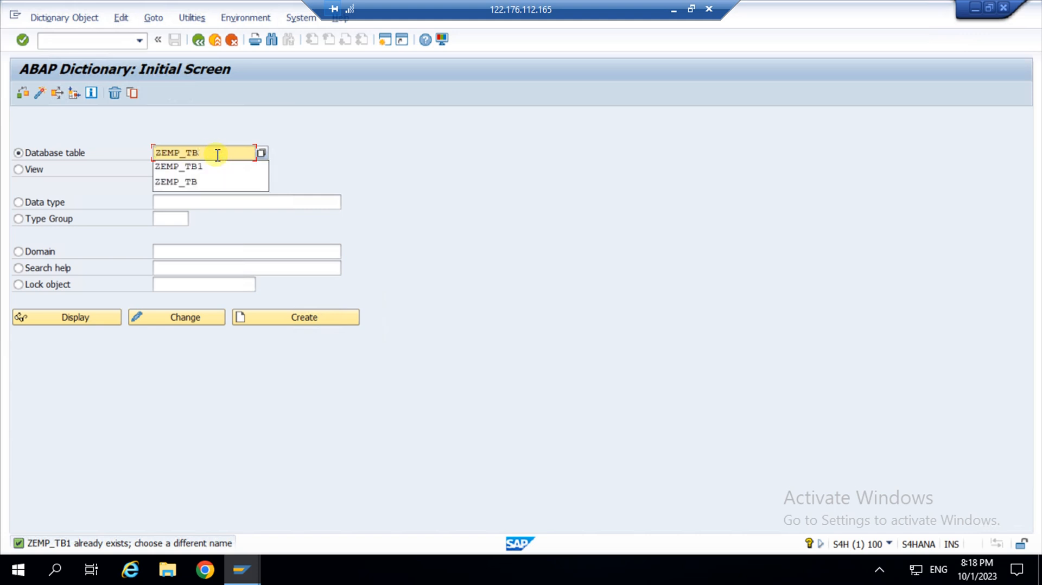
pyautogui.write('2')
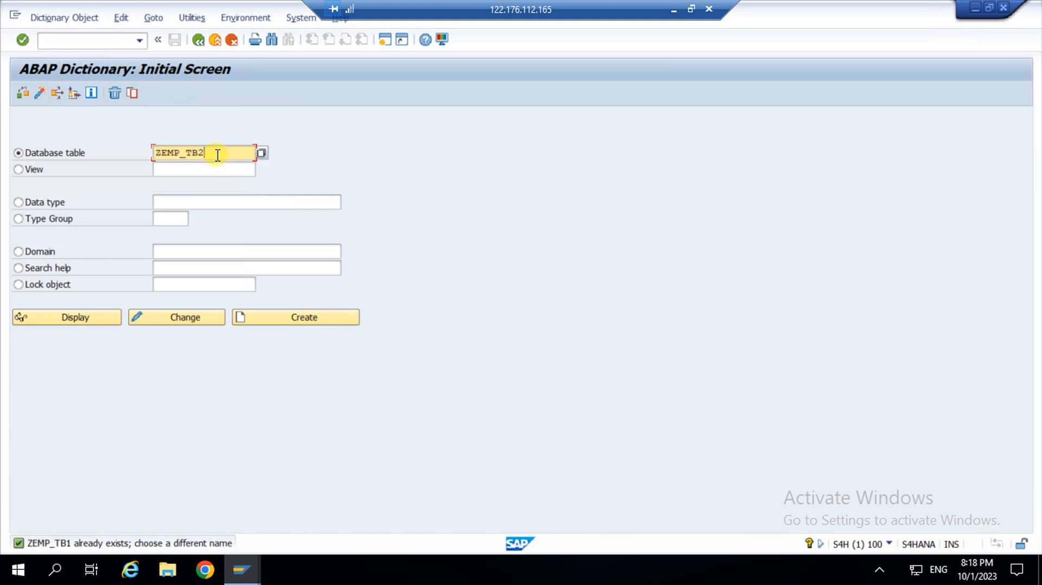
pyautogui.click(291, 319)
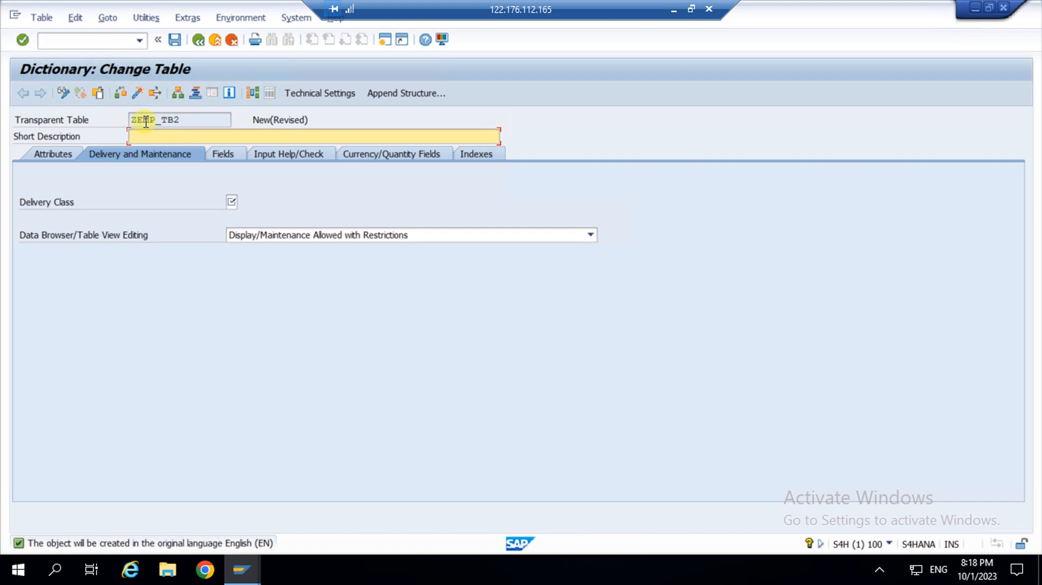
# Enter the short description 'employee detail' and save to check required entries.
pyautogui.click(226, 155)
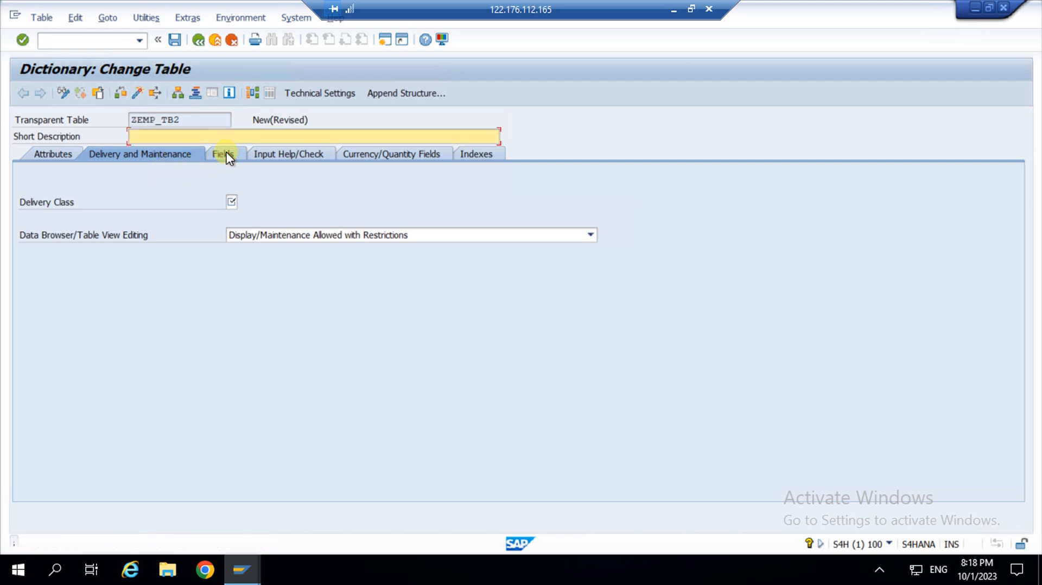
pyautogui.click(208, 137)
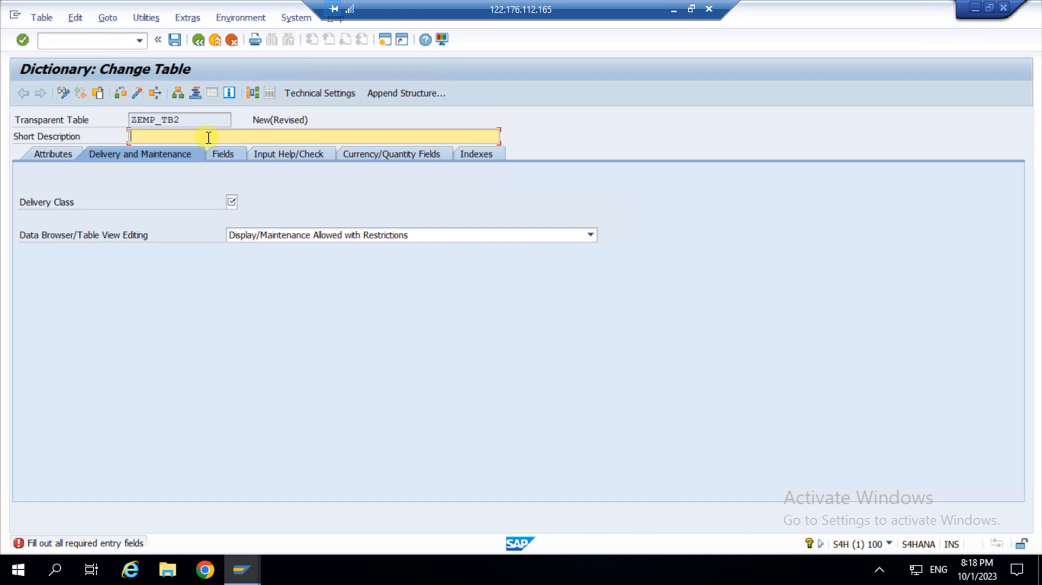
pyautogui.write('employee')
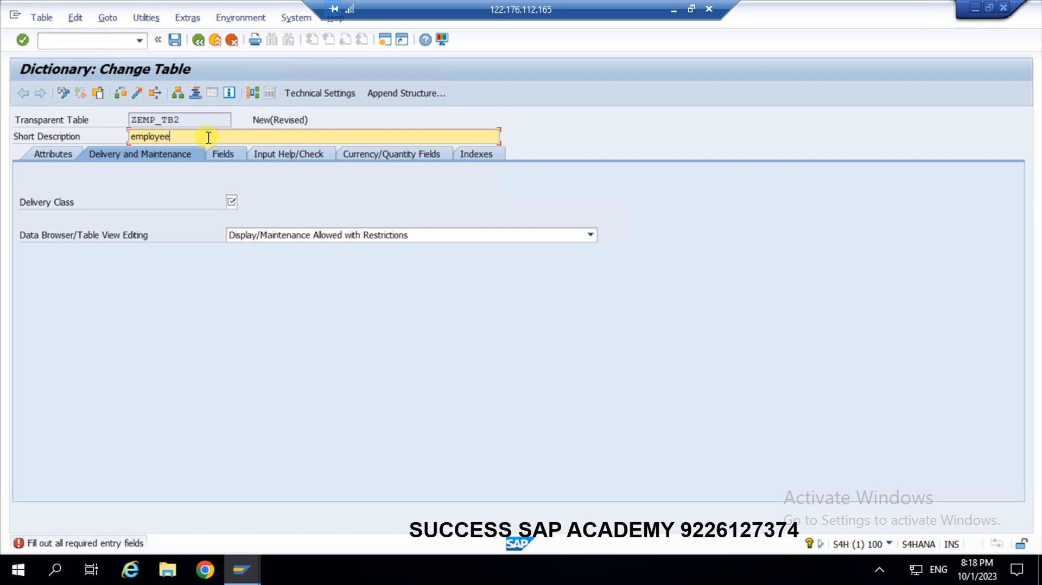
pyautogui.write(' detail')
pyautogui.click(175, 42)
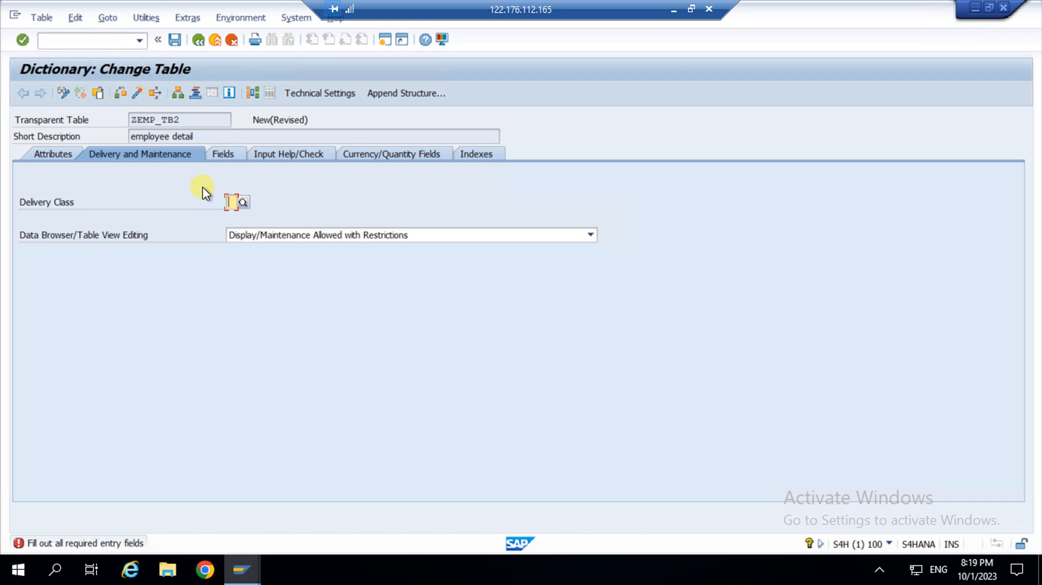
# Pick delivery class A (Application table) from the value list.
pyautogui.click(243, 201)
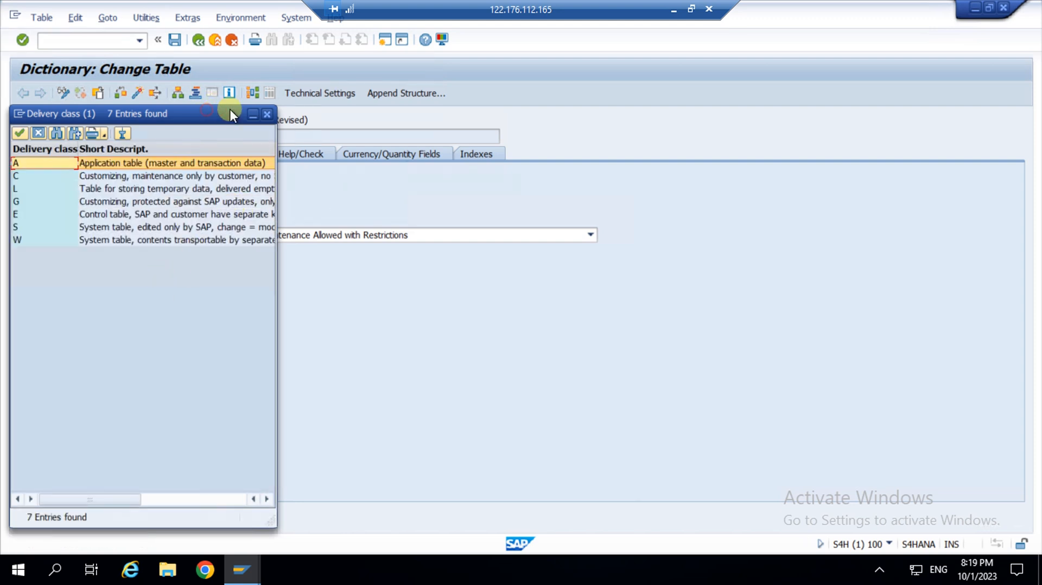
pyautogui.moveTo(229, 109); pyautogui.dragTo(449, 100)
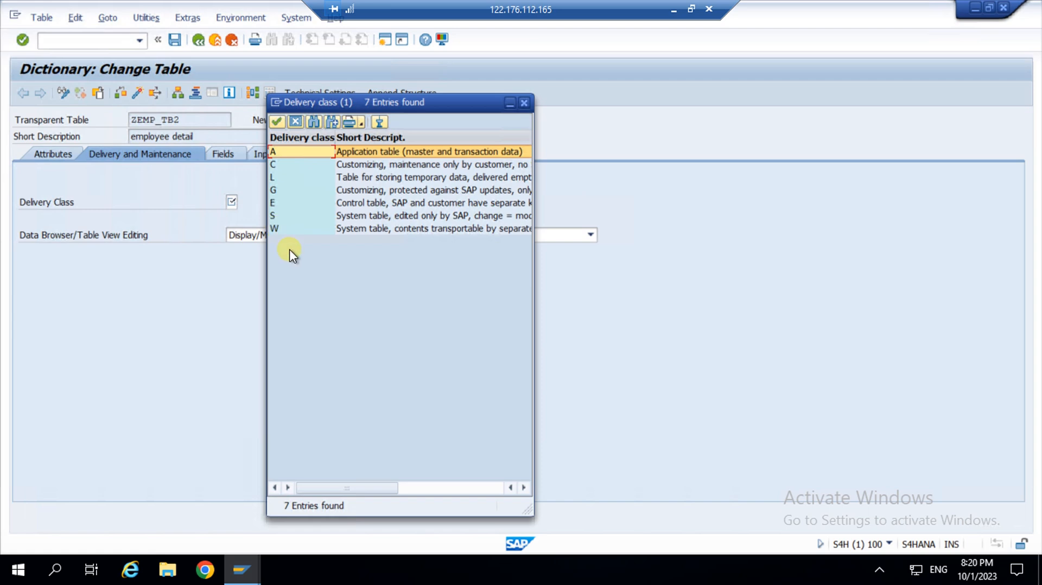
pyautogui.click(307, 154)
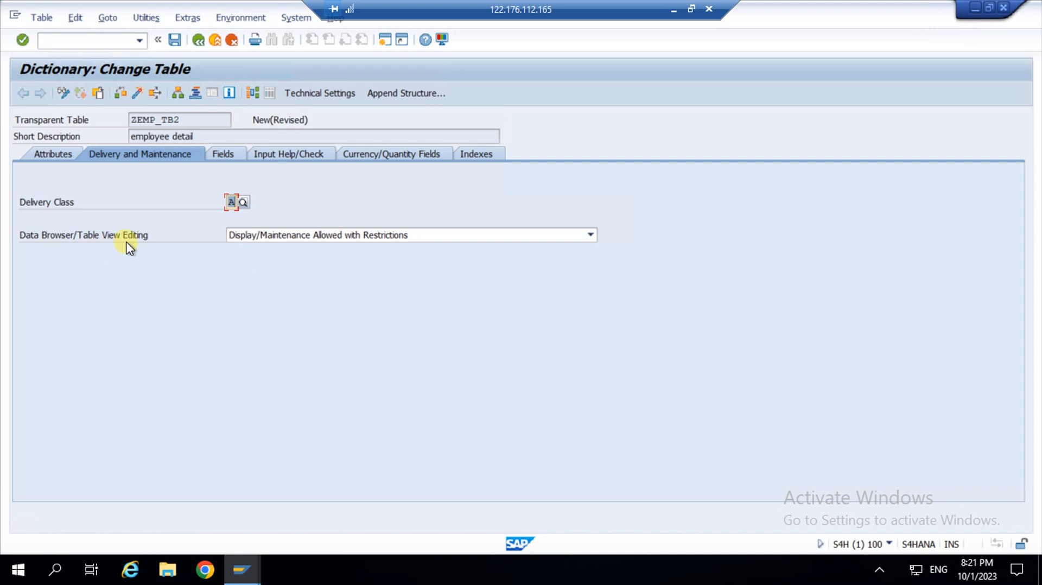
# Choose Display/Maintenance Allowed for ZEMP_TB2's Data Browser/Table View Editing setting.
pyautogui.click(591, 235)
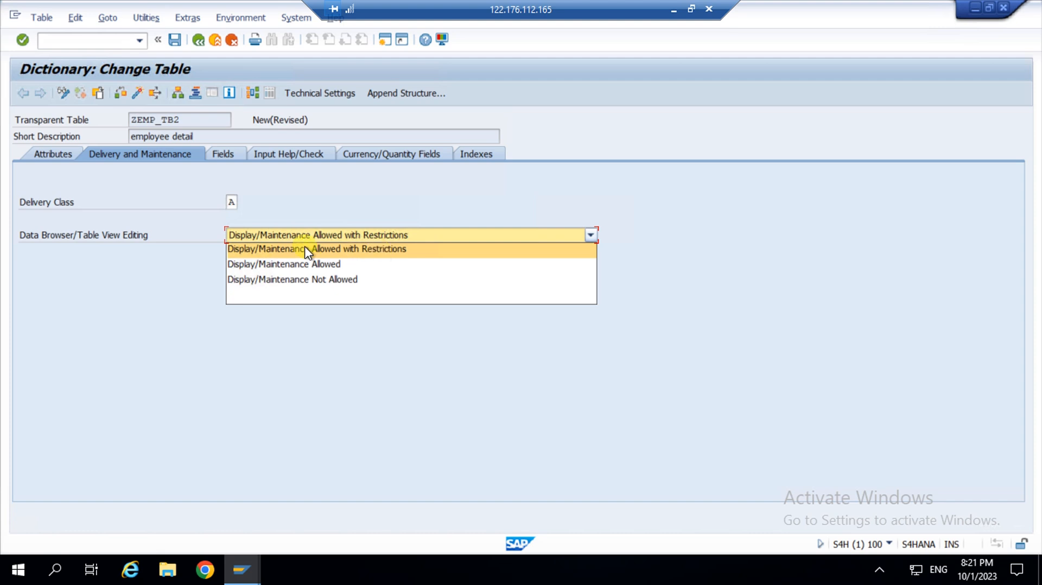
pyautogui.click(283, 266)
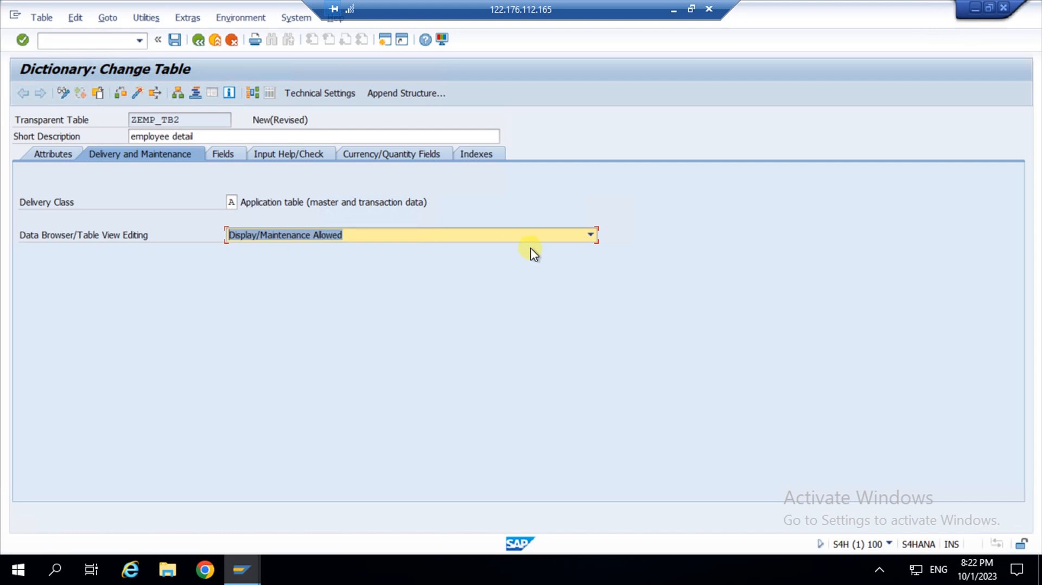
pyautogui.click(581, 235)
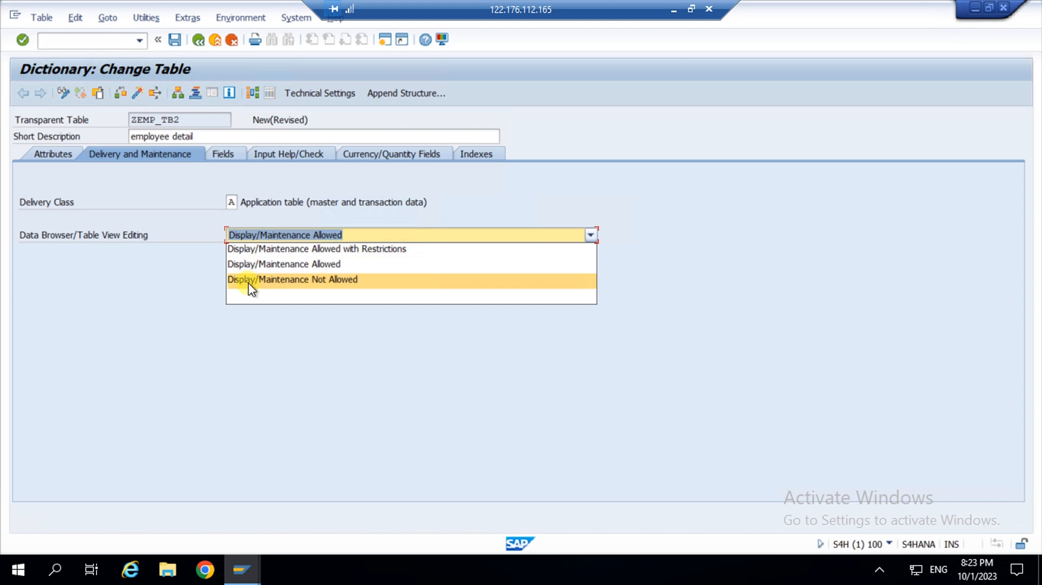
pyautogui.click(301, 265)
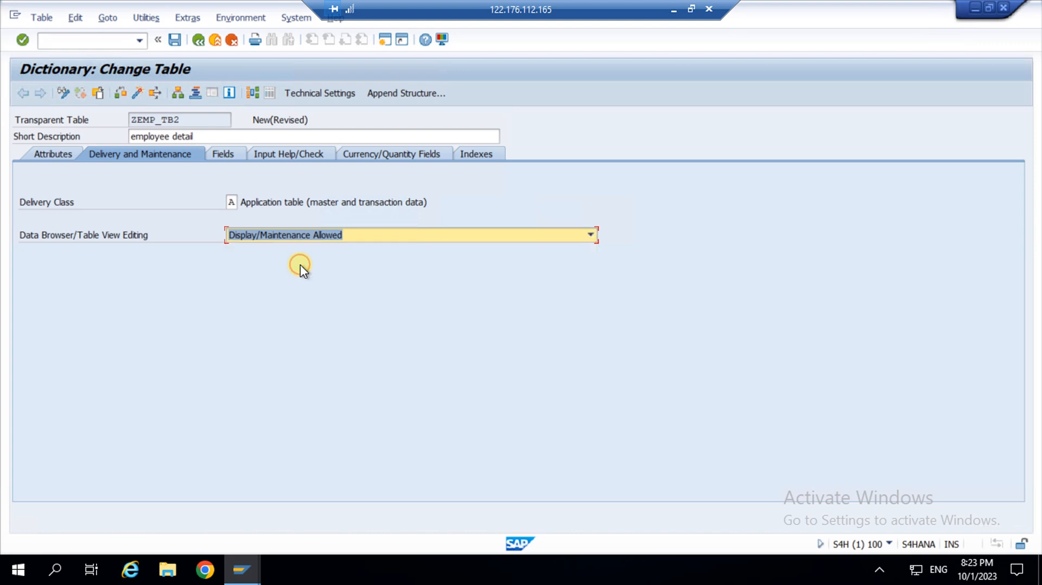
# Save ZEMP_TB2 as a local object in package $TMP.
pyautogui.click(174, 40)
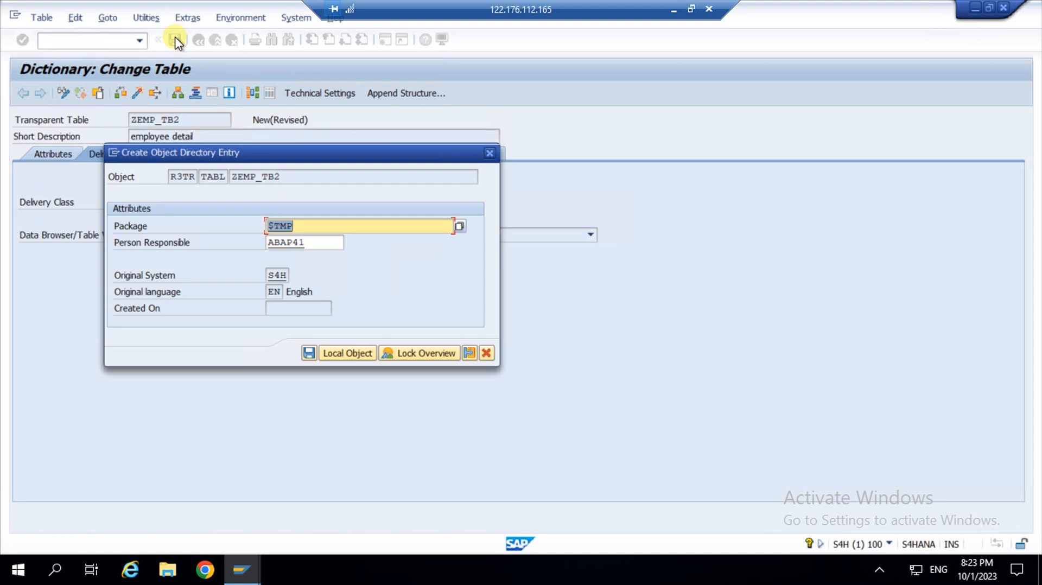
pyautogui.doubleClick(283, 225)
pyautogui.click(346, 354)
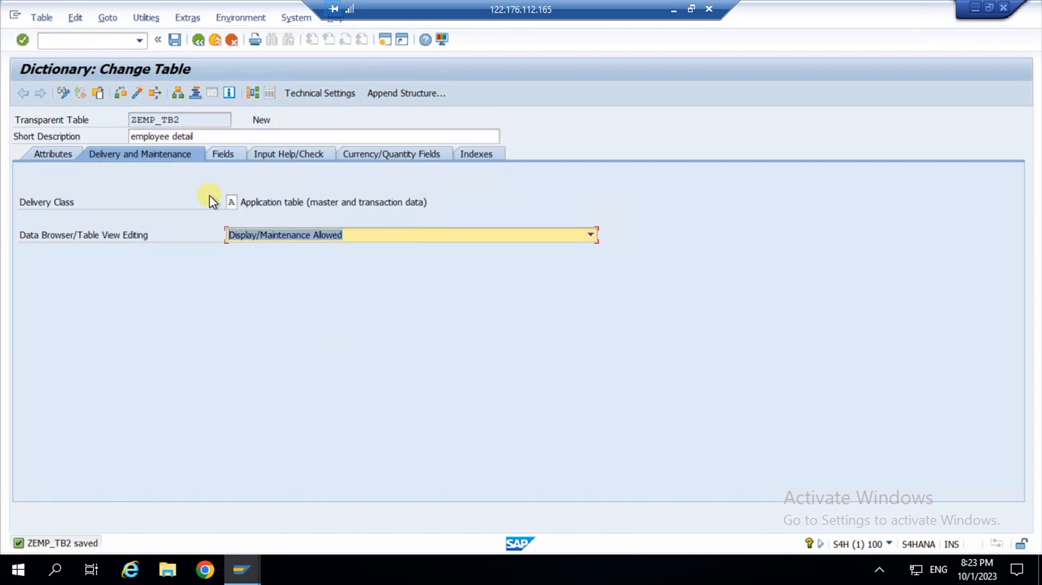
# Review the Attributes tab: package $TMP, original language EN, last changed 01.10.2023.
pyautogui.click(221, 155)
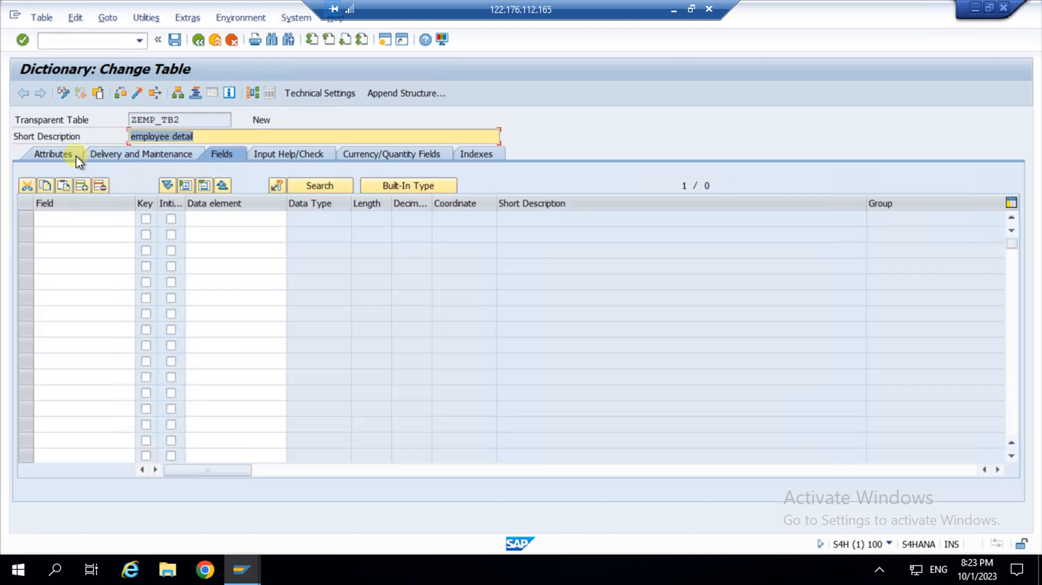
pyautogui.click(63, 154)
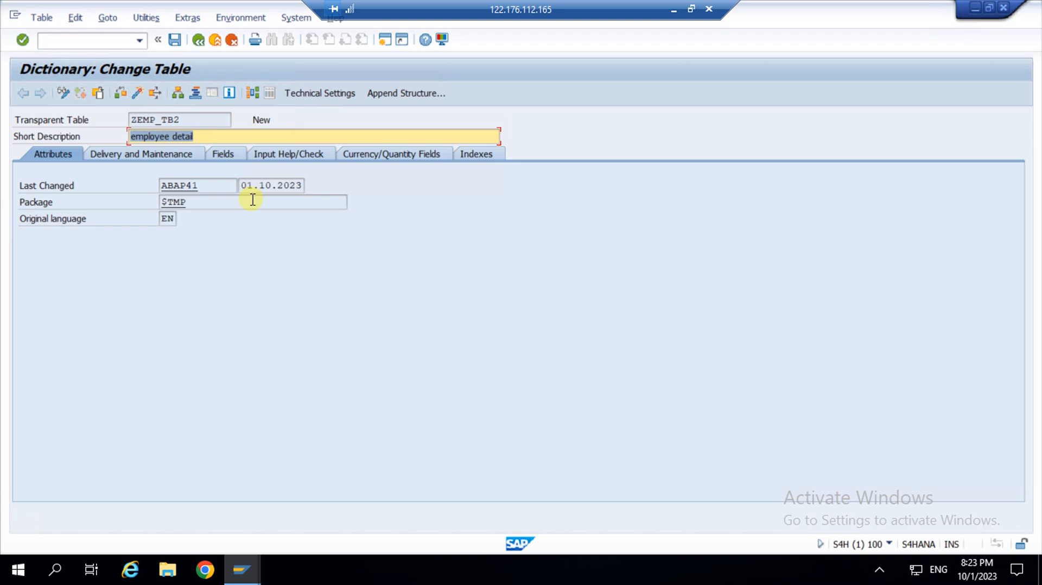
pyautogui.click(207, 185)
pyautogui.moveTo(159, 186); pyautogui.dragTo(144, 186)
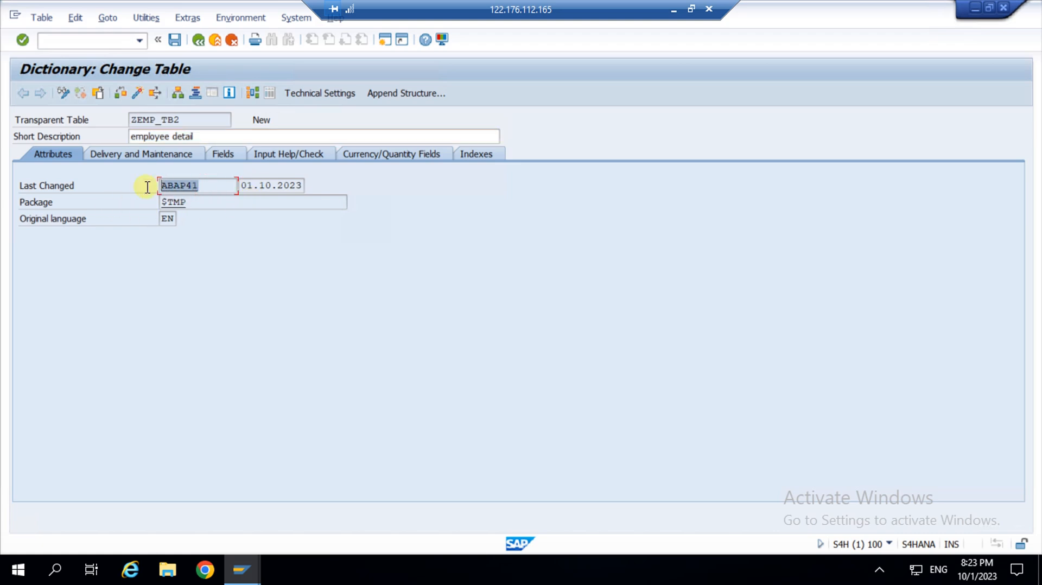
pyautogui.moveTo(242, 186); pyautogui.dragTo(363, 182)
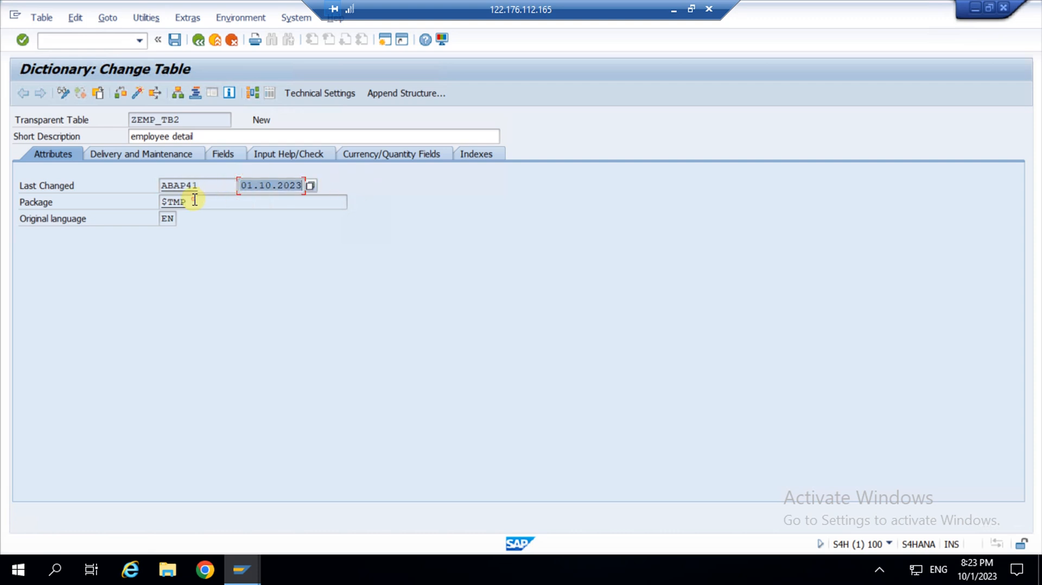
pyautogui.moveTo(195, 201); pyautogui.dragTo(93, 199)
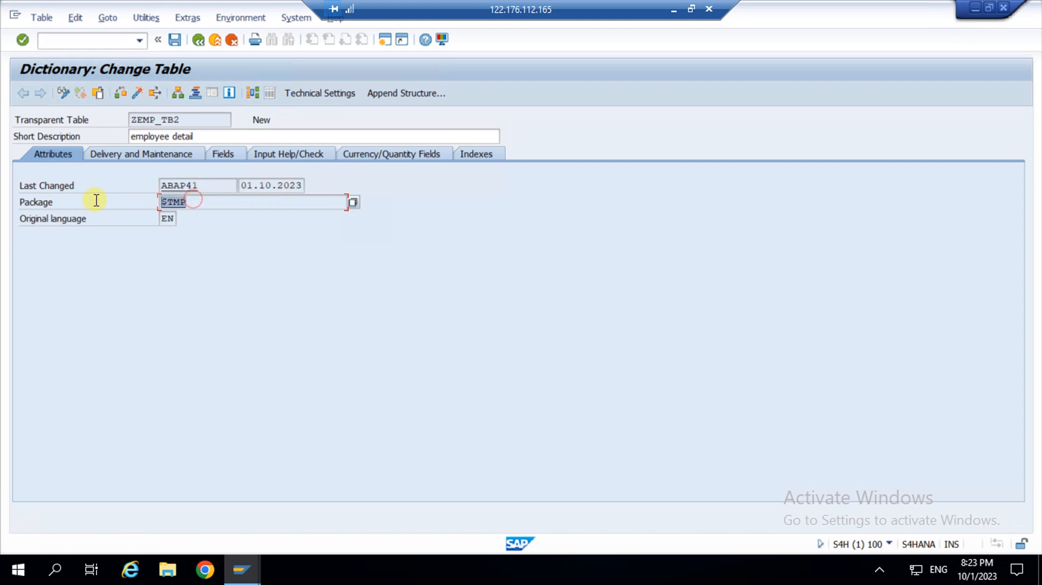
pyautogui.click(172, 220)
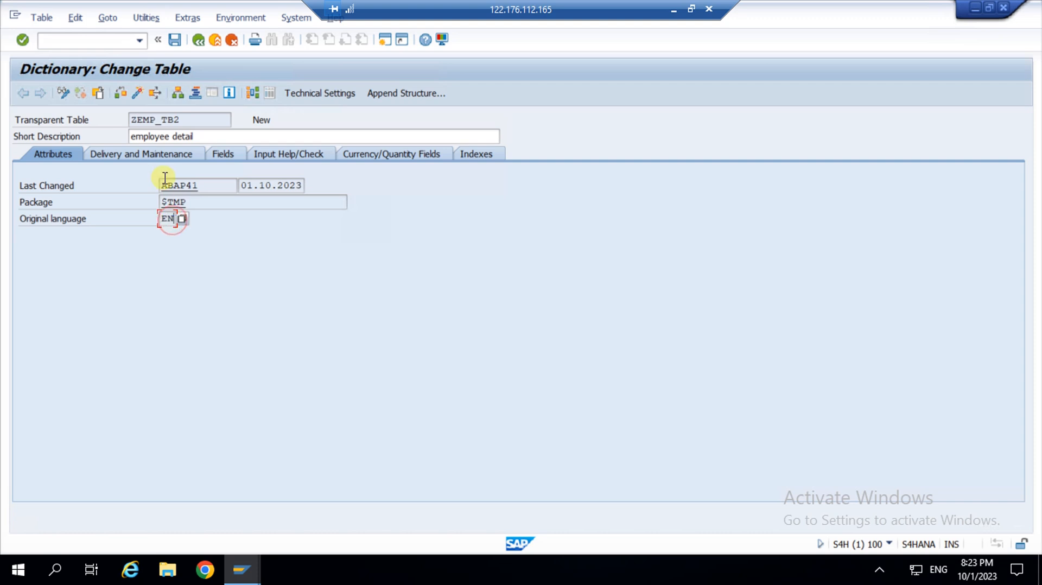
# Enter MANDT as the first field on the Fields tab and tick it as a key field.
pyautogui.click(218, 155)
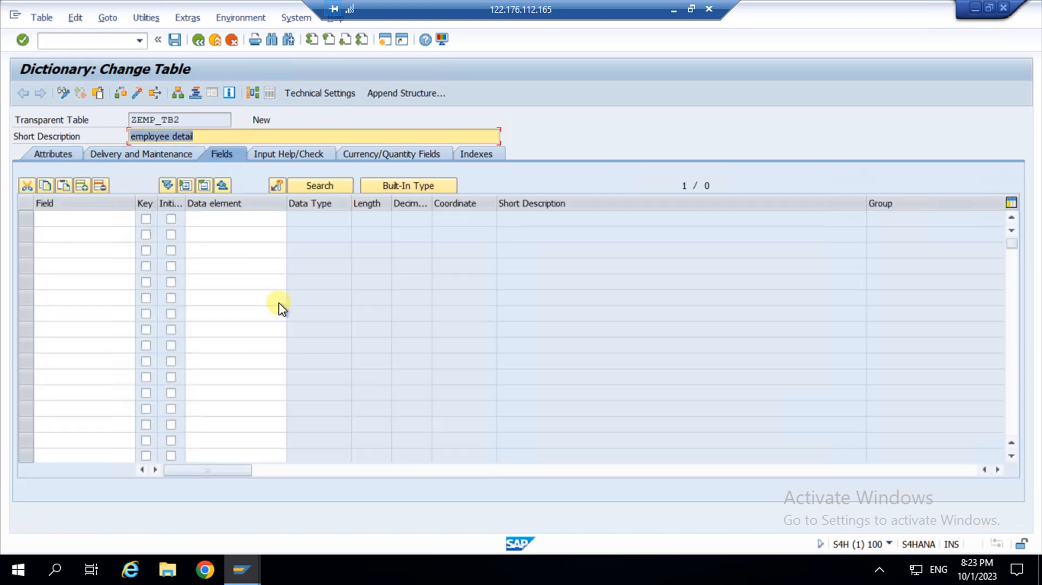
pyautogui.click(83, 220)
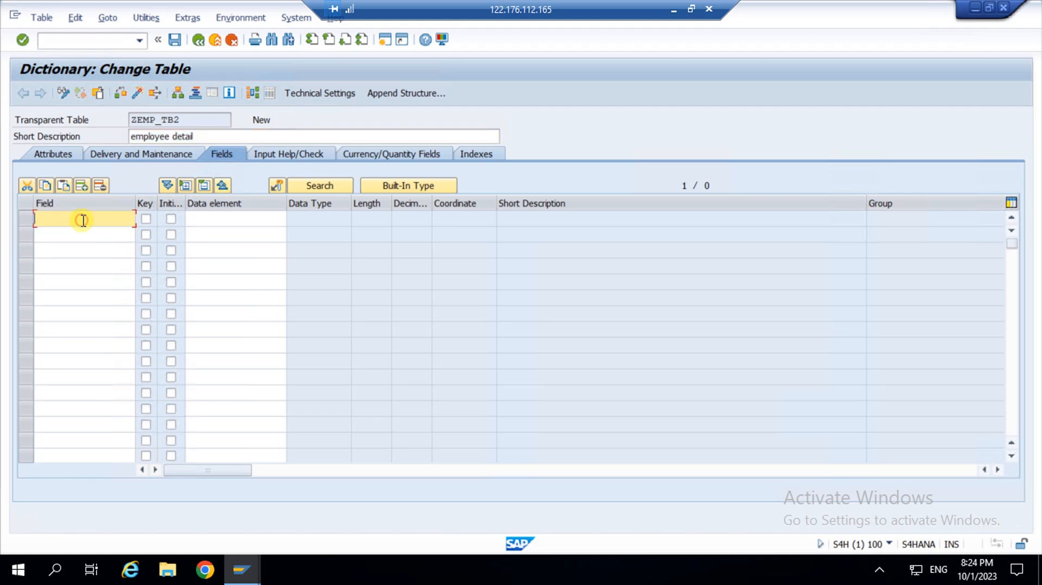
pyautogui.write('mandt')
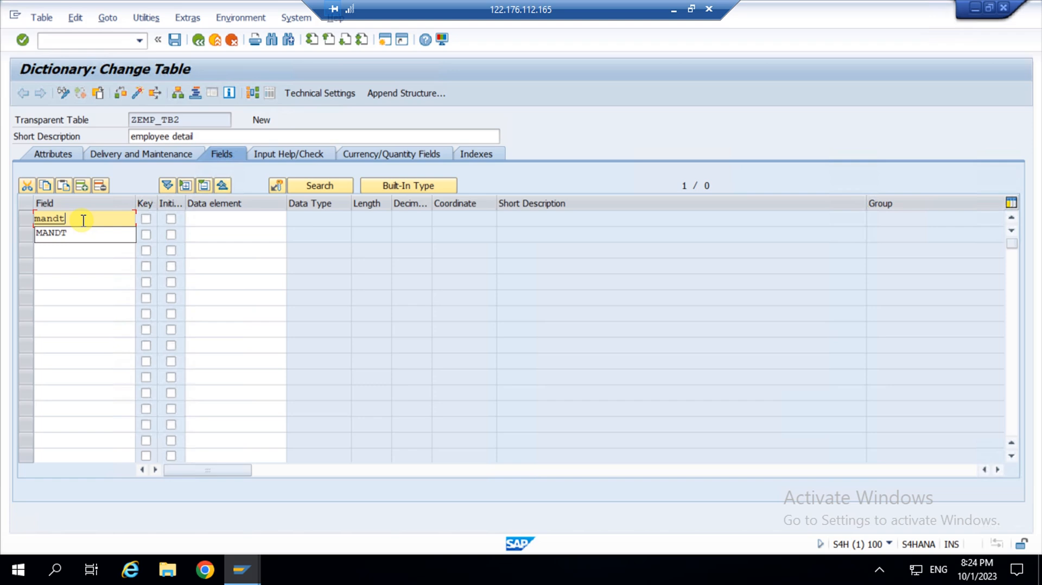
pyautogui.press('Down')
pyautogui.press('Return')
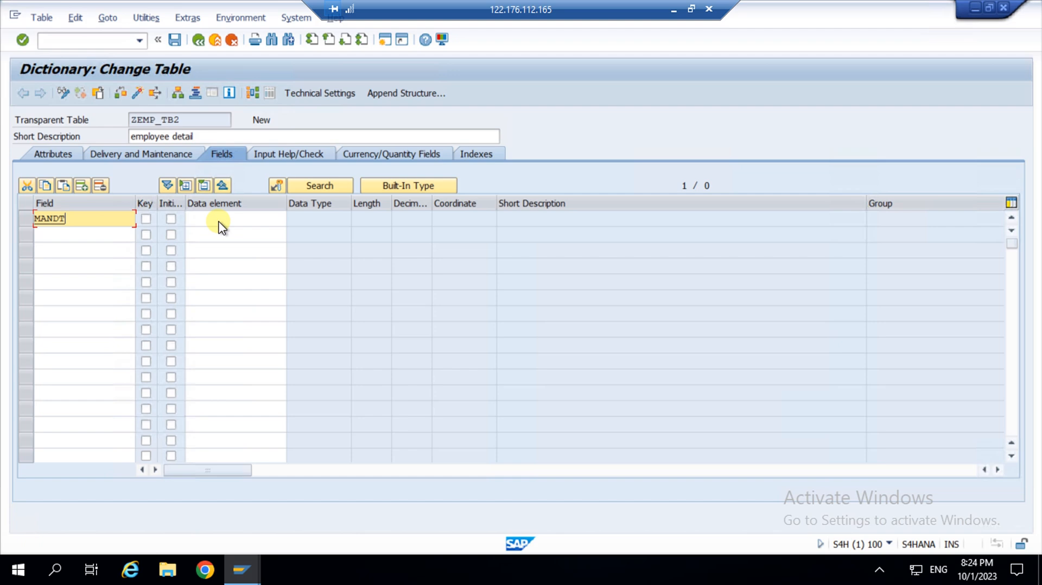
pyautogui.click(145, 219)
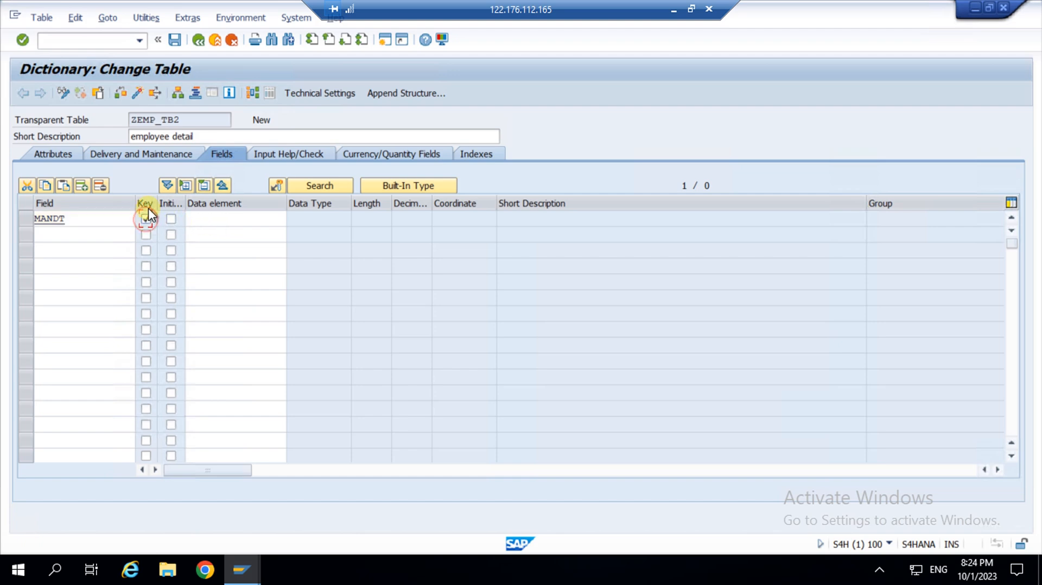
# Assign data element MANDT to field MANDT, filling in CLNT, length 3, description Client.
pyautogui.click(217, 218)
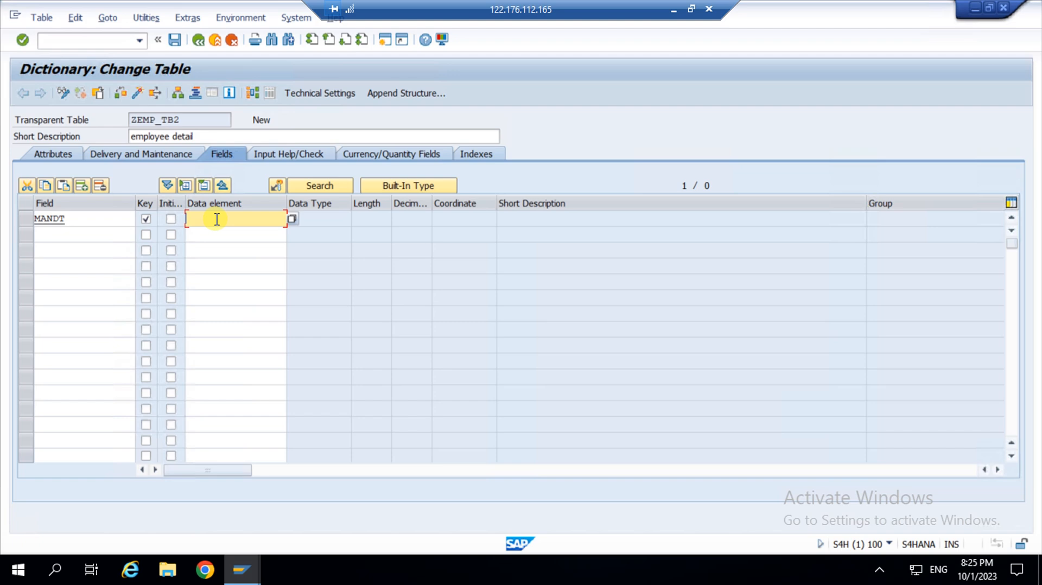
pyautogui.click(216, 219)
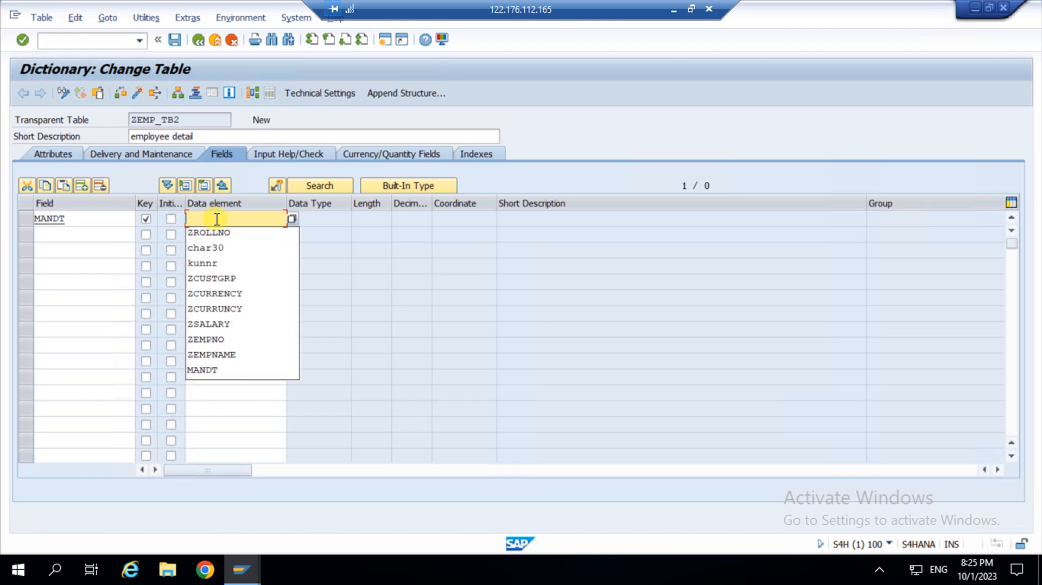
pyautogui.write('z')
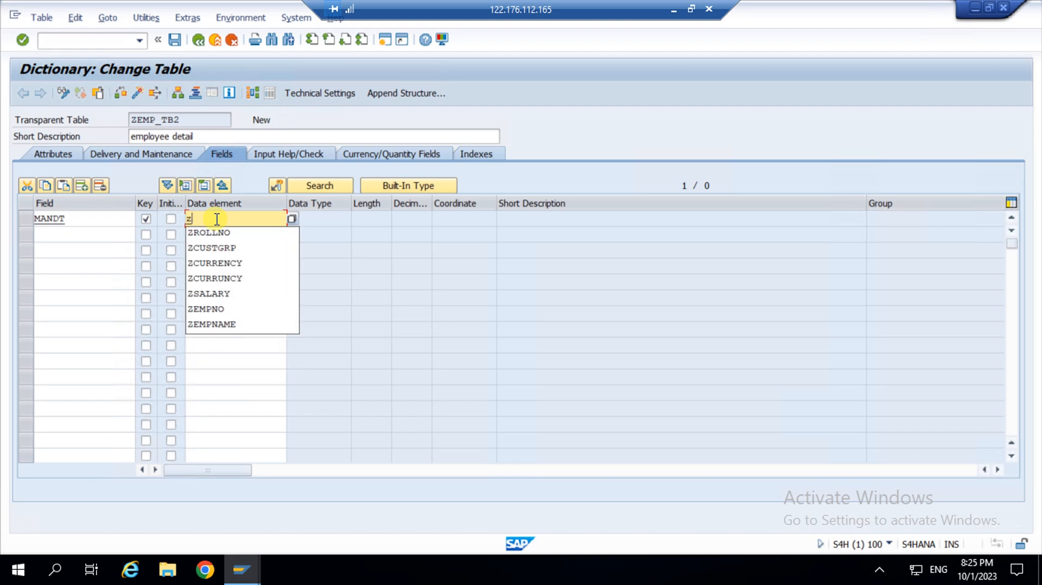
pyautogui.press('BackSpace')
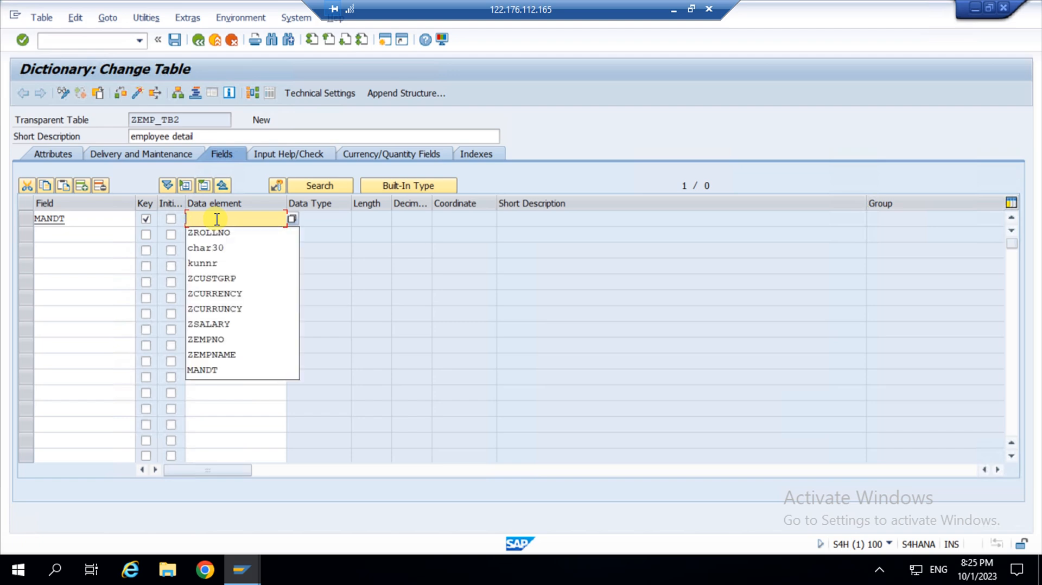
pyautogui.write('mandt')
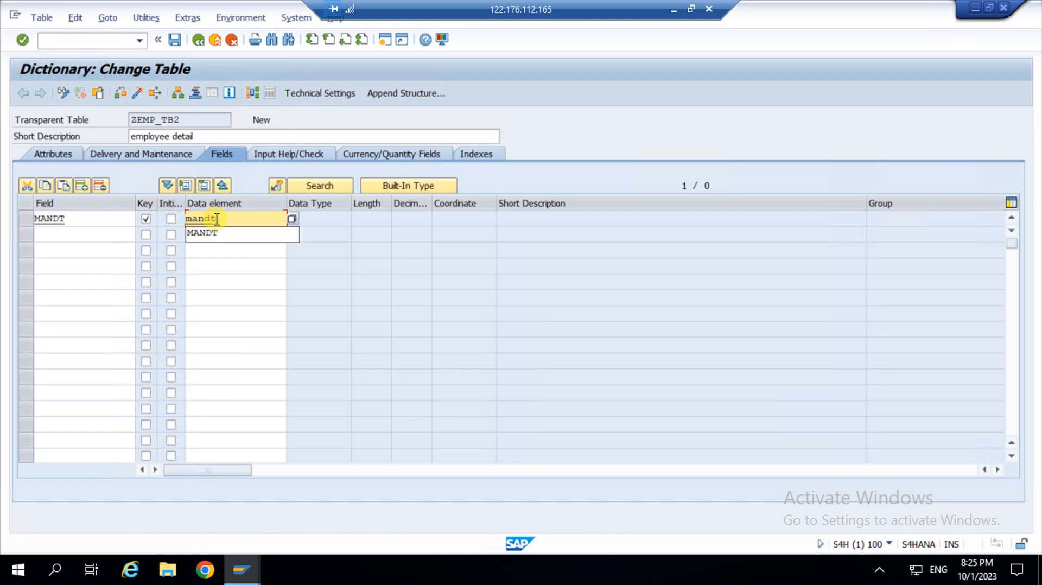
pyautogui.press('Down')
pyautogui.press('Return')
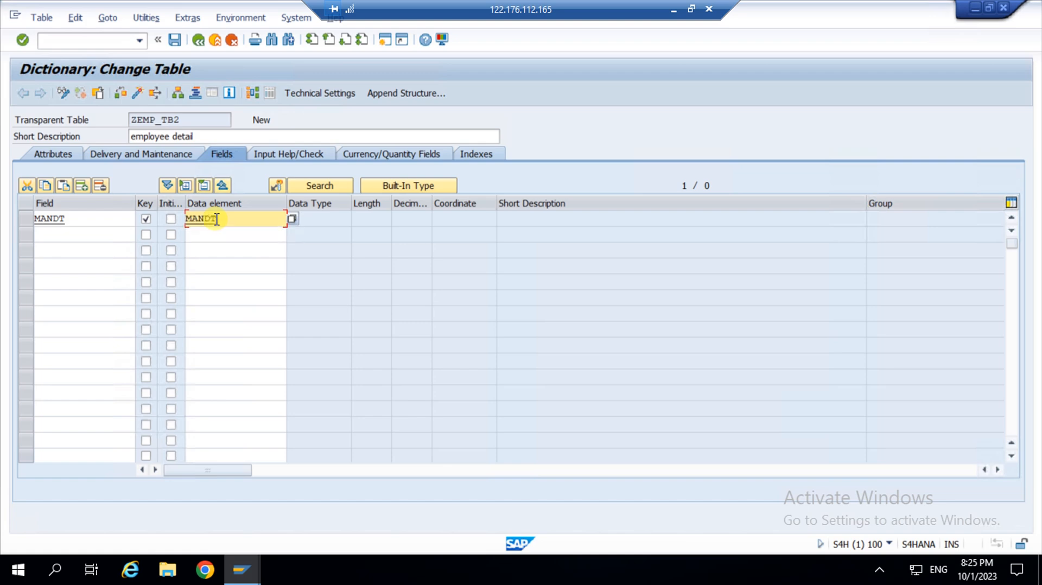
pyautogui.press('Return')
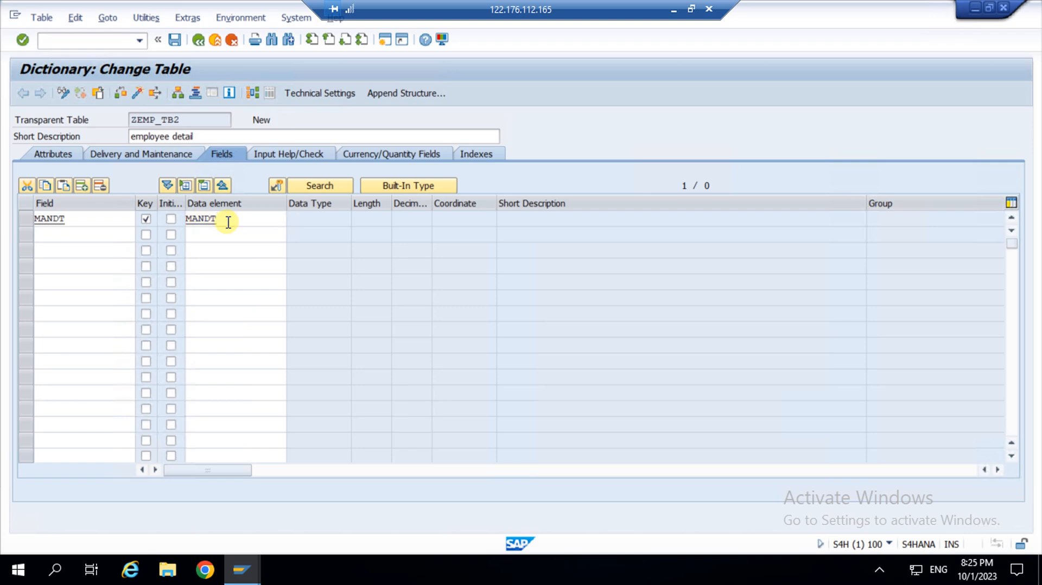
pyautogui.click(239, 236)
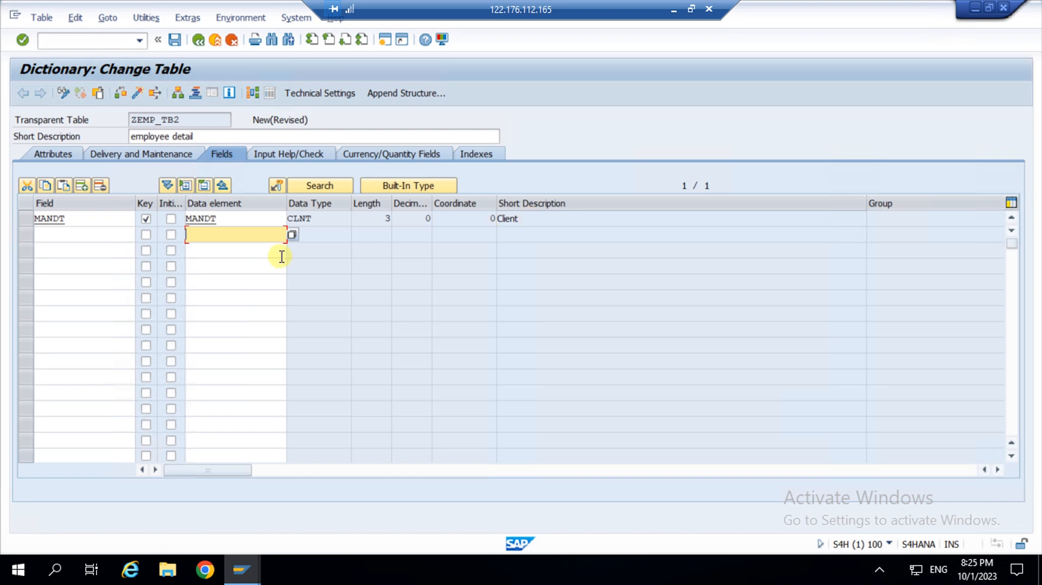
# Open data element MANDT's definition, saving ZEMP_TB2 when prompted, then go back to the fields.
pyautogui.click(231, 220)
pyautogui.doubleClick(232, 220)
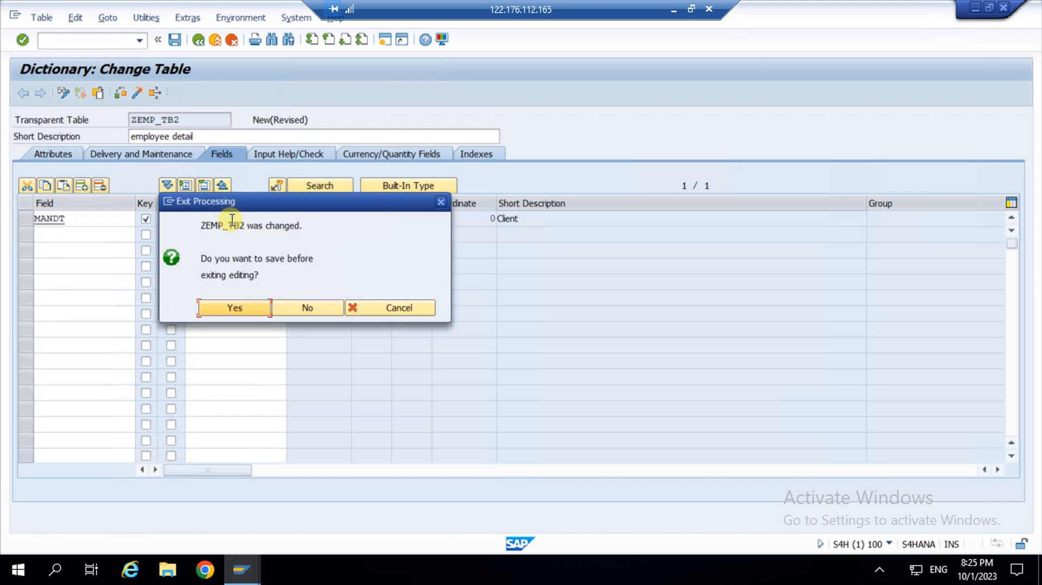
pyautogui.click(222, 309)
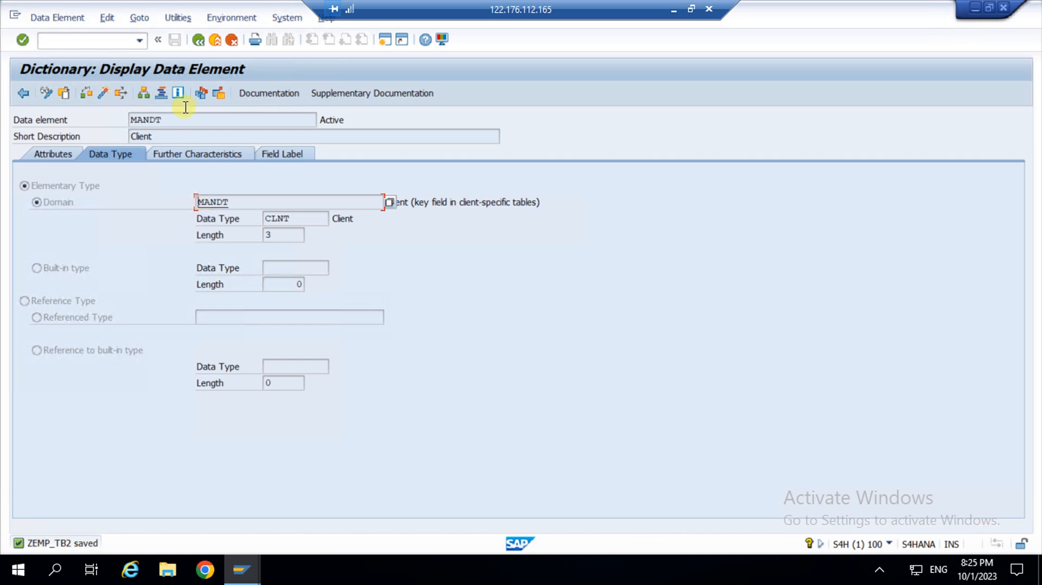
pyautogui.click(197, 39)
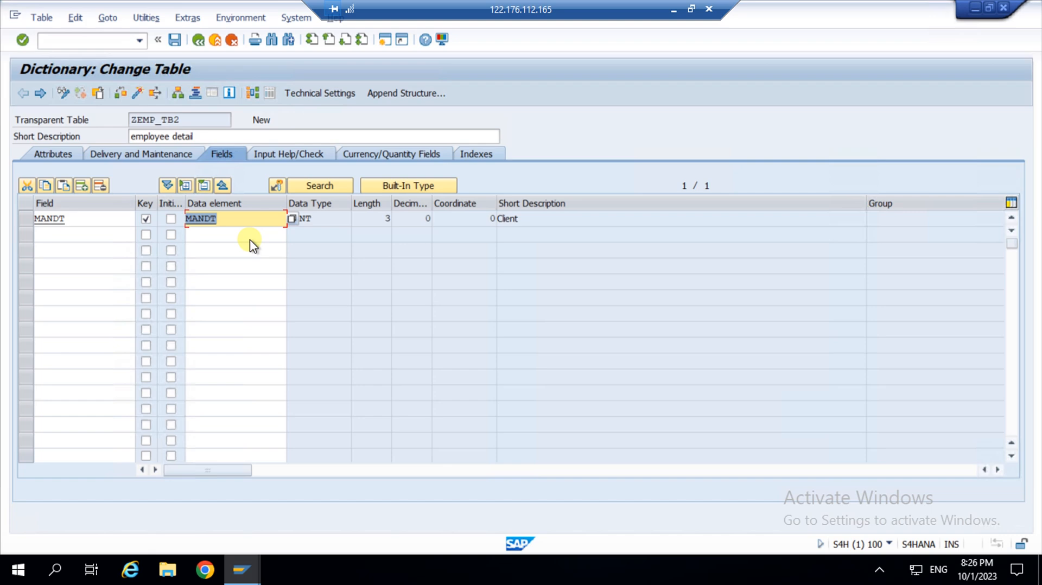
pyautogui.click(225, 221)
# Add key field NAME in row 2 with data element NAME.
pyautogui.click(69, 232)
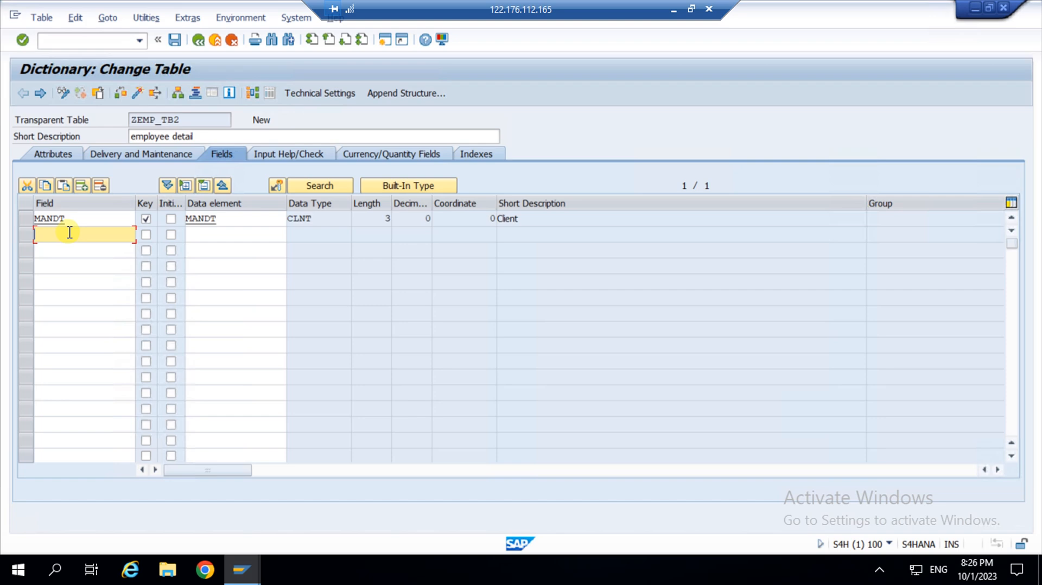
pyautogui.write('name')
pyautogui.click(146, 235)
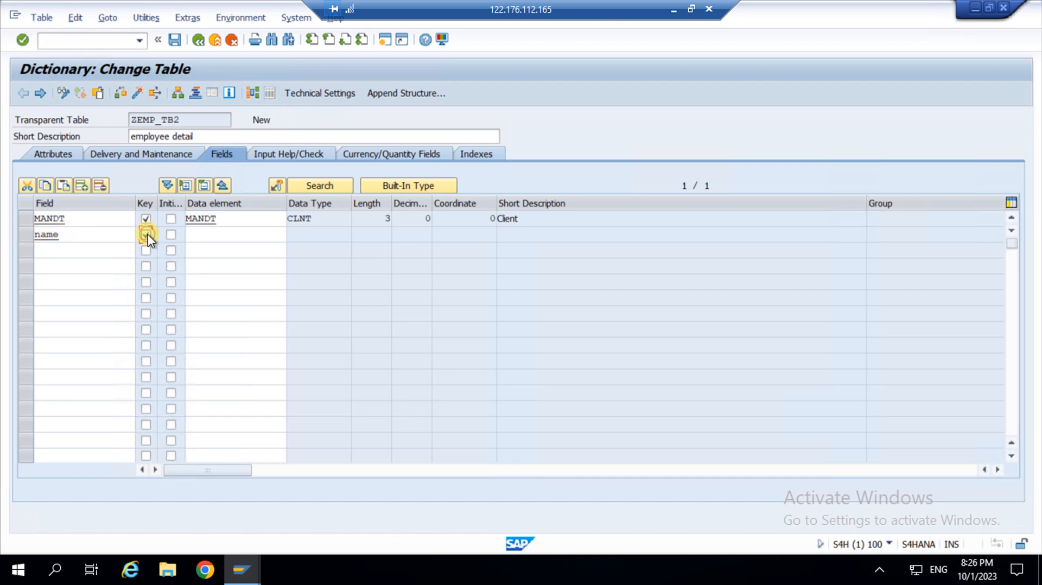
pyautogui.click(207, 235)
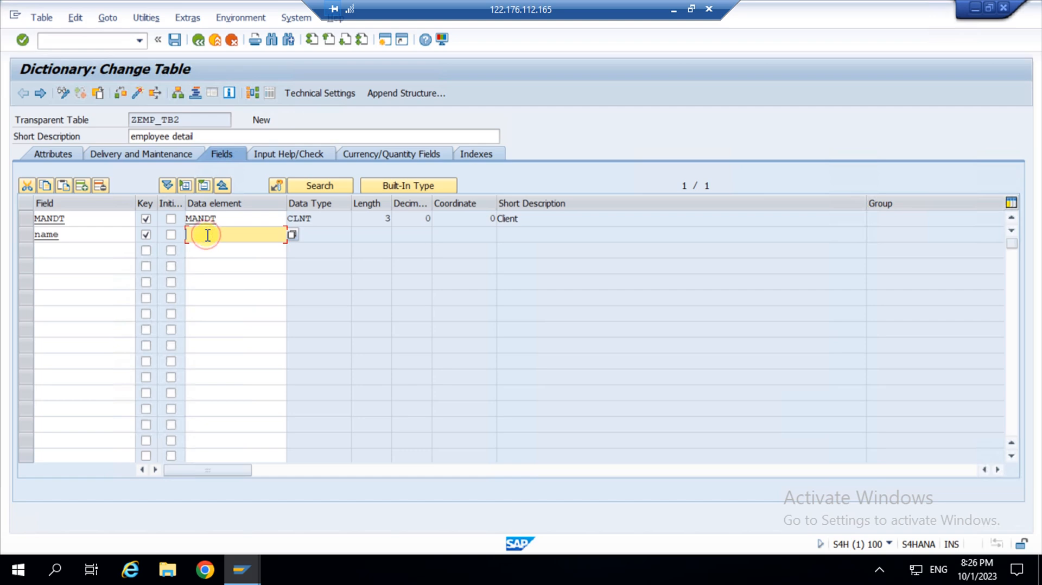
pyautogui.write('znam')
pyautogui.press('BackSpace')
pyautogui.press('BackSpace')
pyautogui.press('BackSpace')
pyautogui.press('BackSpace')
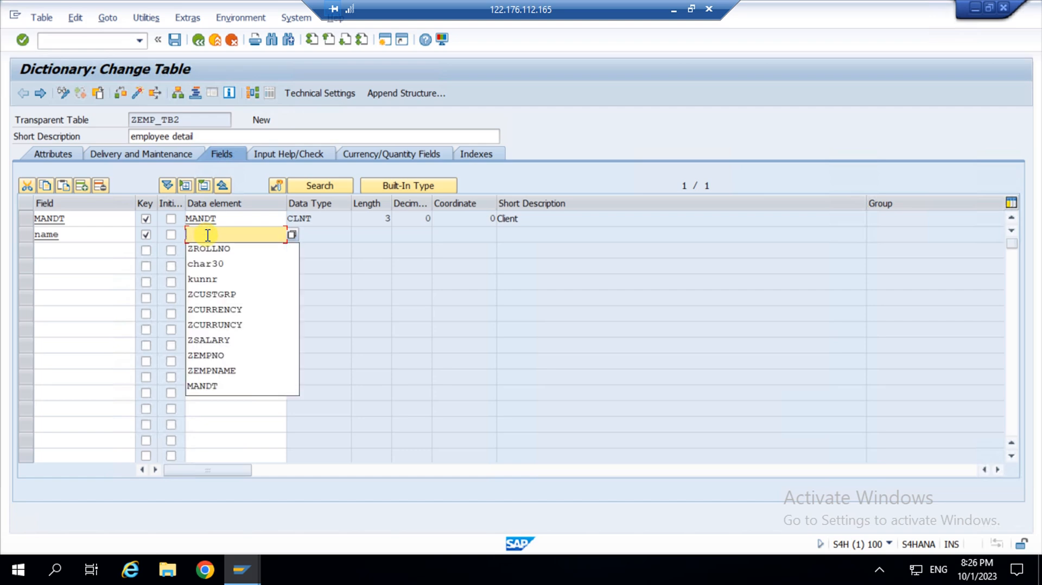
pyautogui.write('name')
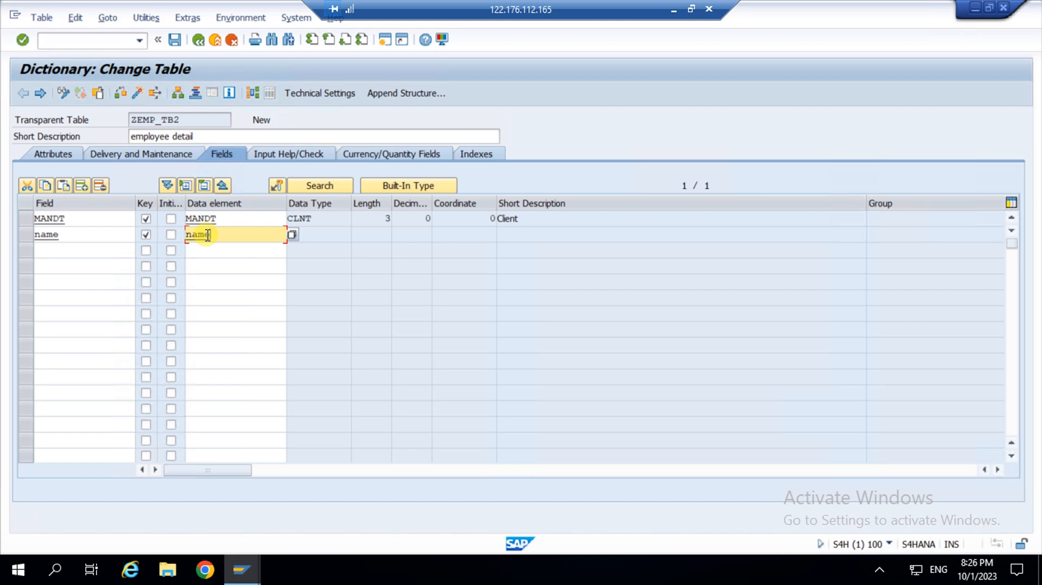
pyautogui.press('Return')
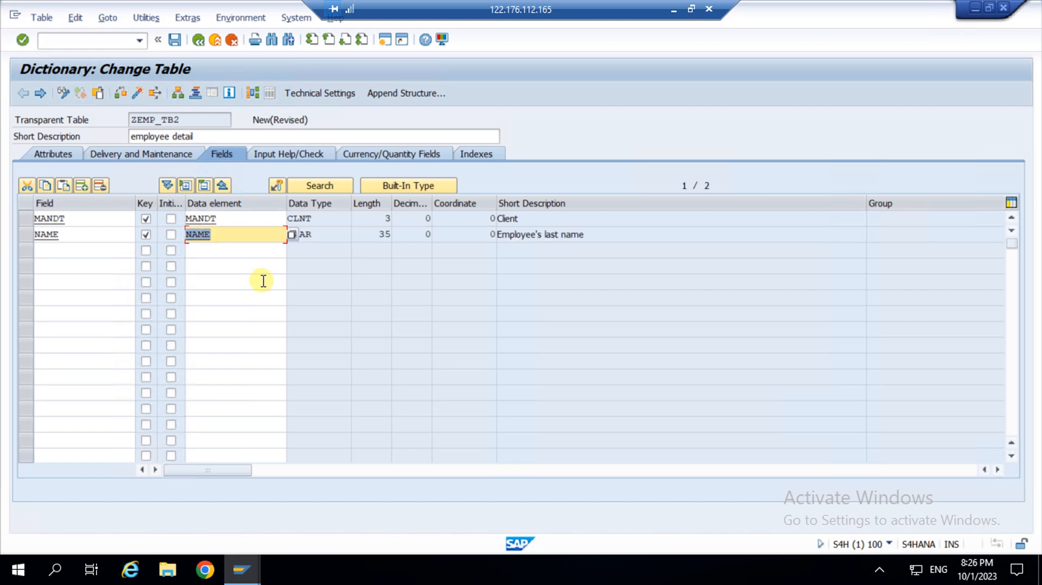
pyautogui.click(257, 253)
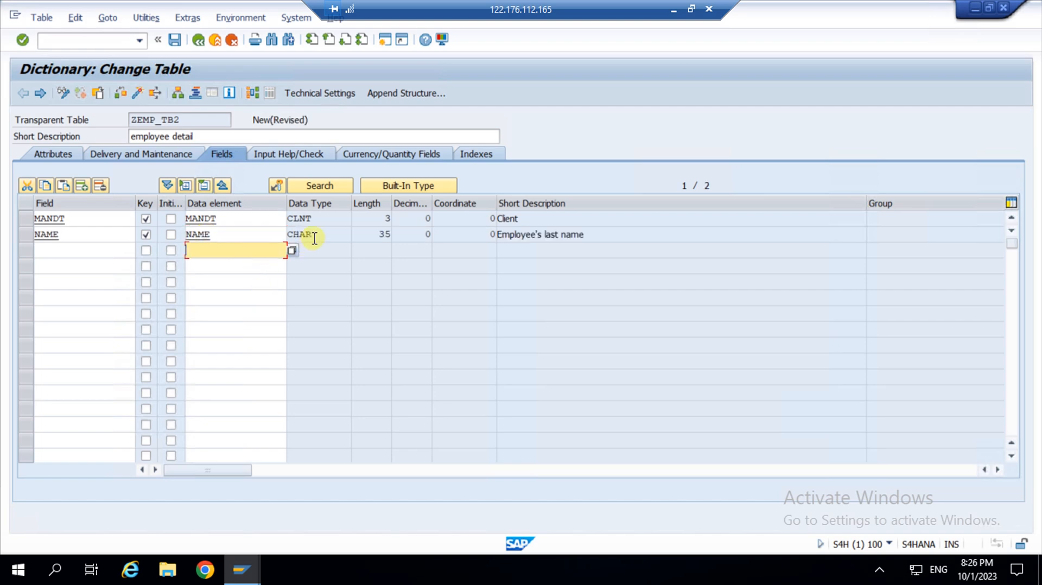
# Highlight NAME's CHAR type, length 35 and description Employee's last name.
pyautogui.moveTo(315, 237); pyautogui.dragTo(256, 244)
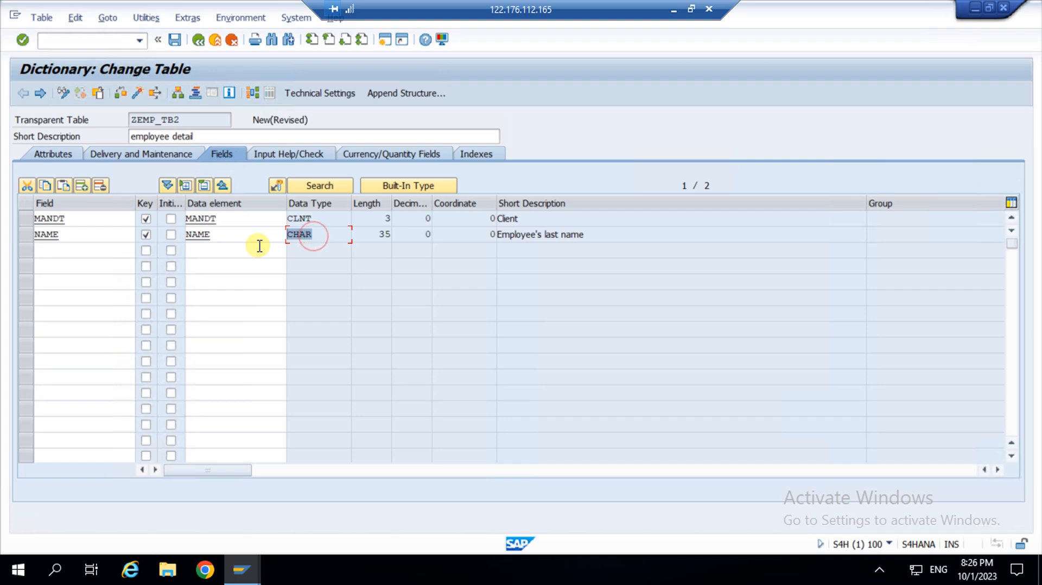
pyautogui.moveTo(380, 234); pyautogui.dragTo(402, 234)
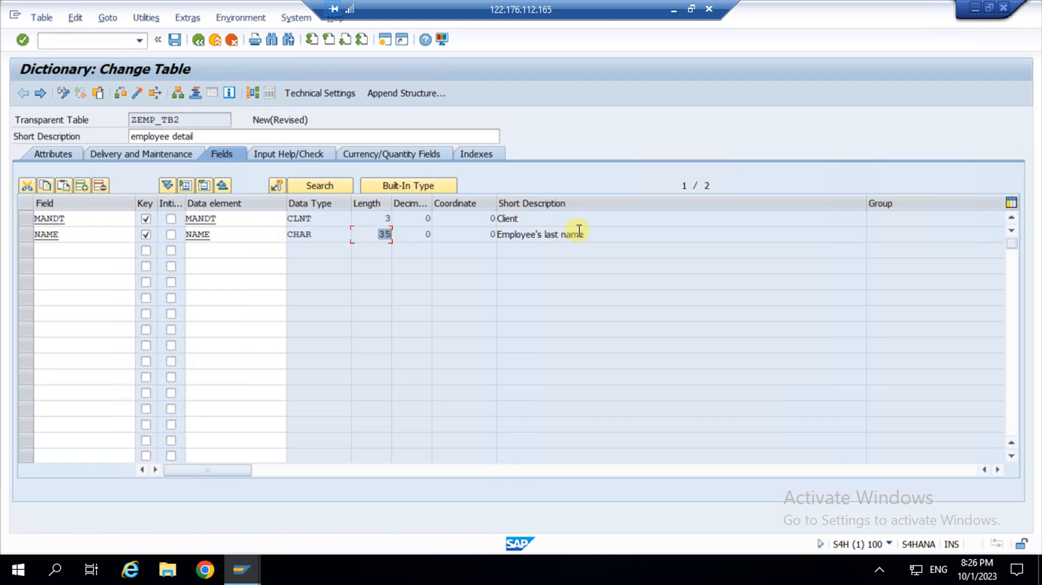
pyautogui.moveTo(581, 232); pyautogui.dragTo(490, 243)
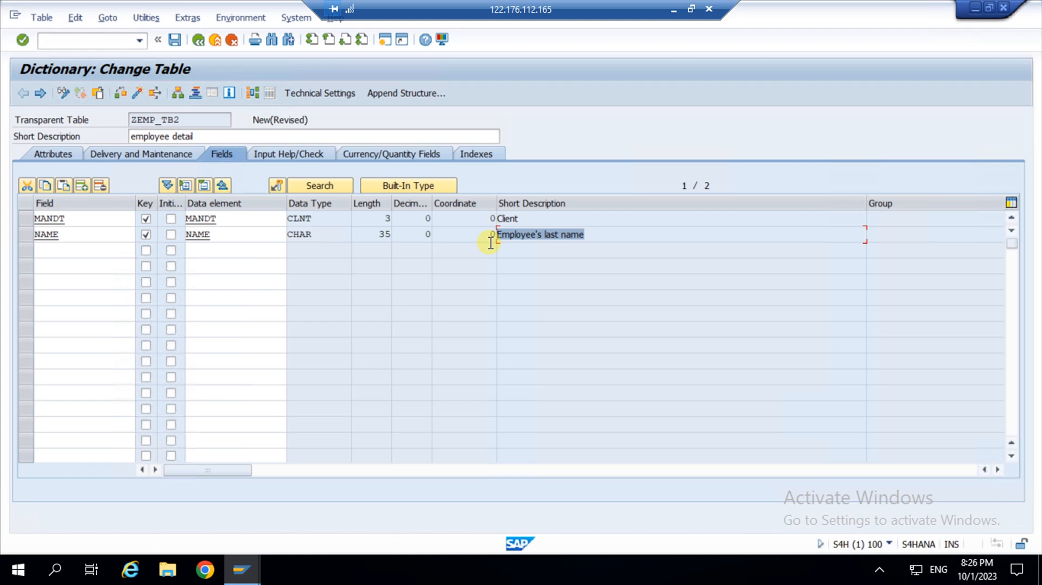
# Enter LASTNAME from the suggestions as the third field and mark it as key.
pyautogui.click(74, 249)
pyautogui.write('z')
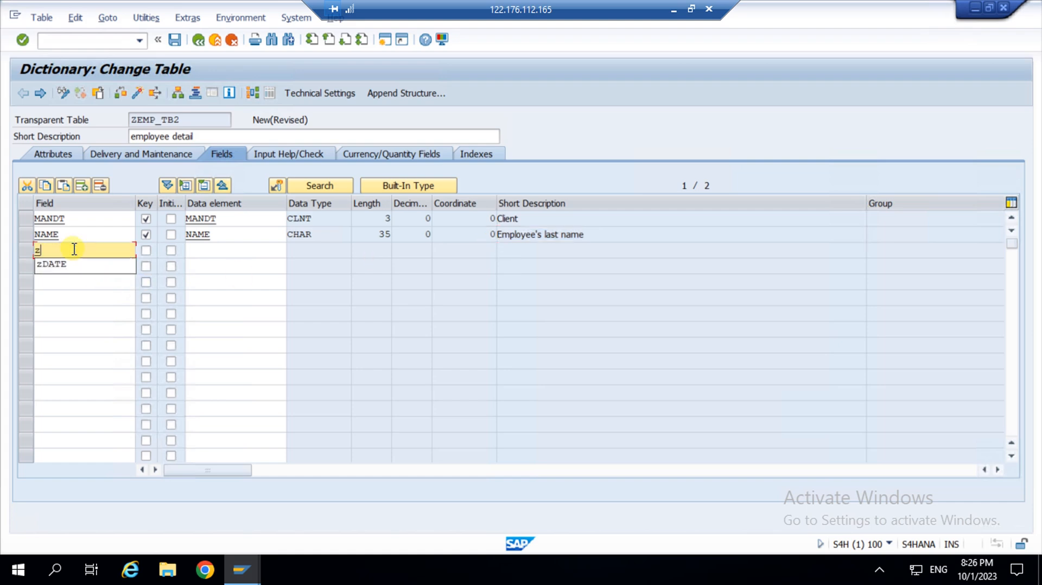
pyautogui.write('last')
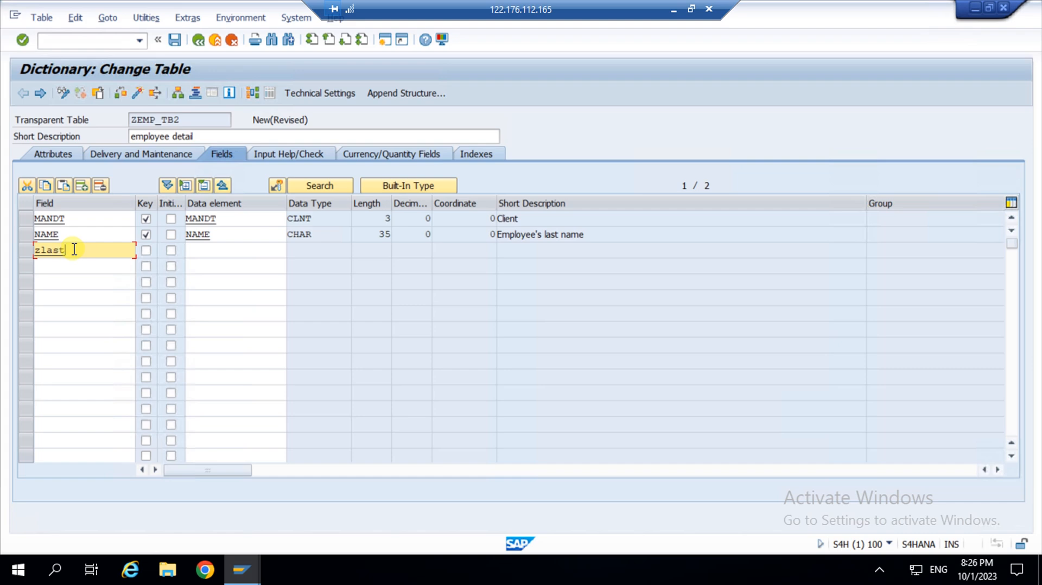
pyautogui.press('BackSpace')
pyautogui.press('BackSpace')
pyautogui.press('BackSpace')
pyautogui.press('BackSpace')
pyautogui.press('BackSpace')
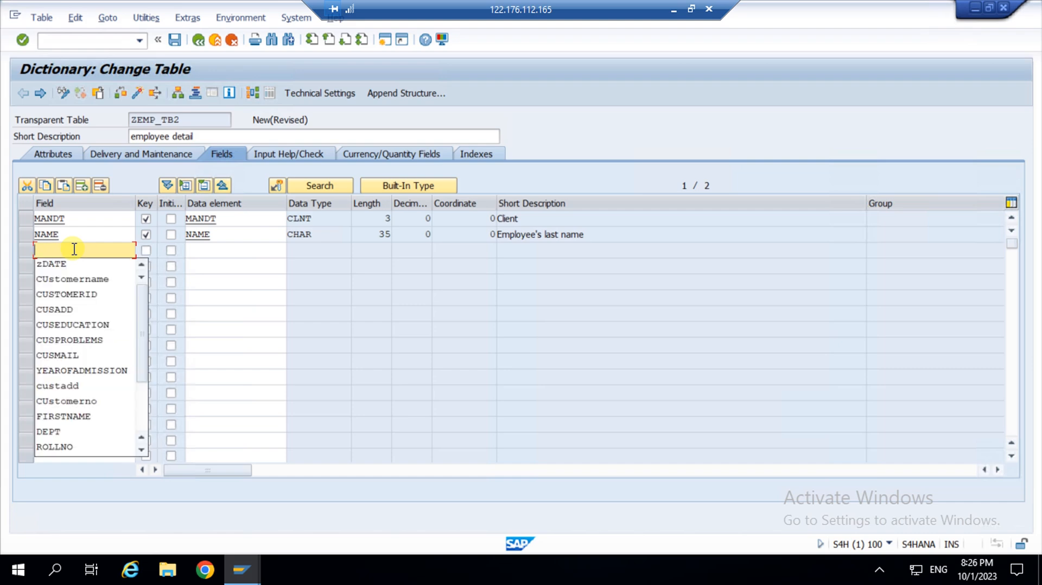
pyautogui.write('last')
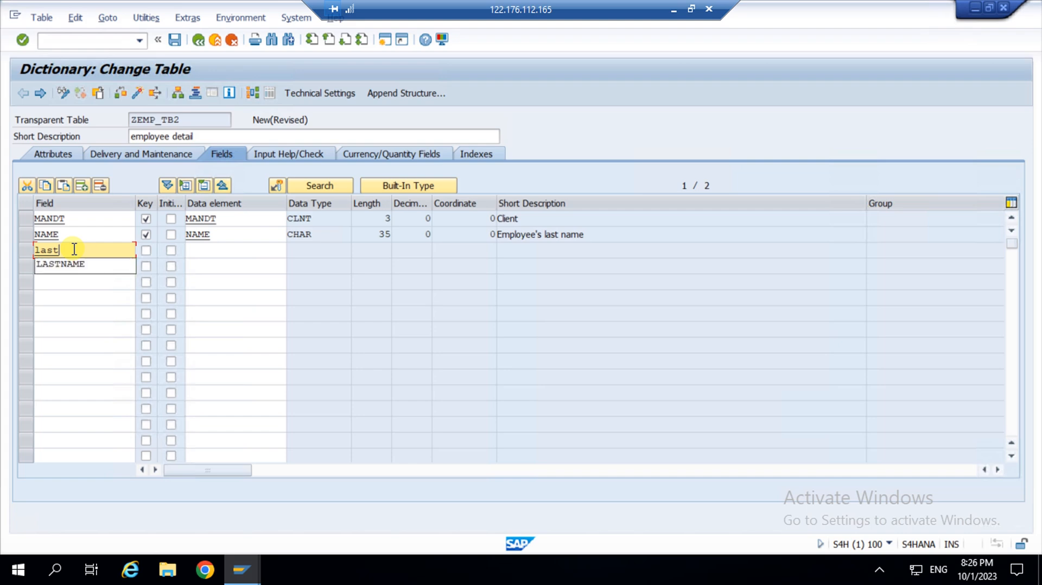
pyautogui.press('BackSpace')
pyautogui.press('Down')
pyautogui.press('Return')
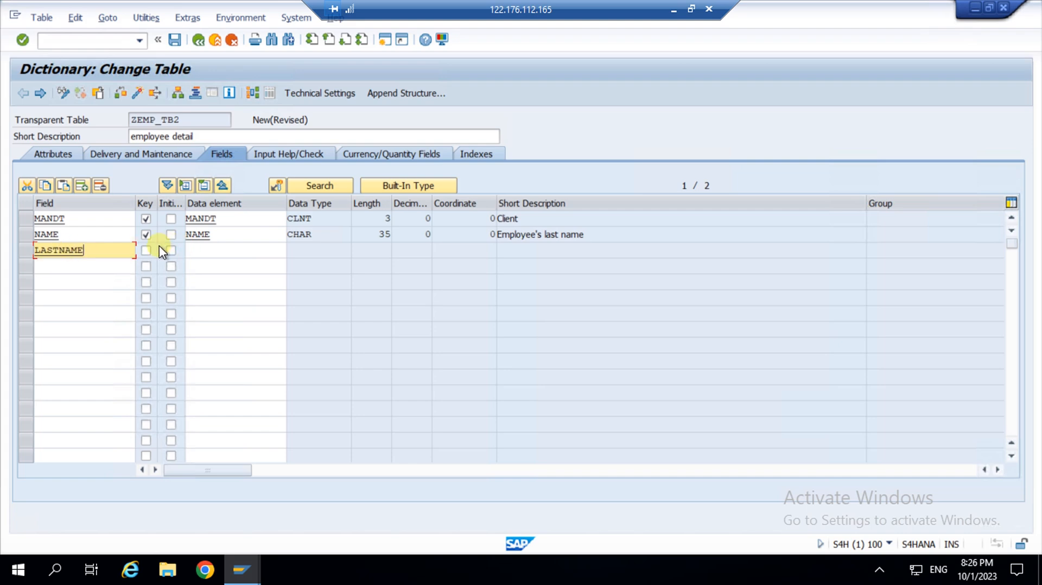
pyautogui.click(146, 250)
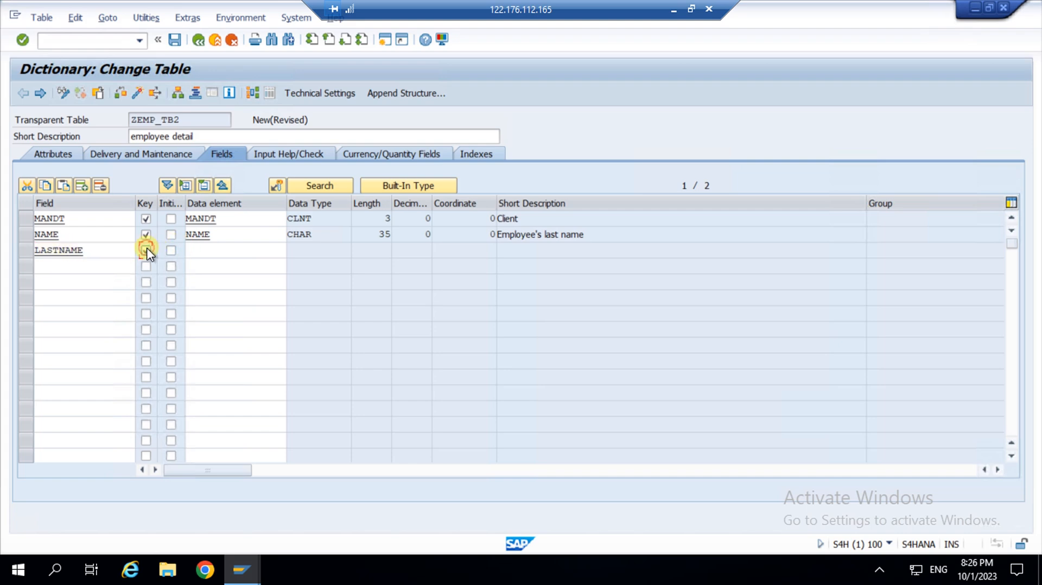
# Assign data element ZLASTNAME to the LASTNAME field.
pyautogui.click(214, 251)
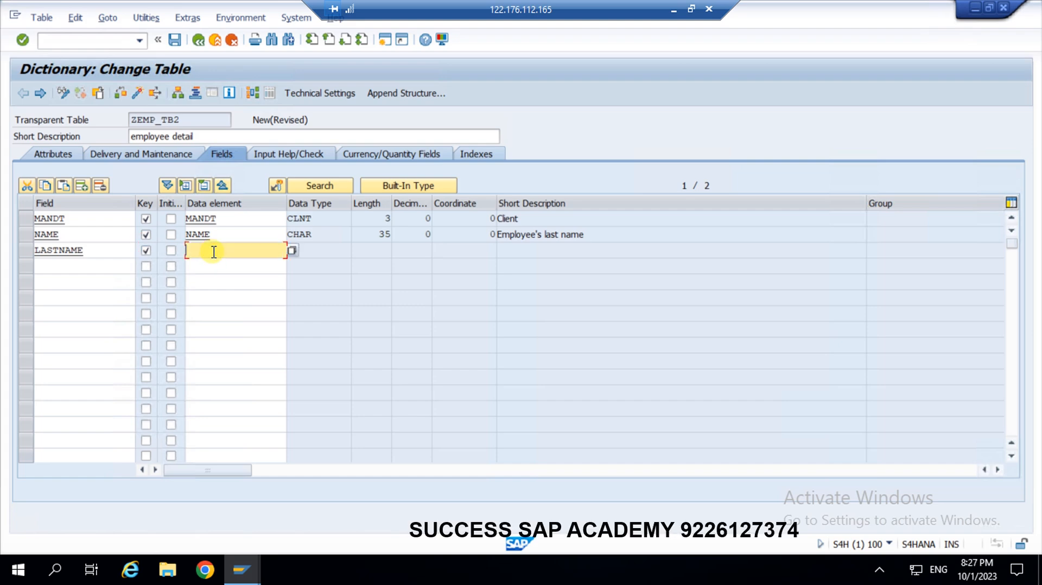
pyautogui.write('zlas')
pyautogui.write('name')
pyautogui.press('Return')
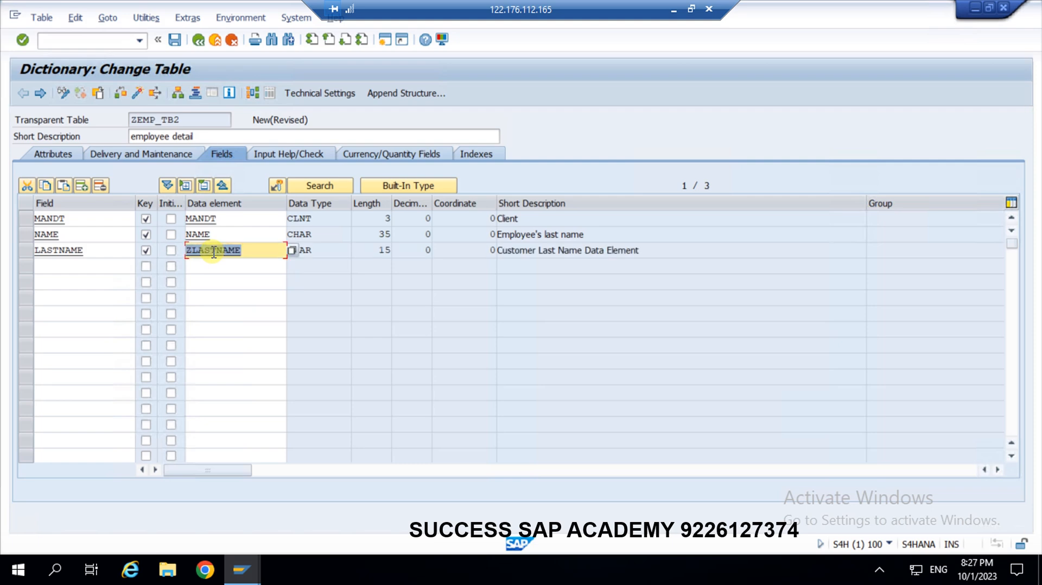
pyautogui.click(260, 266)
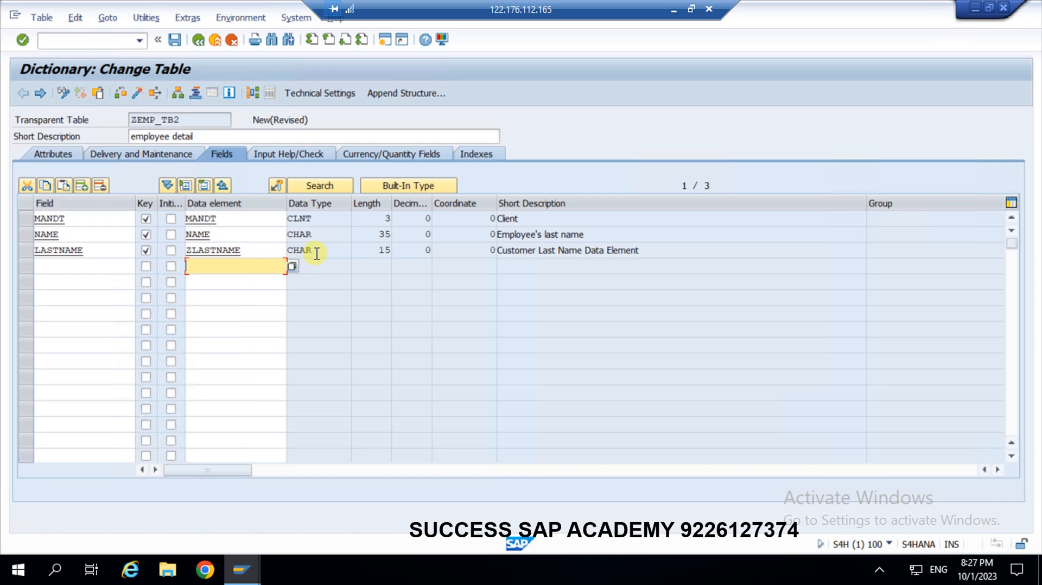
# Highlight LASTNAME's length 15 and its description Customer Last Name Data Element.
pyautogui.doubleClick(380, 251)
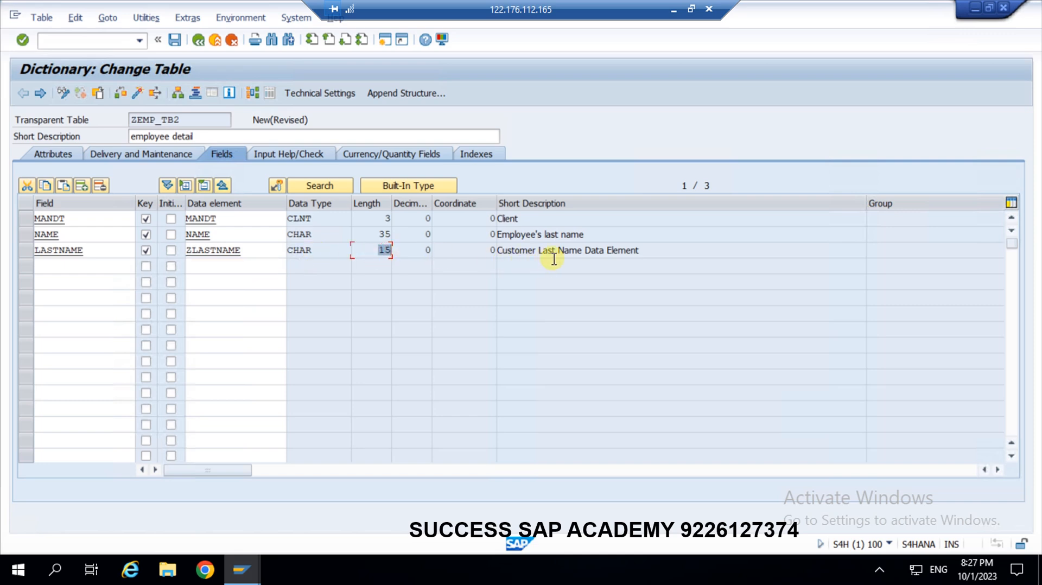
pyautogui.moveTo(580, 251); pyautogui.dragTo(497, 249)
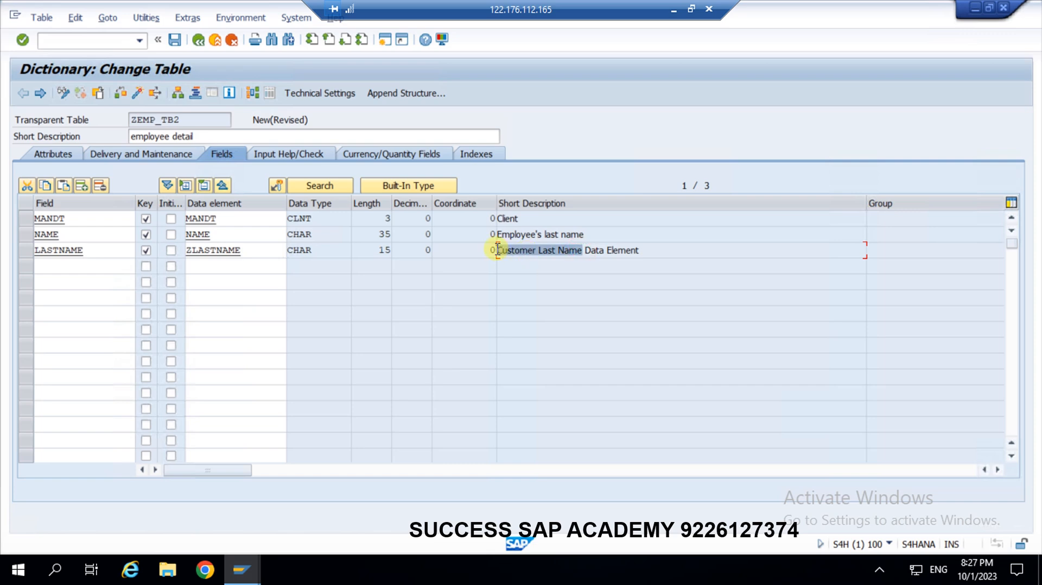
pyautogui.click(191, 251)
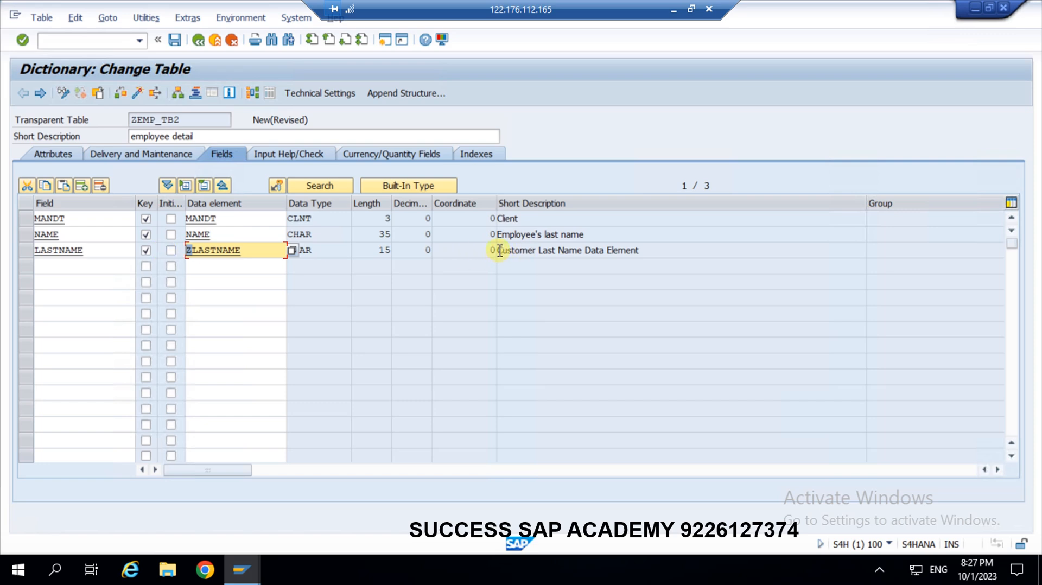
pyautogui.moveTo(500, 250); pyautogui.dragTo(591, 253)
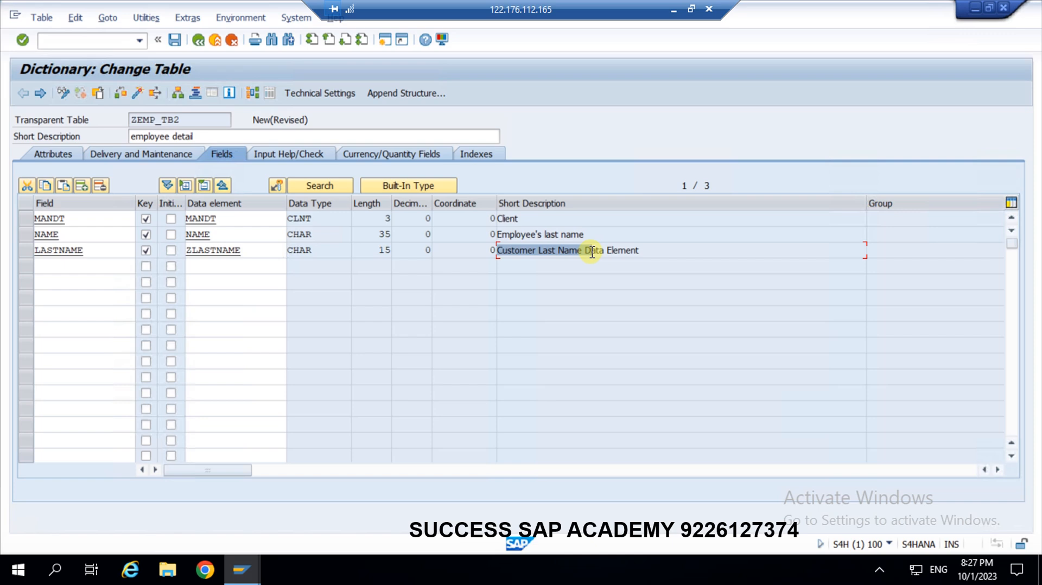
pyautogui.click(62, 266)
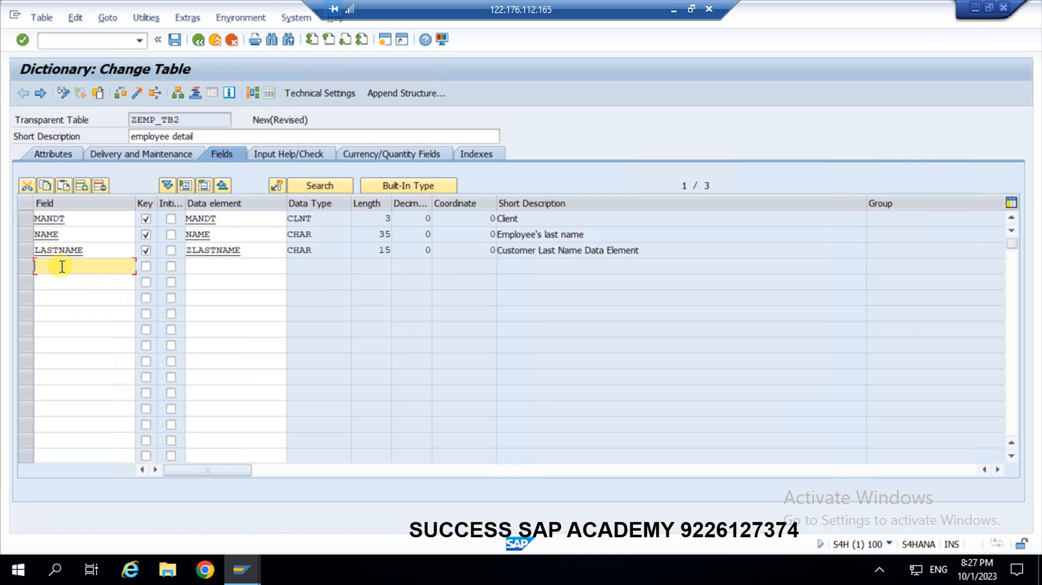
# Enter field age in the next row, mark it as key, and assign data element AGE.
pyautogui.write('age')
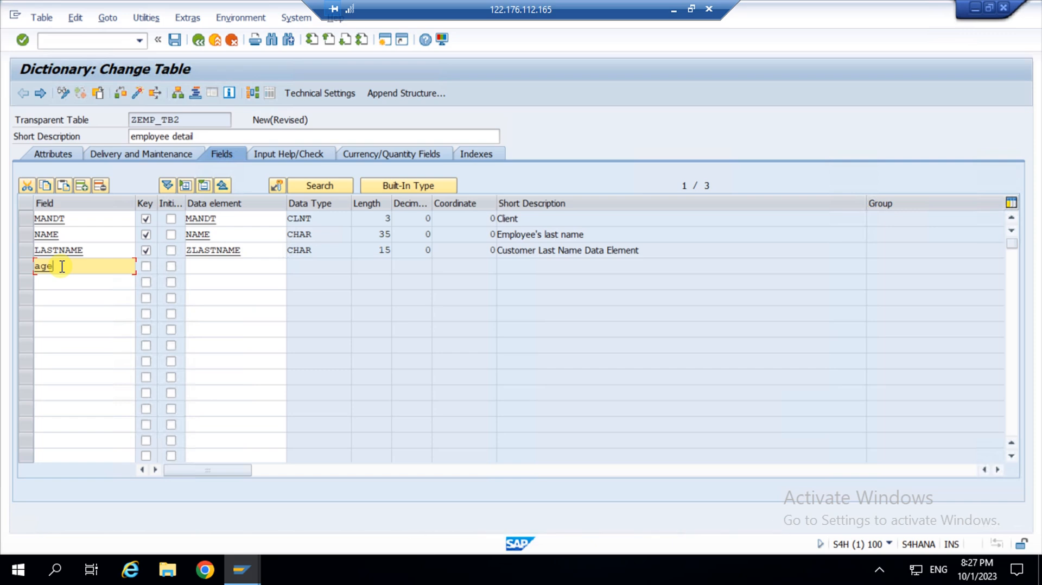
pyautogui.click(147, 267)
pyautogui.click(211, 265)
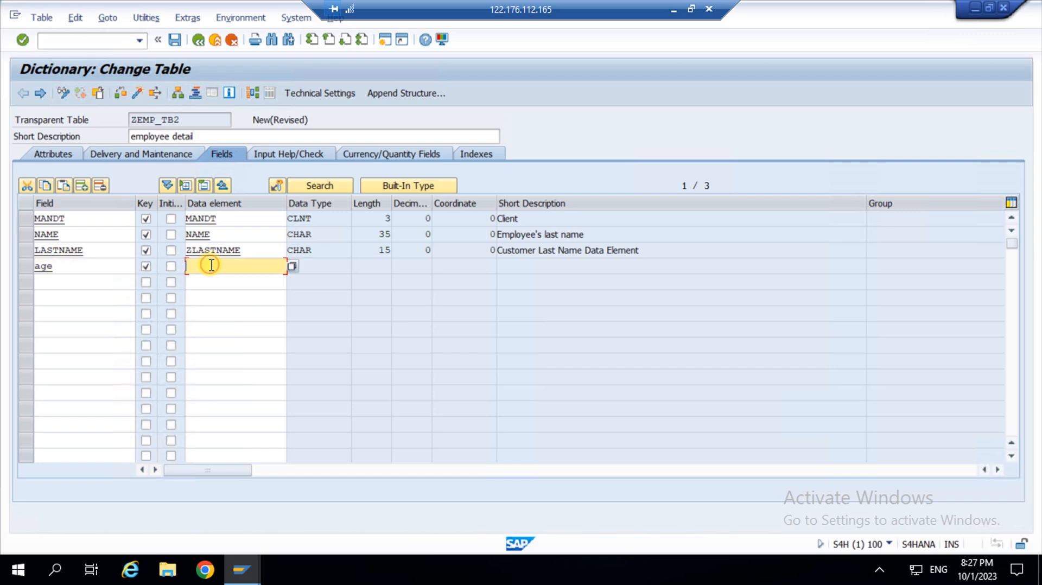
pyautogui.write('age')
pyautogui.press('Return')
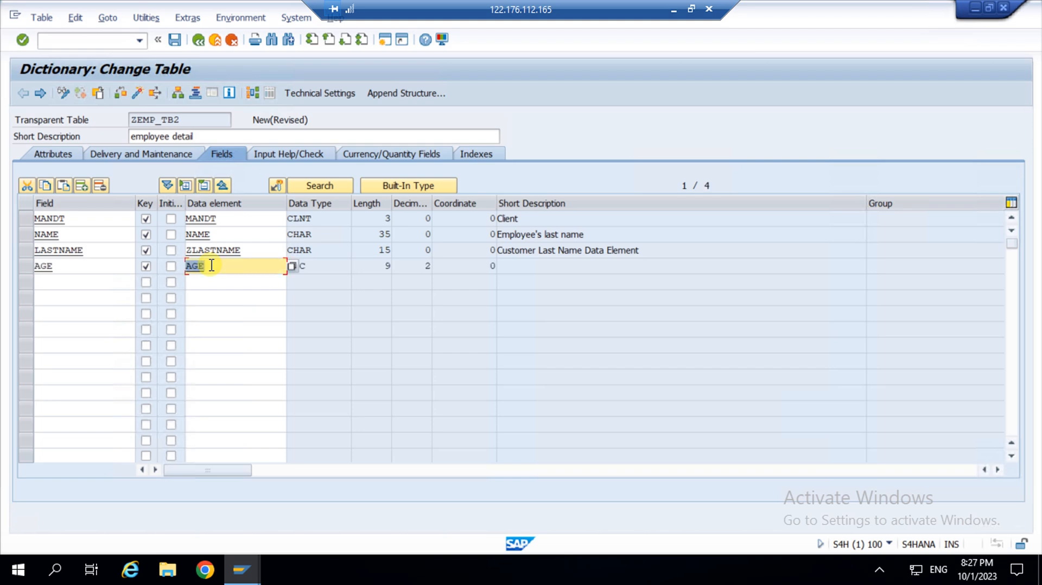
pyautogui.click(108, 282)
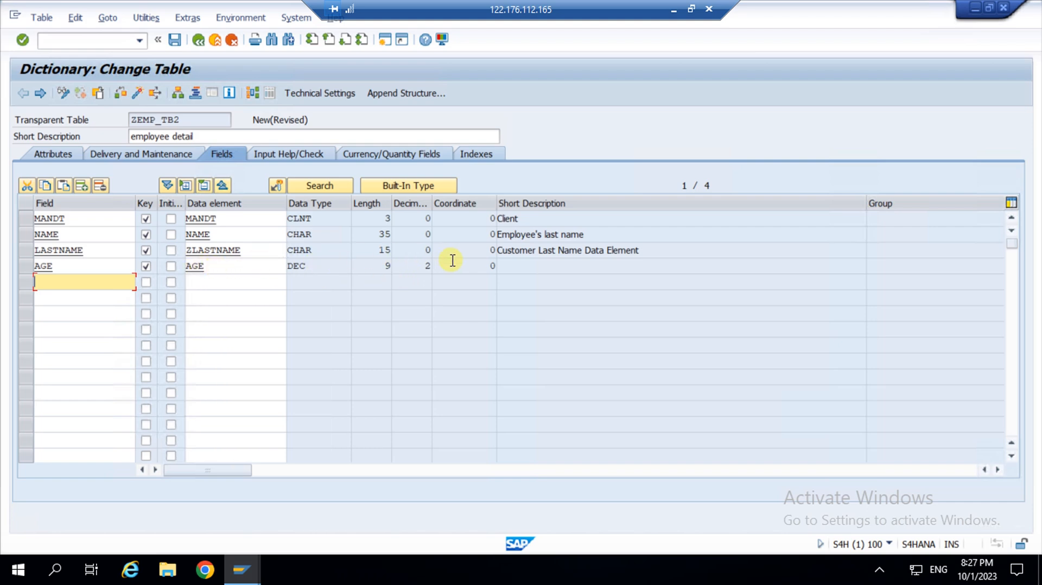
# Open data element AGE, decline saving in Exit Processing, and return to ZEMP_TB2's Change Table screen.
pyautogui.doubleClick(215, 266)
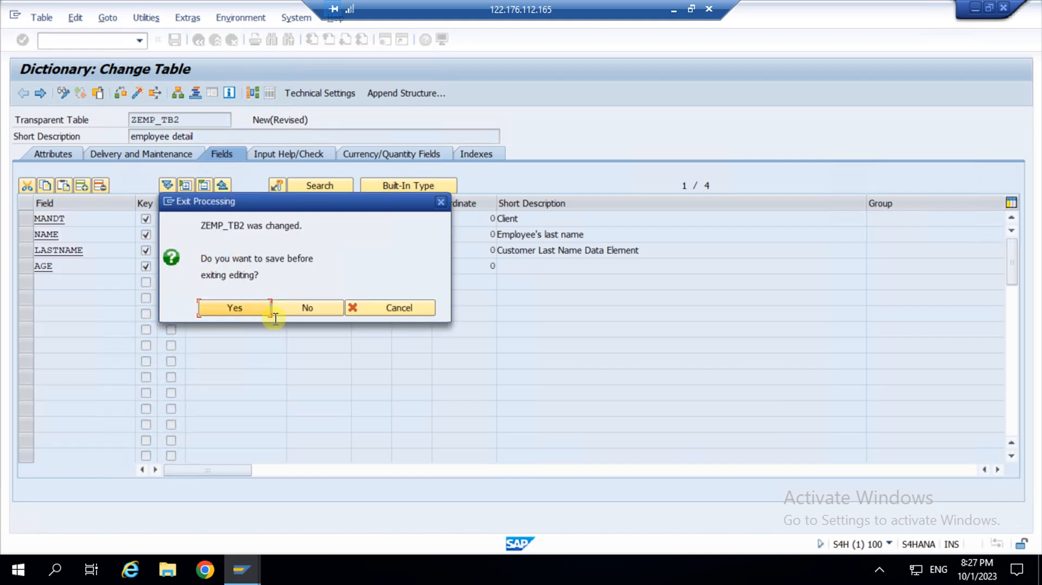
pyautogui.click(326, 307)
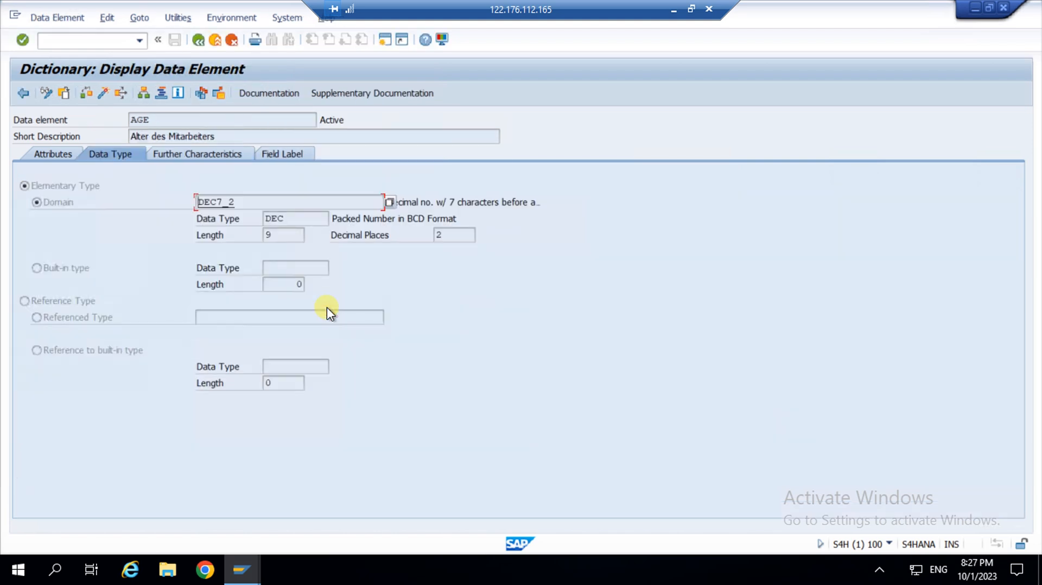
pyautogui.click(198, 37)
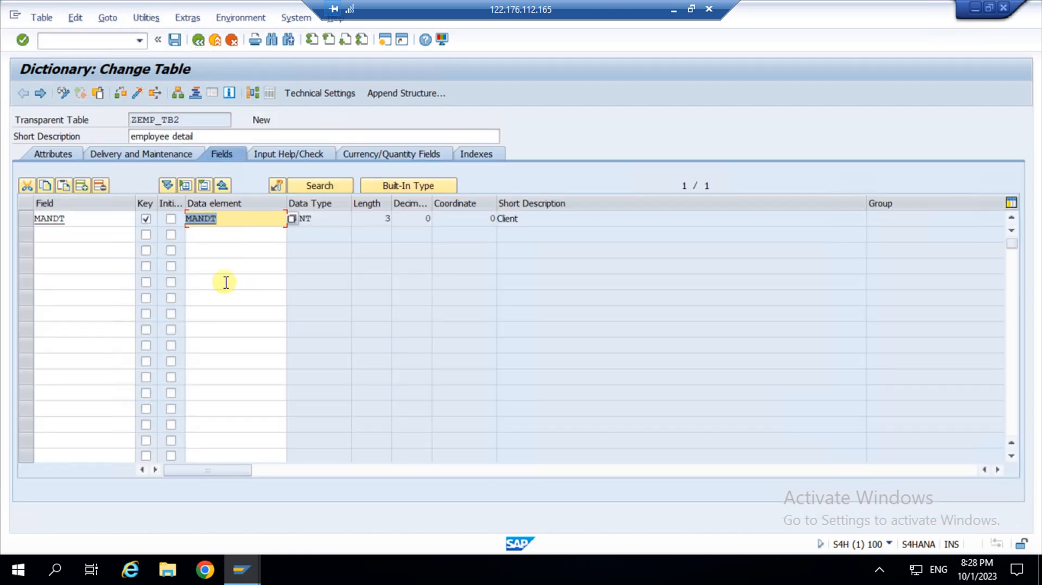
pyautogui.press('F3')
# Switch back to the ZEMP_TB2 editing window and save the table.
pyautogui.click(251, 572)
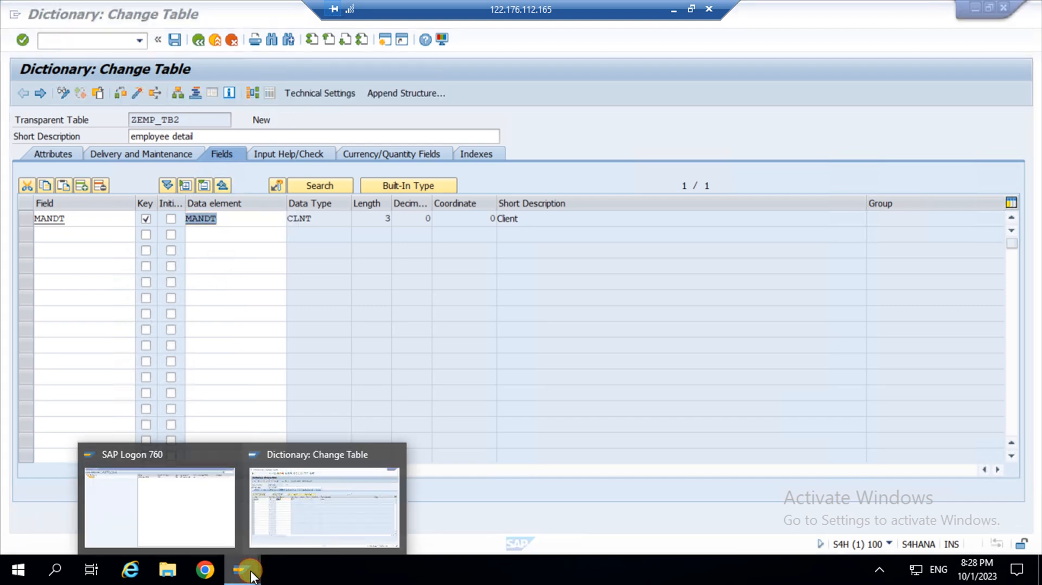
pyautogui.click(329, 507)
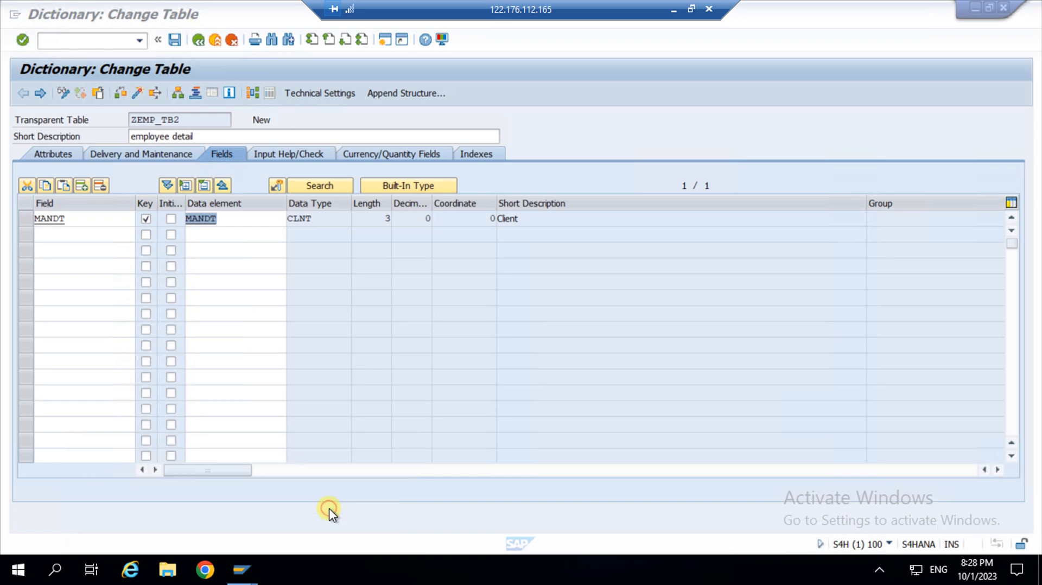
pyautogui.click(174, 41)
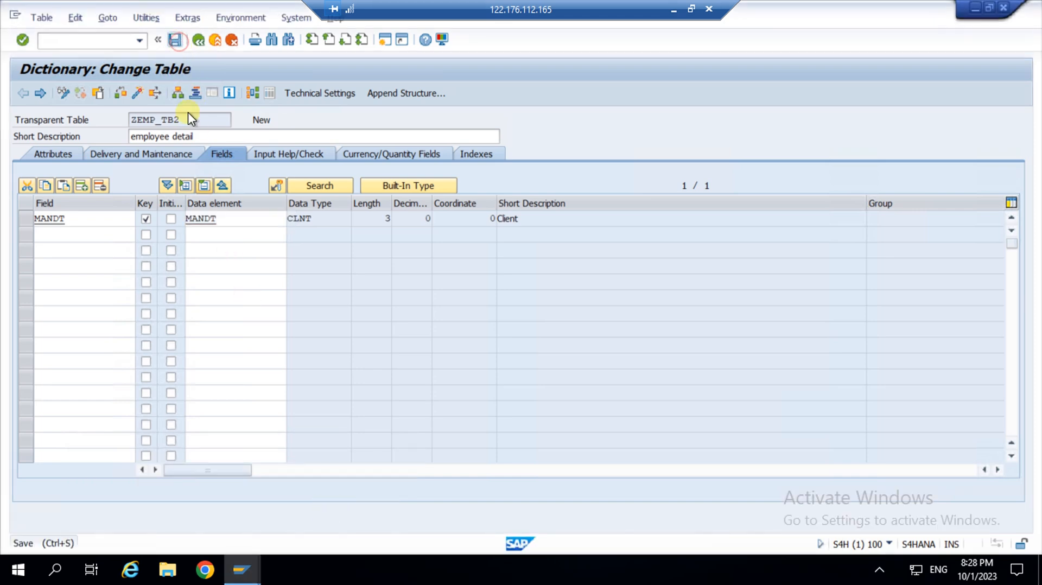
# Add key field NAME in row 2 with data element ZNAME (CHAR, length 25).
pyautogui.click(84, 235)
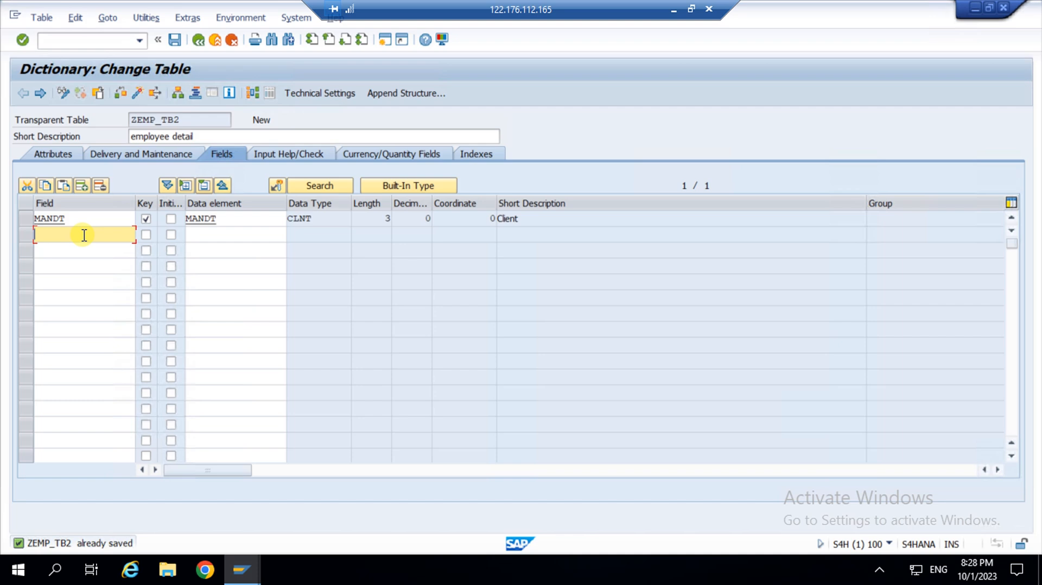
pyautogui.write('name')
pyautogui.click(147, 235)
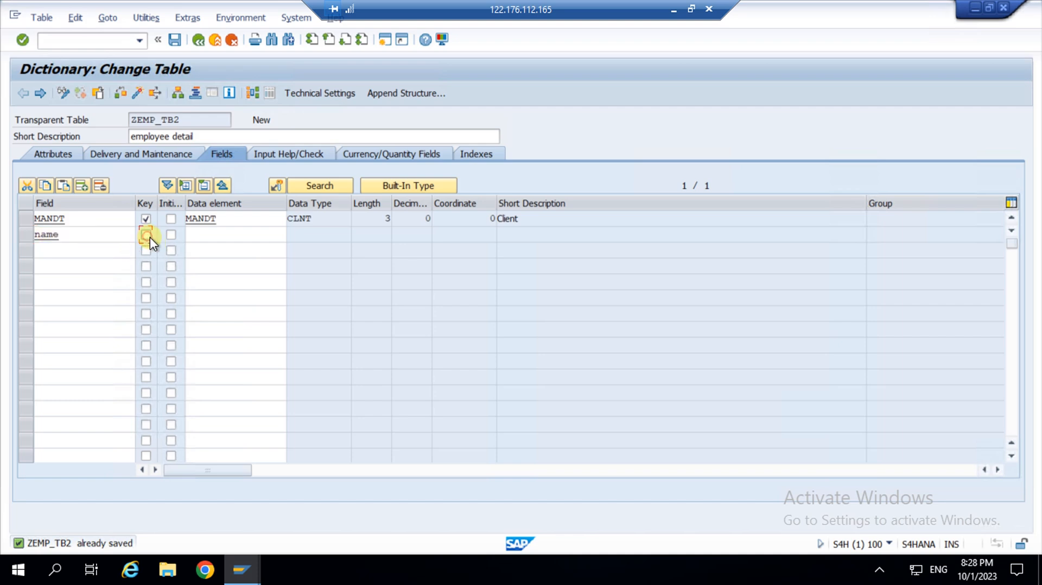
pyautogui.click(216, 233)
pyautogui.write('l')
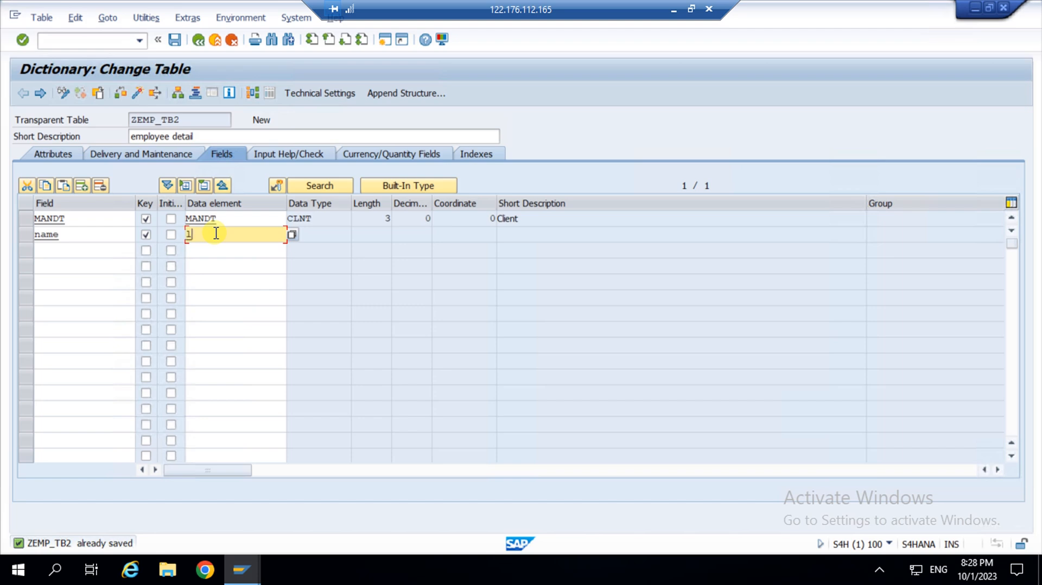
pyautogui.press('BackSpace')
pyautogui.press('BackSpace')
pyautogui.press('BackSpace')
pyautogui.write('zname')
pyautogui.press('Return')
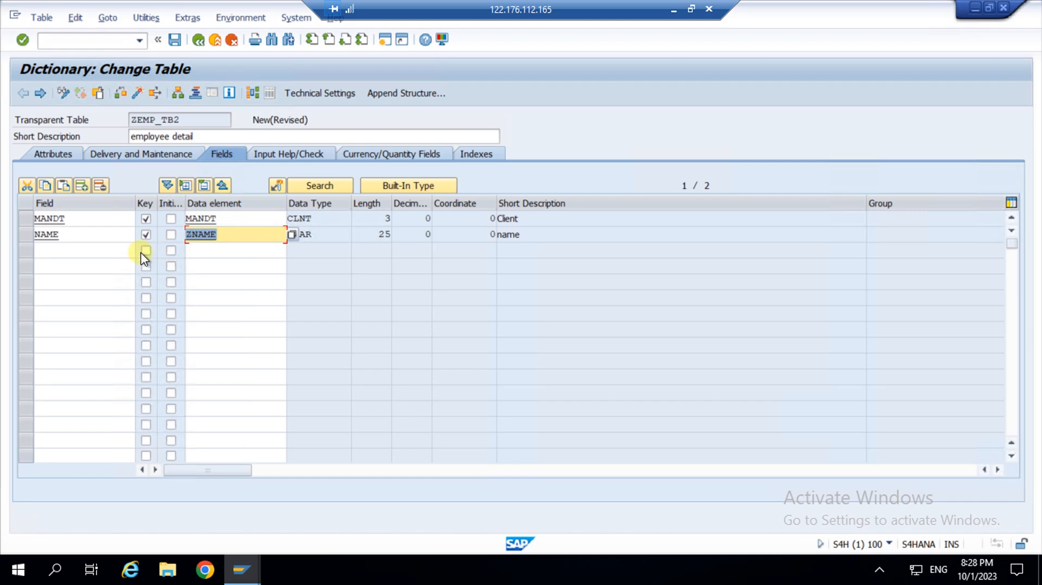
pyautogui.click(117, 251)
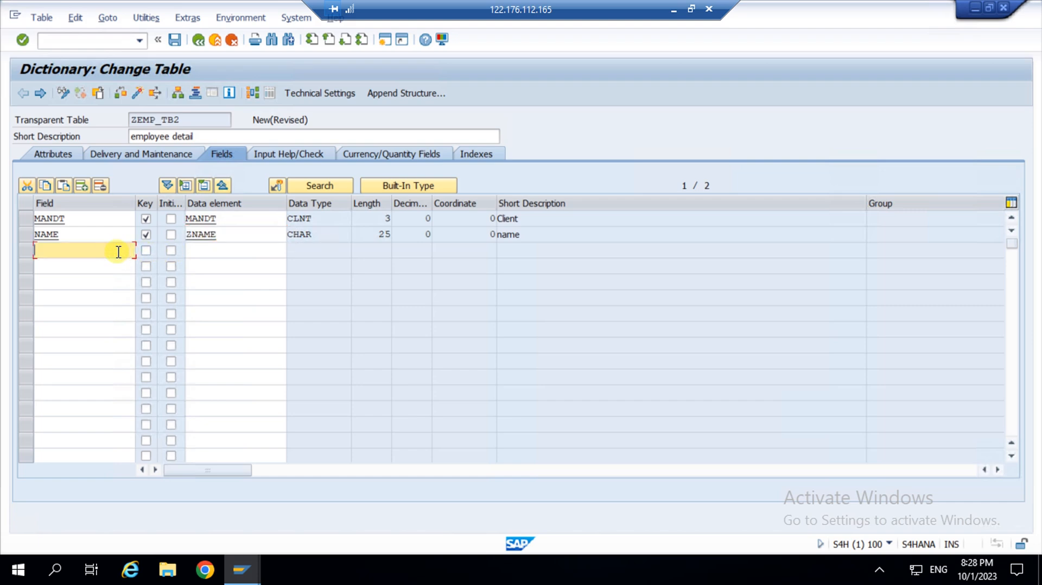
# Enter 'last' in the Field cell of row 3 to begin the third field's name.
pyautogui.write('last')
# Complete LASTNAME as a key field with data element ZLASTNAME (CHAR 15) and save the table.
pyautogui.write('name')
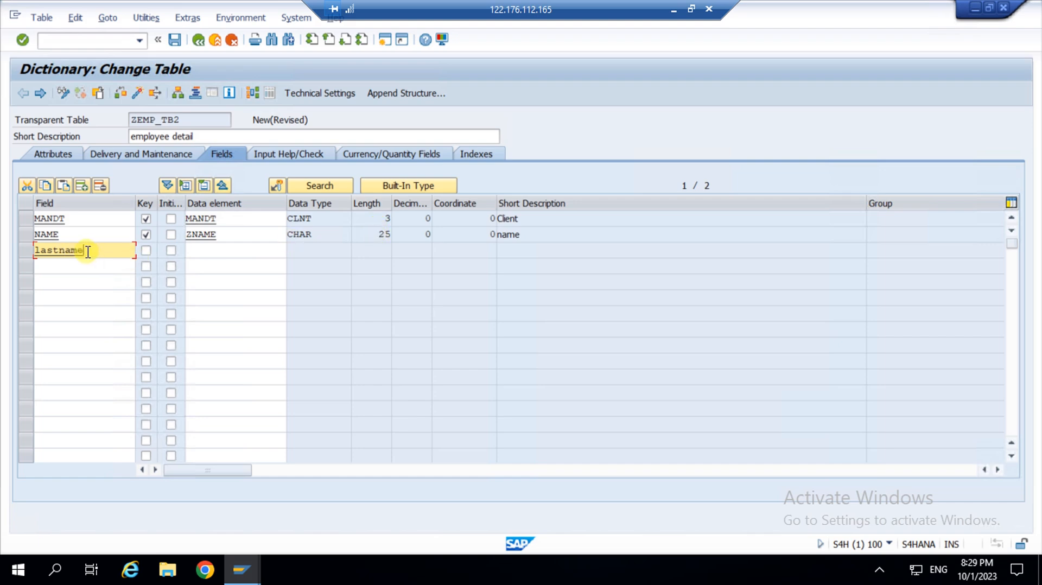
pyautogui.click(151, 251)
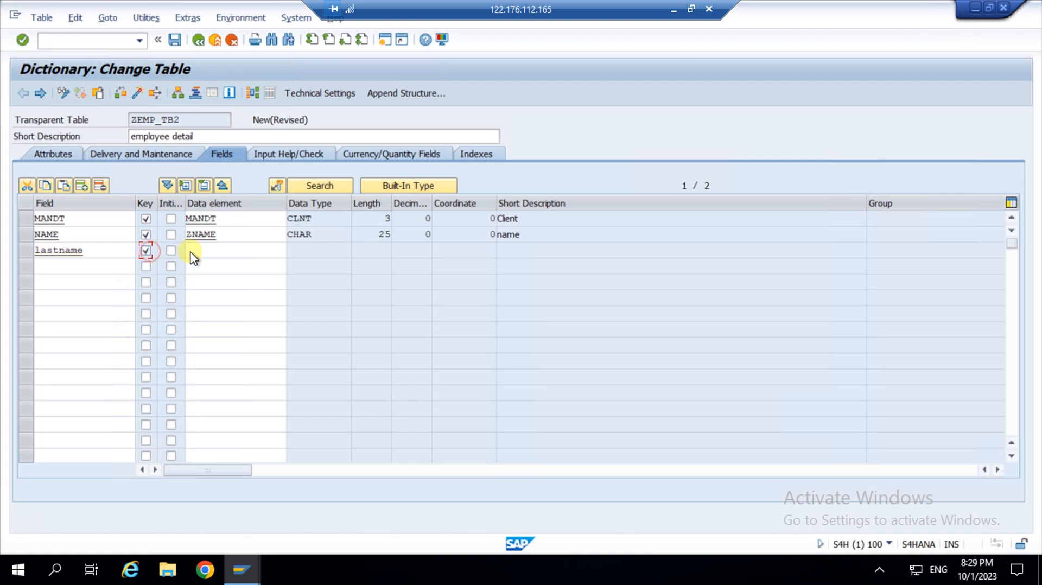
pyautogui.click(196, 250)
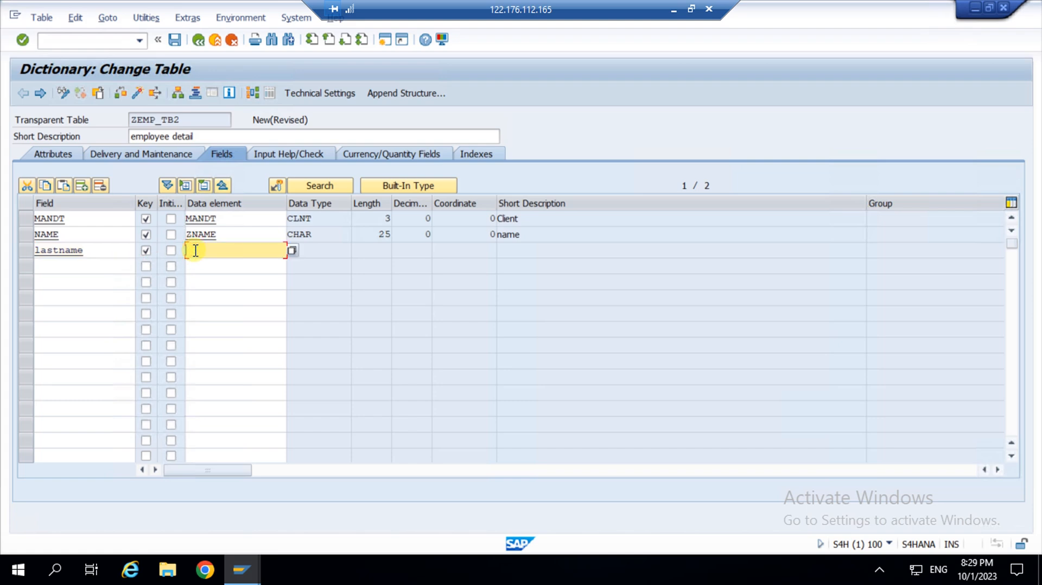
pyautogui.write('zlast')
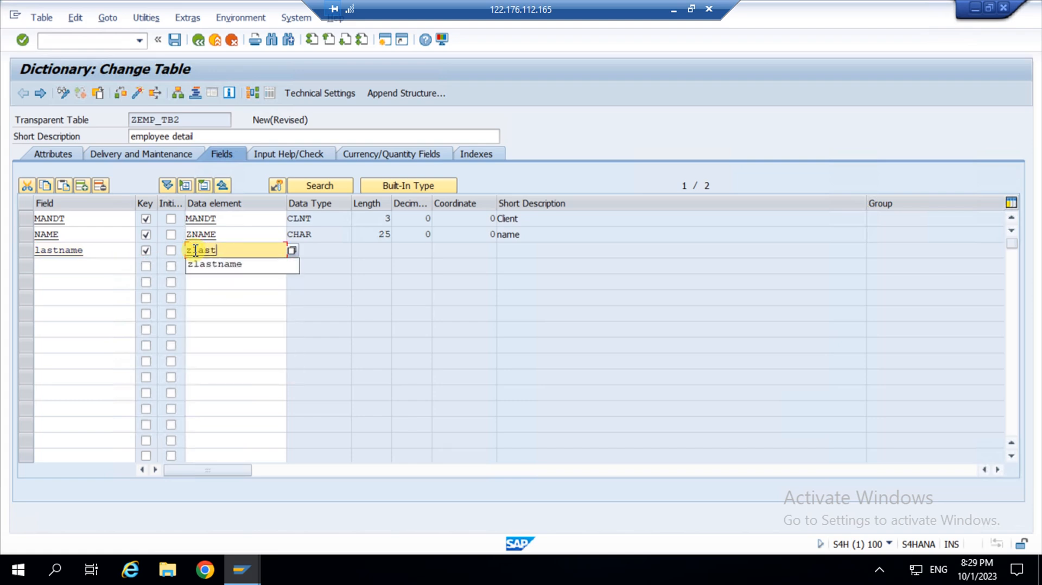
pyautogui.press('Down')
pyautogui.press('Return')
pyautogui.press('Return')
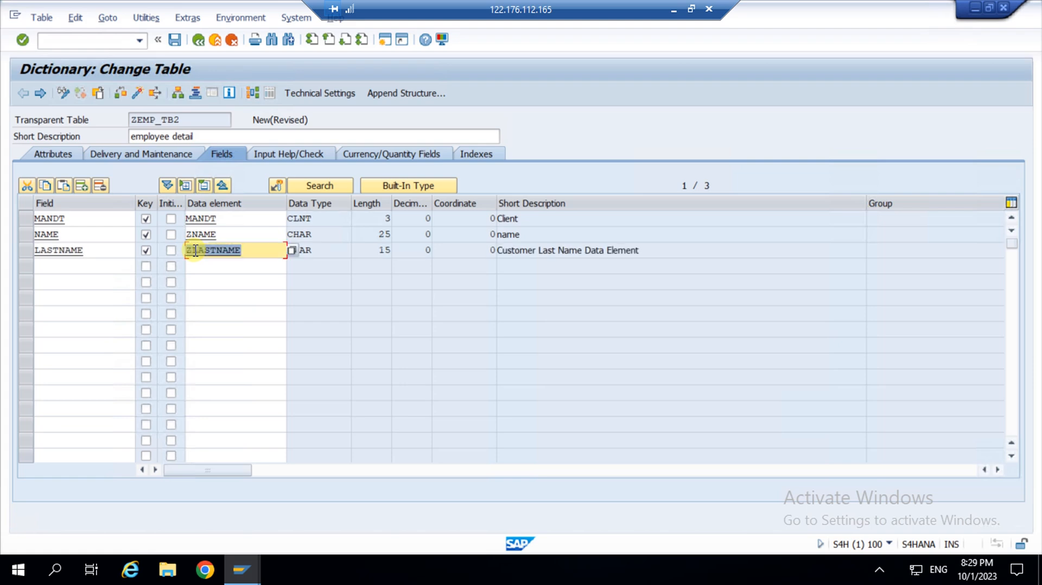
pyautogui.click(174, 40)
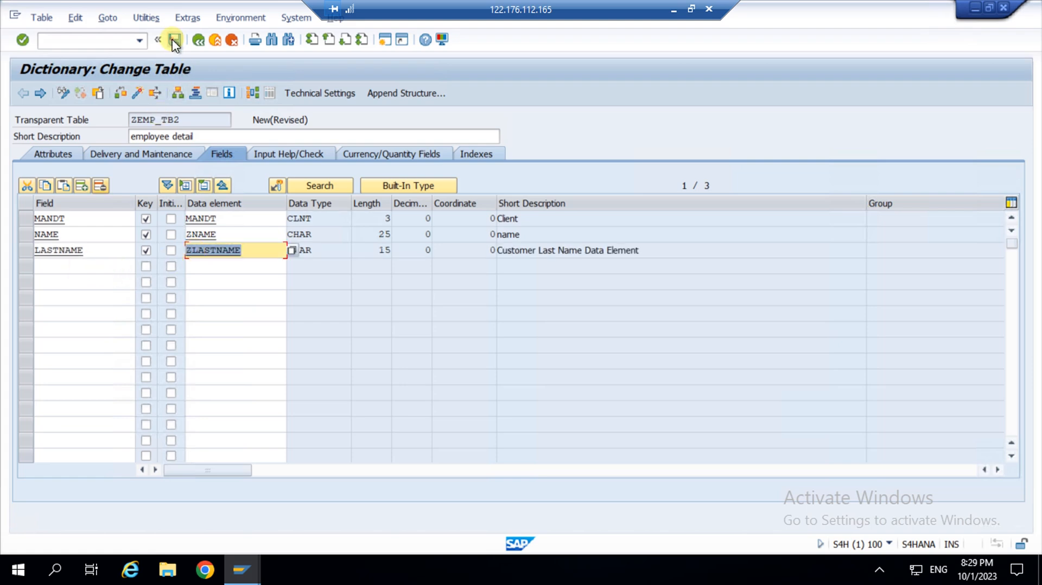
pyautogui.click(63, 267)
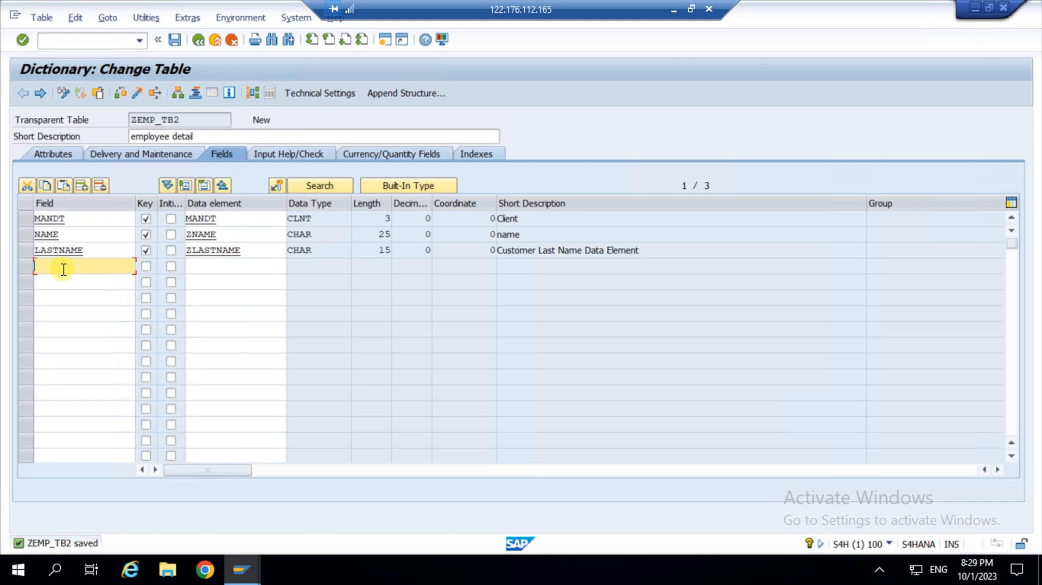
# Add key field DOJ, correcting its data element from DOJ to ZDOJ (DATS, length 8).
pyautogui.write('doj')
pyautogui.click(146, 267)
pyautogui.click(216, 265)
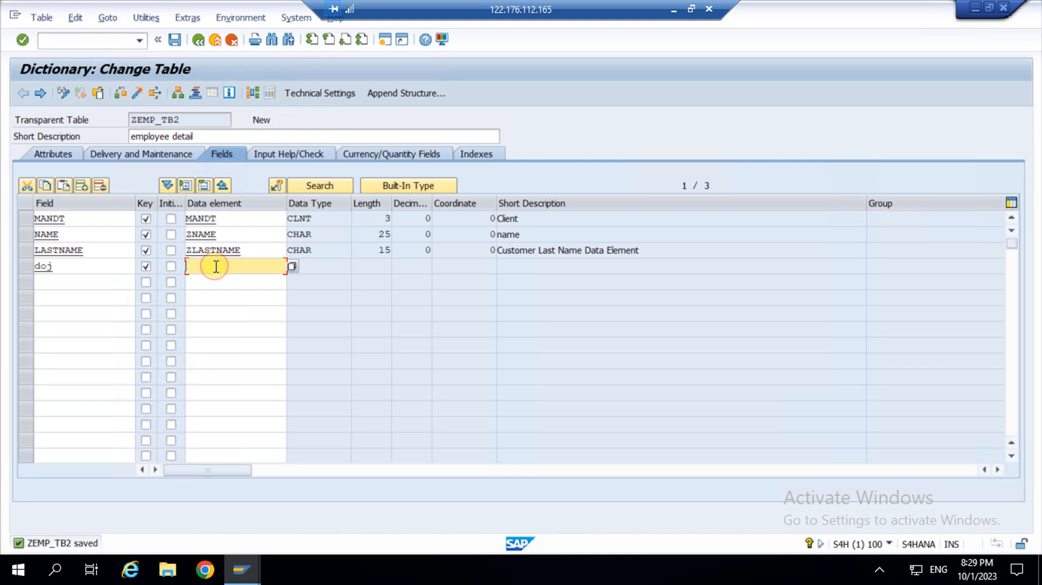
pyautogui.write('doj')
pyautogui.press('Return')
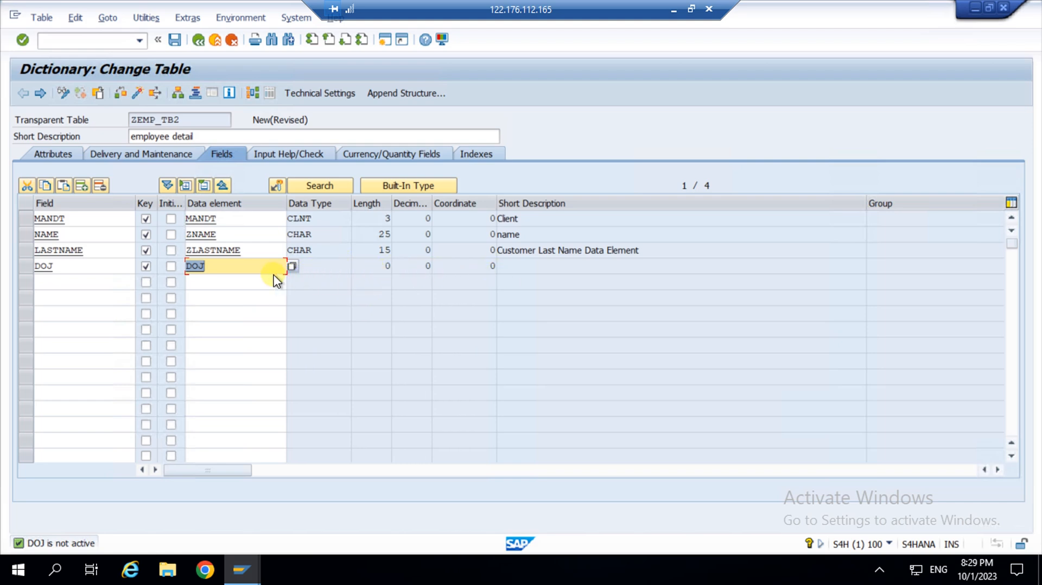
pyautogui.click(189, 266)
pyautogui.write('z')
pyautogui.press('Return')
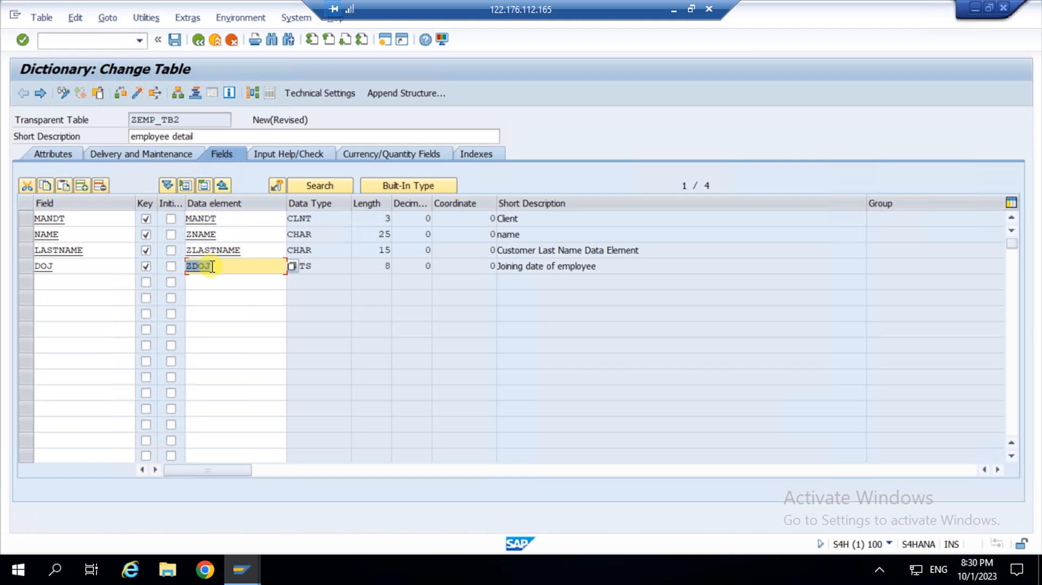
pyautogui.click(251, 267)
pyautogui.click(318, 267)
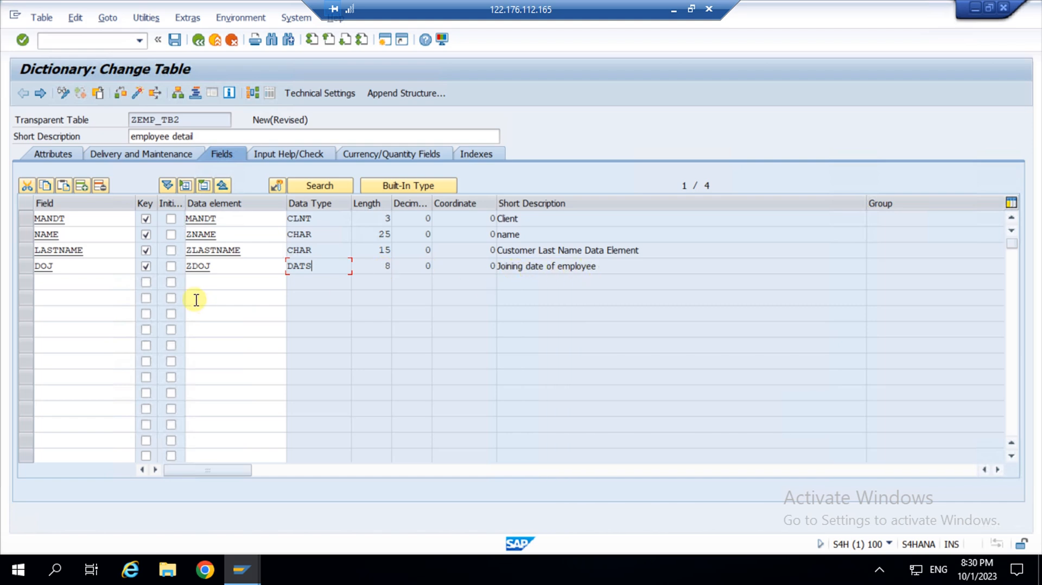
pyautogui.click(72, 282)
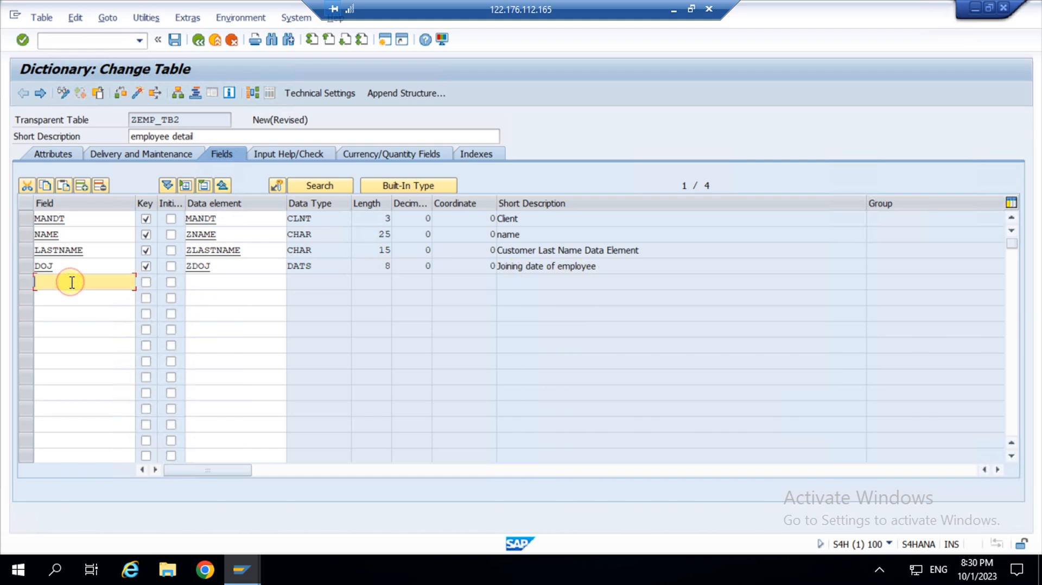
# Add non-key field AGE with data element ZAGE (INT1, length 3).
pyautogui.write('age')
pyautogui.click(146, 282)
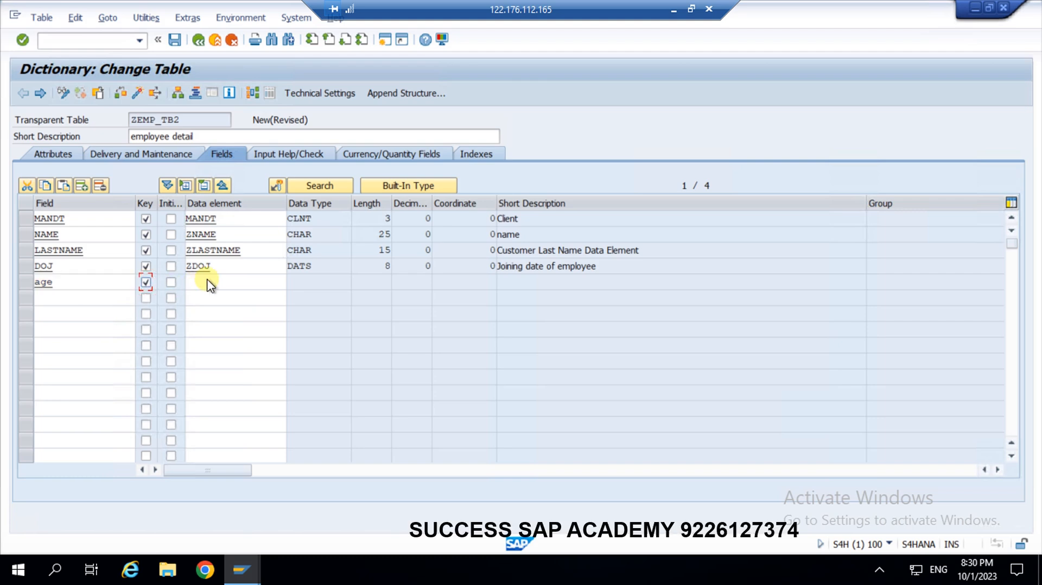
pyautogui.click(145, 282)
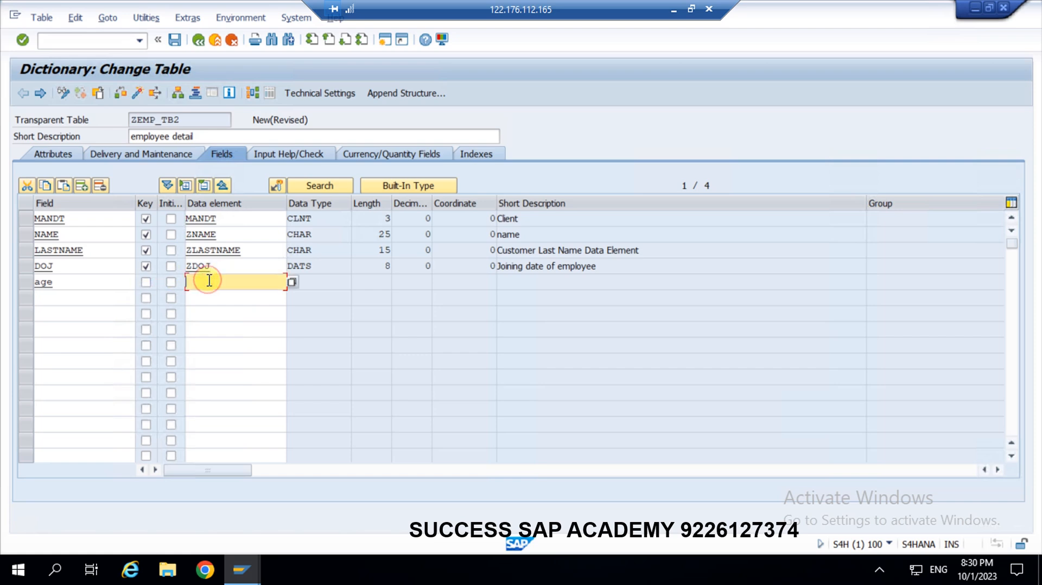
pyautogui.write('zage')
pyautogui.press('Return')
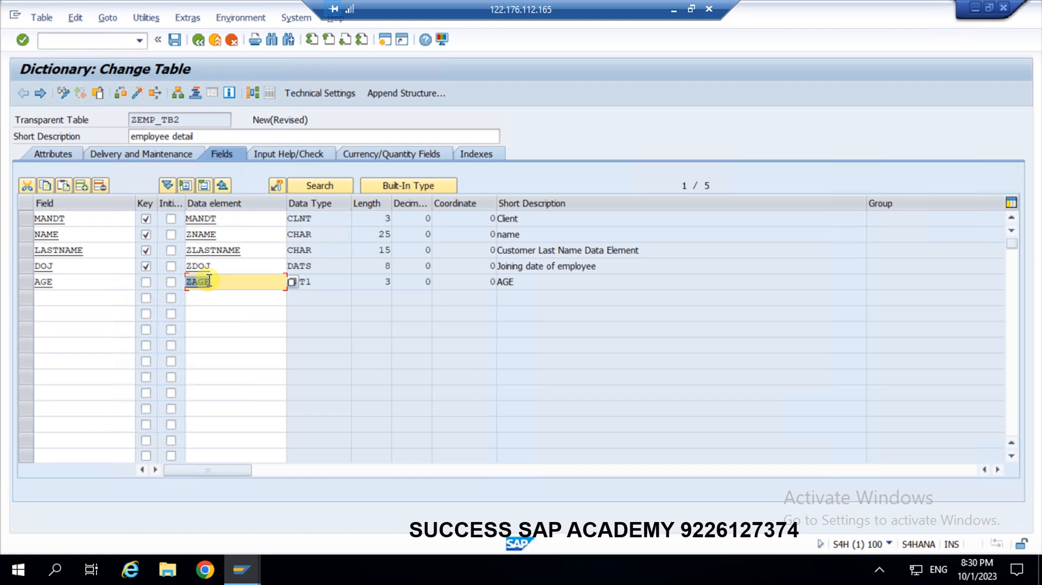
# Add field SALARY, initially giving it CUKY as its data element.
pyautogui.click(59, 298)
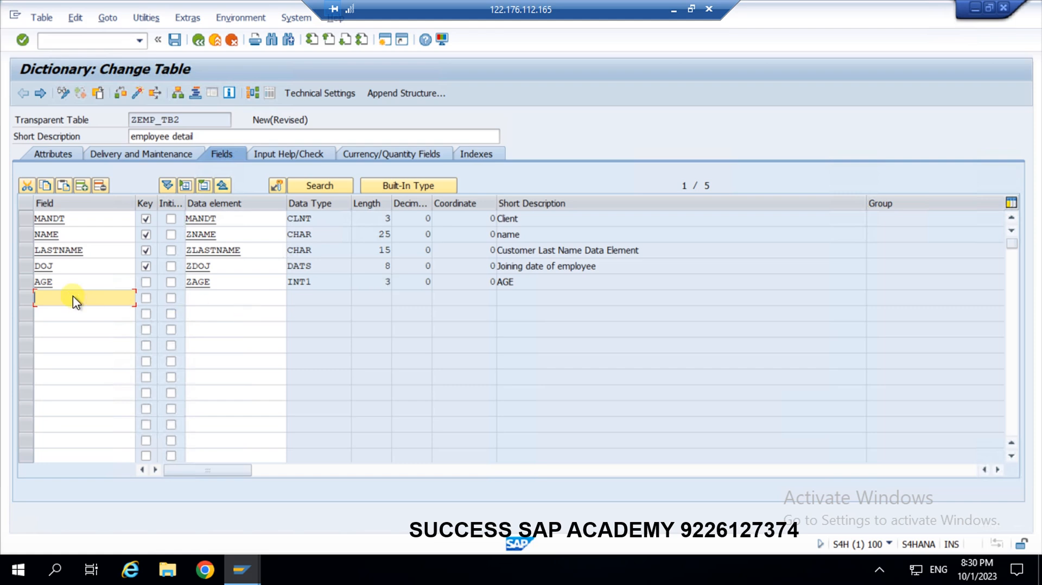
pyautogui.write('salary')
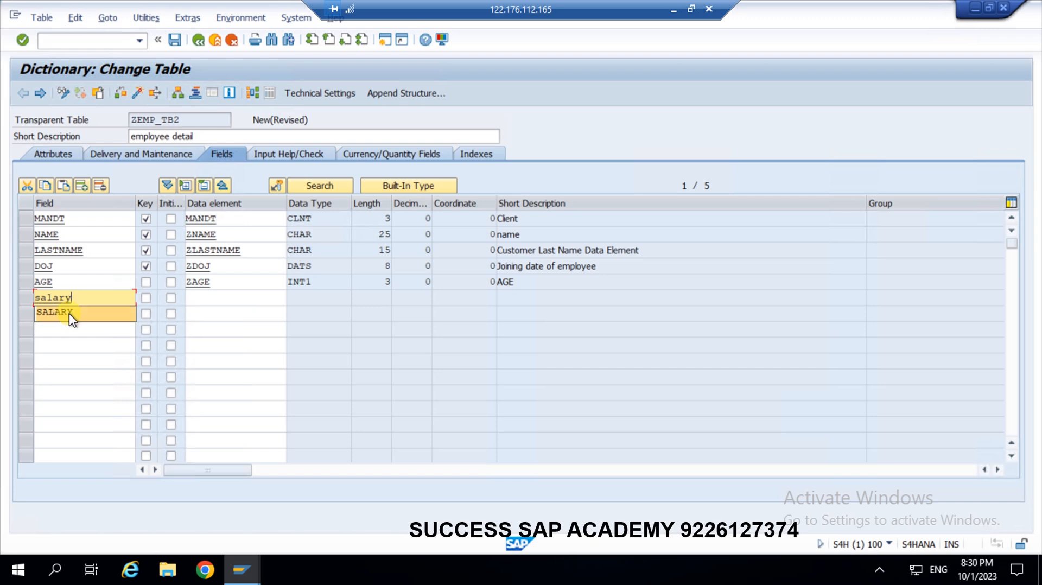
pyautogui.click(70, 314)
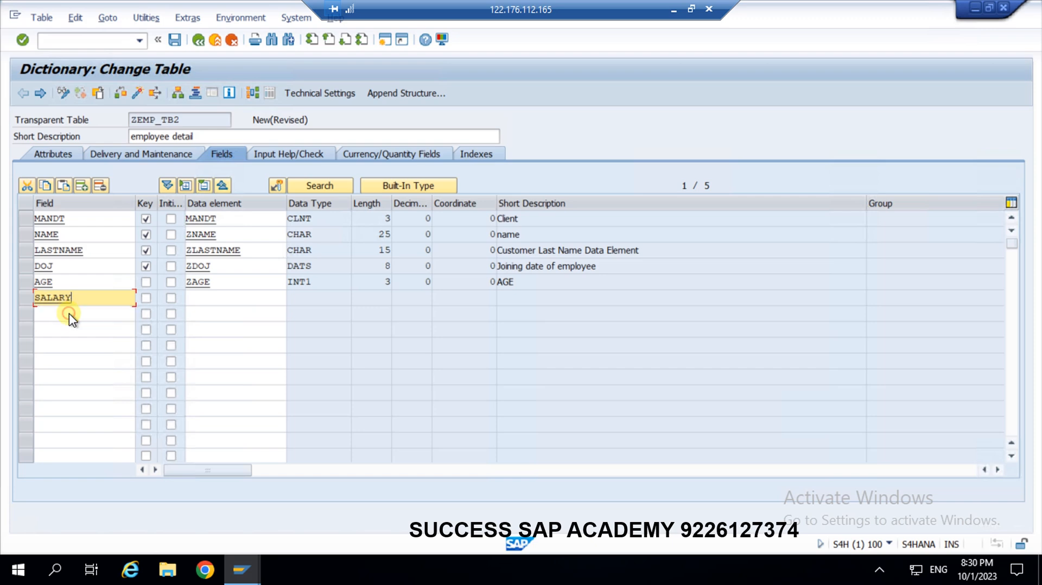
pyautogui.click(202, 295)
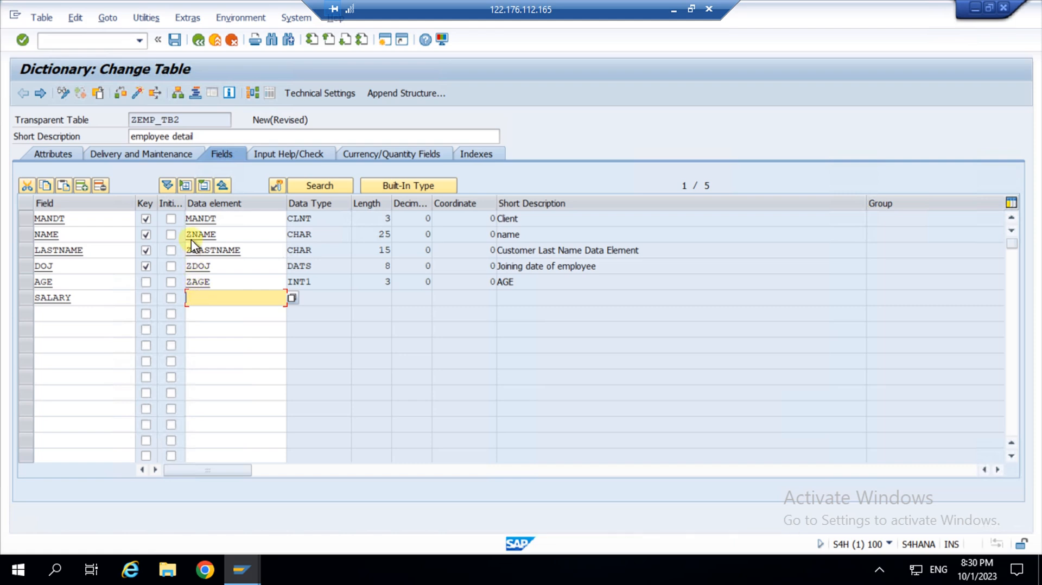
pyautogui.click(193, 282)
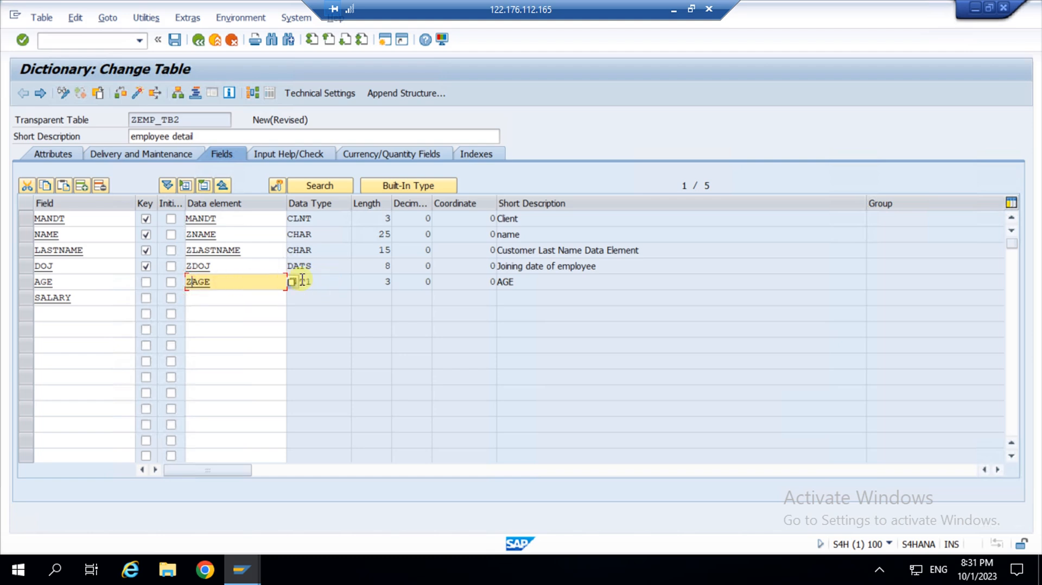
pyautogui.click(230, 298)
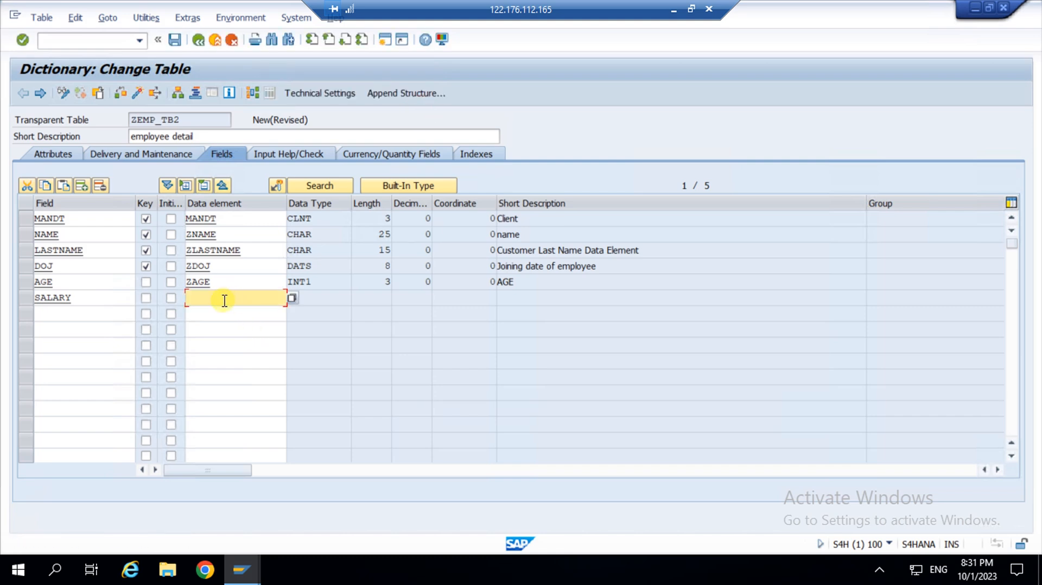
pyautogui.write('cuky')
pyautogui.press('Return')
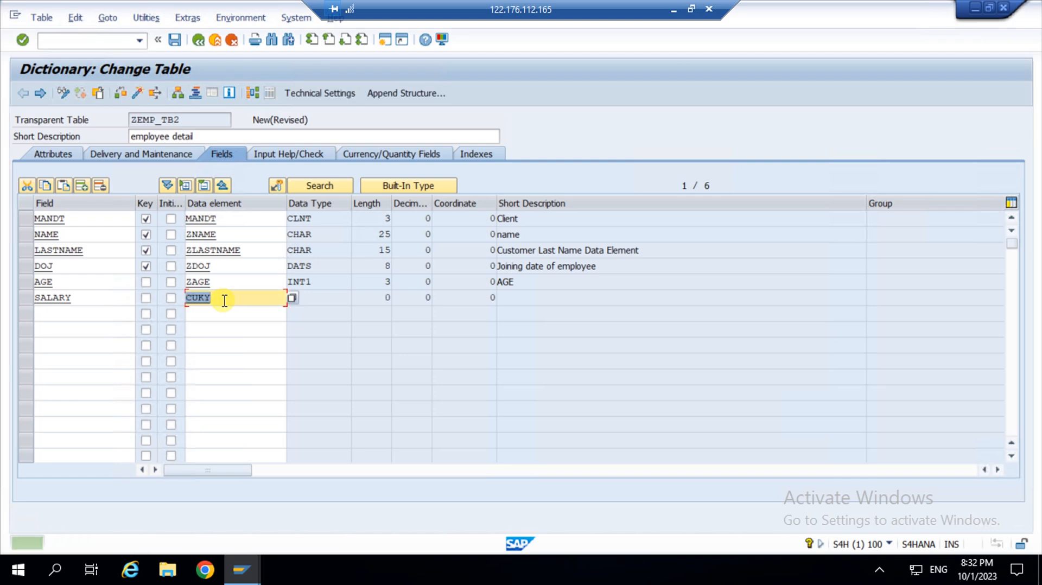
# Replace SALARY's data element with ZSALARY, making it CURR 12 with 2 decimals.
pyautogui.click(209, 313)
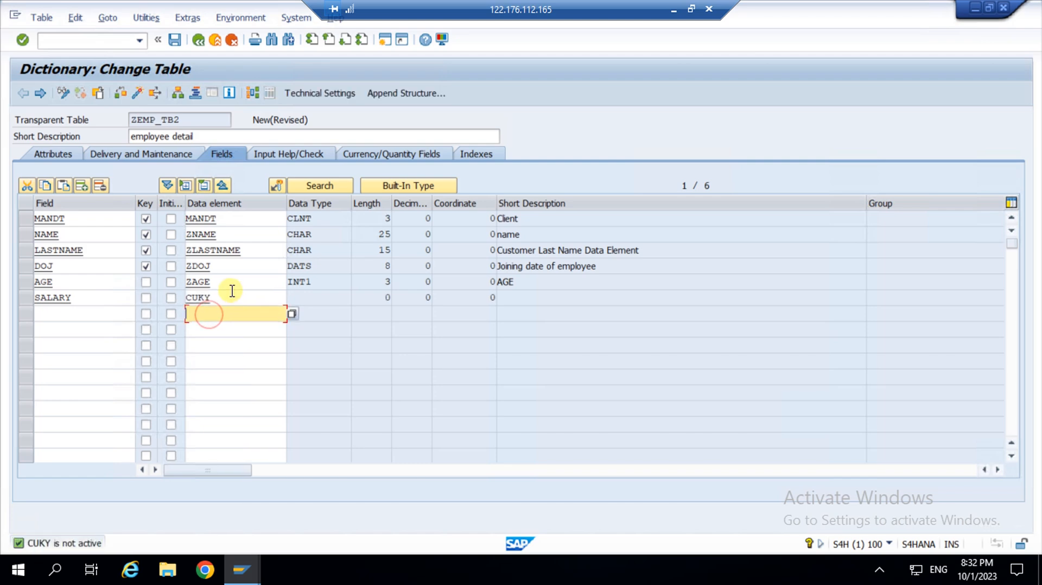
pyautogui.click(228, 295)
pyautogui.press('BackSpace')
pyautogui.press('BackSpace')
pyautogui.press('BackSpace')
pyautogui.press('BackSpace')
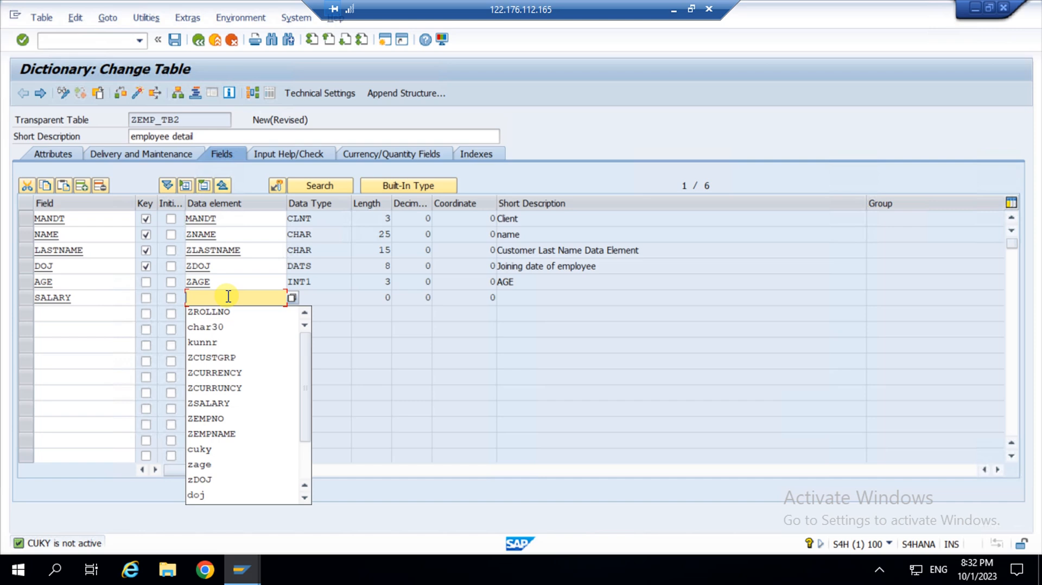
pyautogui.write('z')
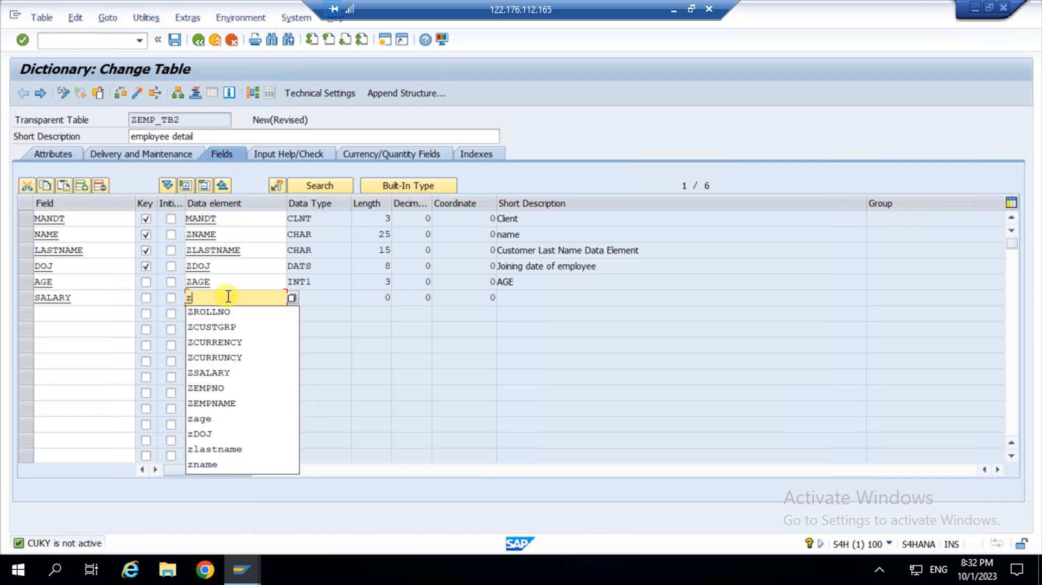
pyautogui.write('c')
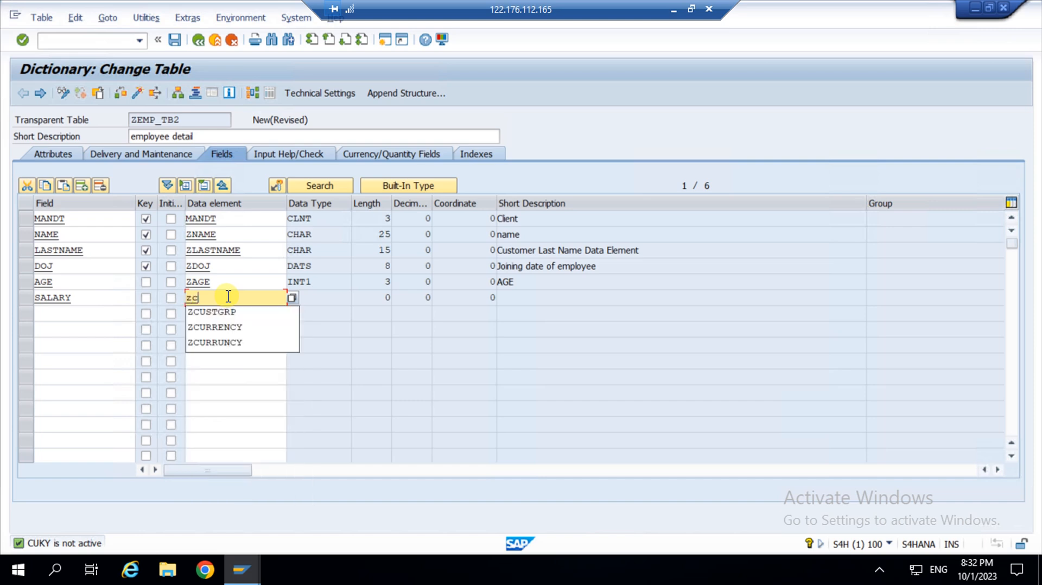
pyautogui.press('BackSpace')
pyautogui.write('salary')
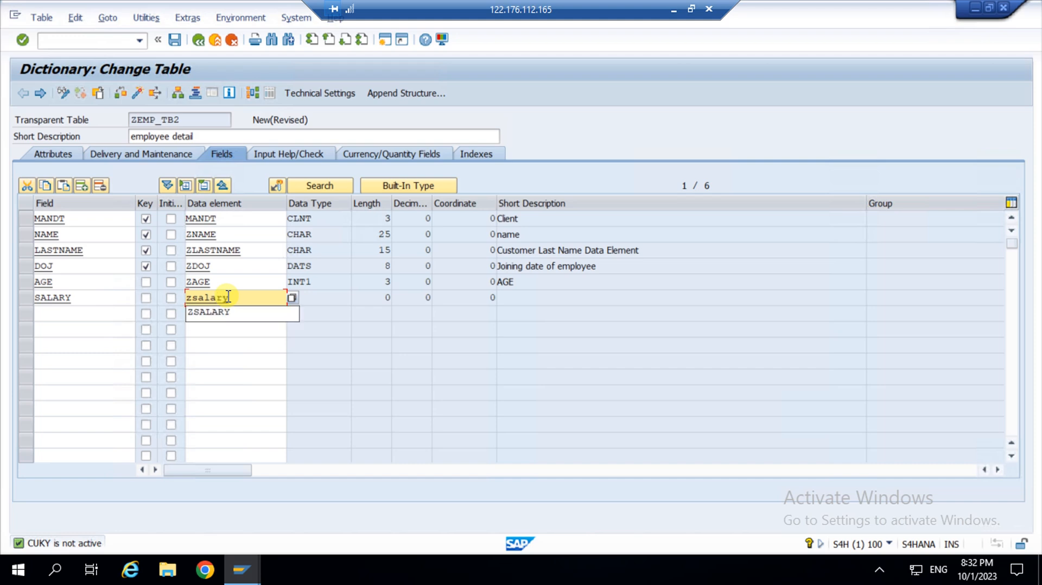
pyautogui.press('Return')
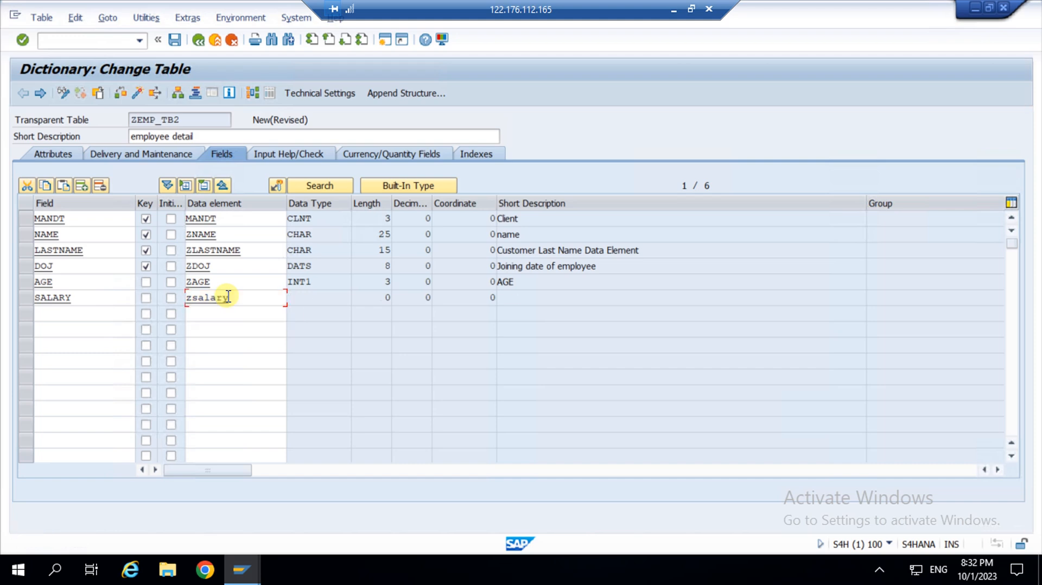
pyautogui.click(232, 314)
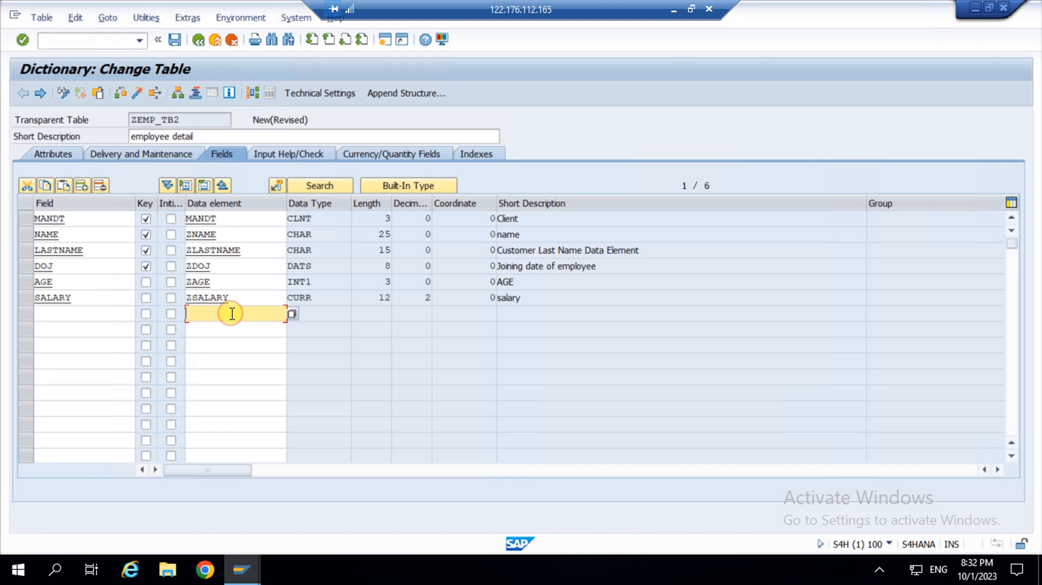
pyautogui.moveTo(312, 296); pyautogui.dragTo(269, 295)
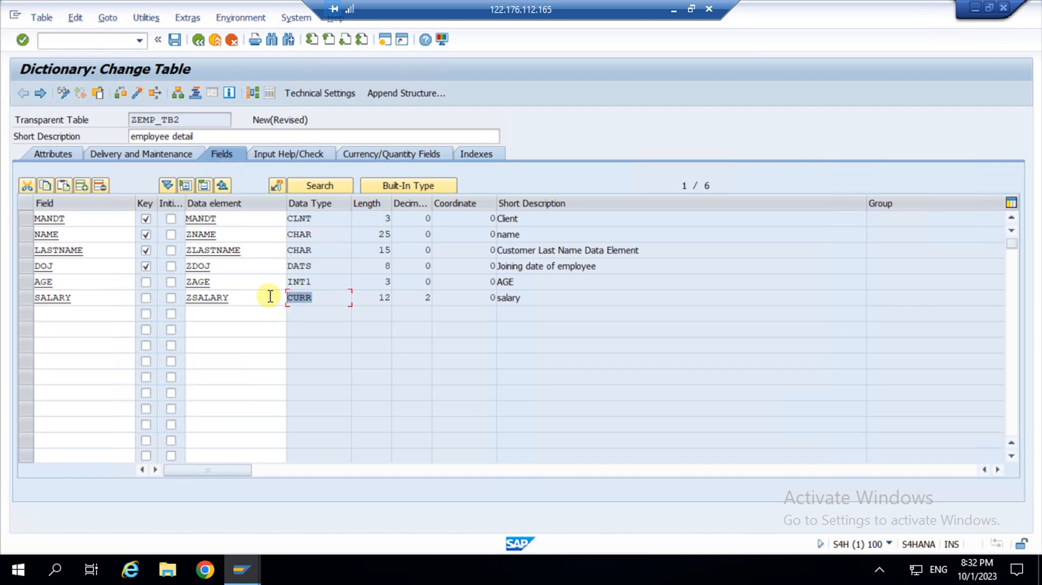
pyautogui.click(234, 297)
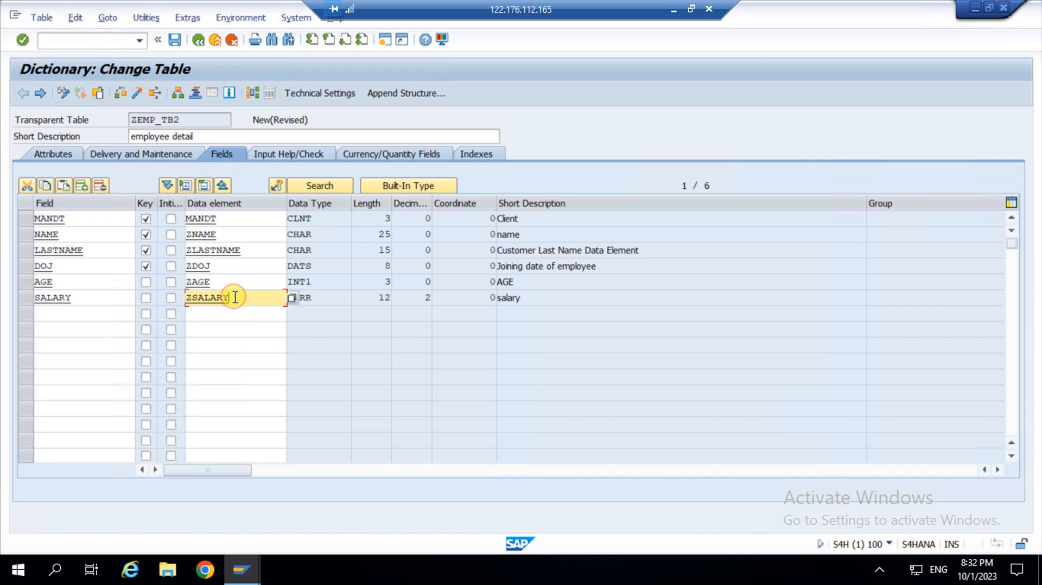
# Save ZEMP_TB2 with its six fields MANDT, NAME, LASTNAME, DOJ, AGE and SALARY.
pyautogui.click(175, 39)
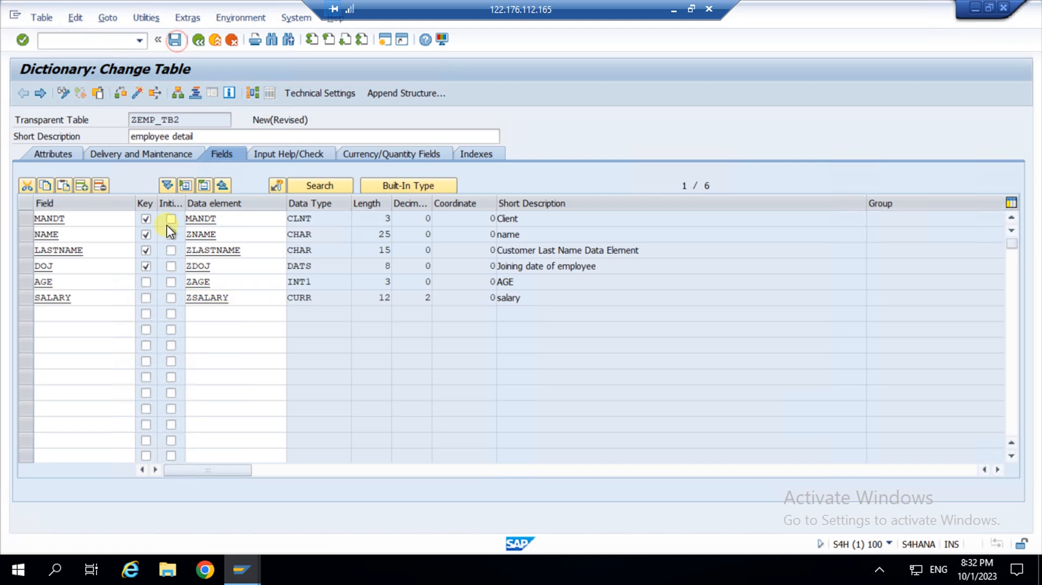
pyautogui.click(63, 315)
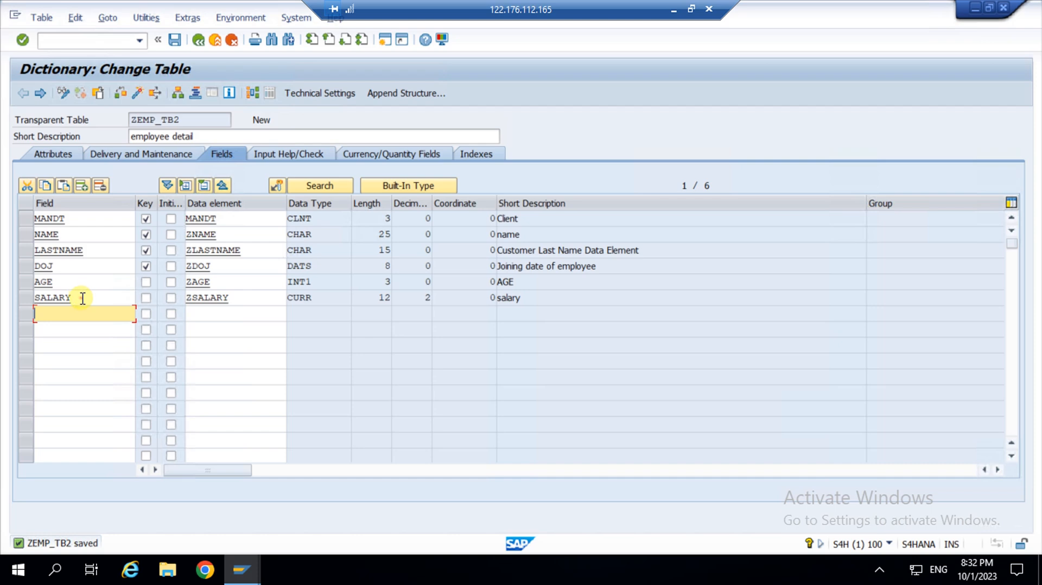
pyautogui.click(82, 298)
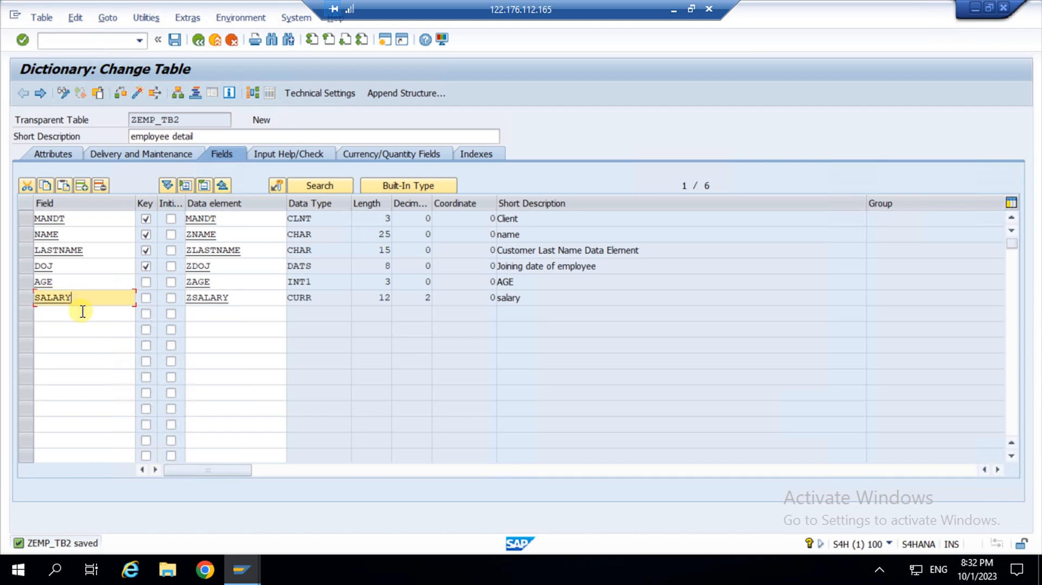
pyautogui.click(175, 41)
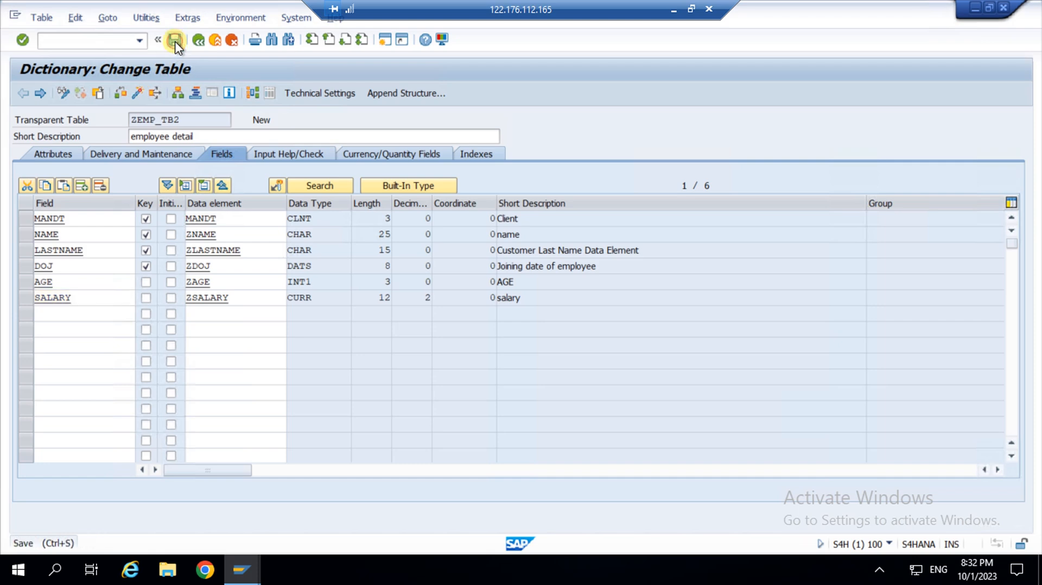
# Check the table, review SALARY's missing reference table/field error, and go back.
pyautogui.click(120, 94)
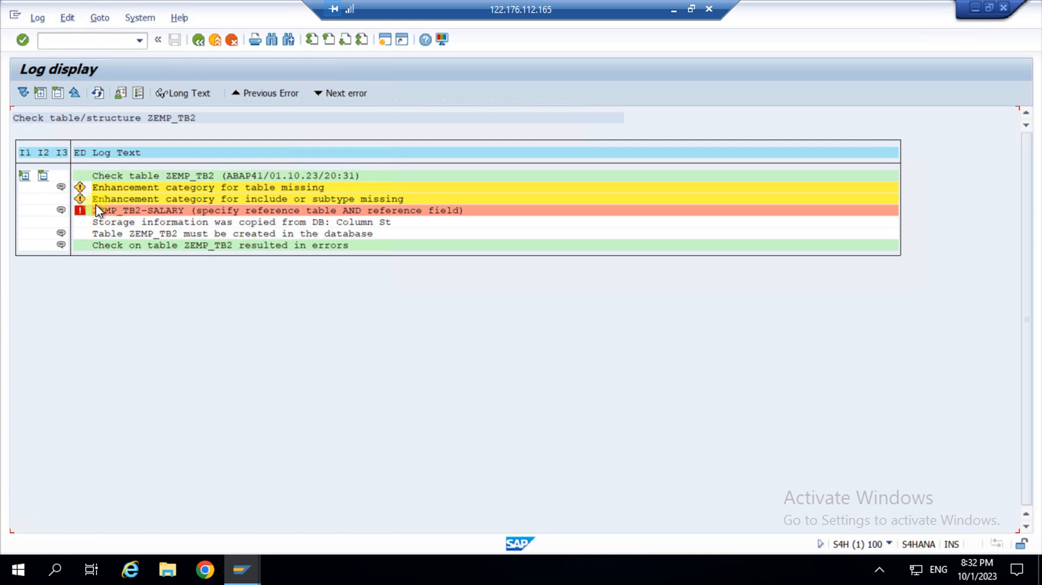
pyautogui.click(168, 213)
pyautogui.click(198, 41)
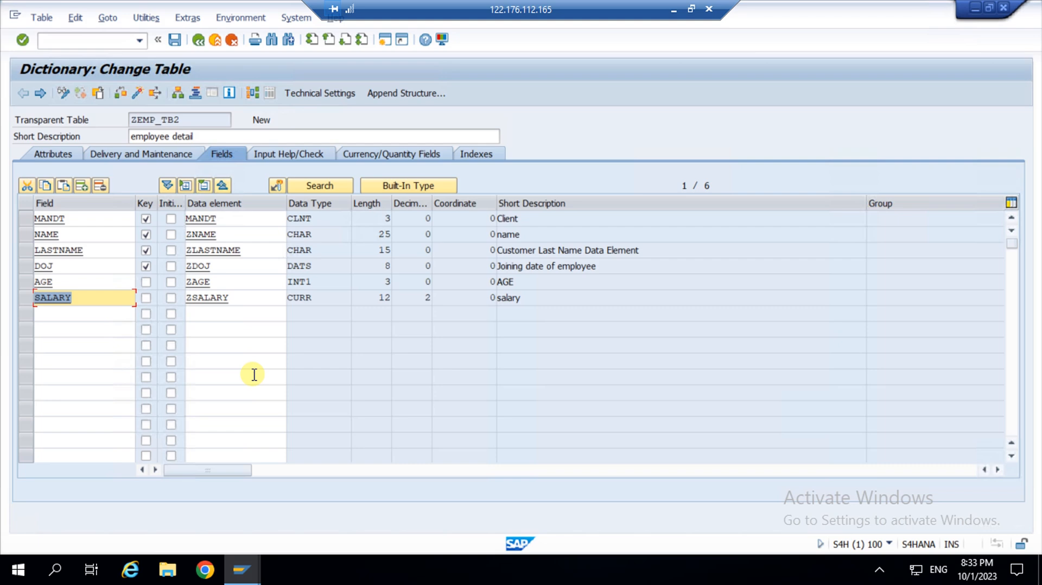
# Add field CURRENCY below SALARY with data element CURRENCY (CUKY, length 5).
pyautogui.click(59, 315)
pyautogui.write('cu')
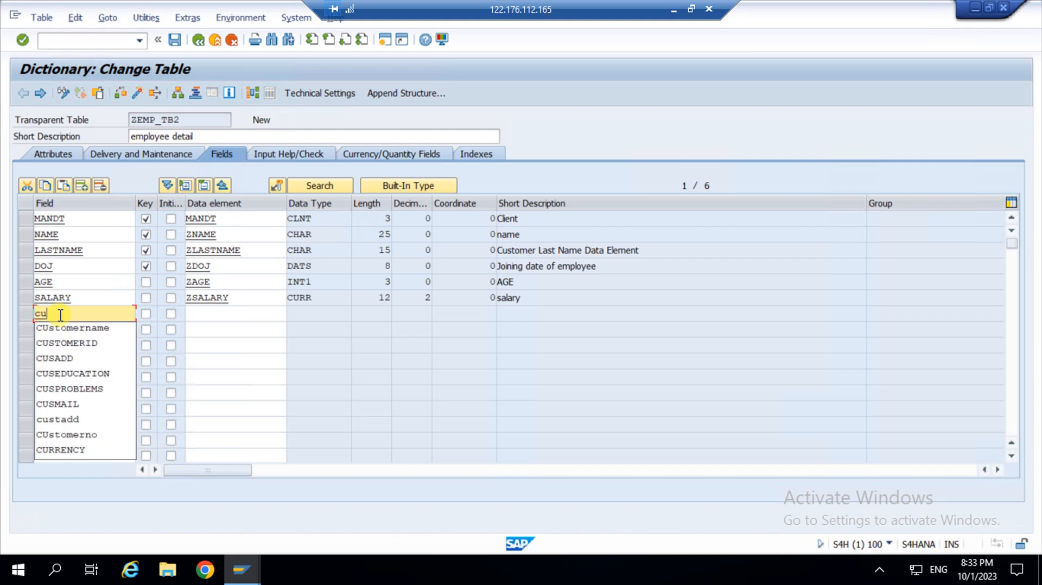
pyautogui.write('rre')
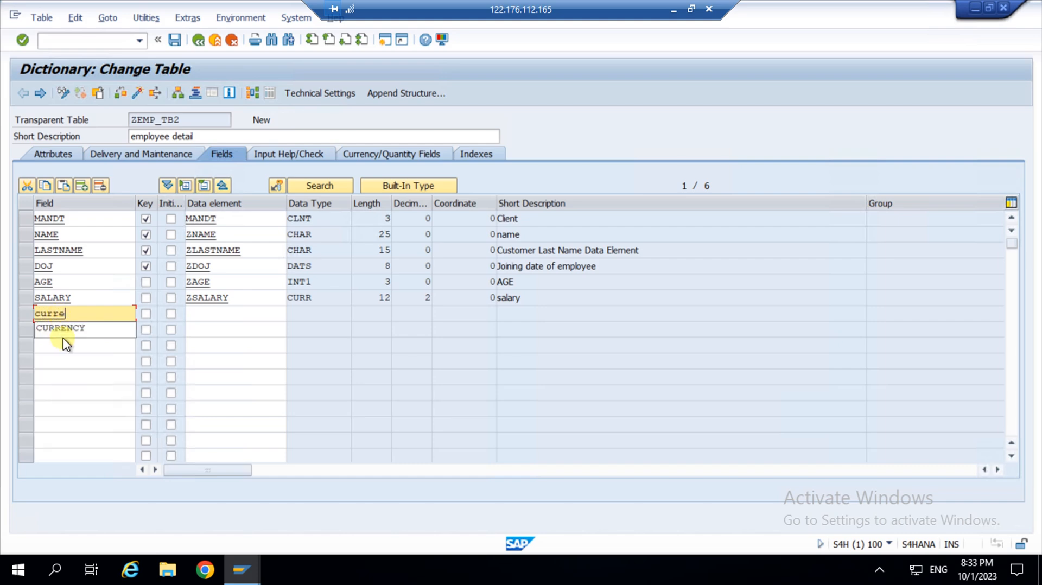
pyautogui.press('Return')
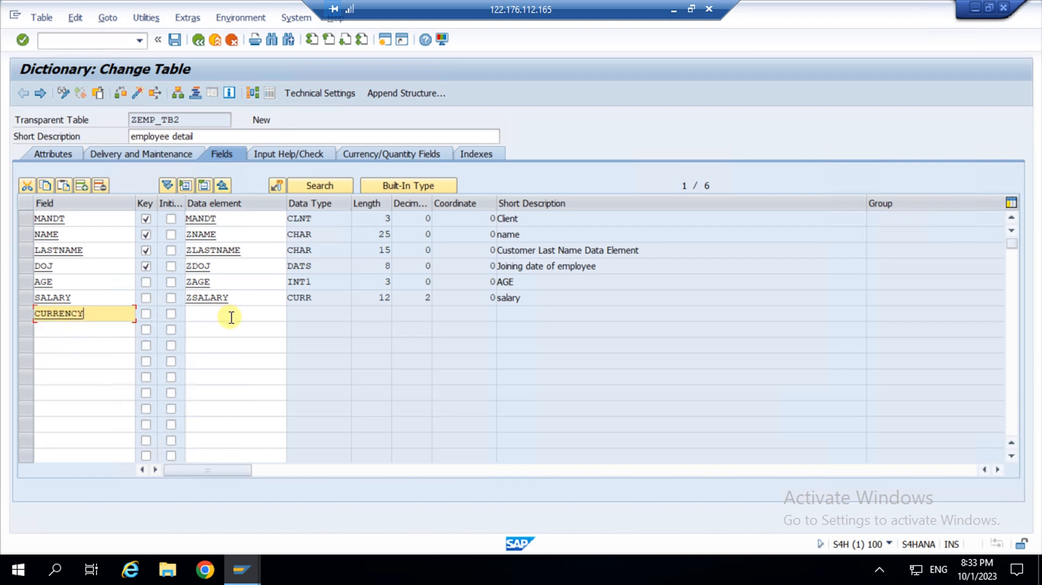
pyautogui.click(220, 316)
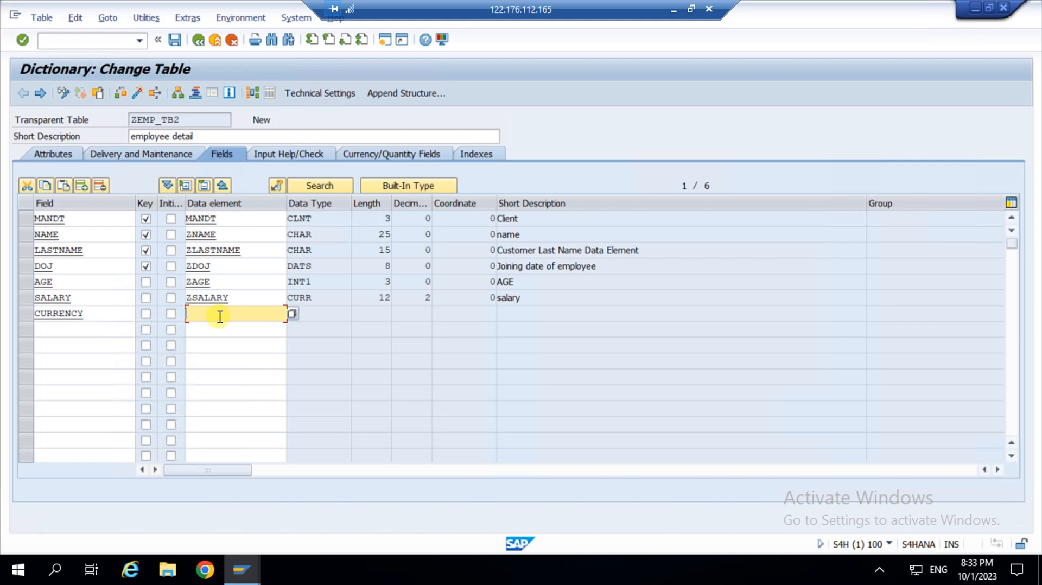
pyautogui.write('currency')
pyautogui.press('Return')
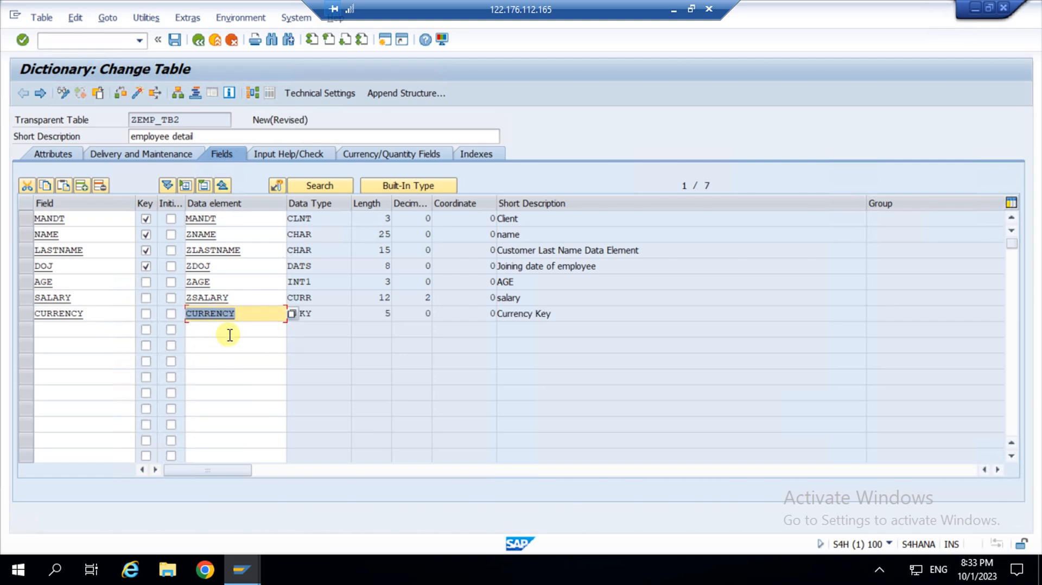
pyautogui.click(246, 329)
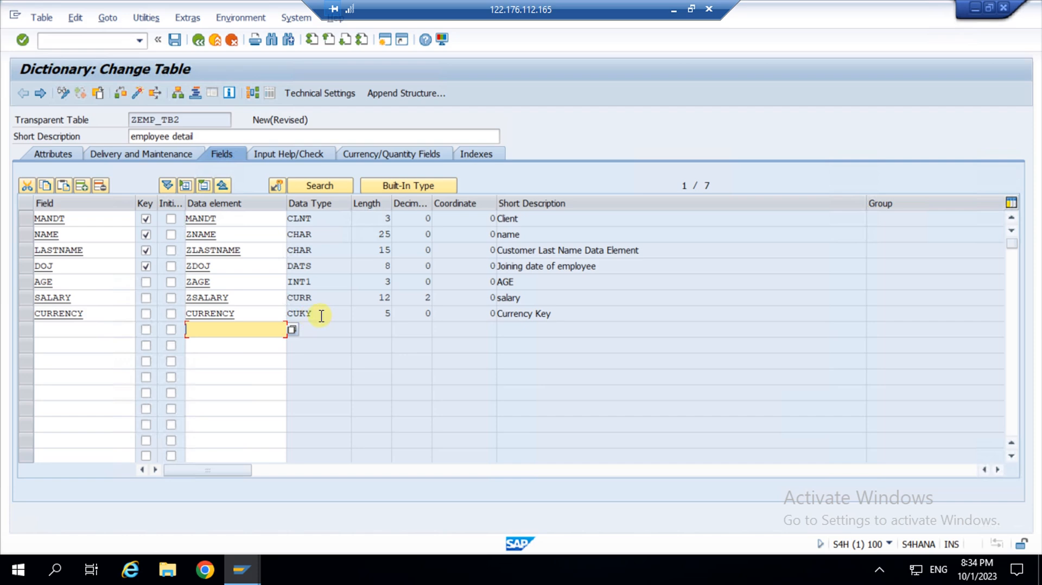
pyautogui.click(263, 314)
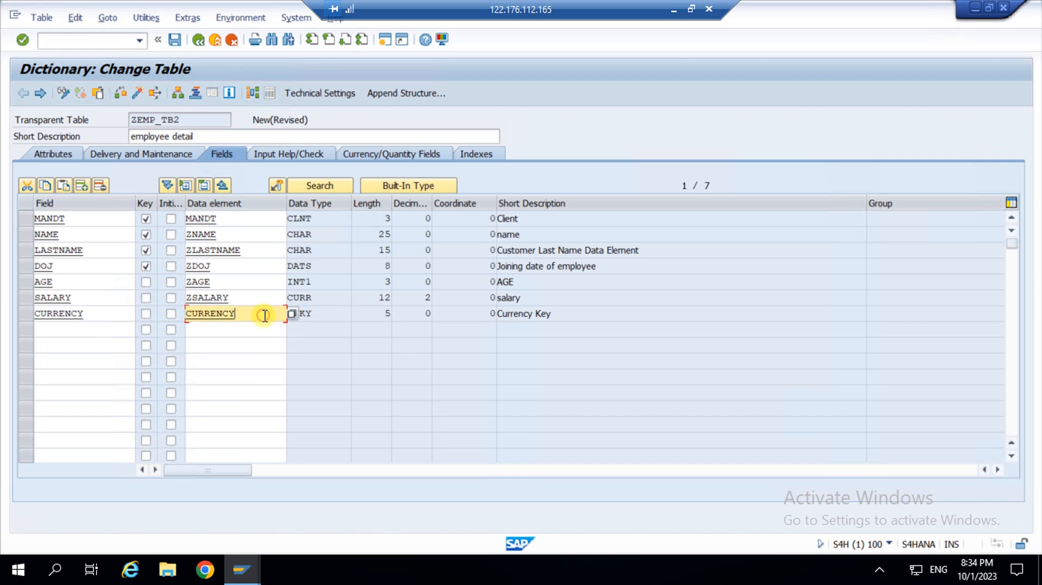
# Save and recheck the table, which still flags SALARY's missing currency reference.
pyautogui.click(175, 41)
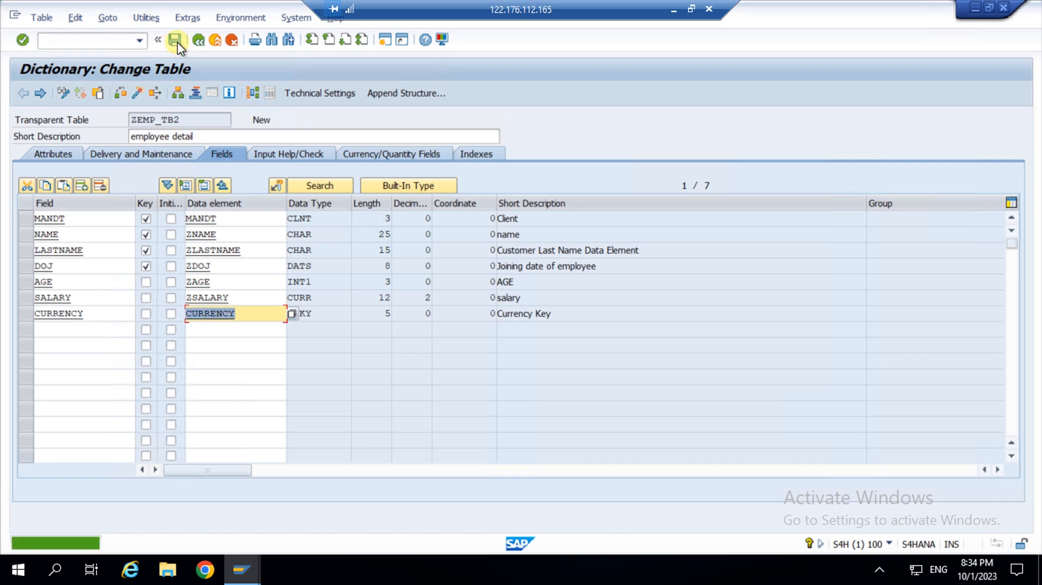
pyautogui.click(120, 93)
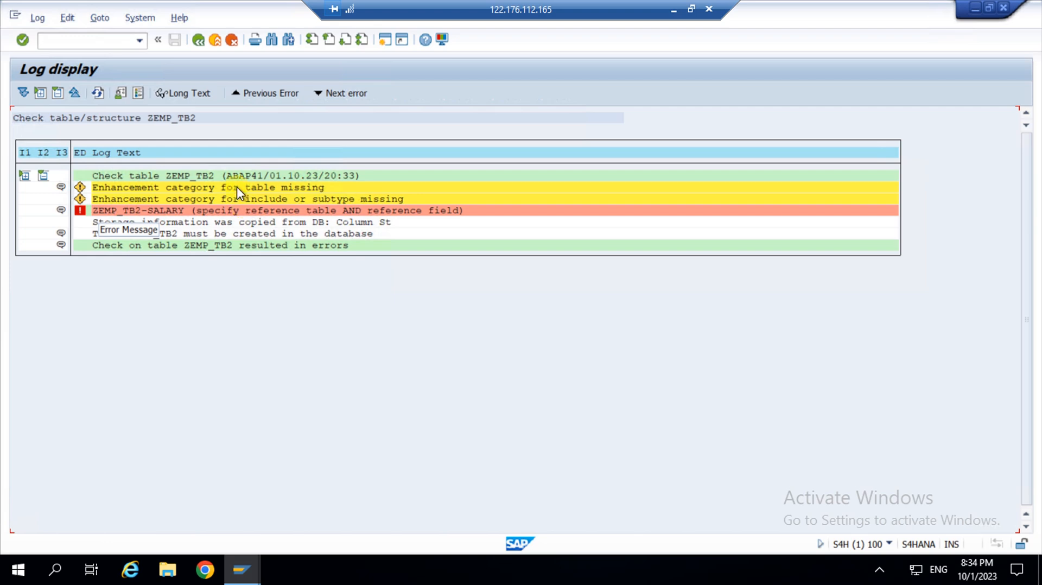
pyautogui.click(199, 40)
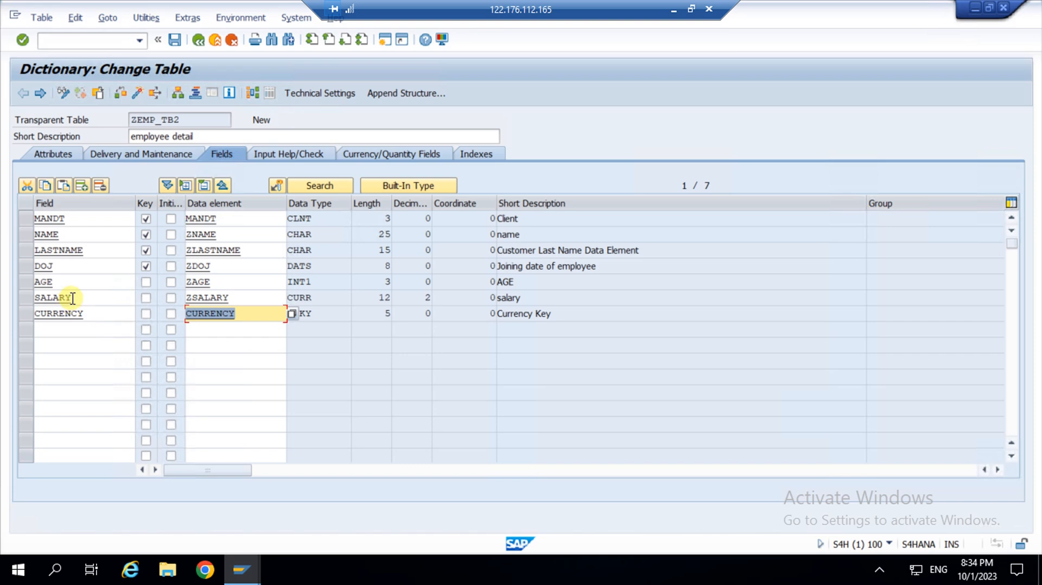
pyautogui.moveTo(72, 298); pyautogui.dragTo(2, 298)
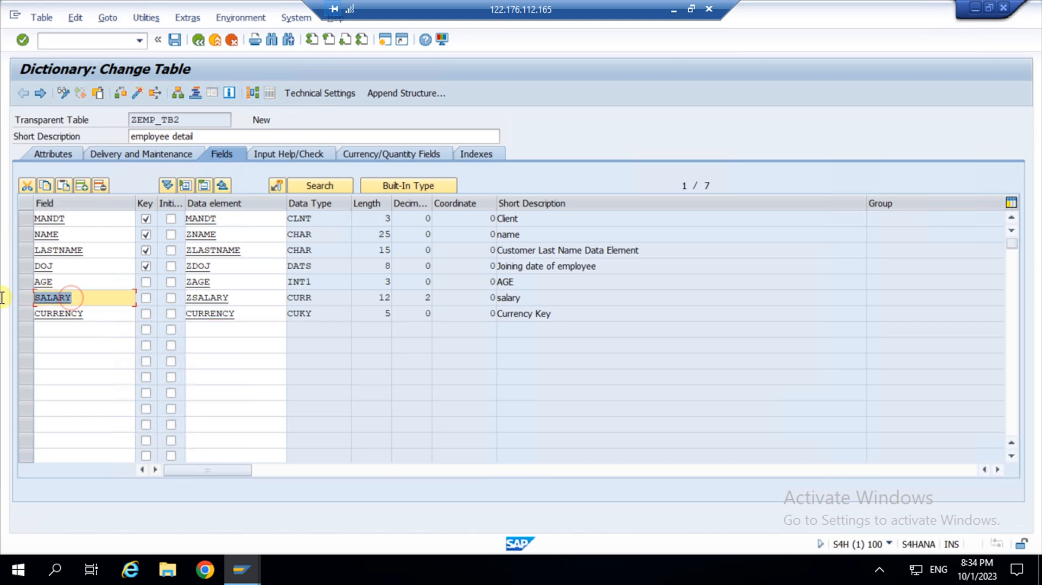
pyautogui.click(103, 314)
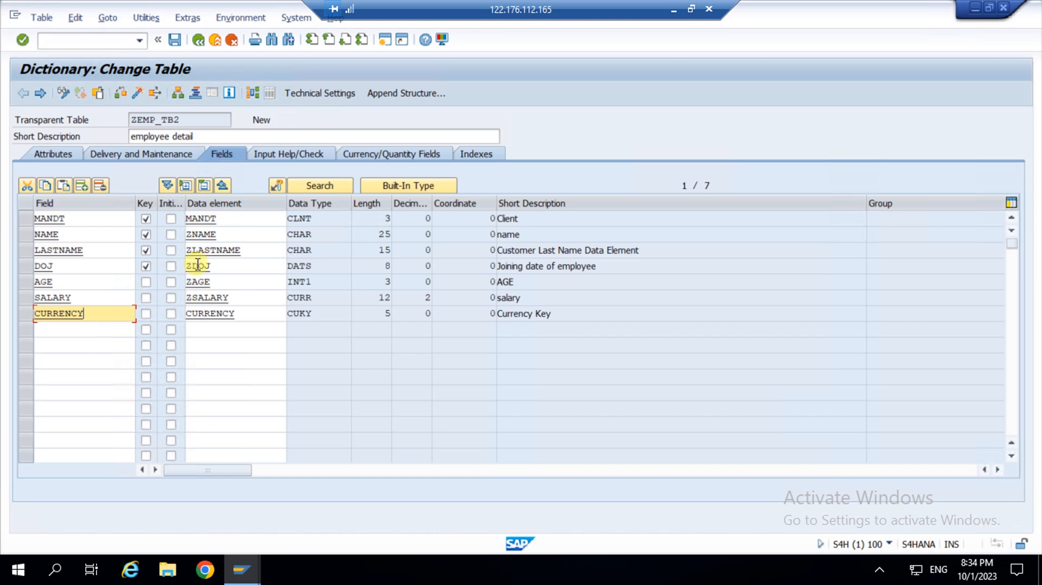
# On the Currency/Quantity Fields tab, set SALARY's reference table to ZEMP_TB2.
pyautogui.click(378, 153)
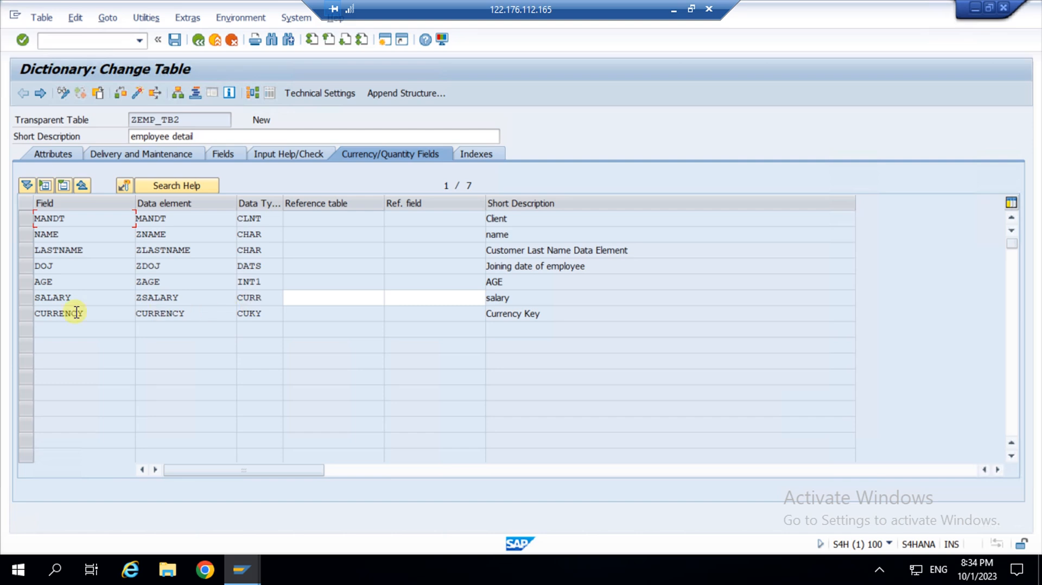
pyautogui.click(292, 297)
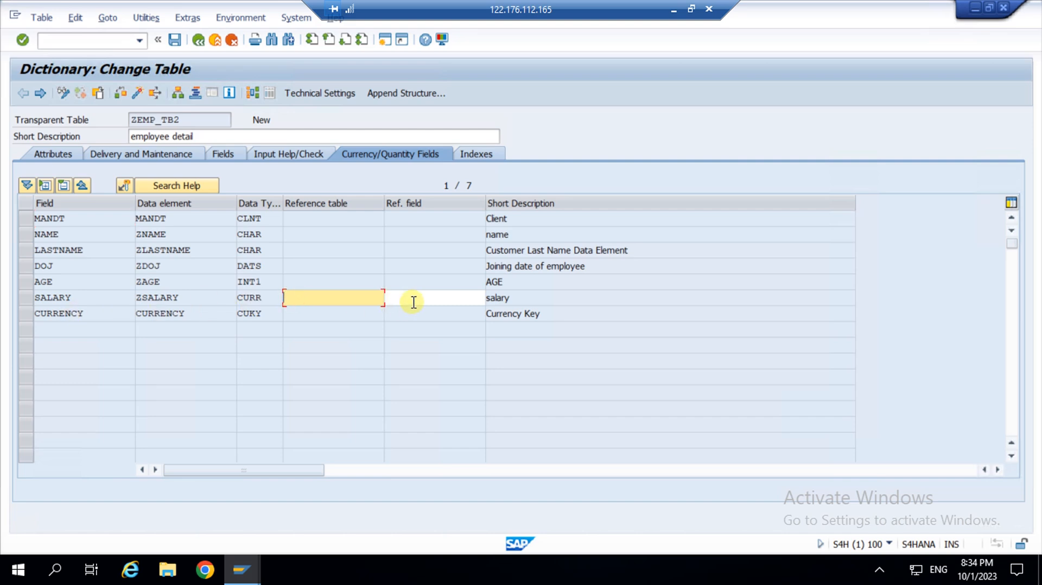
pyautogui.click(412, 296)
pyautogui.click(360, 297)
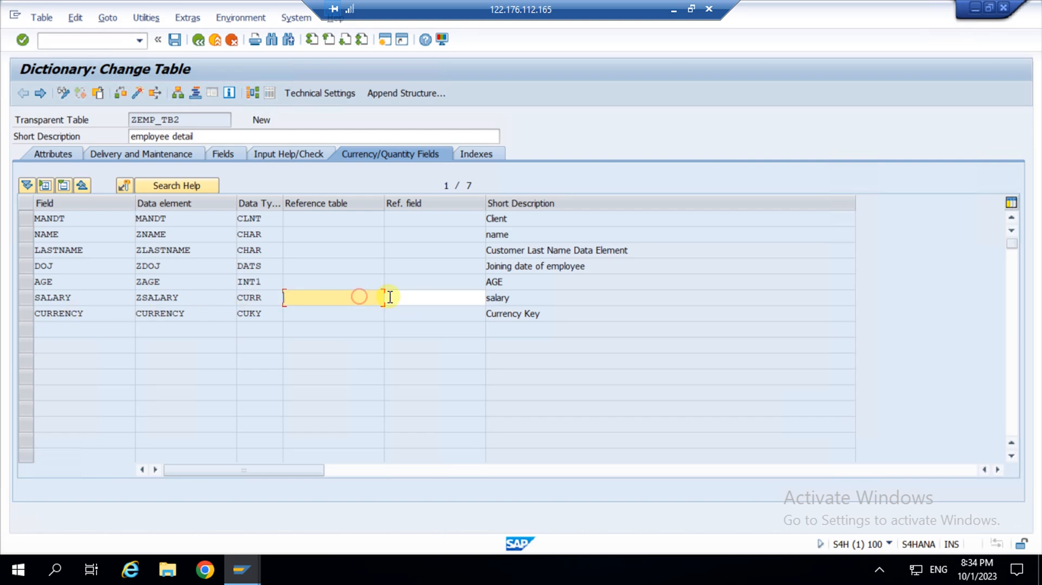
pyautogui.click(417, 297)
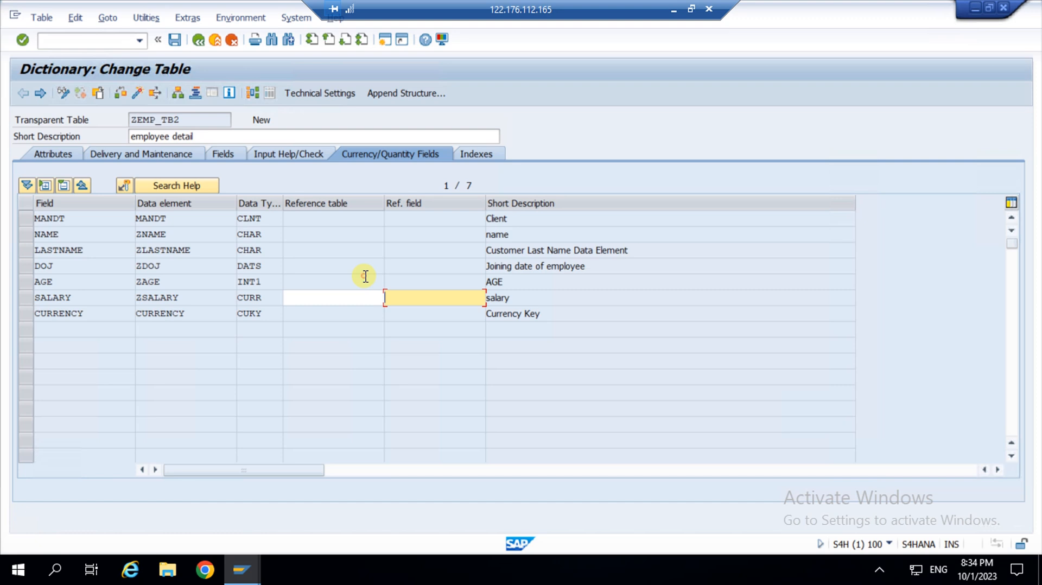
pyautogui.click(430, 251)
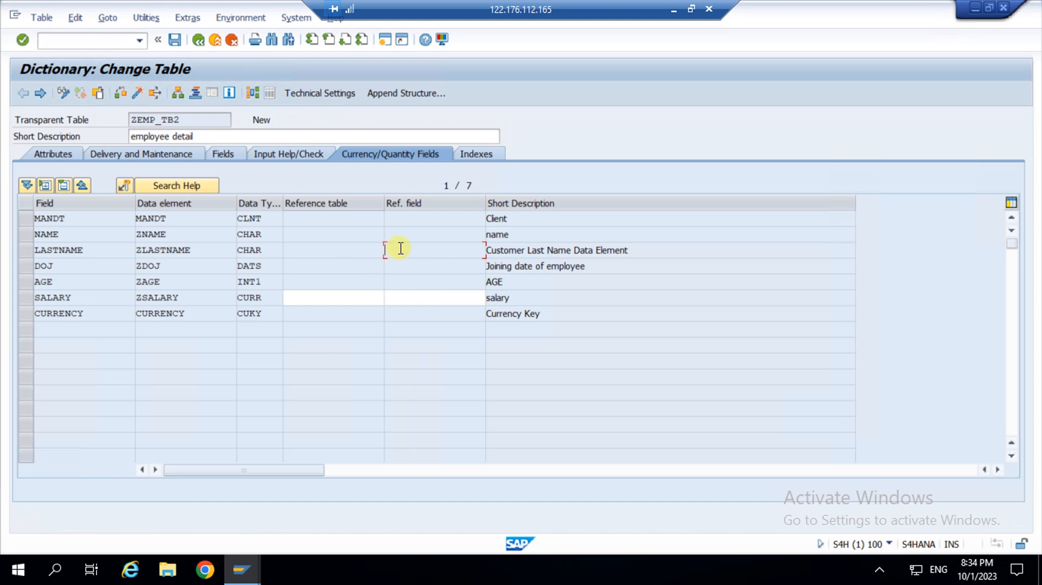
pyautogui.click(354, 298)
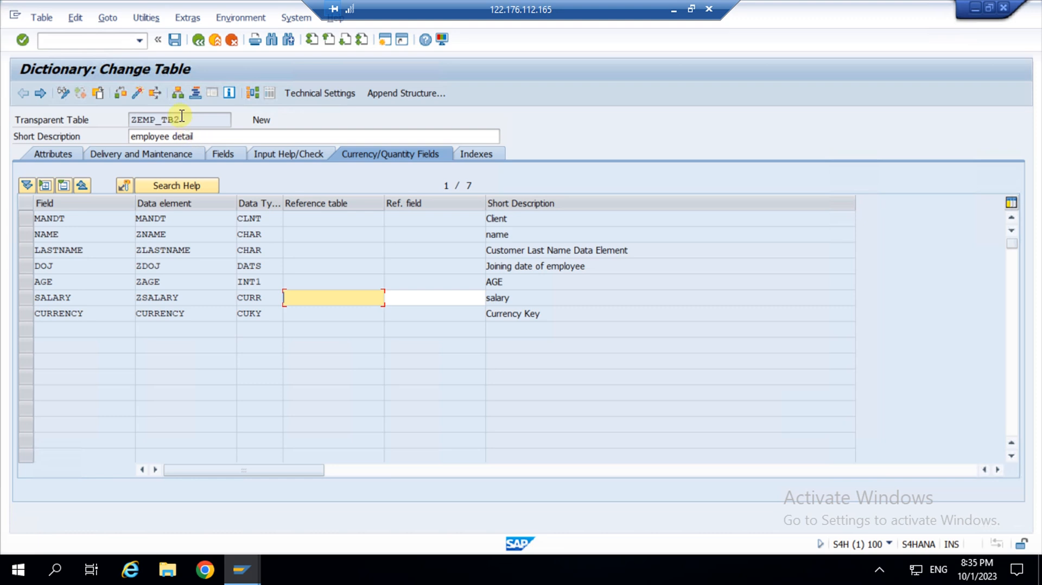
pyautogui.moveTo(181, 119); pyautogui.dragTo(126, 121)
pyautogui.hotkey('ctrl', 'c')
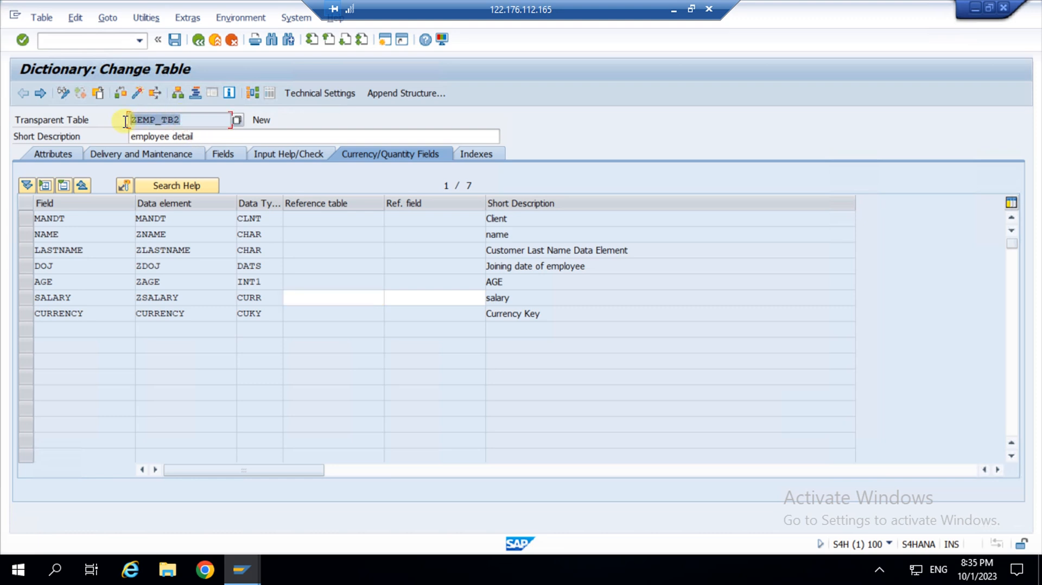
pyautogui.click(126, 120)
pyautogui.click(334, 298)
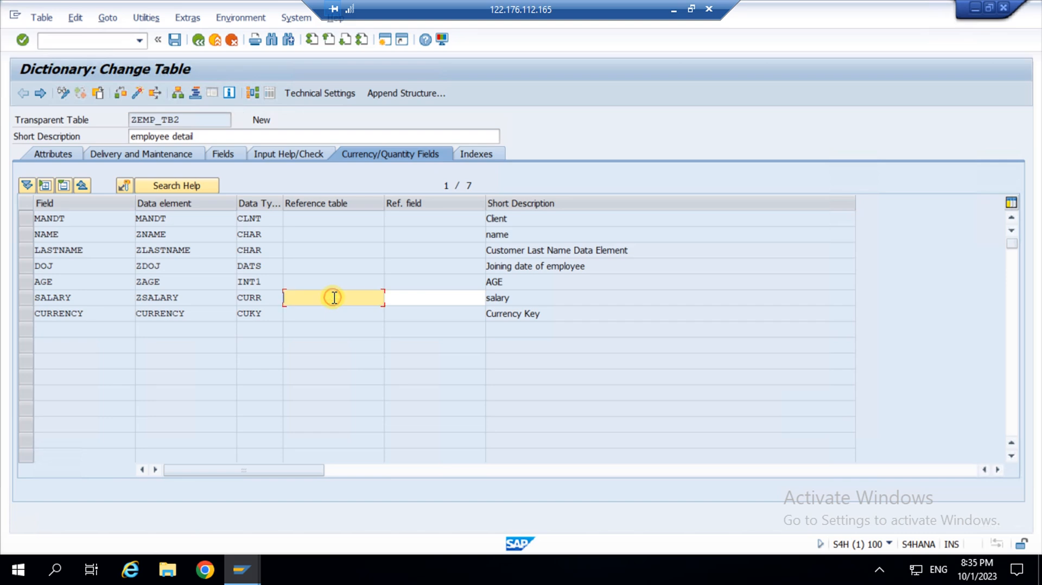
pyautogui.hotkey('ctrl', 'v')
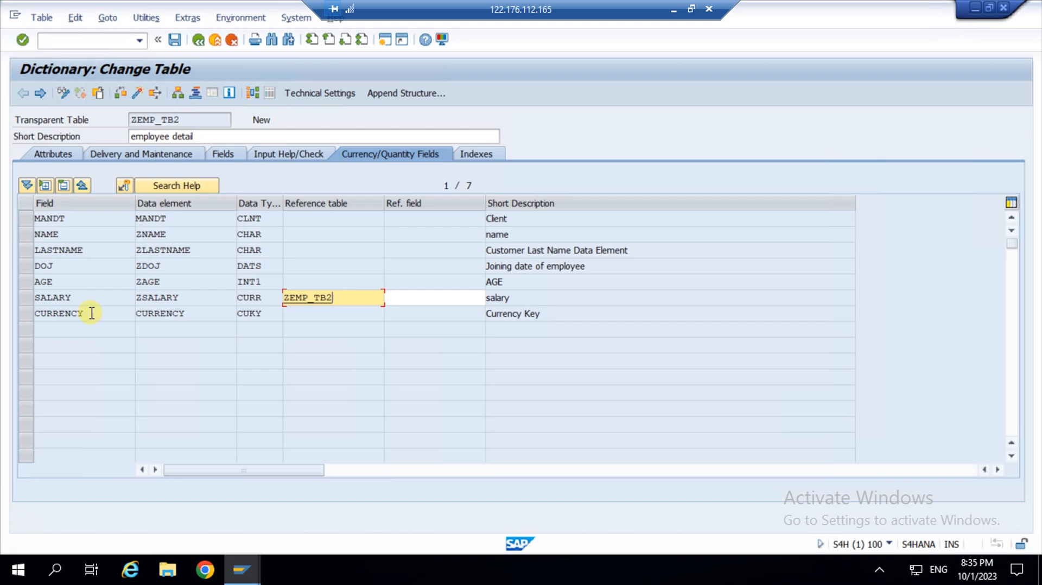
# Set SALARY's reference field to CURRENCY and save the table.
pyautogui.moveTo(85, 313); pyautogui.dragTo(24, 315)
pyautogui.hotkey('ctrl', 'c')
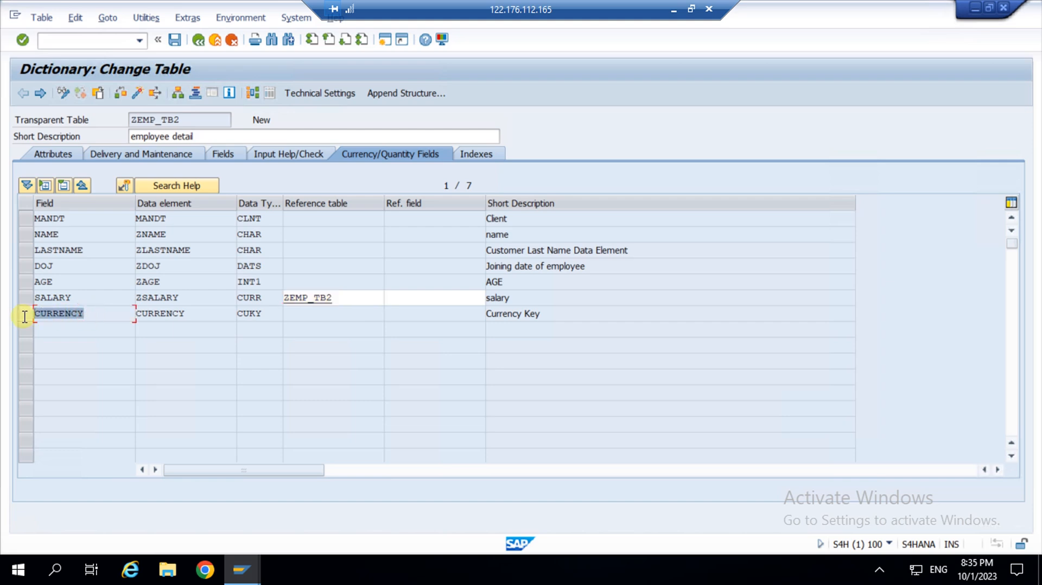
pyautogui.click(434, 297)
pyautogui.hotkey('ctrl', 'v')
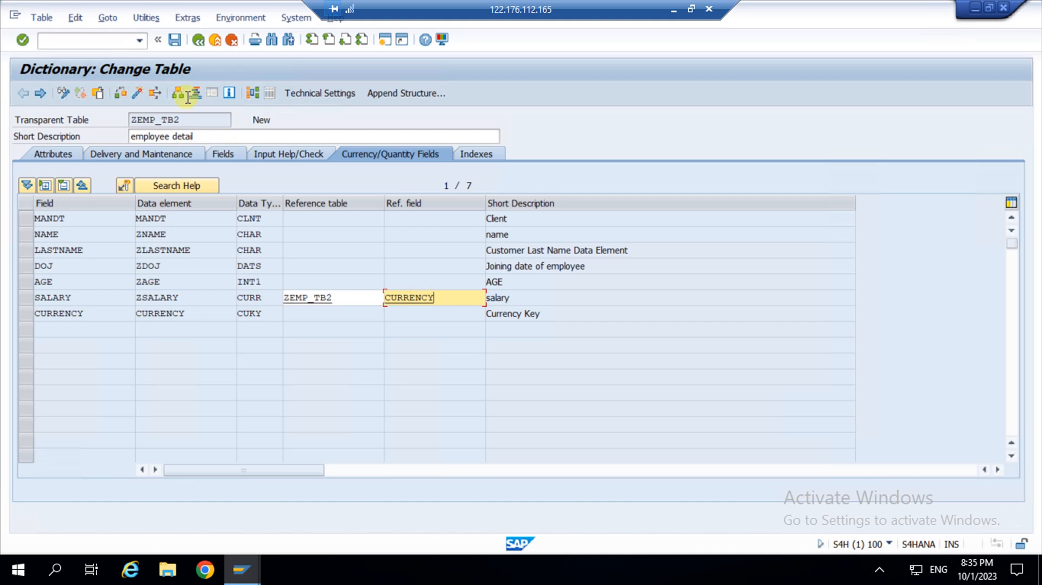
pyautogui.click(175, 40)
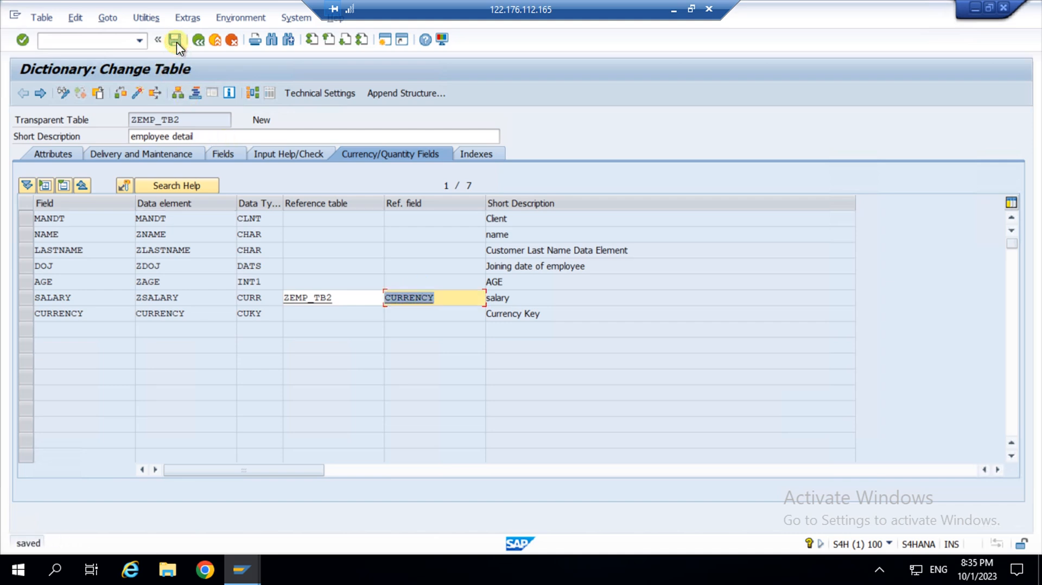
# Run the check, review the enhancement category warnings, and return to the Fields list.
pyautogui.click(122, 93)
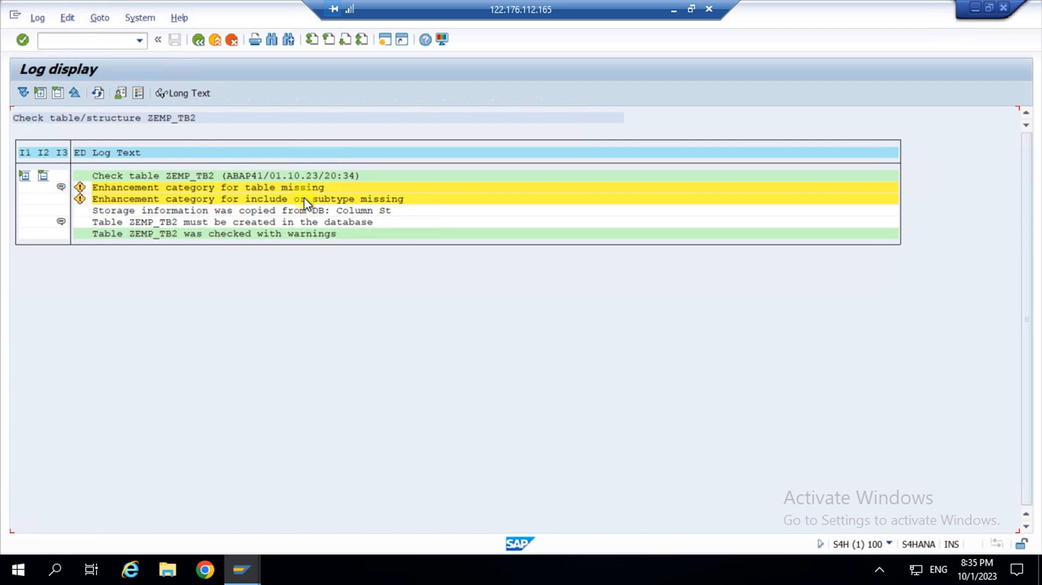
pyautogui.click(327, 296)
pyautogui.click(198, 44)
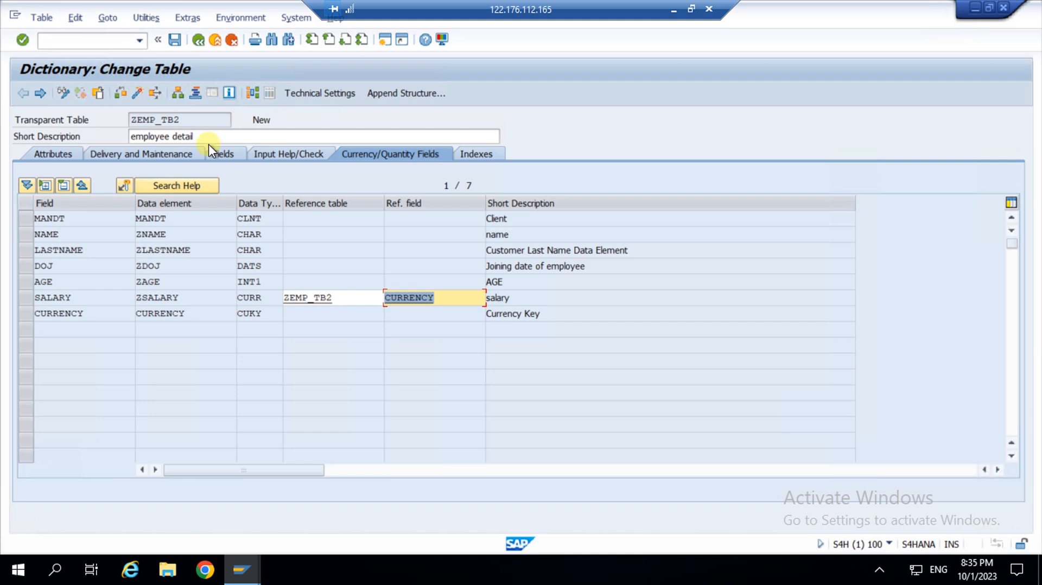
pyautogui.click(226, 155)
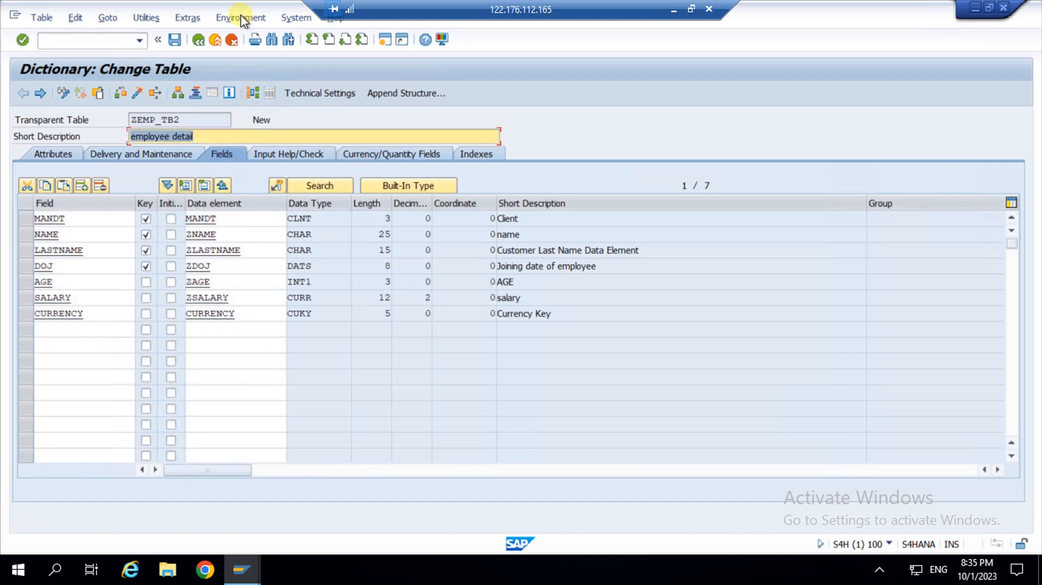
# Via Extras > Enhancement Category, choose Can Be Enhanced (Deep) and apply it.
pyautogui.click(189, 18)
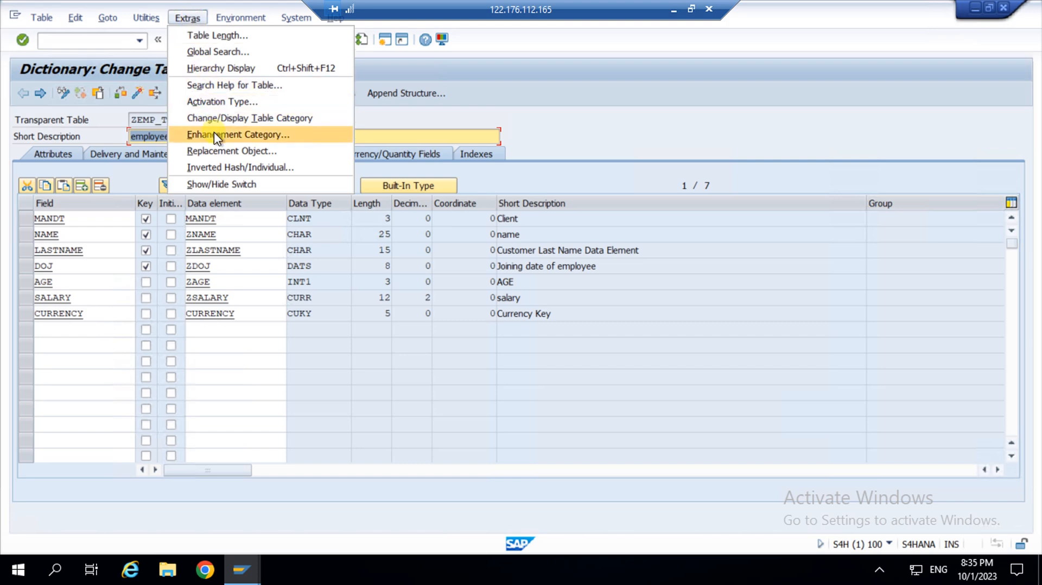
pyautogui.click(243, 135)
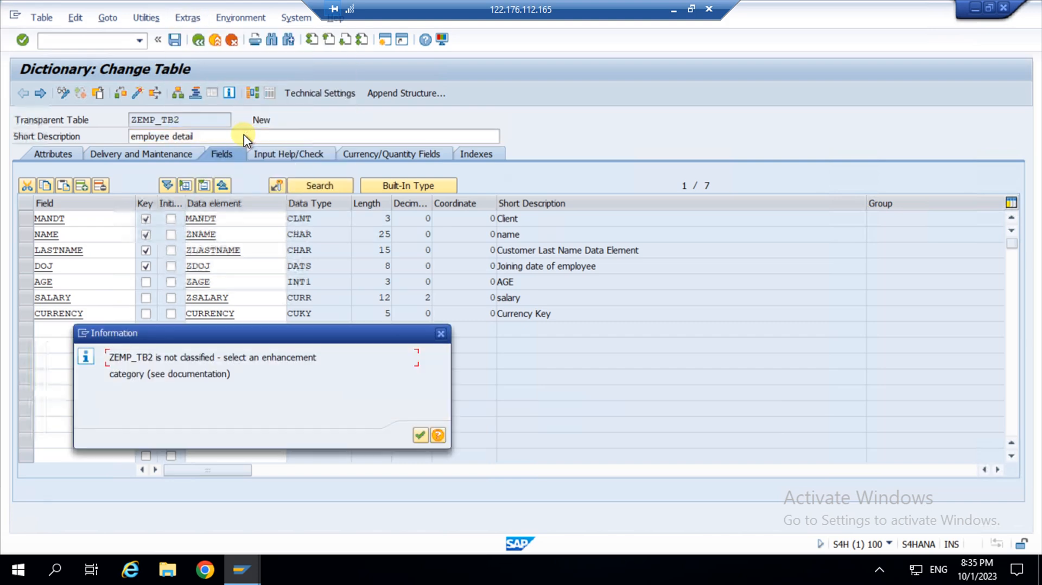
pyautogui.click(419, 436)
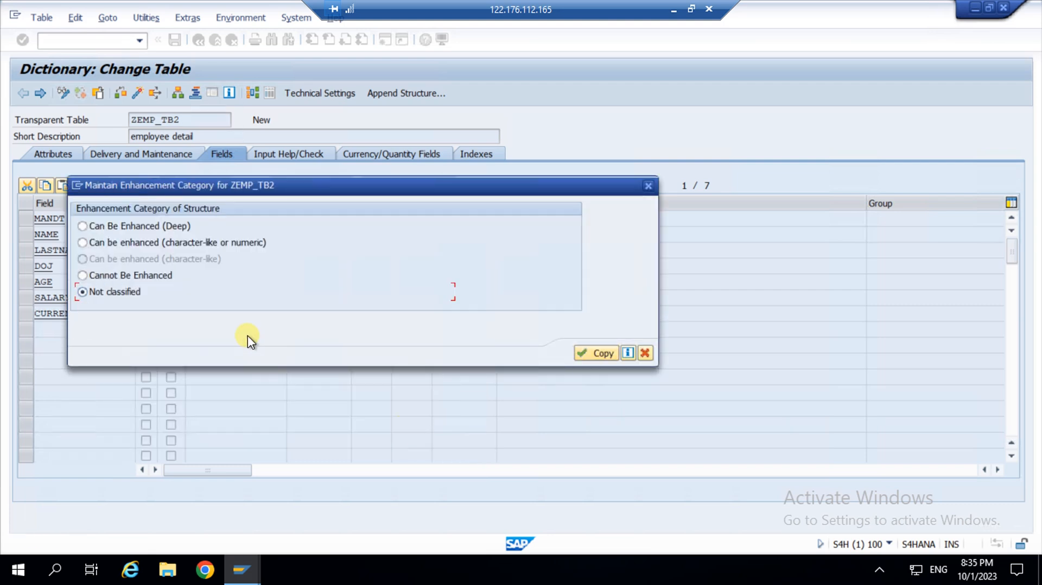
pyautogui.click(107, 227)
pyautogui.click(582, 355)
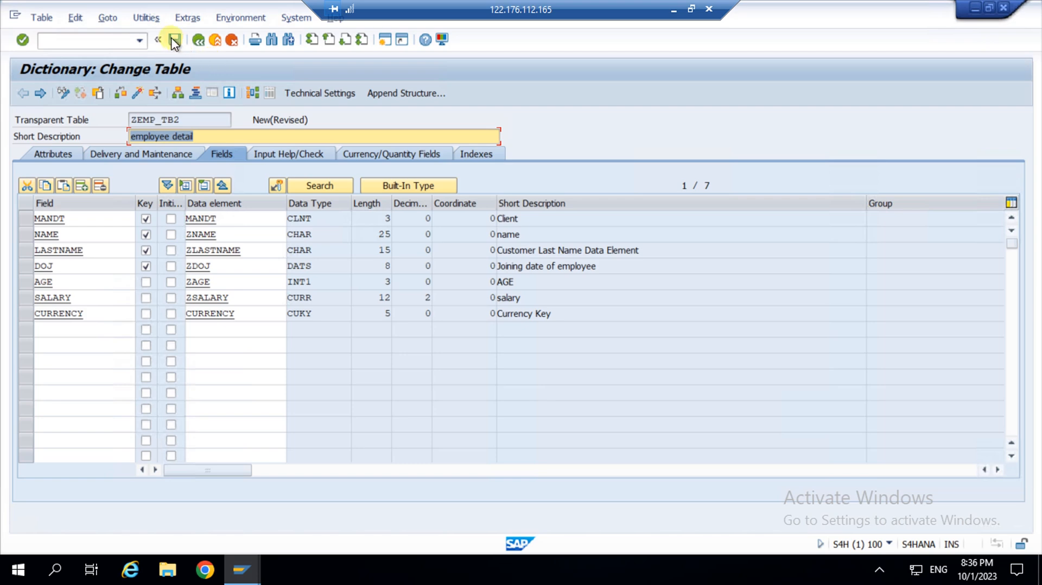
# Save ZEMP_TB2, check it with no inconsistencies, and activate it to reach Define Technical Settings.
pyautogui.click(174, 40)
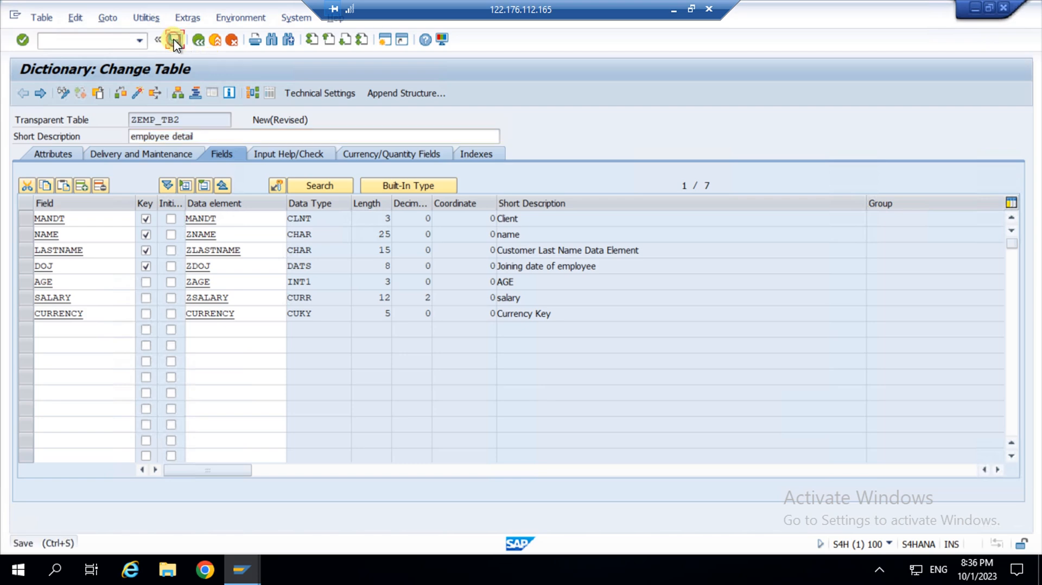
pyautogui.click(120, 90)
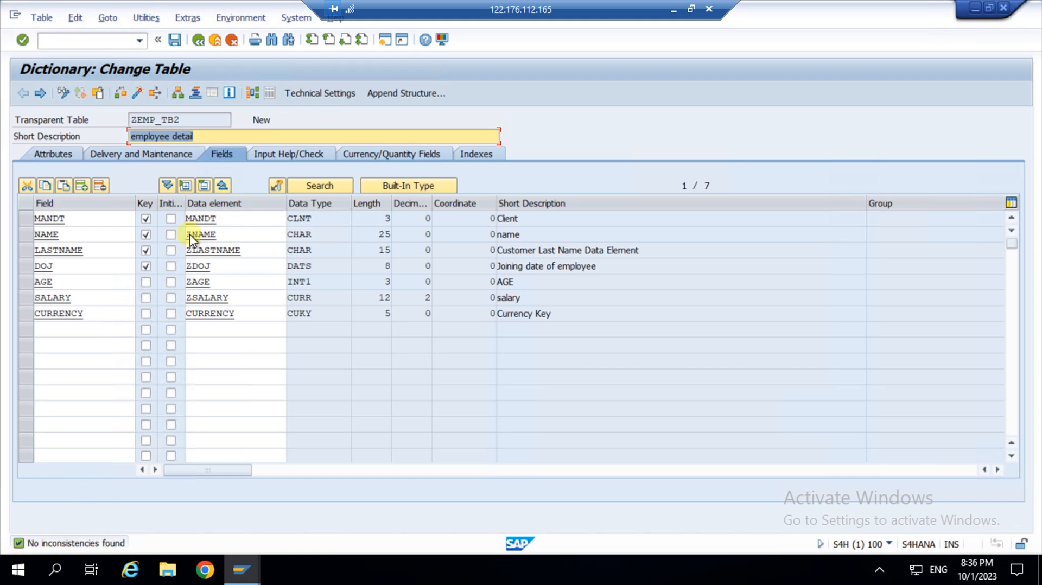
pyautogui.click(138, 95)
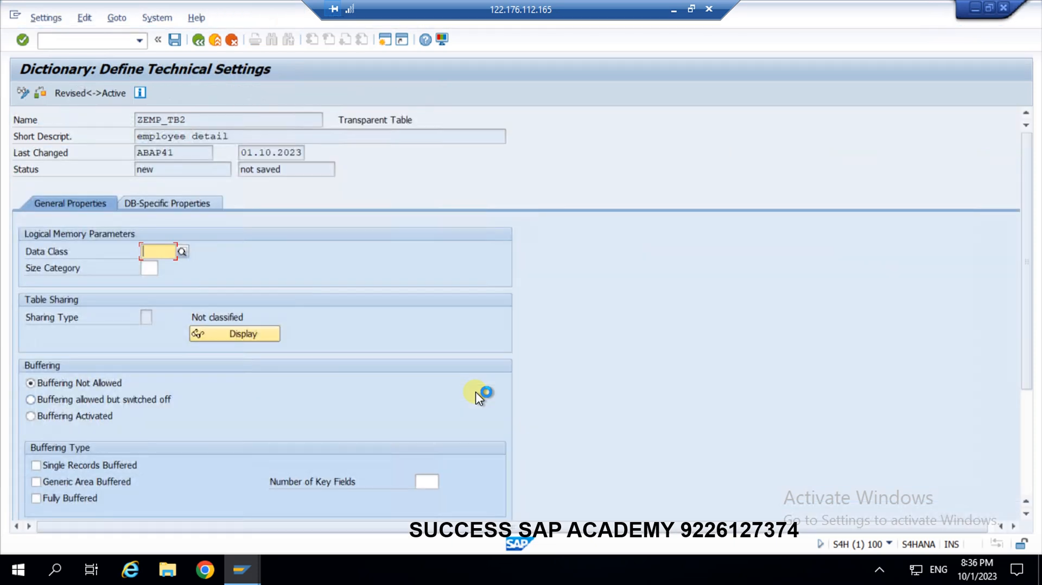
# With Back refused for missing entries, list the data classes available for the empty Data Class field.
pyautogui.click(197, 41)
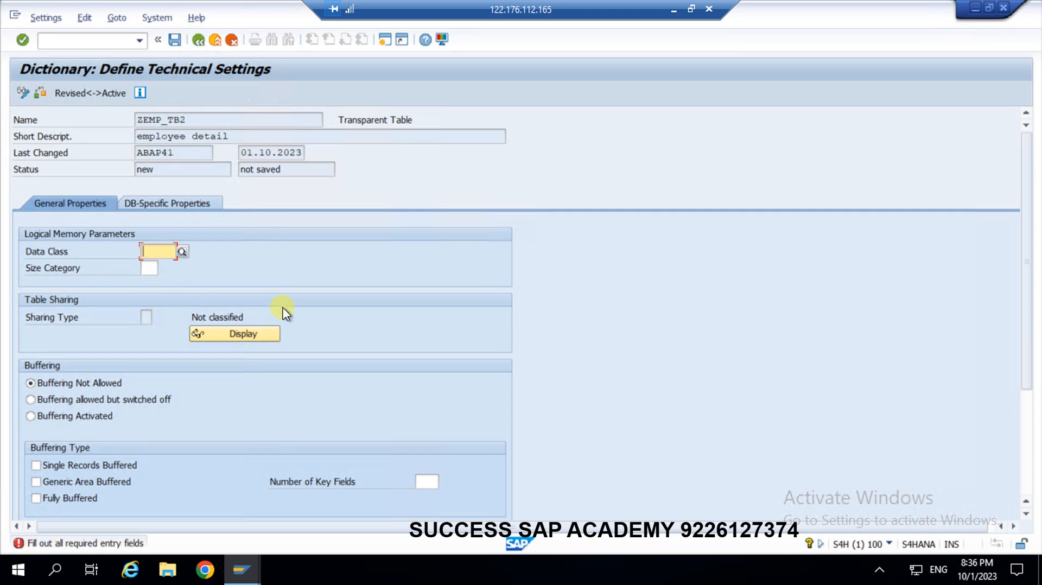
pyautogui.click(197, 41)
pyautogui.click(153, 252)
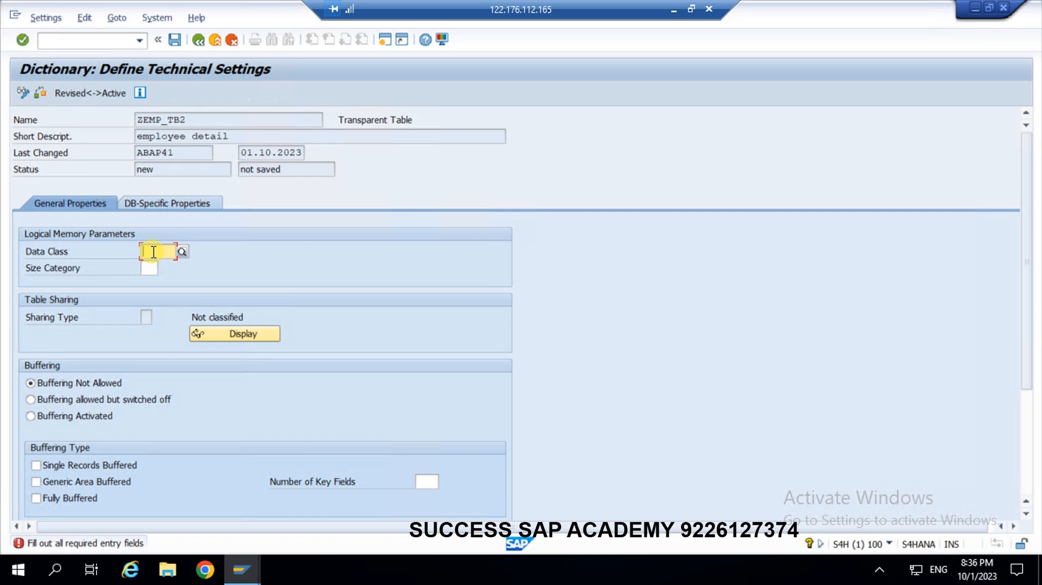
pyautogui.press('F4')
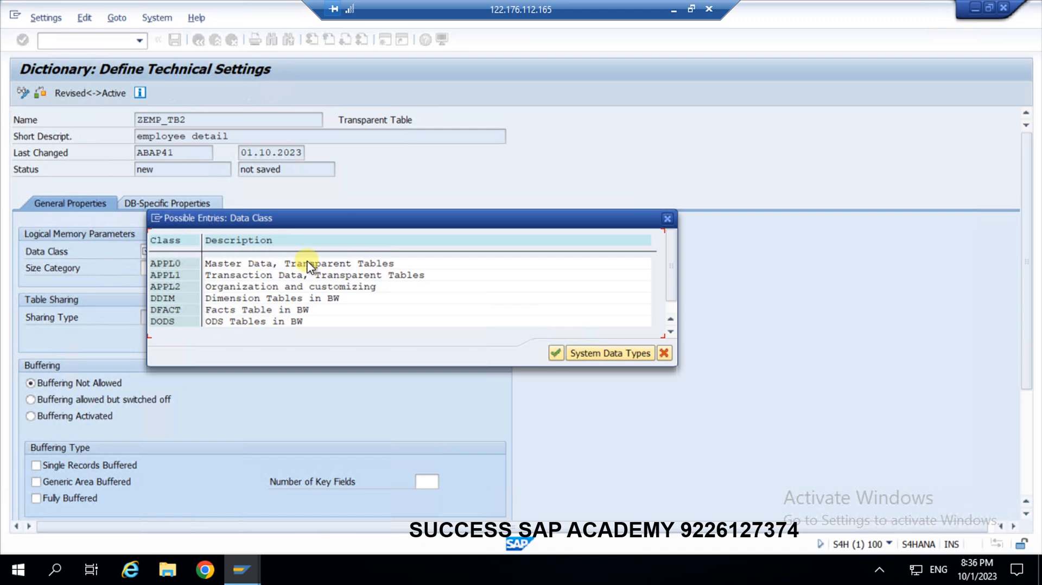
# Choose APPL0 master data as the data class and 0 as the size category.
pyautogui.doubleClick(170, 263)
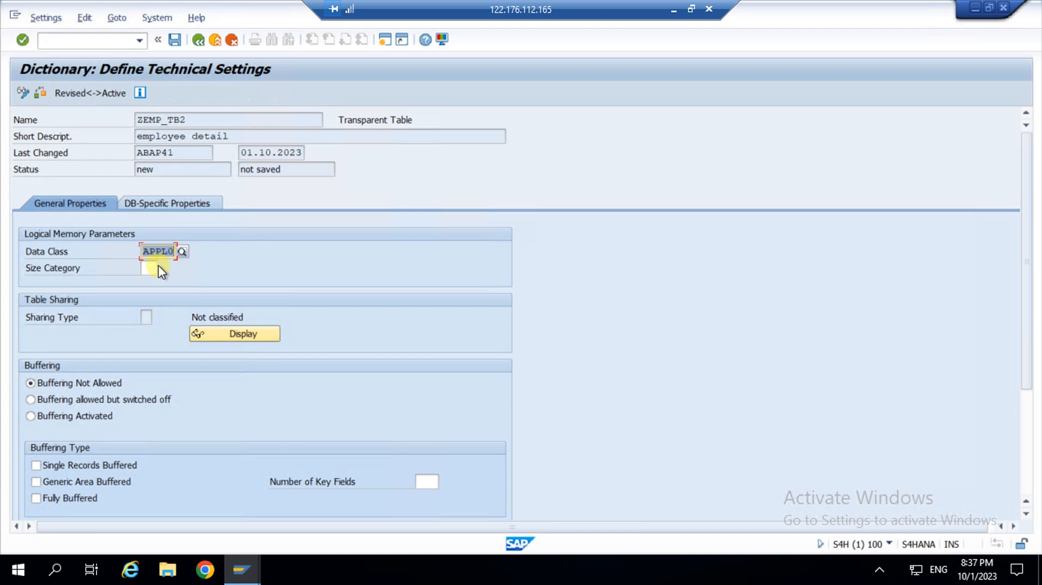
pyautogui.click(151, 269)
pyautogui.write('0')
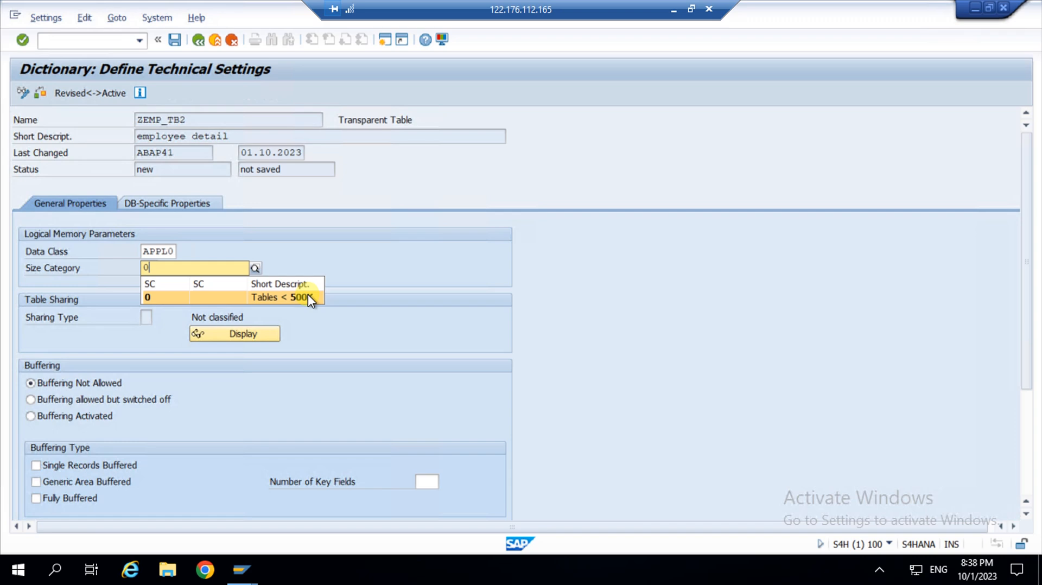
pyautogui.click(307, 294)
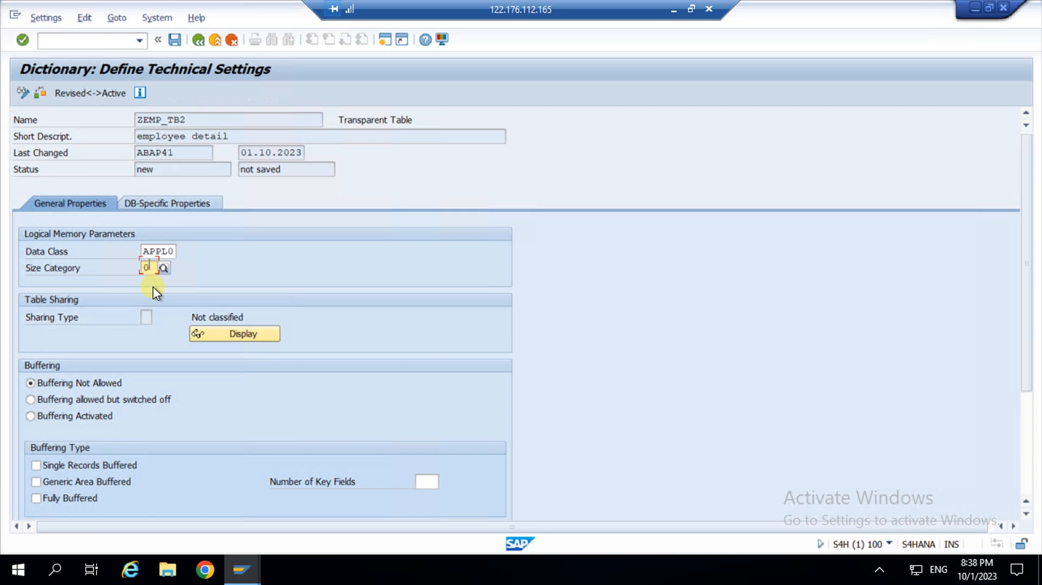
pyautogui.scroll(-1, 130, 315)
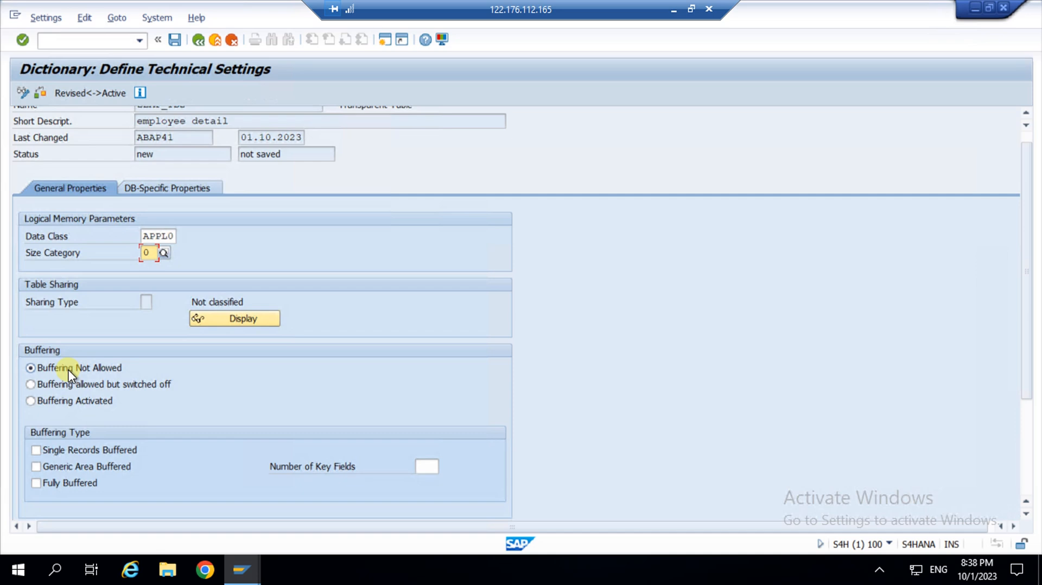
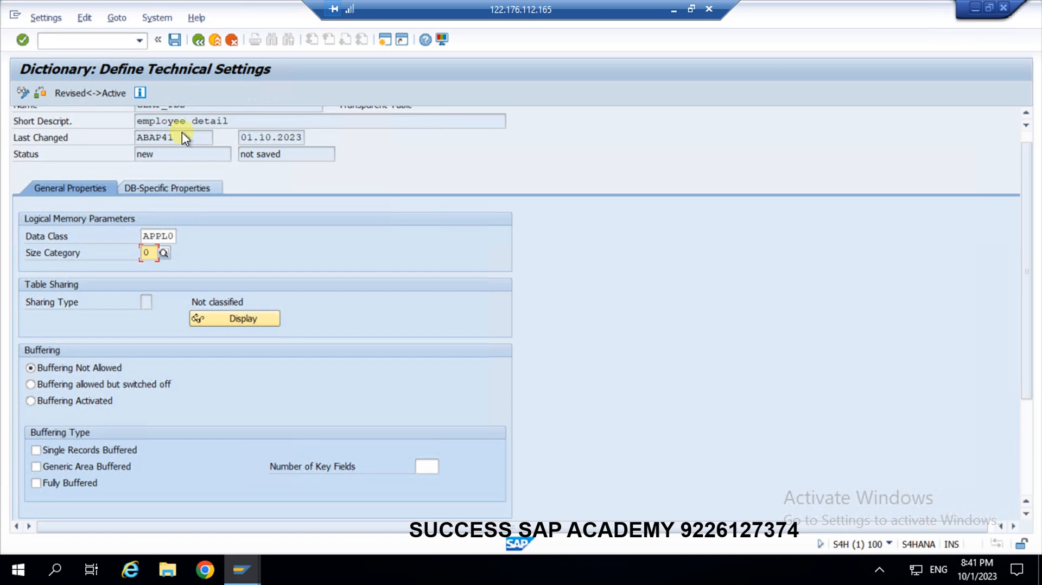
# Save the Define Technical Settings screen holding data class APPL0 and size category 0.
pyautogui.click(175, 41)
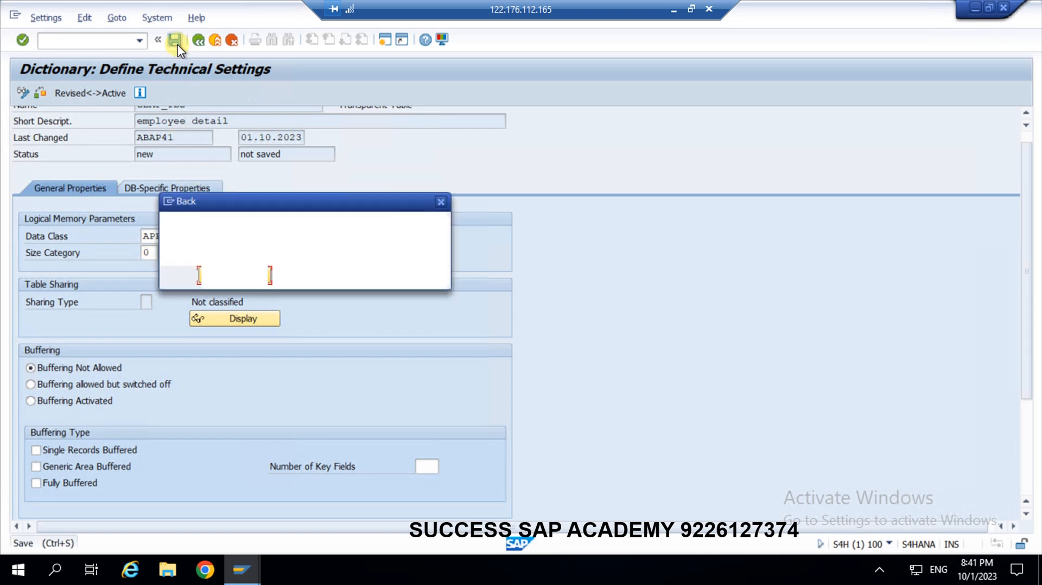
# Confirm the save, activate ZEMP_TB2 from Inactive Objects, then minimize the remote session to reach Excel.
pyautogui.click(232, 275)
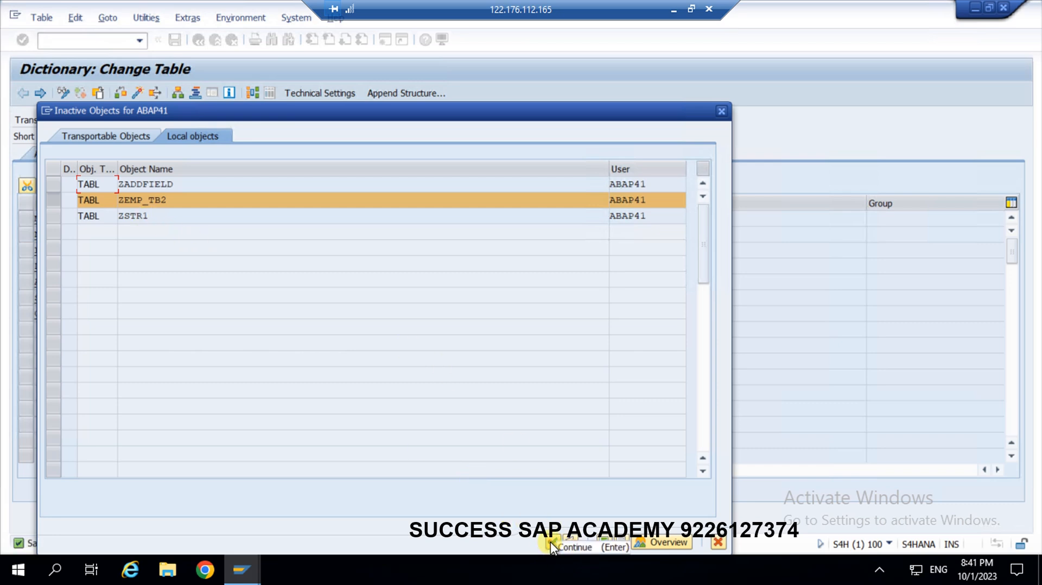
pyautogui.click(550, 541)
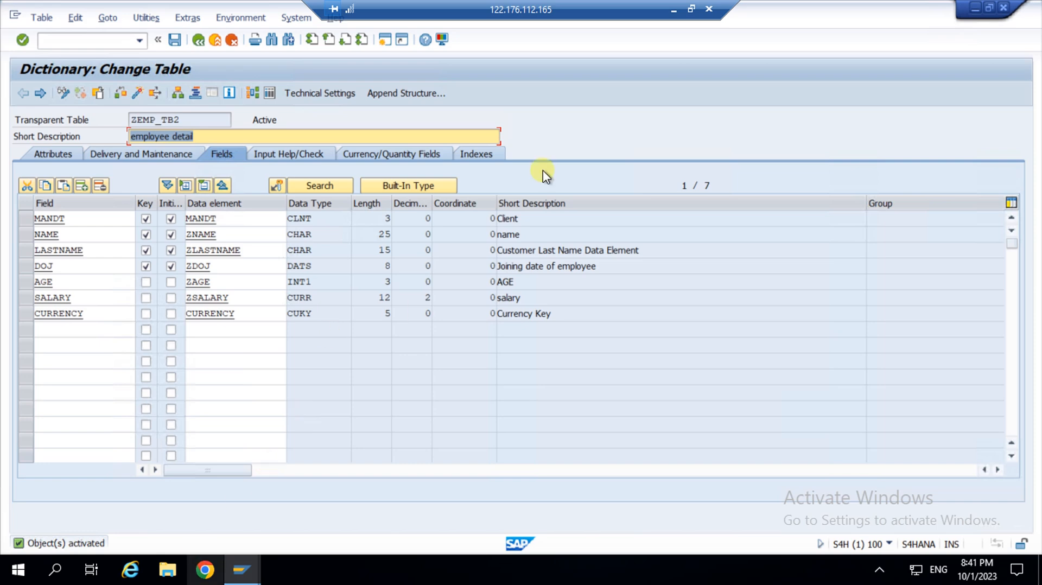
pyautogui.click(673, 9)
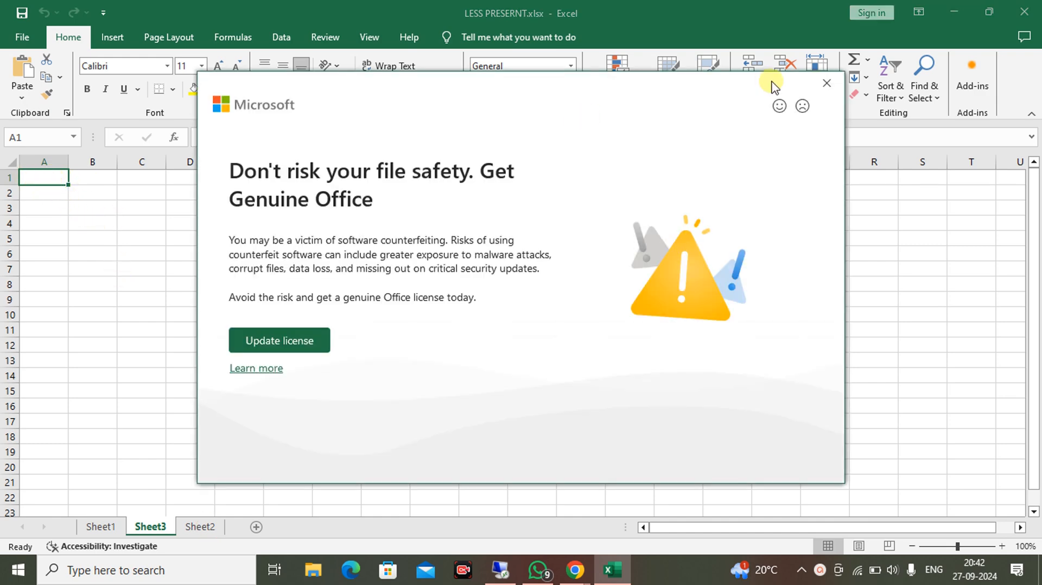
# Dismiss the Genuine Office notice and enter headers mandt, NAME, LAST NAME, DOJ, AGE, SALAEY, CURRENCY in A1:G1.
pyautogui.click(826, 83)
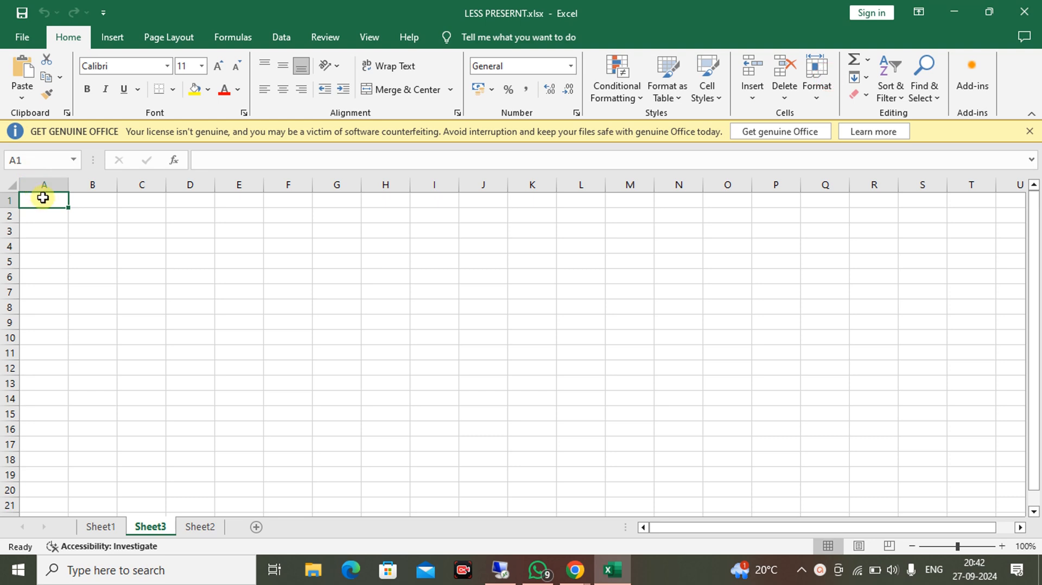
pyautogui.write('mandt')
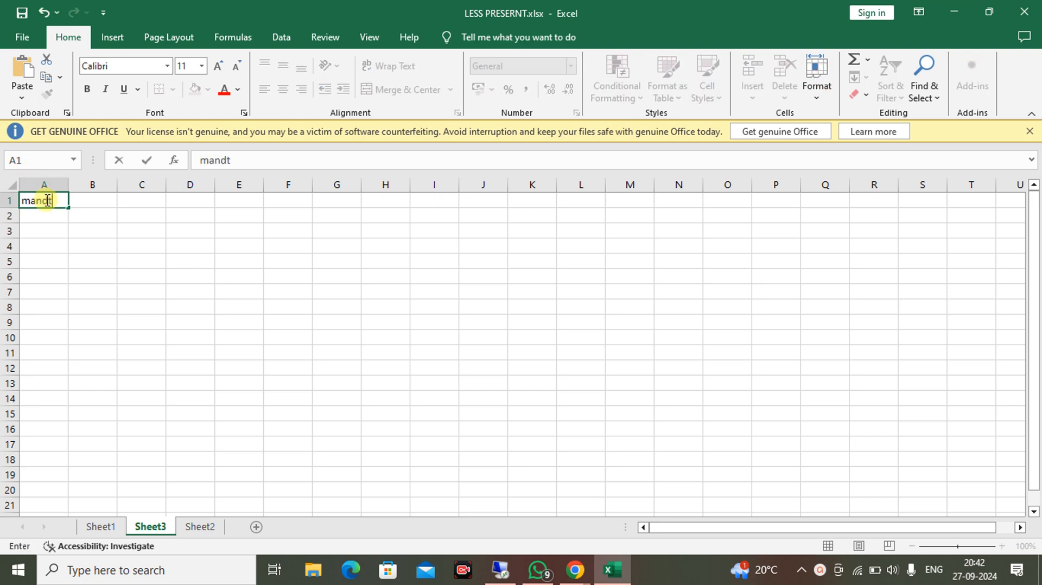
pyautogui.click(87, 201)
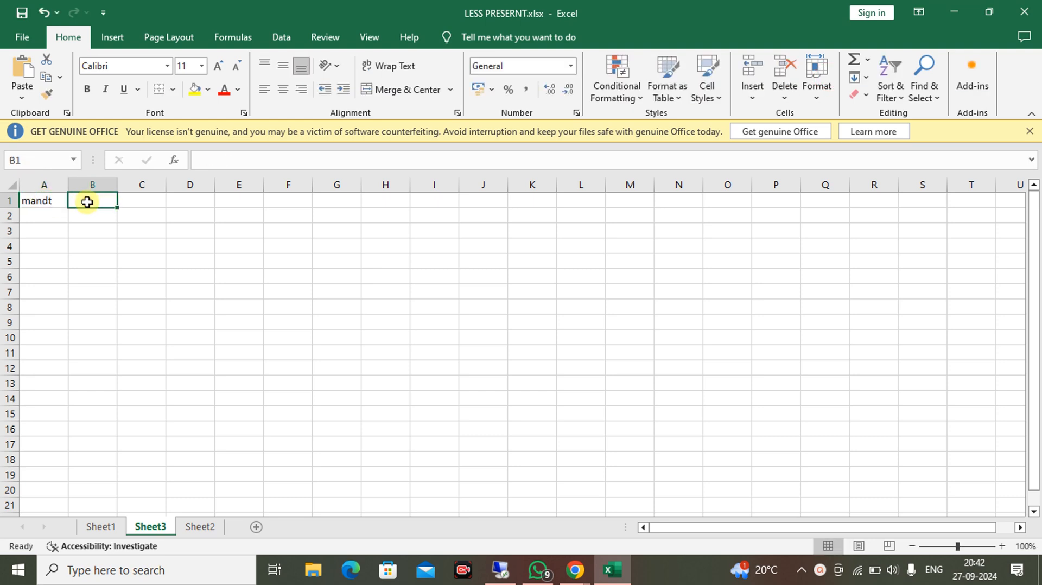
pyautogui.write('NAME')
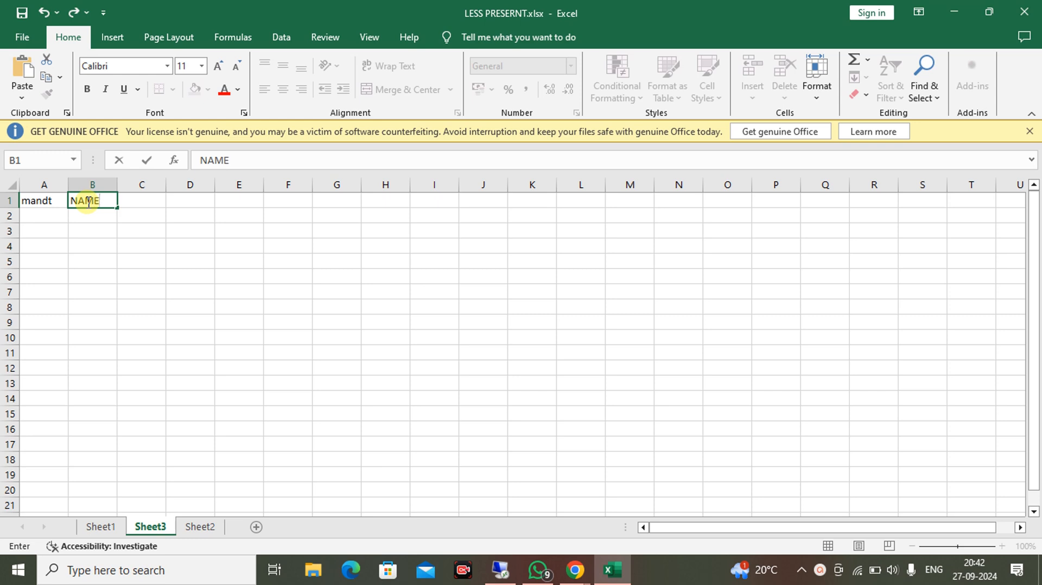
pyautogui.click(144, 206)
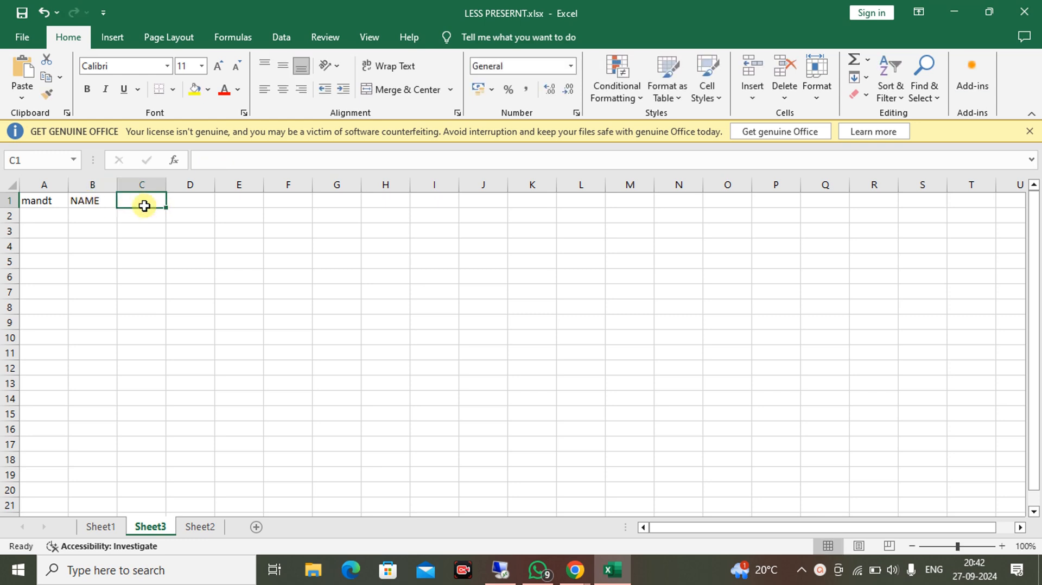
pyautogui.write('LAST')
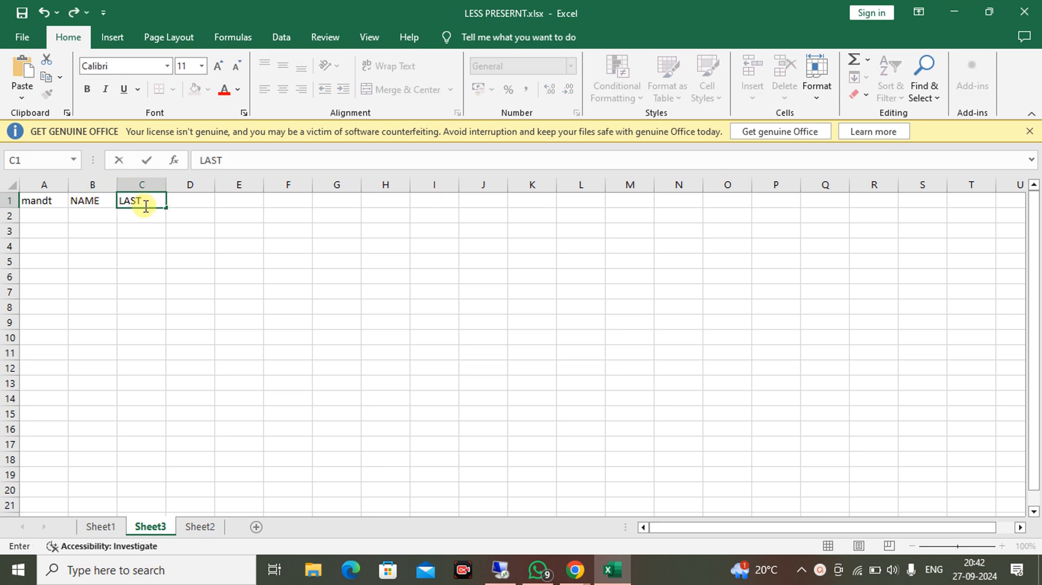
pyautogui.write(' NAME')
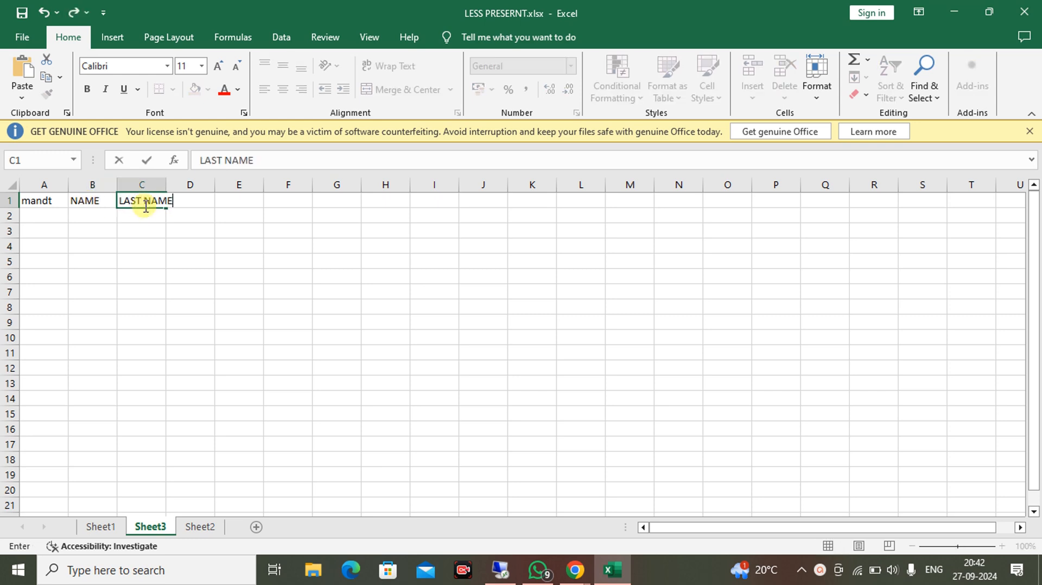
pyautogui.click(195, 203)
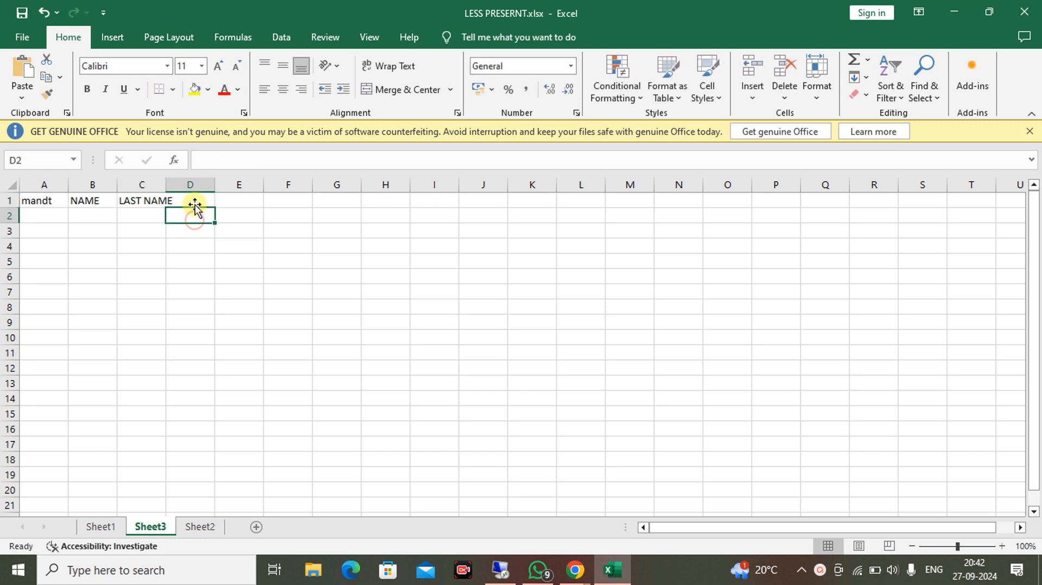
pyautogui.write('DOJ')
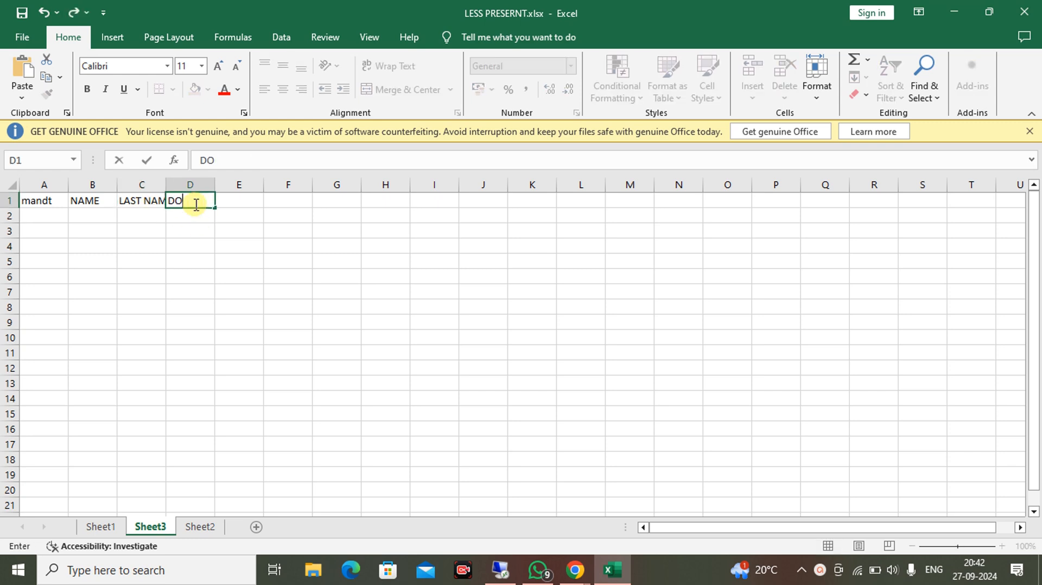
pyautogui.click(230, 203)
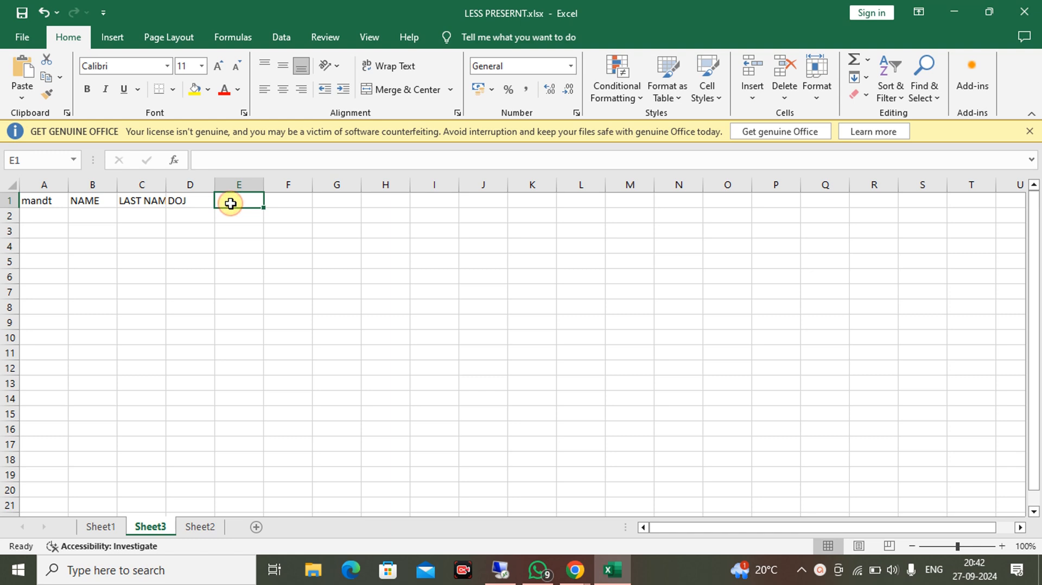
pyautogui.write('AGE')
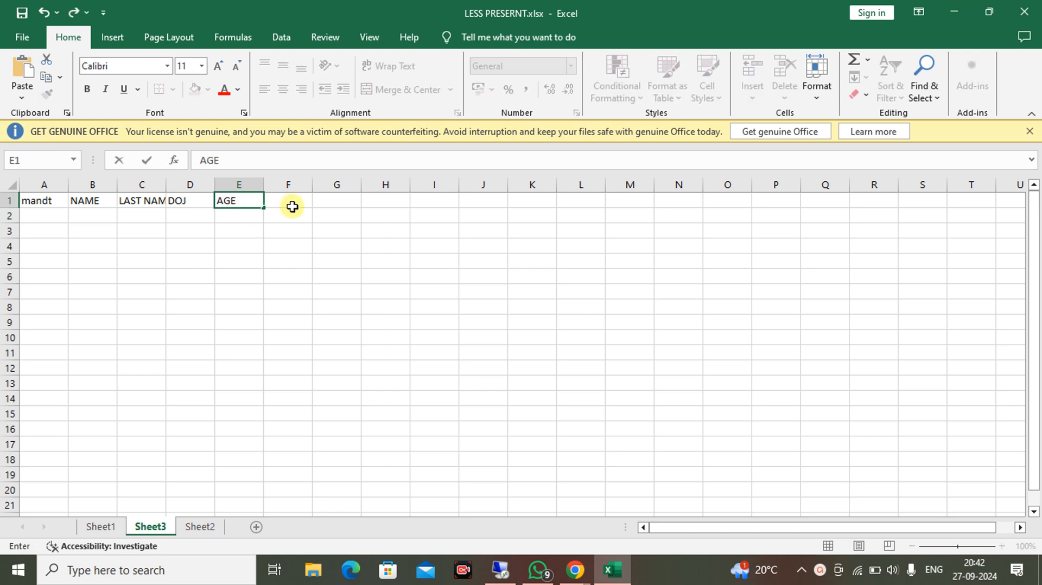
pyautogui.click(291, 201)
pyautogui.write('SALA')
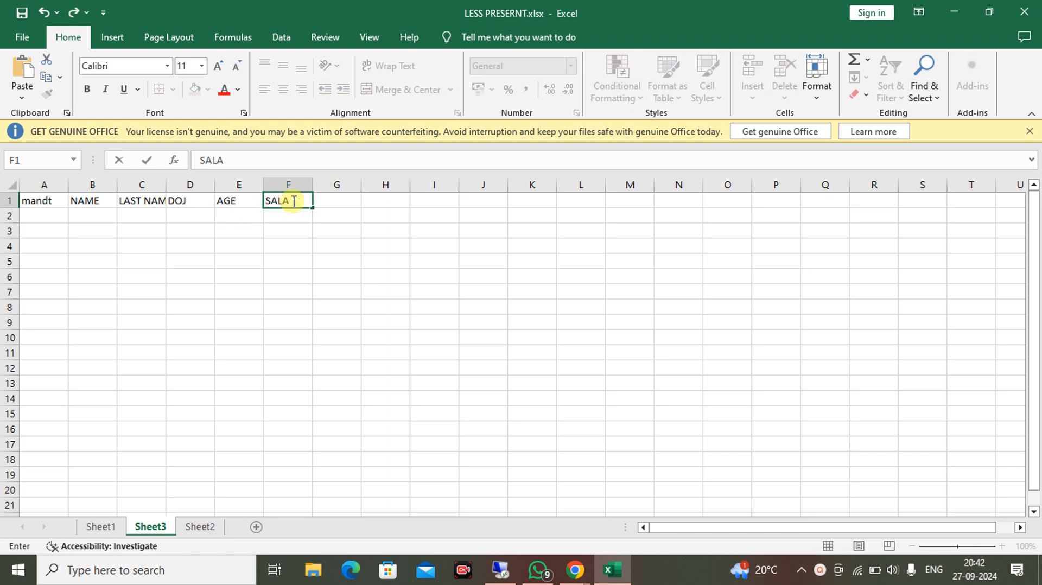
pyautogui.write('EY')
pyautogui.click(349, 200)
pyautogui.write('CU')
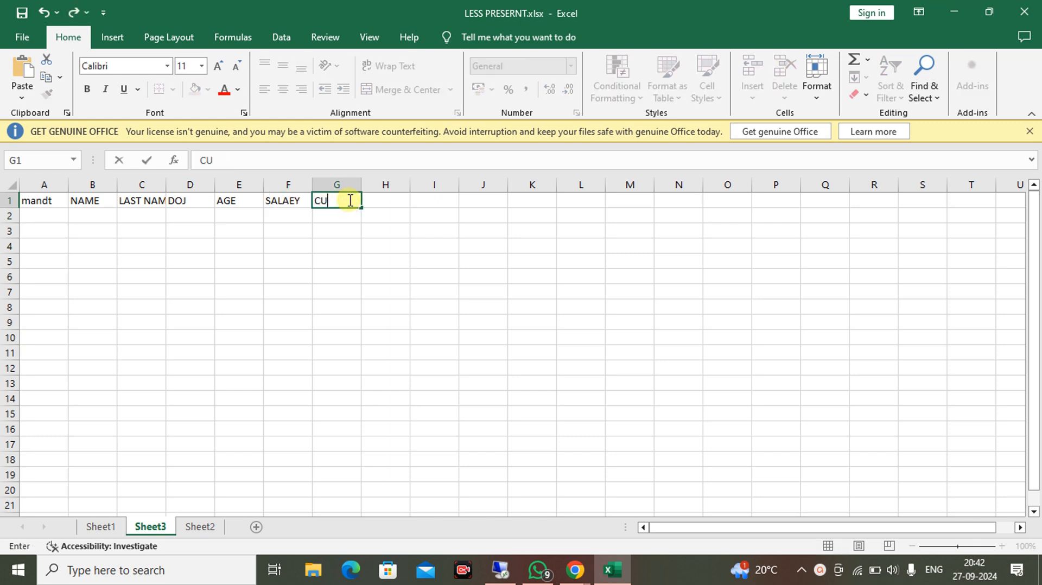
pyautogui.write('RRENCY')
pyautogui.click(423, 258)
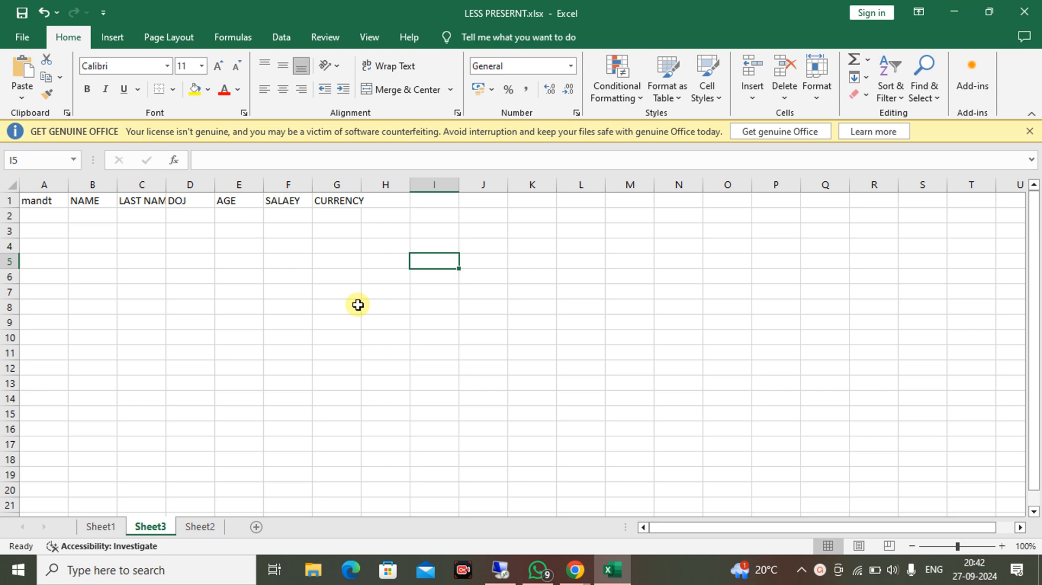
# Step through cells B2 to B4 under NAME, then return to the remote desktop.
pyautogui.click(103, 217)
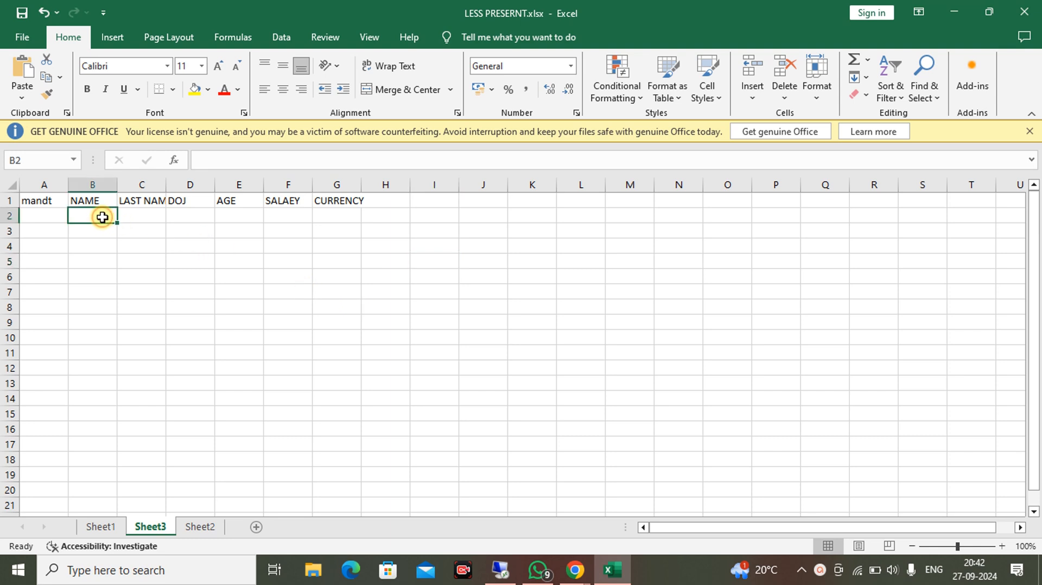
pyautogui.click(100, 232)
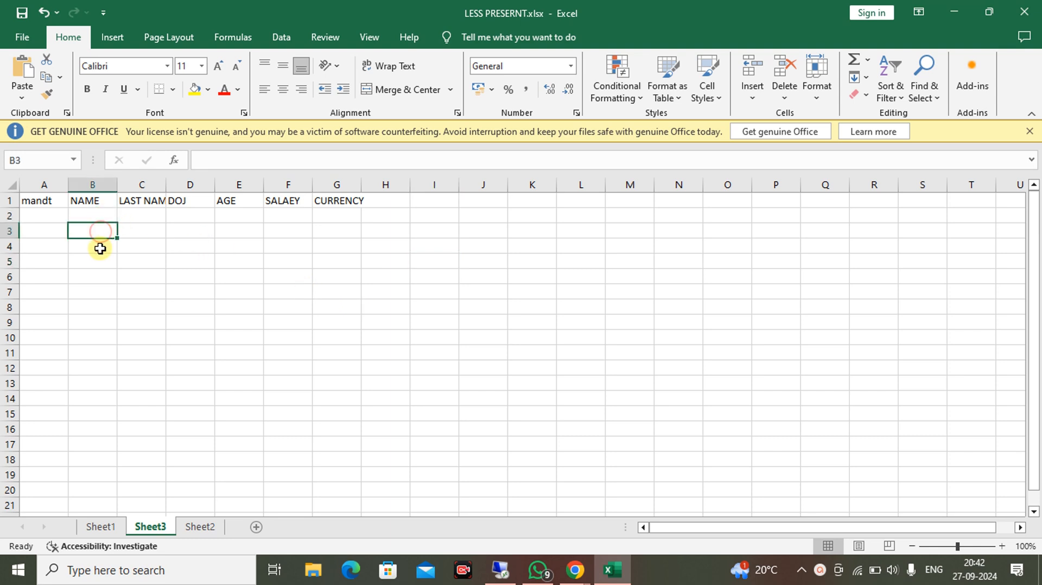
pyautogui.click(99, 248)
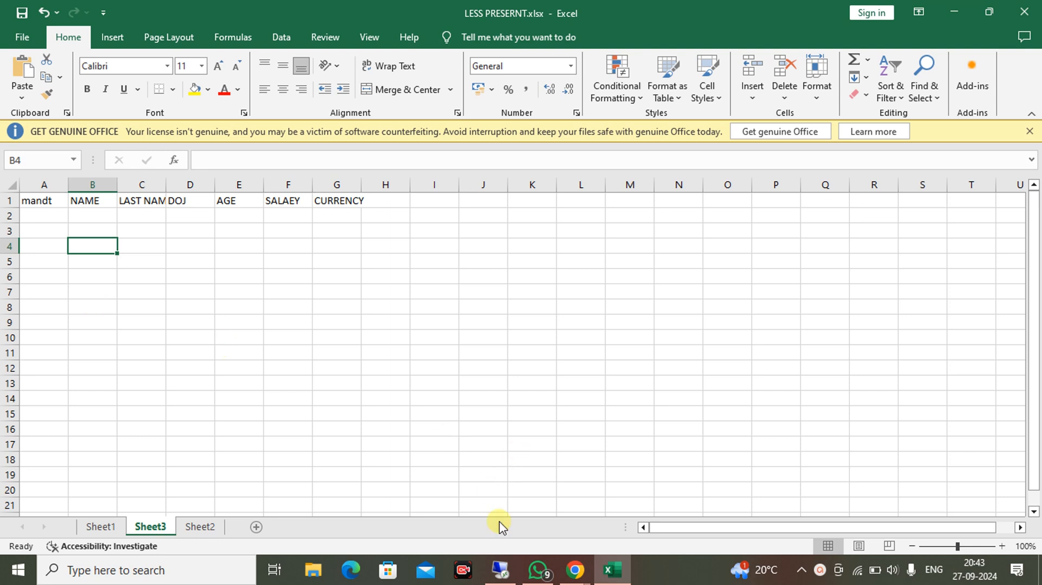
pyautogui.click(497, 573)
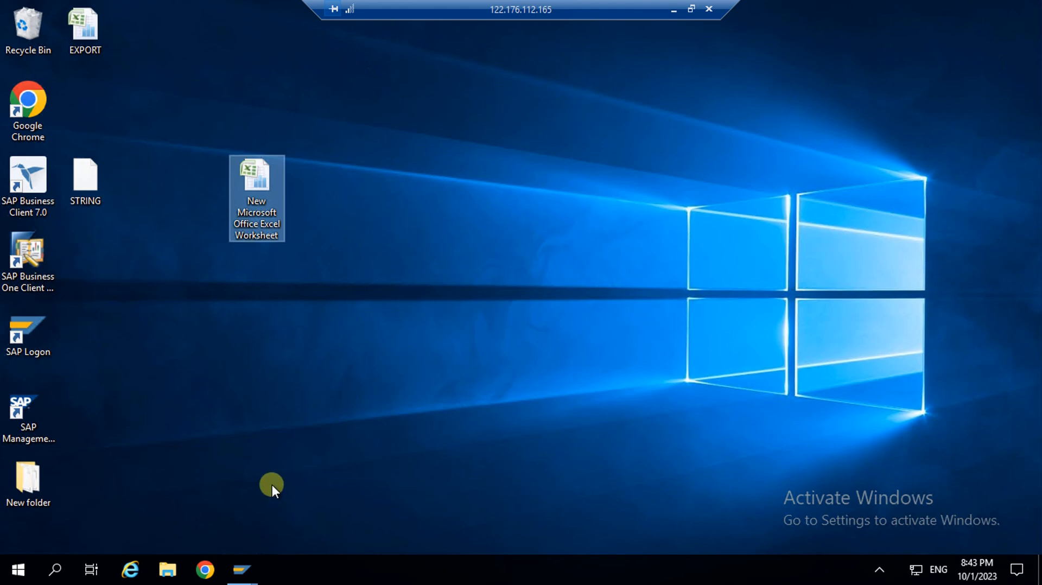
# Reopen the ZEMP_TB2 Change Table window and inspect its fields down to the CURRENCY data element.
pyautogui.click(249, 574)
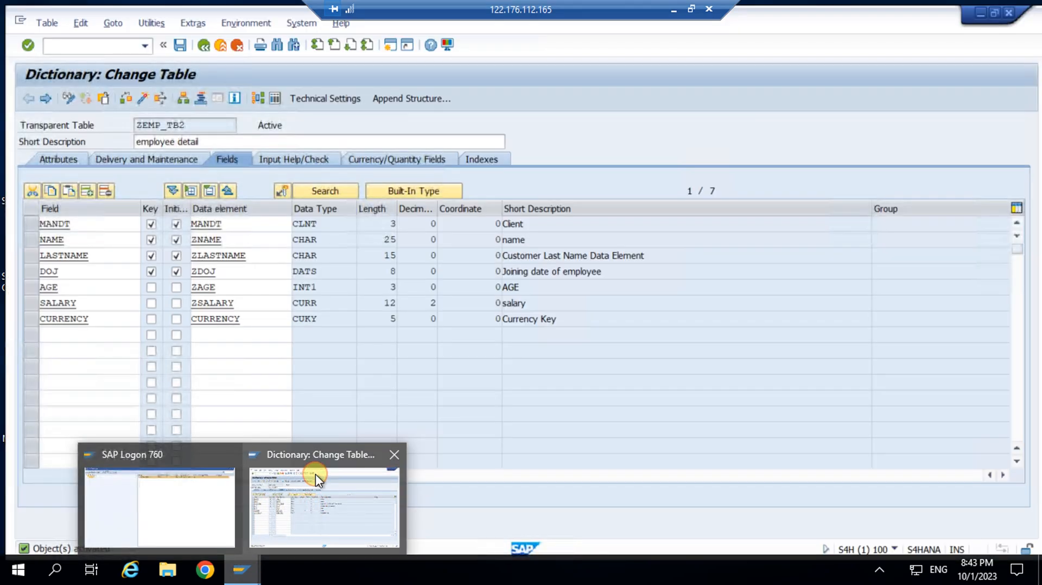
pyautogui.click(314, 474)
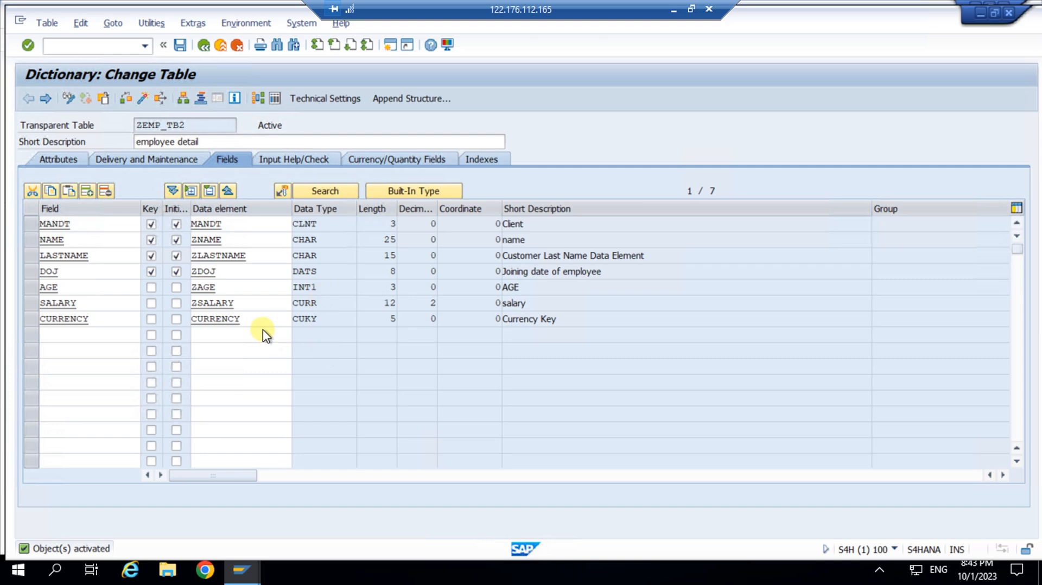
pyautogui.hscroll(1, 254, 323)
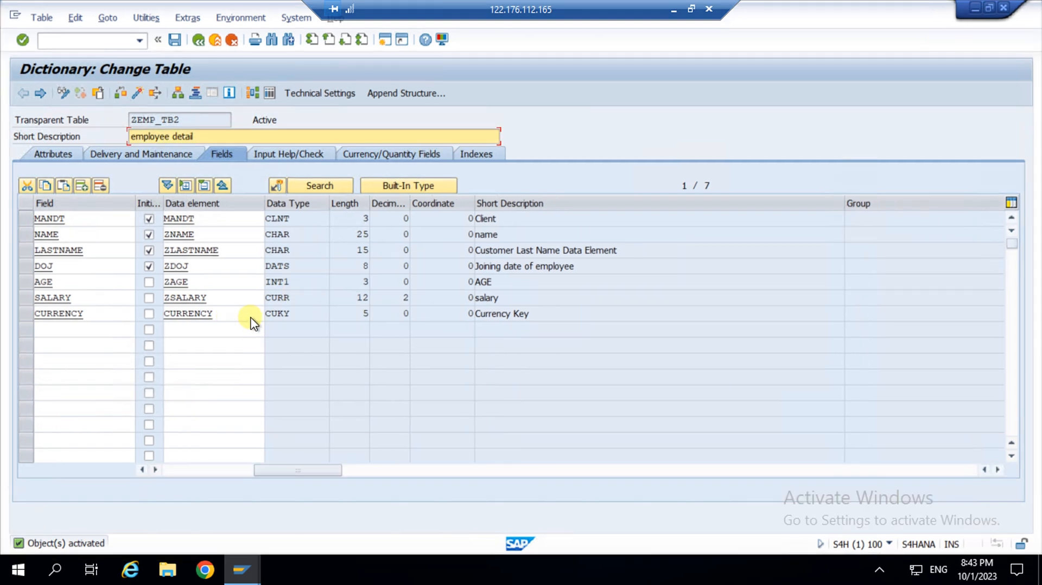
pyautogui.click(250, 317)
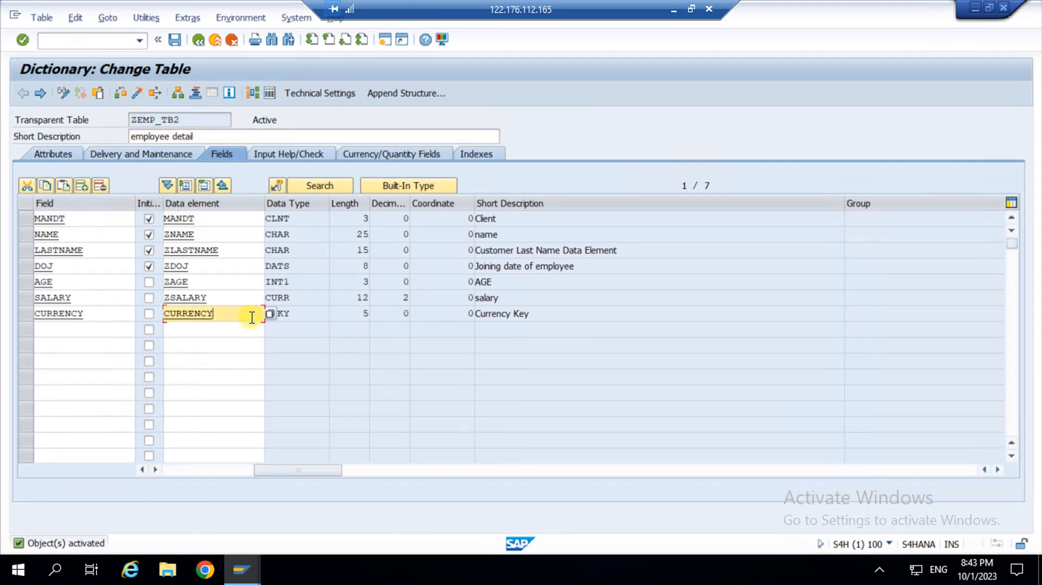
pyautogui.click(139, 120)
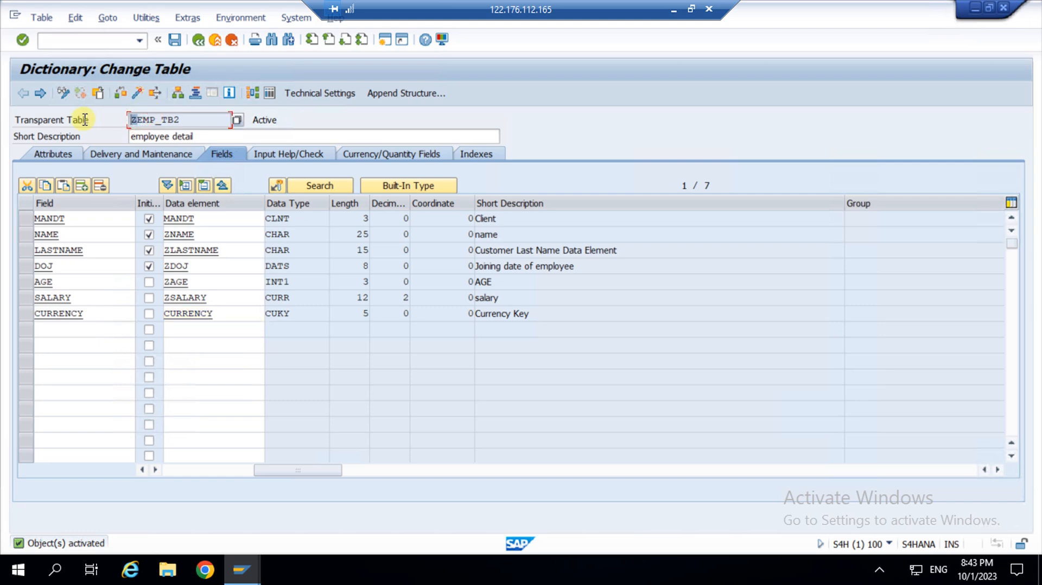
pyautogui.click(195, 120)
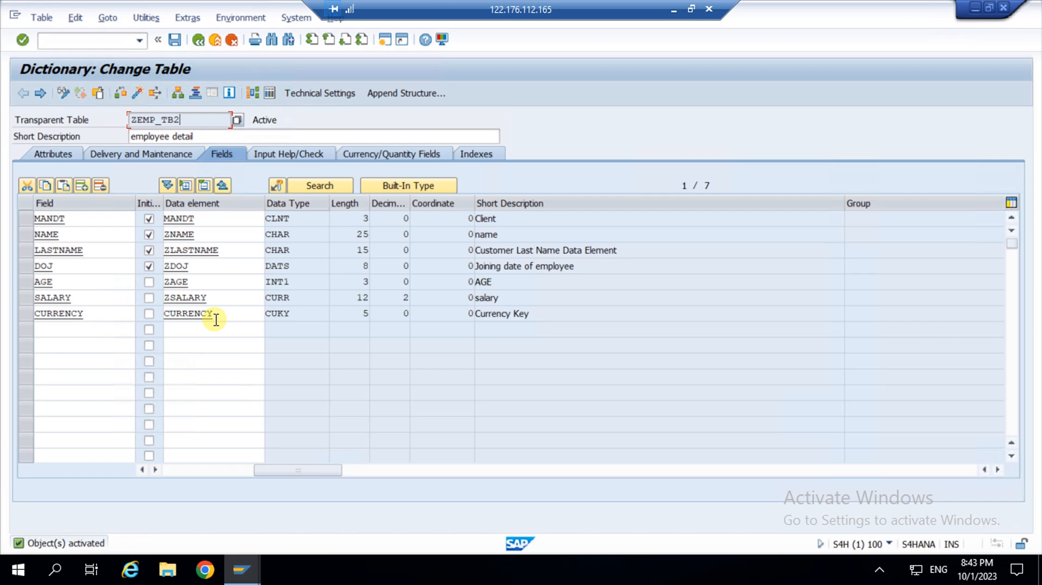
pyautogui.click(310, 96)
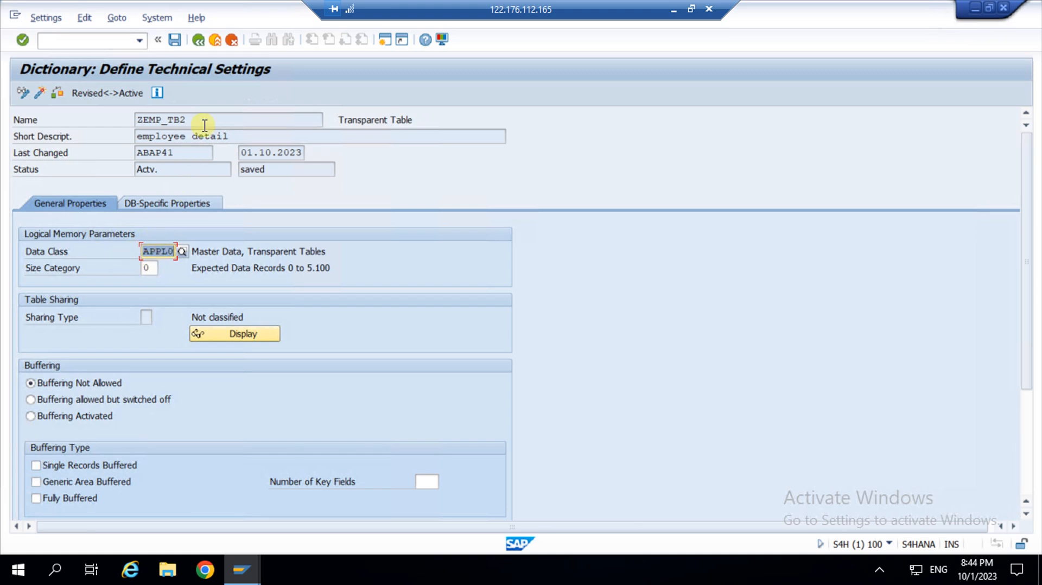
pyautogui.click(198, 40)
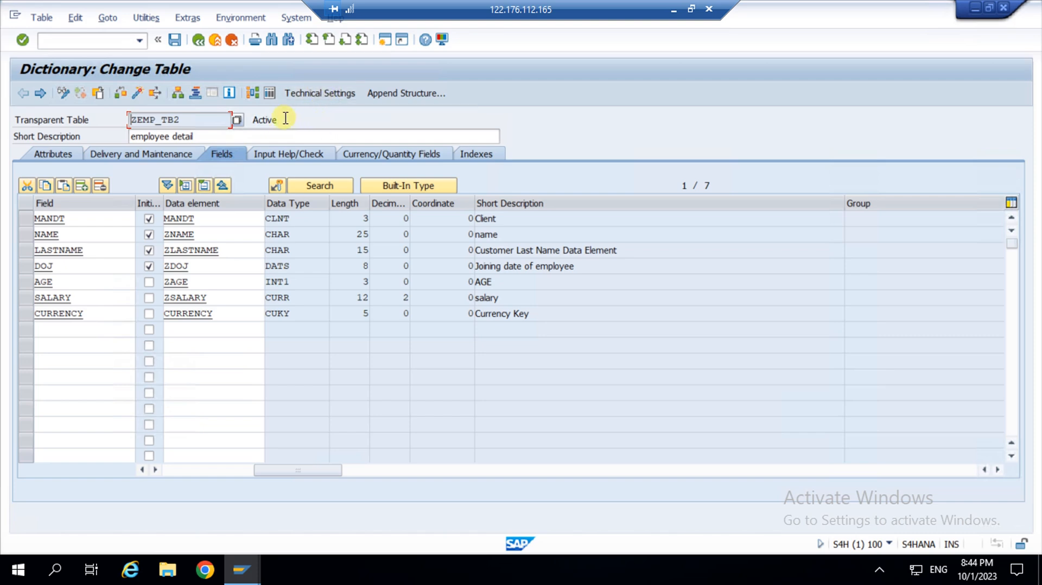
pyautogui.click(237, 223)
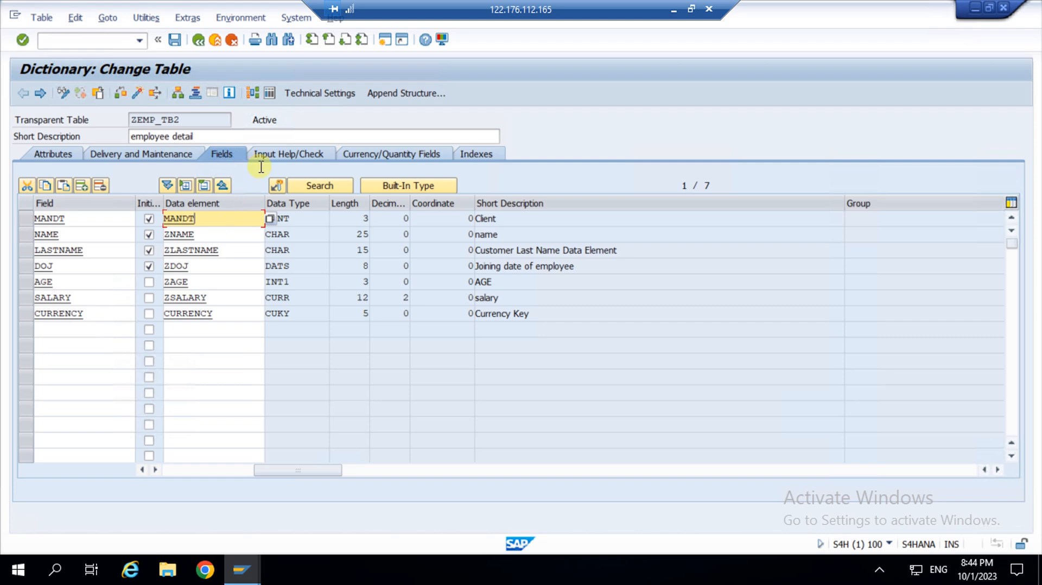
# Open ZEMP_TB2 contents, confirm Number of Entries is 0, and execute to see no table entries.
pyautogui.click(271, 93)
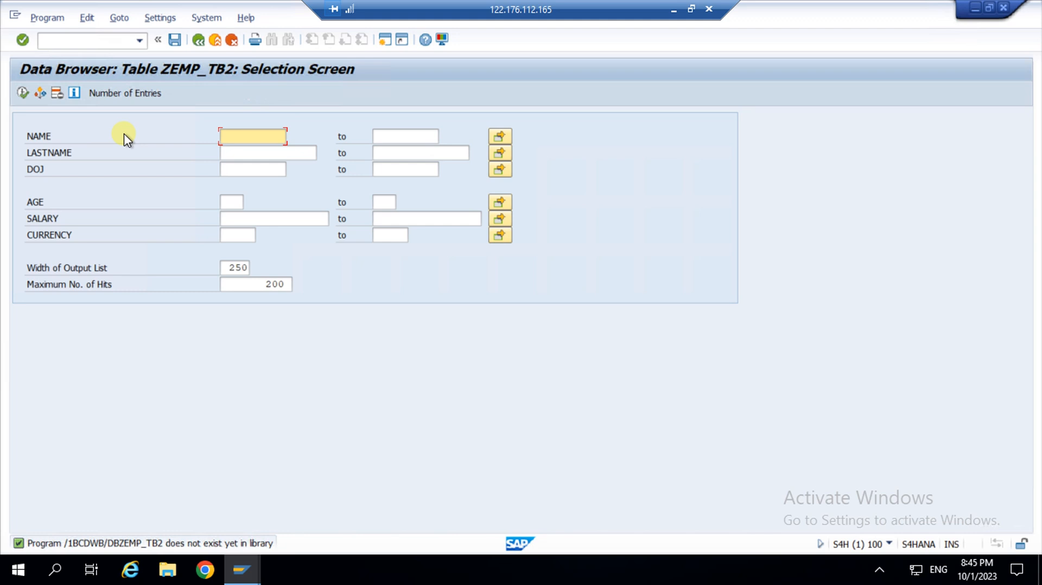
pyautogui.click(131, 93)
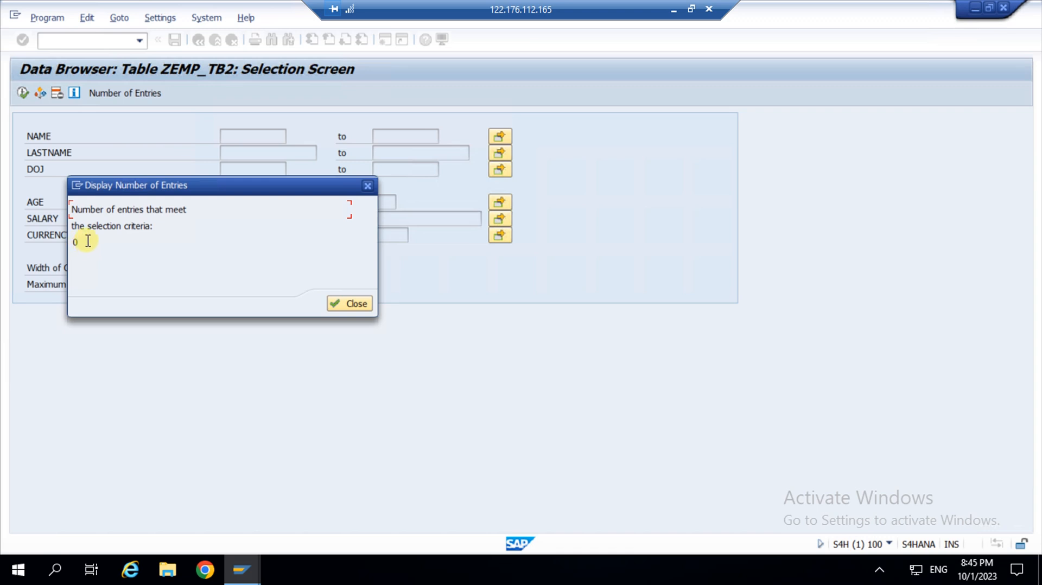
pyautogui.moveTo(81, 243); pyautogui.dragTo(34, 236)
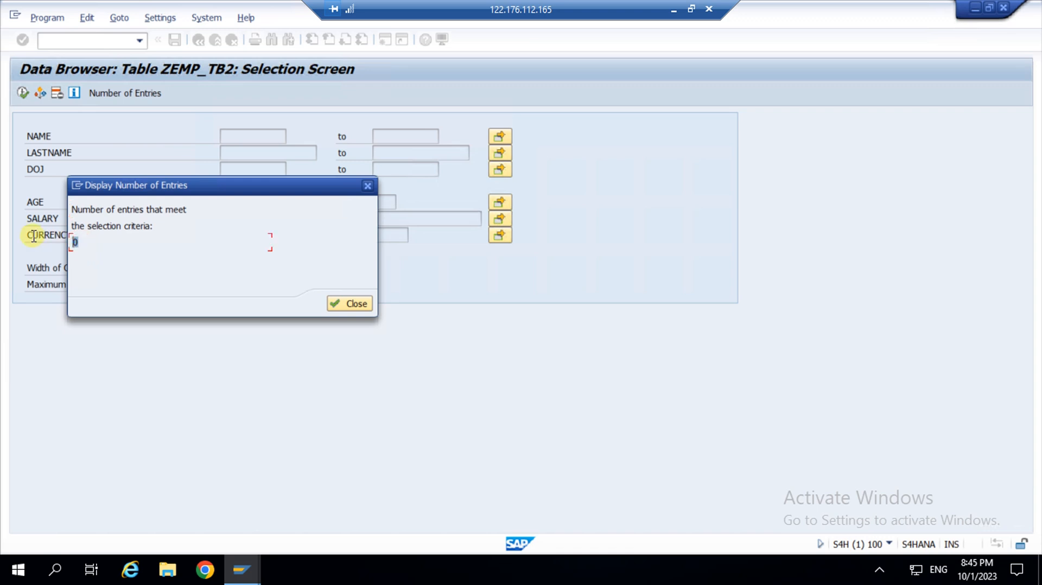
pyautogui.click(94, 238)
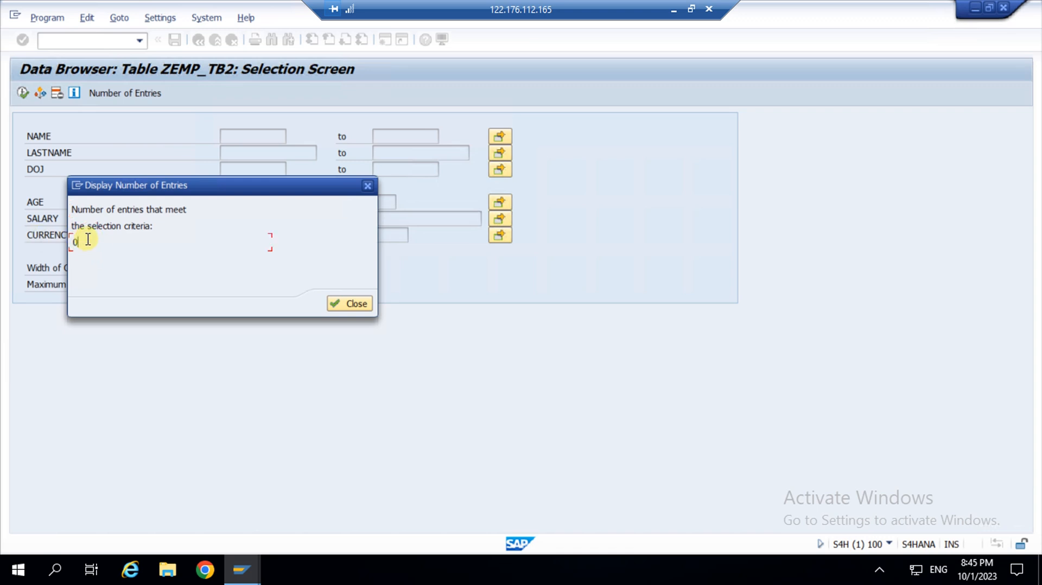
pyautogui.moveTo(83, 241); pyautogui.dragTo(60, 239)
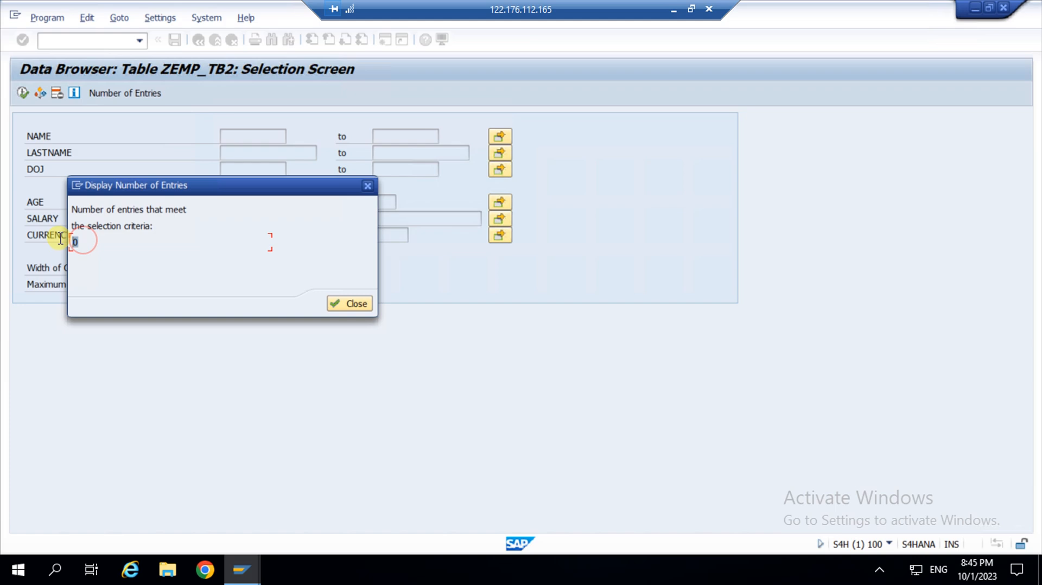
pyautogui.click(93, 238)
pyautogui.click(346, 305)
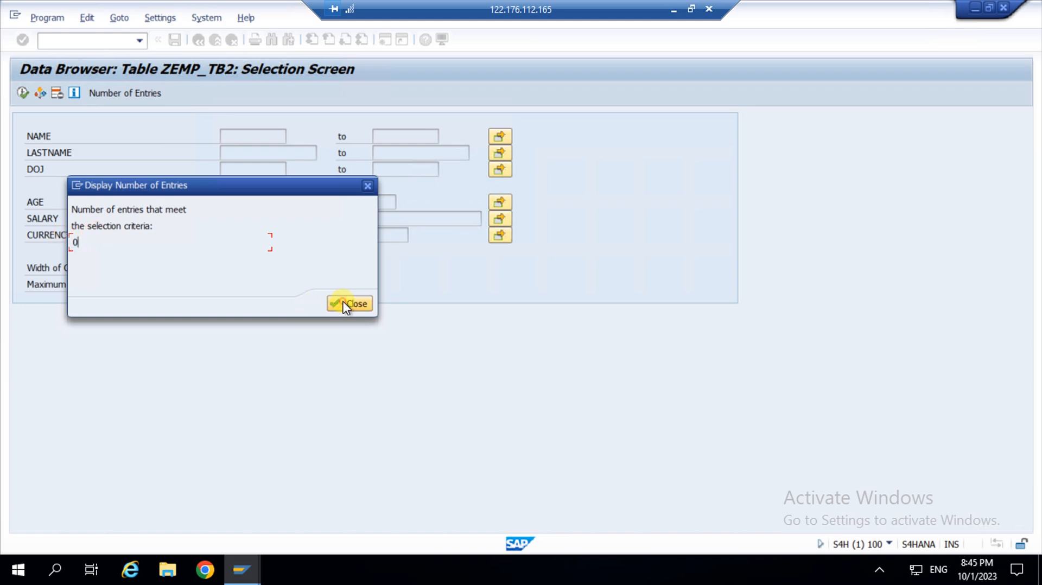
pyautogui.click(22, 93)
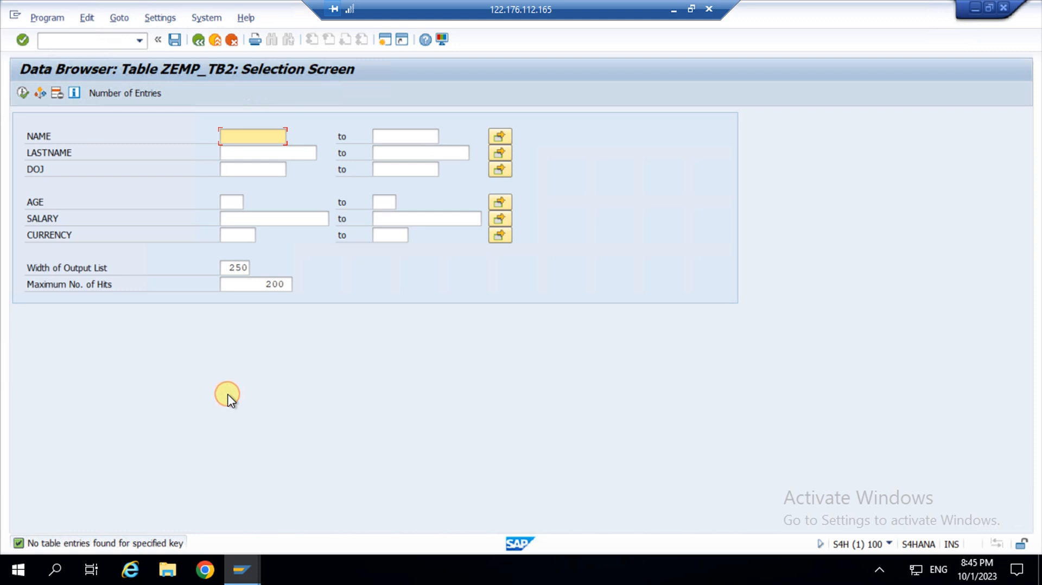
# Go back to the ZEMP_TB2 Change Table fields, select the CURRENCY cell, and open Utilities.
pyautogui.click(197, 43)
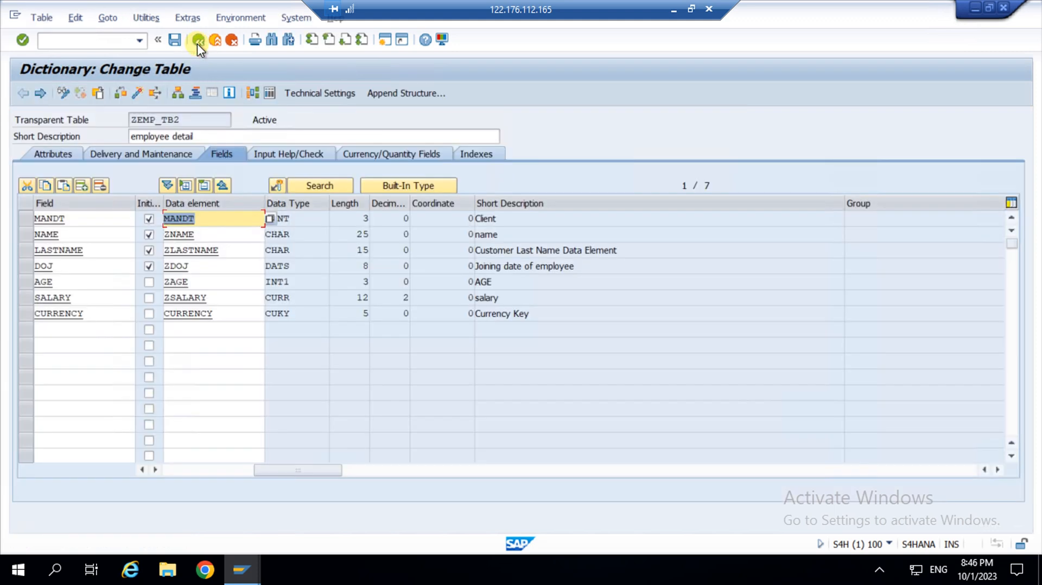
pyautogui.click(235, 313)
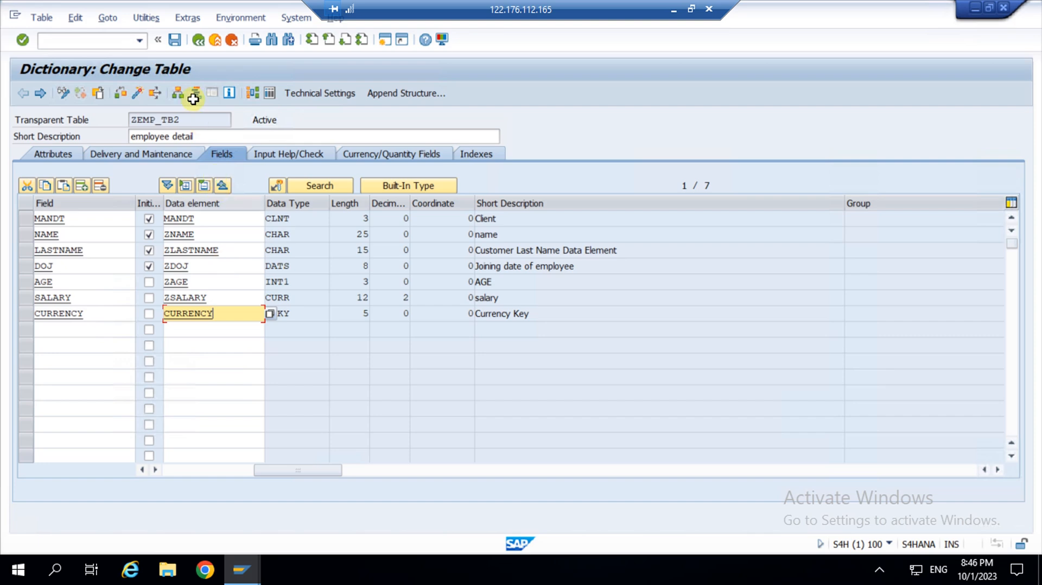
pyautogui.click(145, 21)
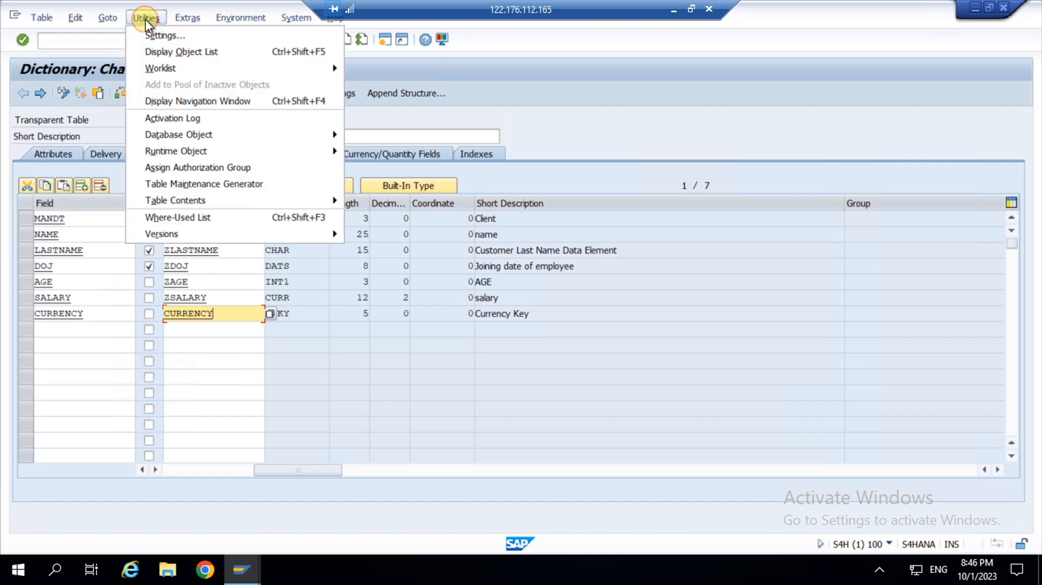
pyautogui.click(220, 184)
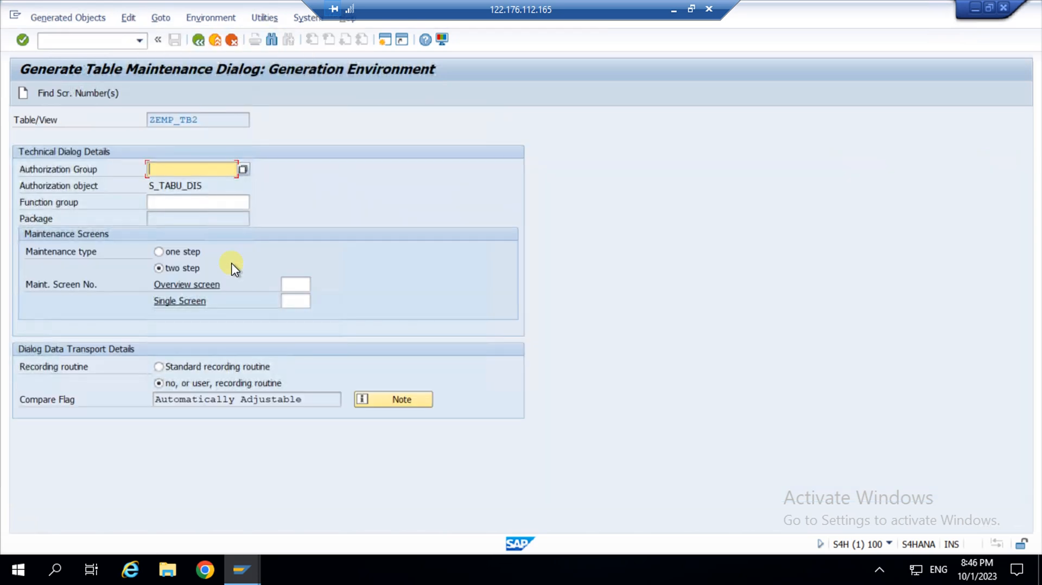
pyautogui.click(171, 167)
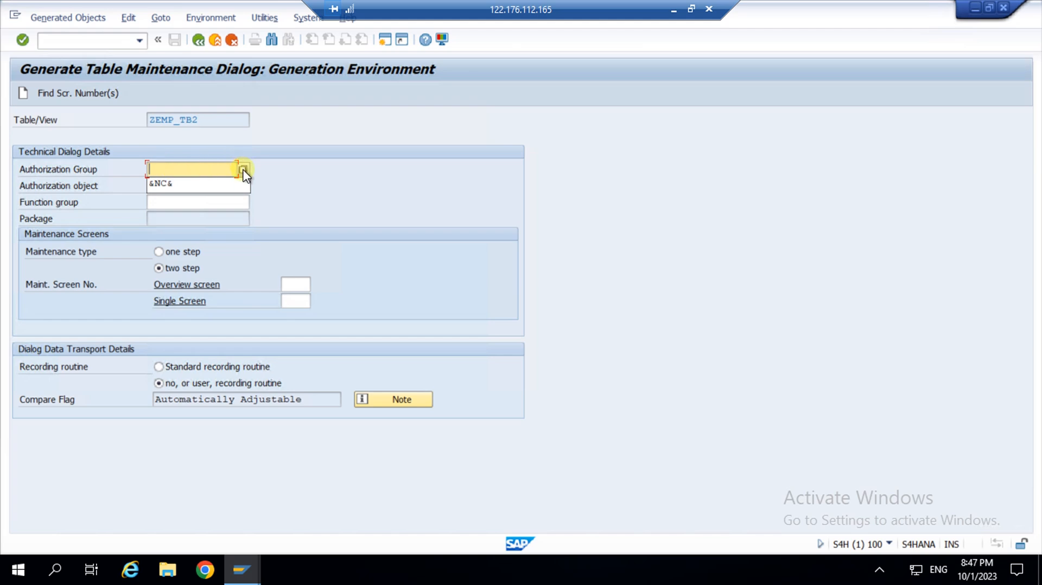
pyautogui.click(198, 39)
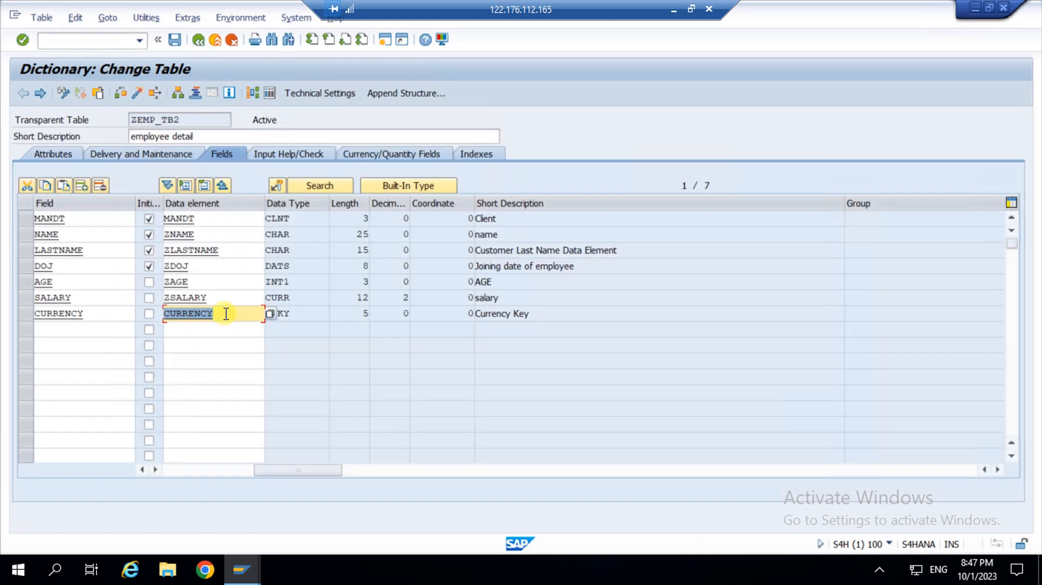
pyautogui.click(114, 313)
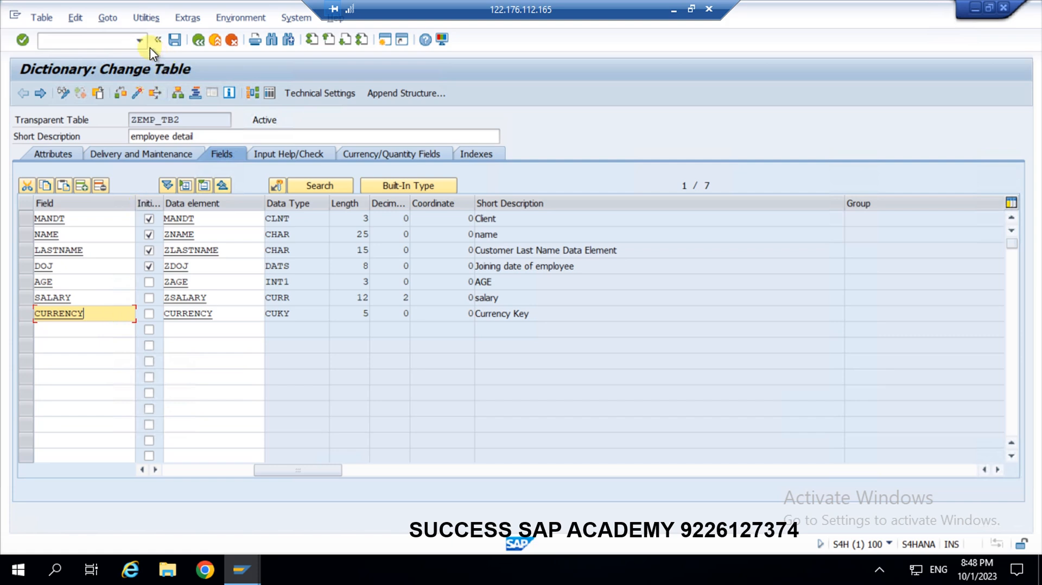
# Launch the Table Maintenance Generator for ZEMP_TB2 and bring up the authorization group history.
pyautogui.click(148, 18)
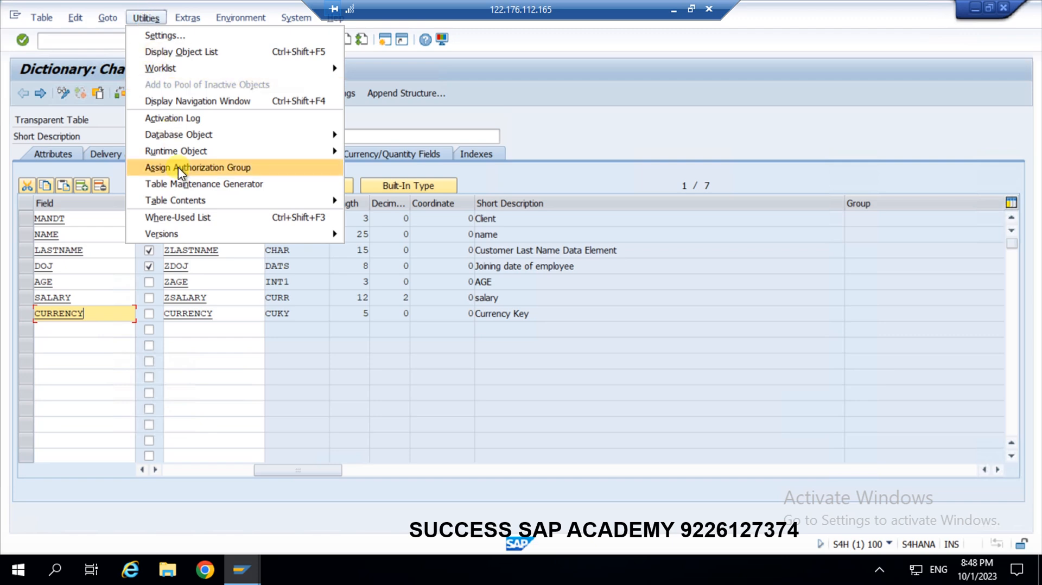
pyautogui.click(185, 184)
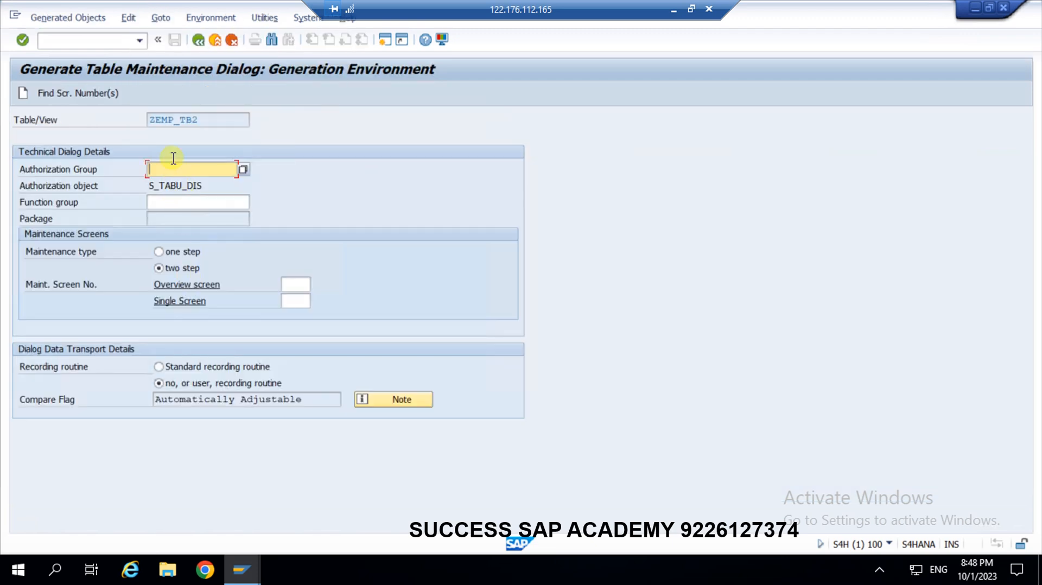
pyautogui.click(167, 169)
pyautogui.click(167, 170)
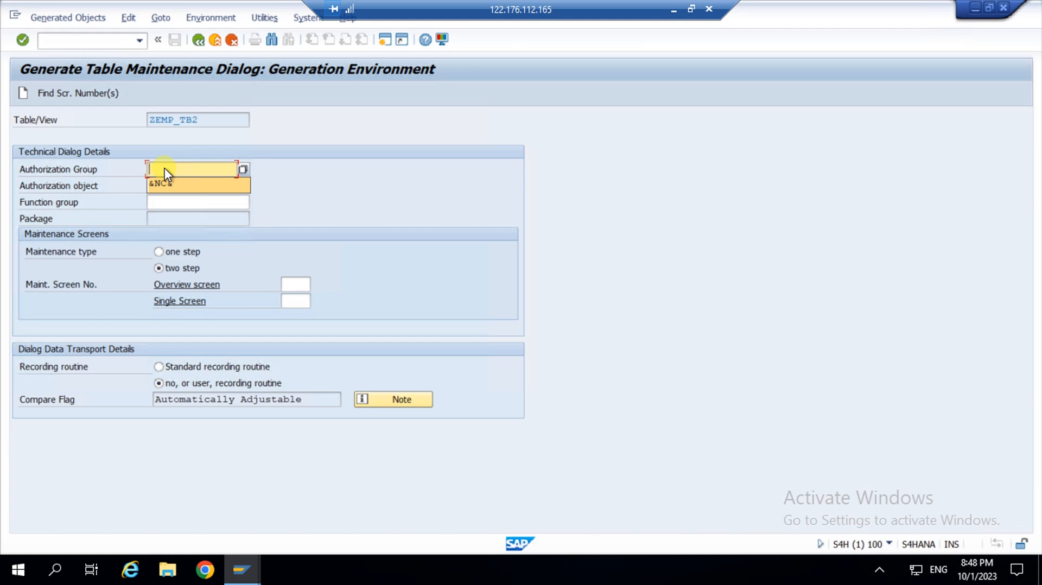
pyautogui.press('Return')
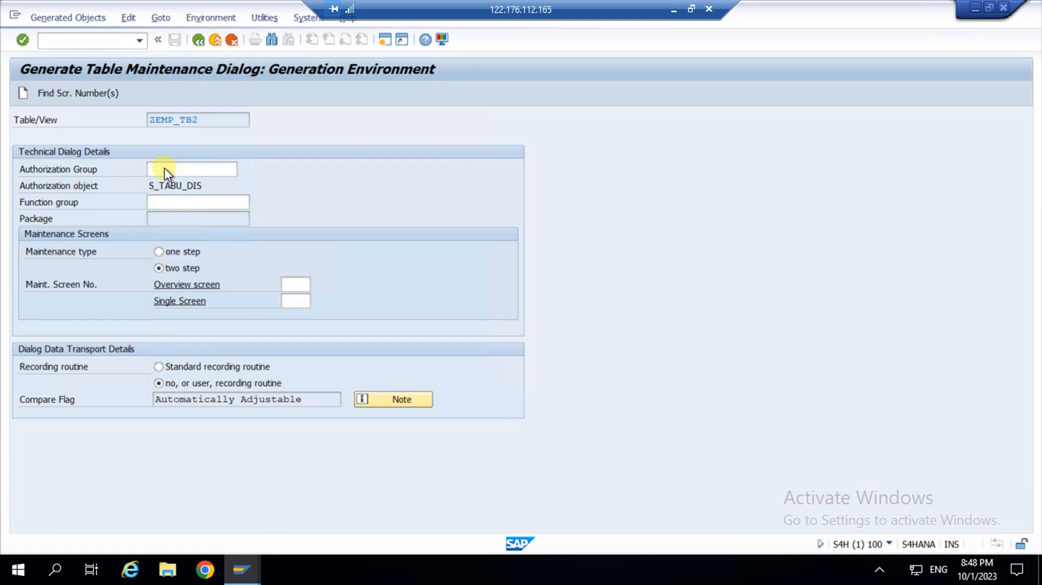
# Browse the authorization group lookup, then set the authorization group to &NC&.
pyautogui.press('F4')
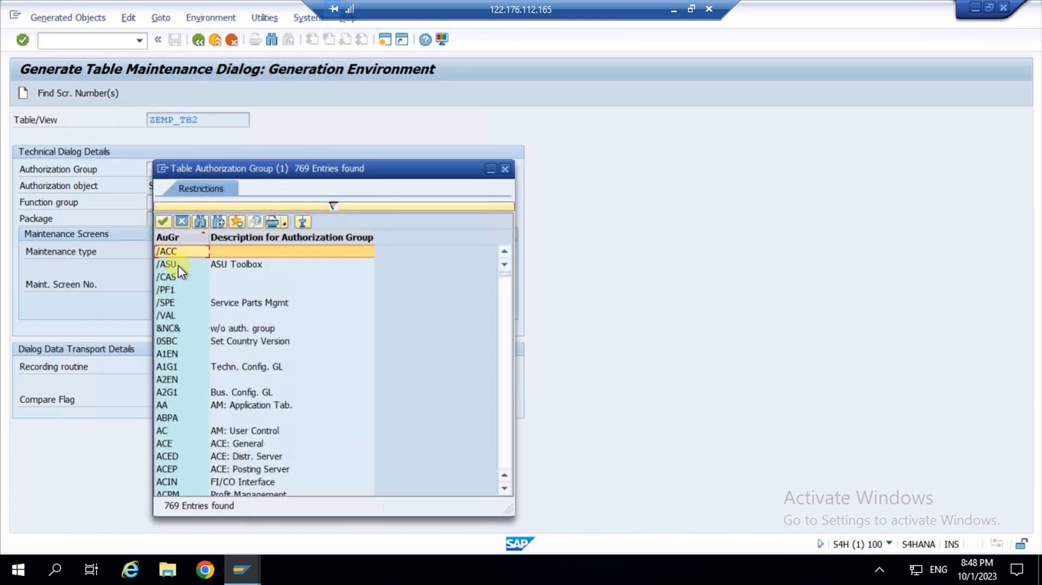
pyautogui.scroll(-20, 197, 376)
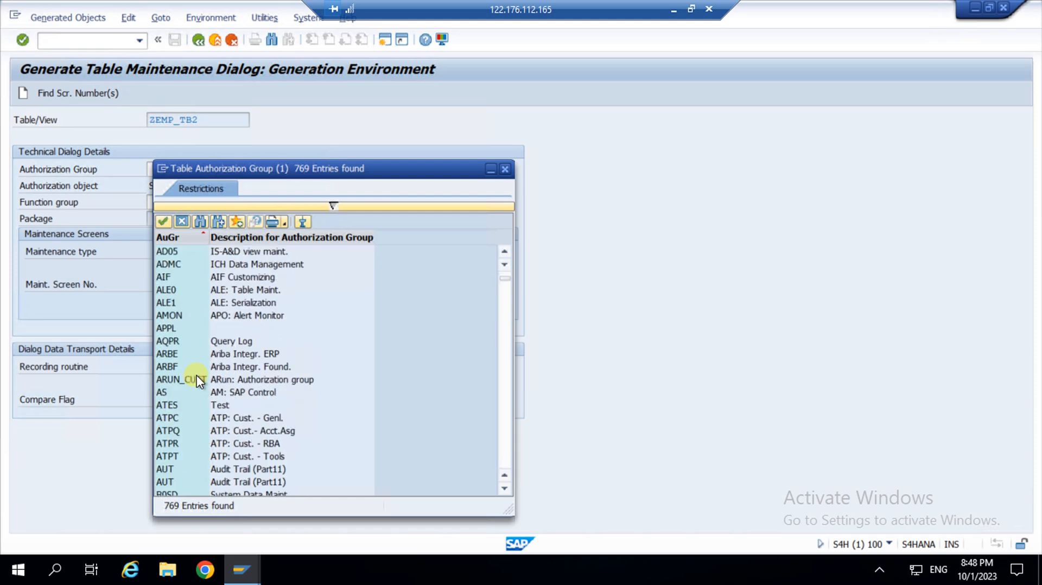
pyautogui.scroll(-15, 193, 376)
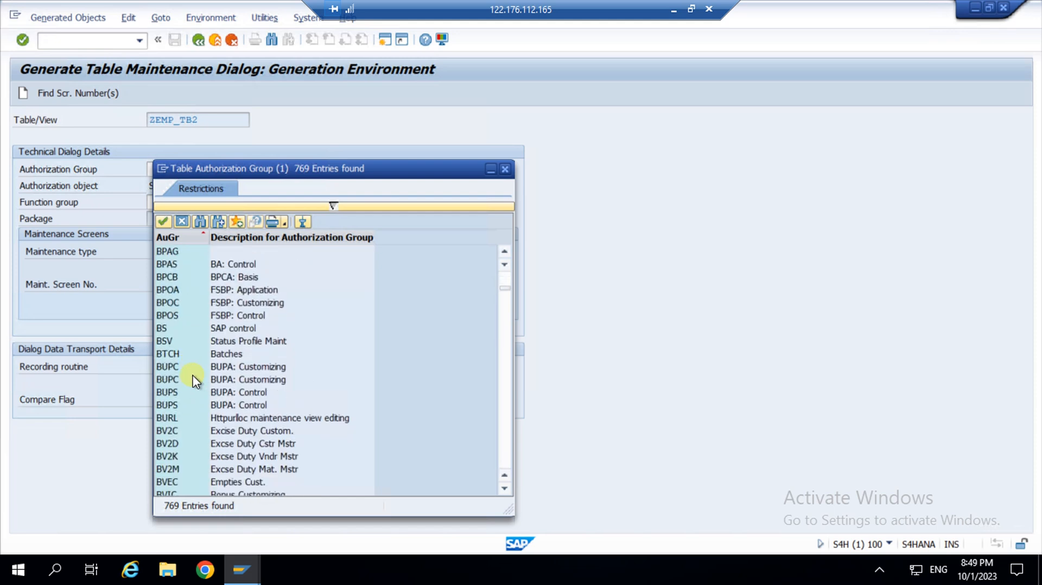
pyautogui.scroll(-1, 193, 376)
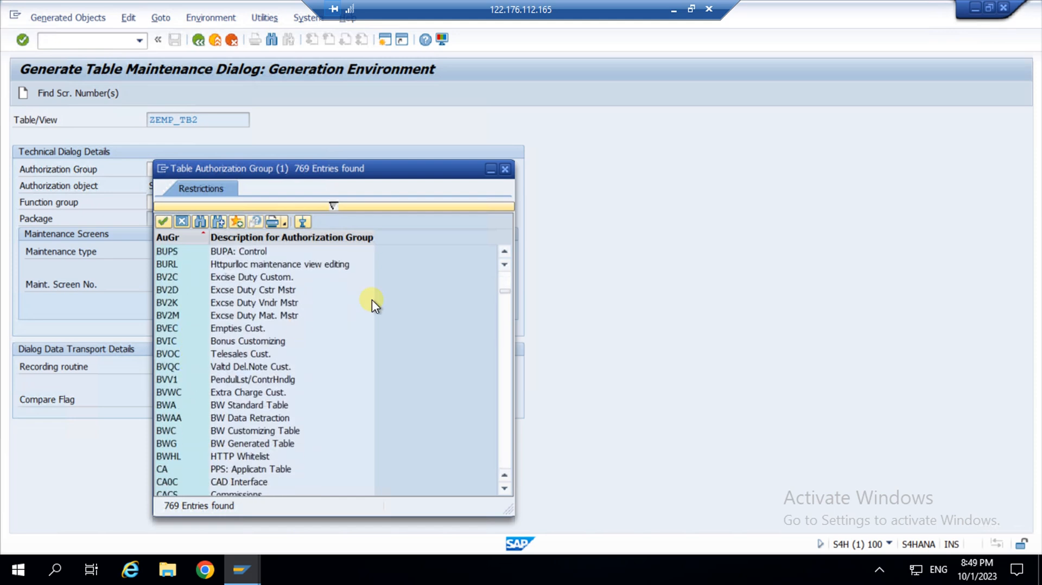
pyautogui.click(506, 169)
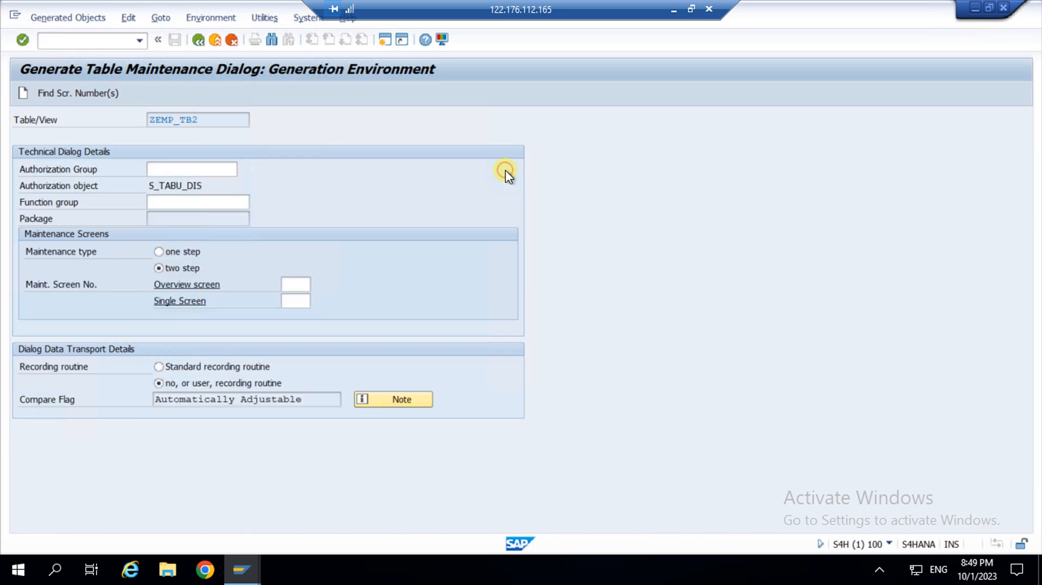
pyautogui.click(188, 170)
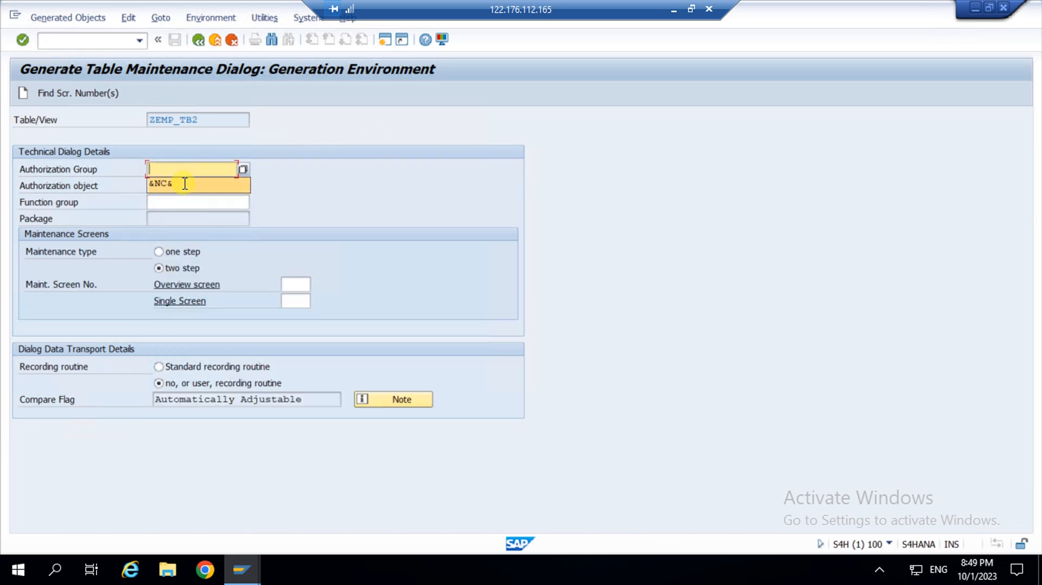
pyautogui.click(185, 184)
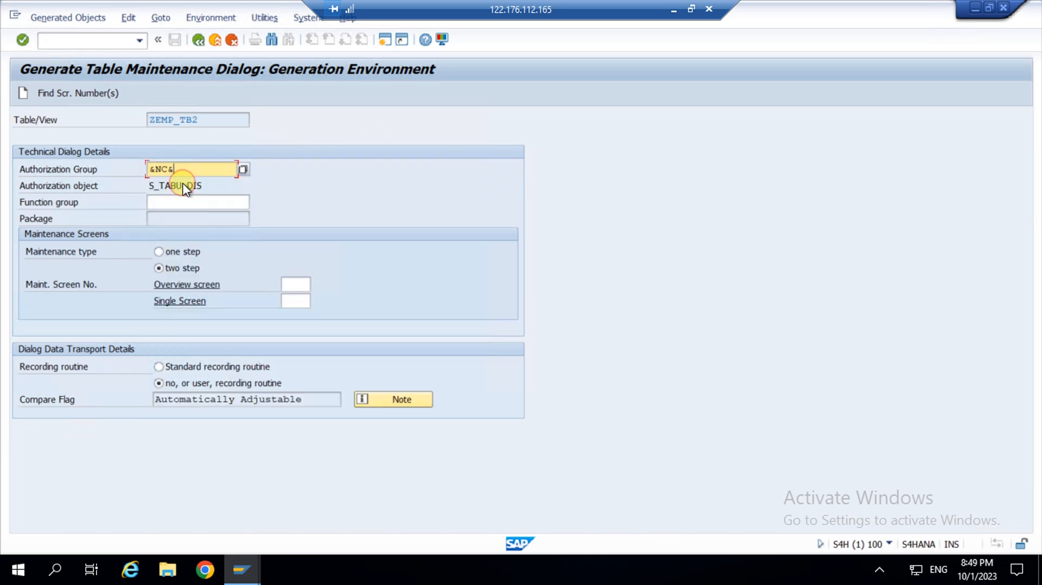
# Copy the table name ZEMP_TB2 to reuse as the function group.
pyautogui.click(230, 202)
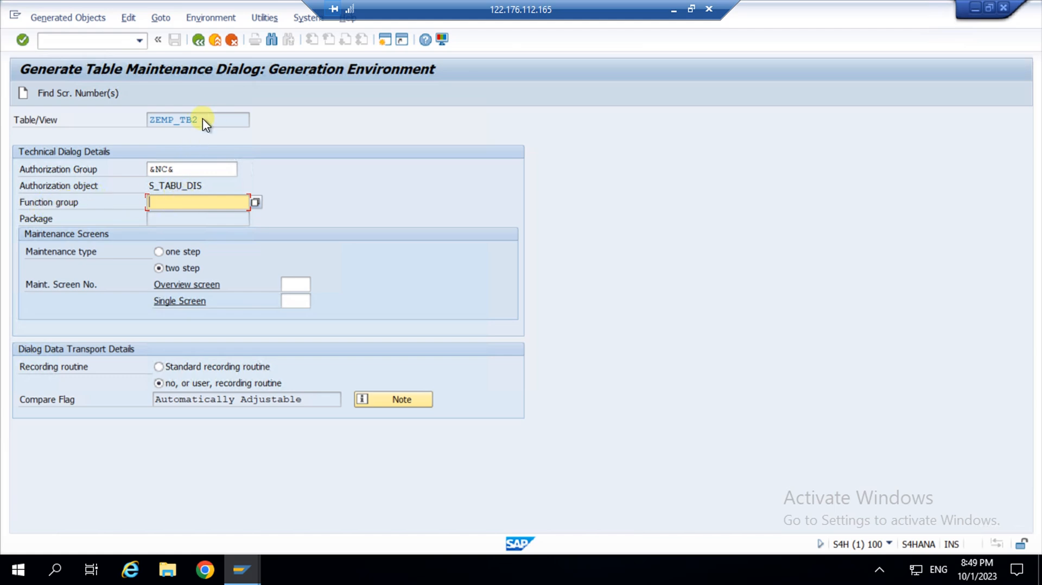
pyautogui.moveTo(202, 119); pyautogui.dragTo(121, 121)
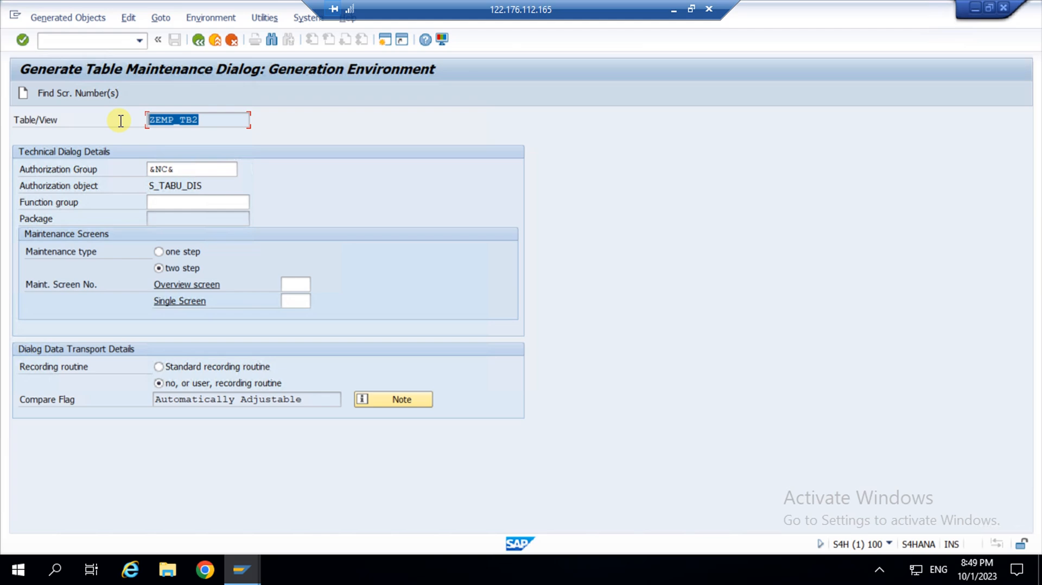
pyautogui.hotkey('ctrl', 'c')
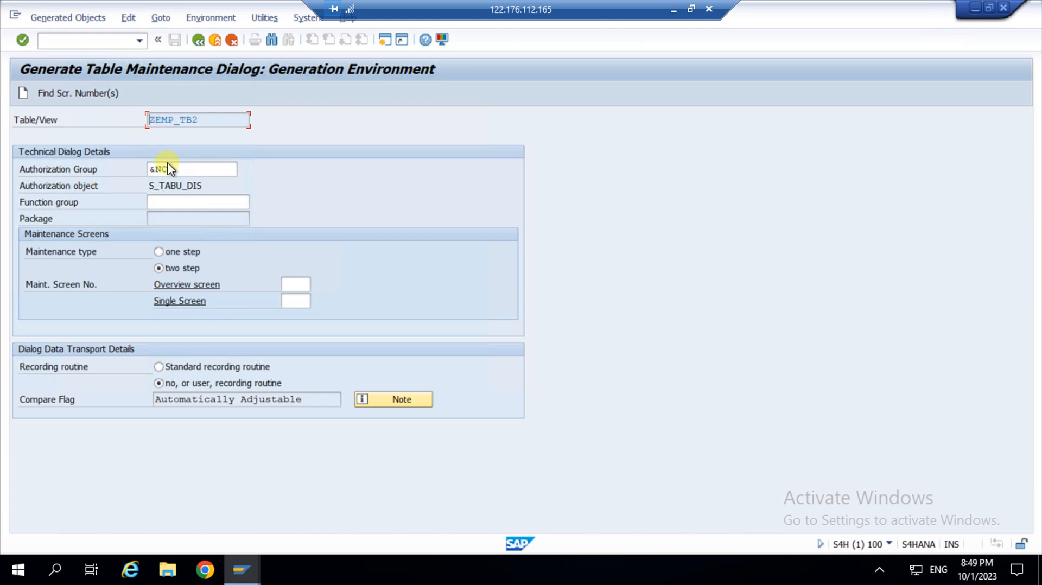
pyautogui.click(182, 202)
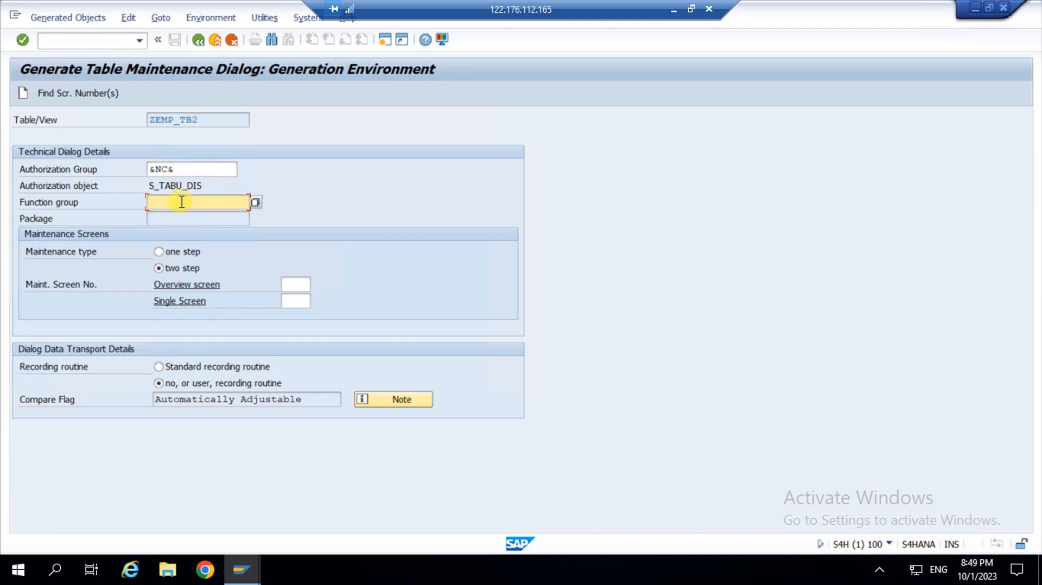
# Paste ZEMP_TB2 into the Function group field.
pyautogui.hotkey('ctrl', 'v')
# Accept the proposed screen numbers: overview screen 1 and single screen 2.
pyautogui.click(65, 94)
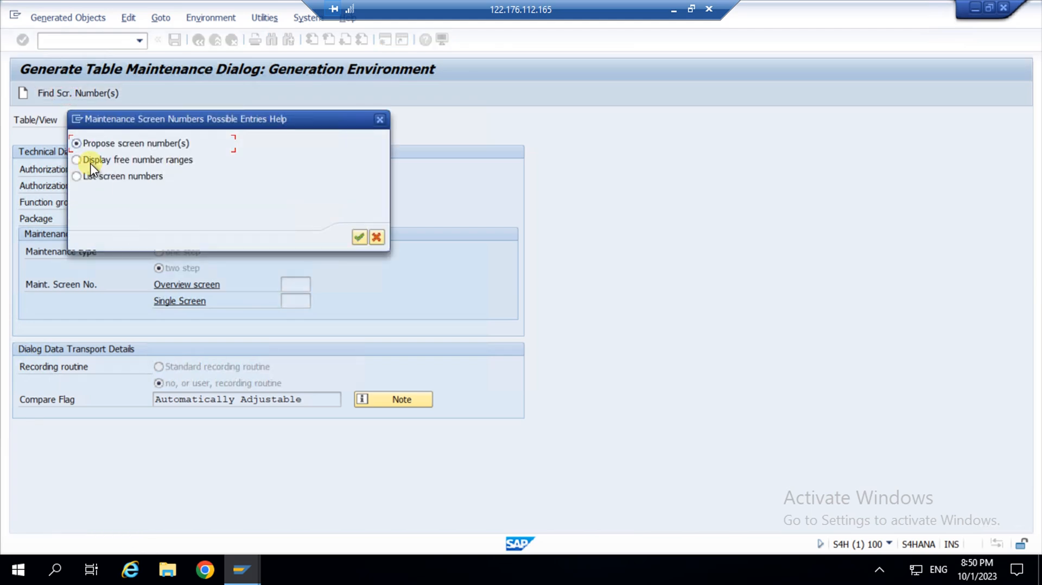
pyautogui.click(359, 239)
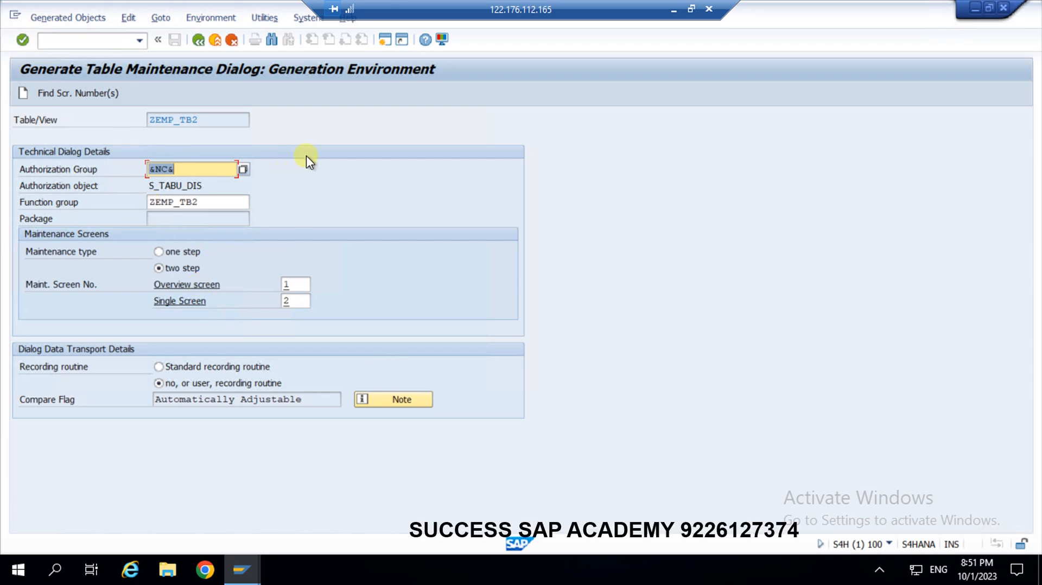
# Create the maintenance dialog, assign each object entry to $TMP as a local object, and leave the log.
pyautogui.click(22, 95)
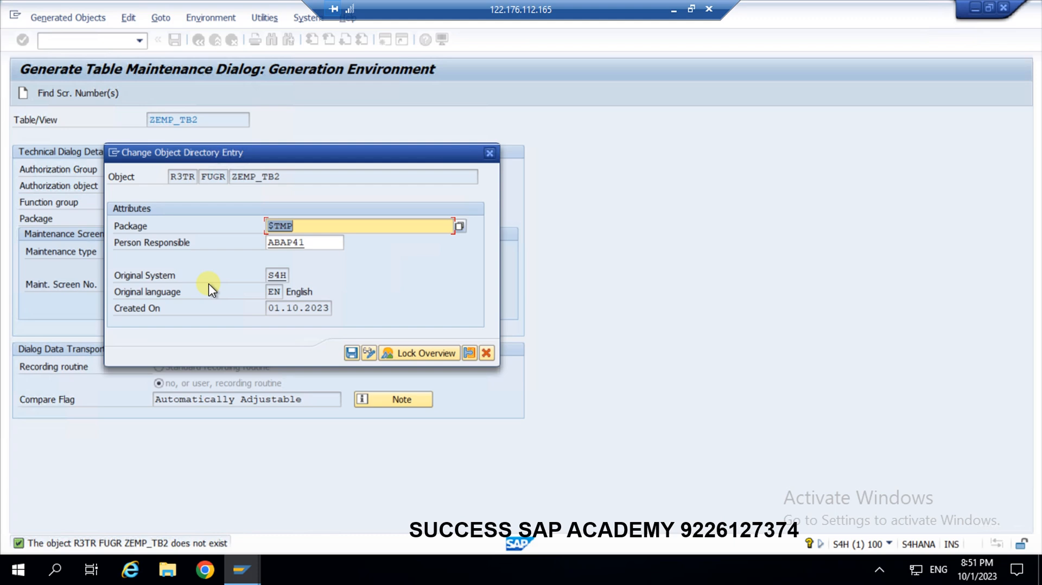
pyautogui.click(351, 354)
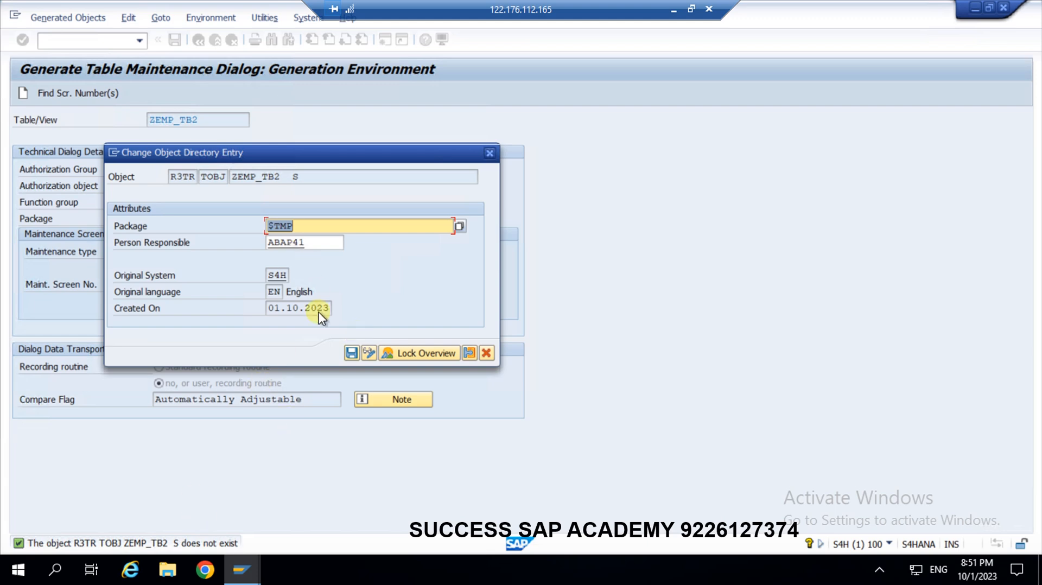
pyautogui.click(350, 353)
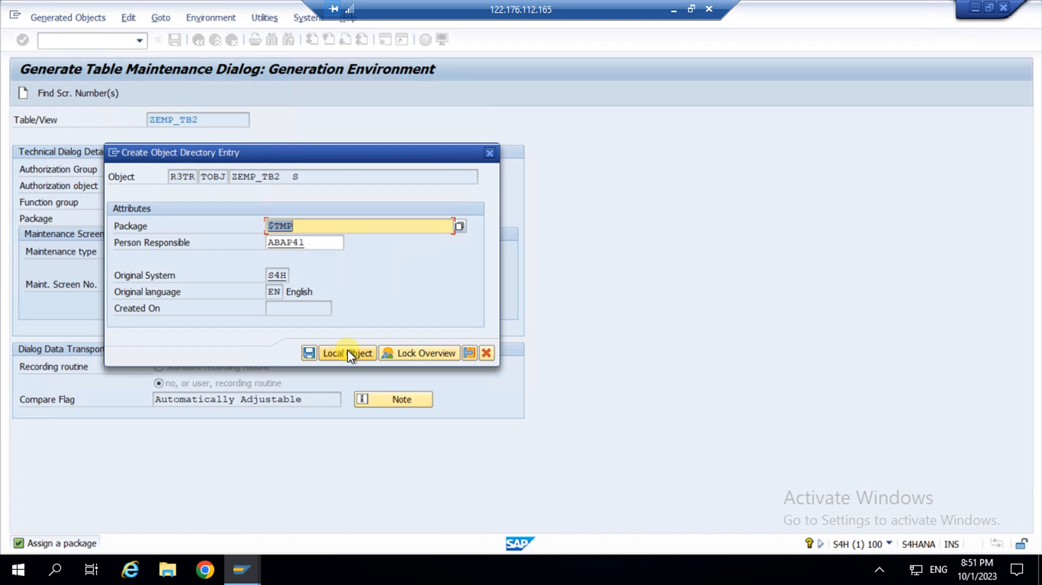
pyautogui.click(347, 353)
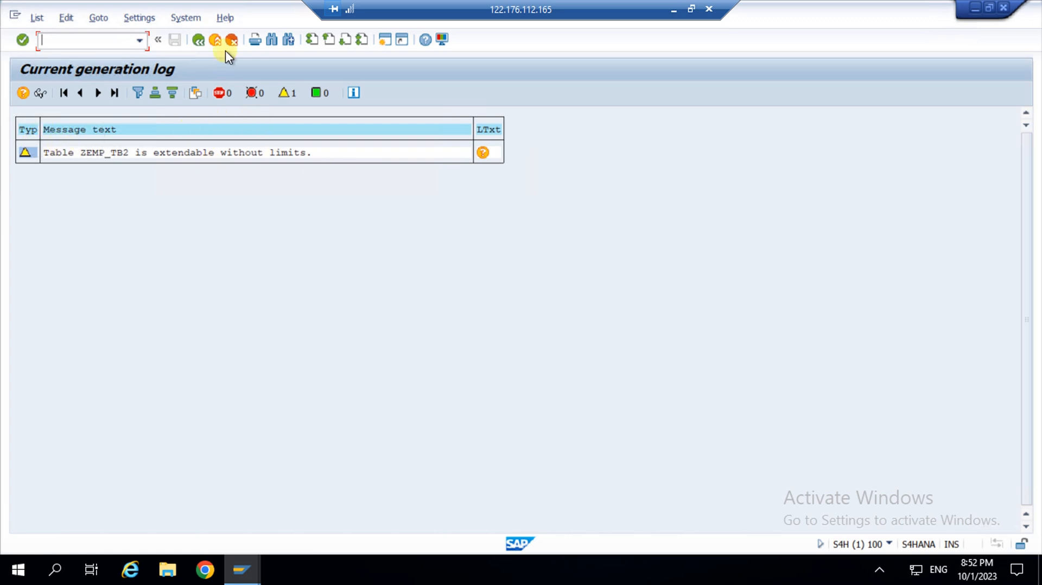
pyautogui.click(199, 40)
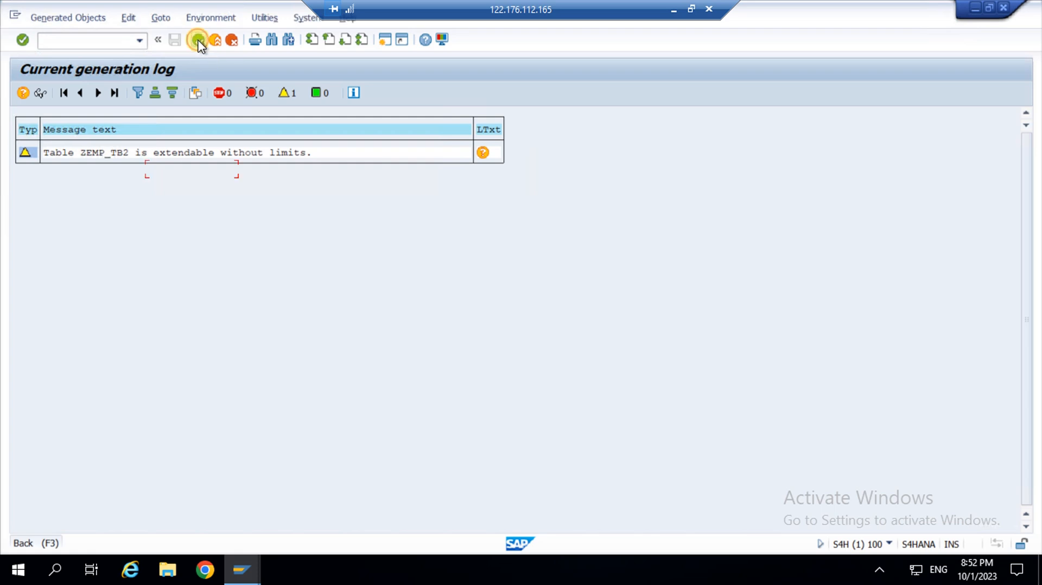
# Return to the ZEMP_TB2 definition and recount its Data Browser entries, confirming 0 records.
pyautogui.click(199, 40)
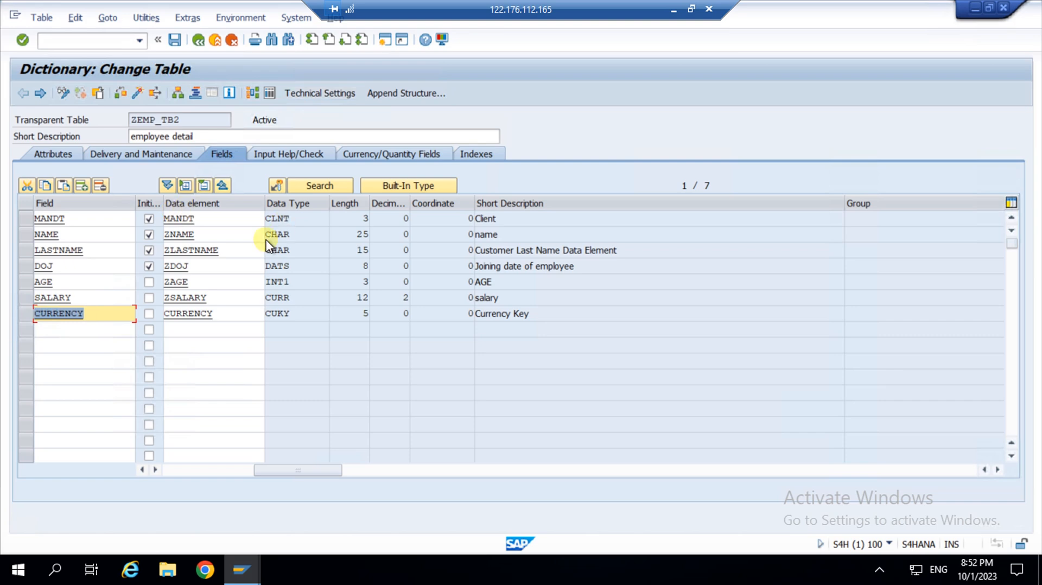
pyautogui.click(270, 94)
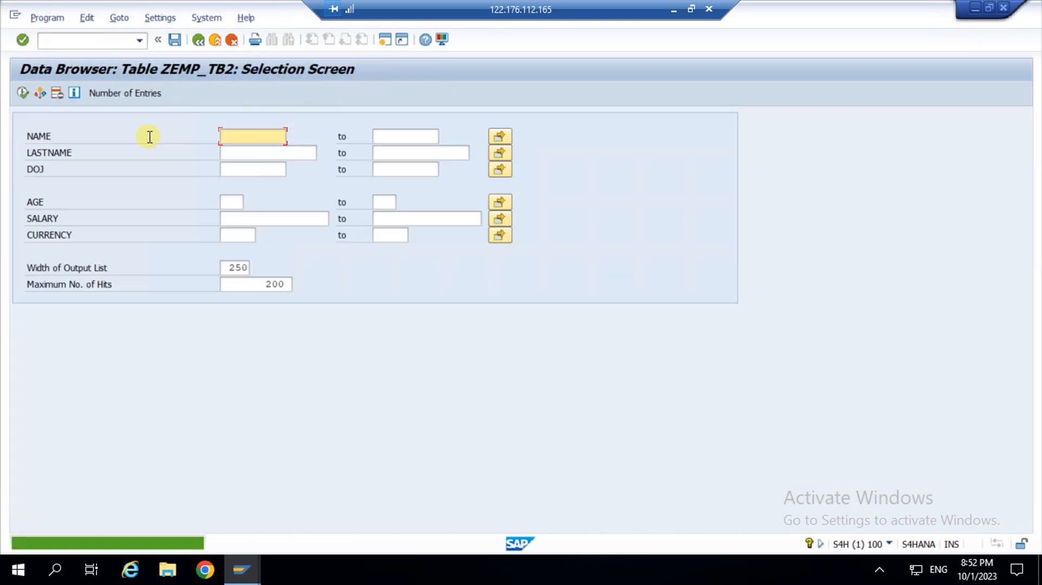
pyautogui.click(132, 94)
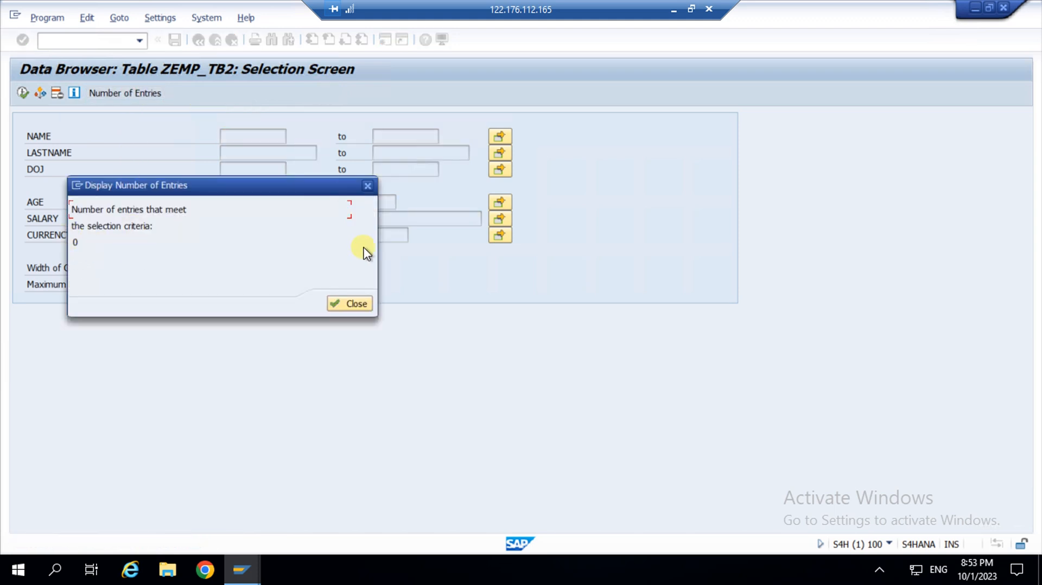
pyautogui.click(362, 300)
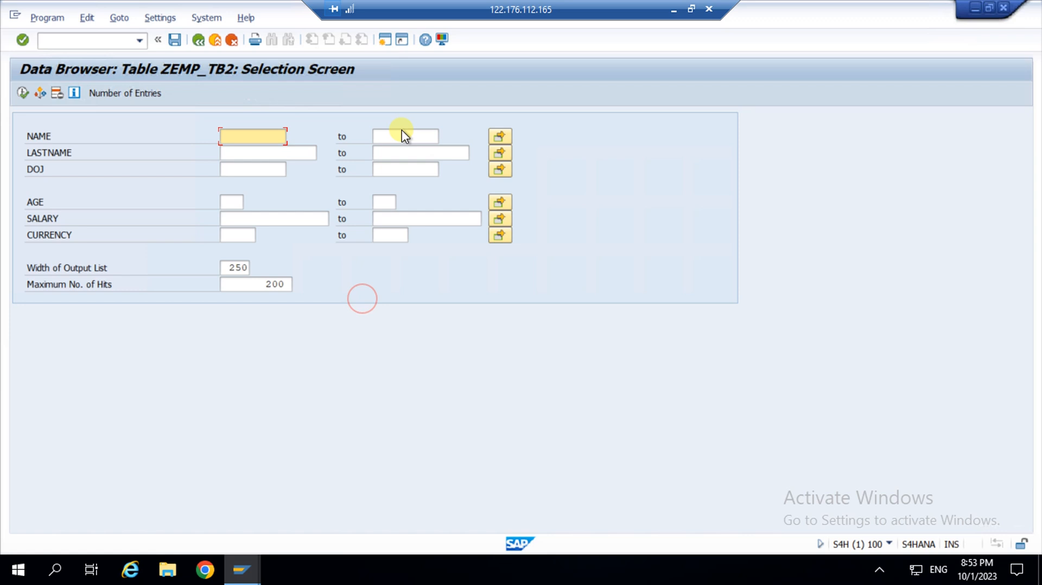
# Start a new SAP session and enter transaction SM30 in the command field.
pyautogui.click(384, 39)
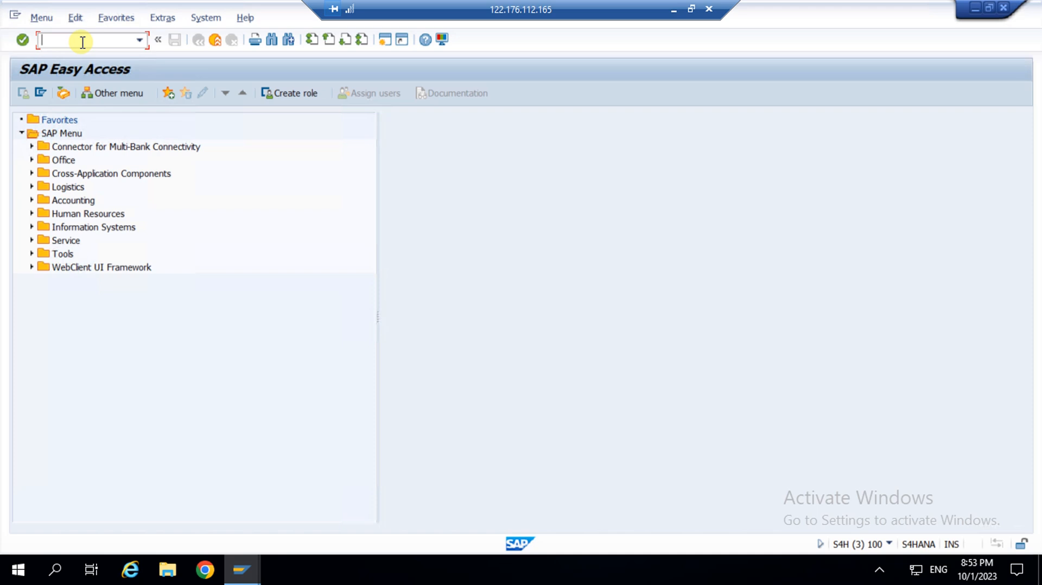
pyautogui.write('SM30')
# Run SM30 with table ZEMP_TB2 and open its entries for maintenance.
pyautogui.press('Return')
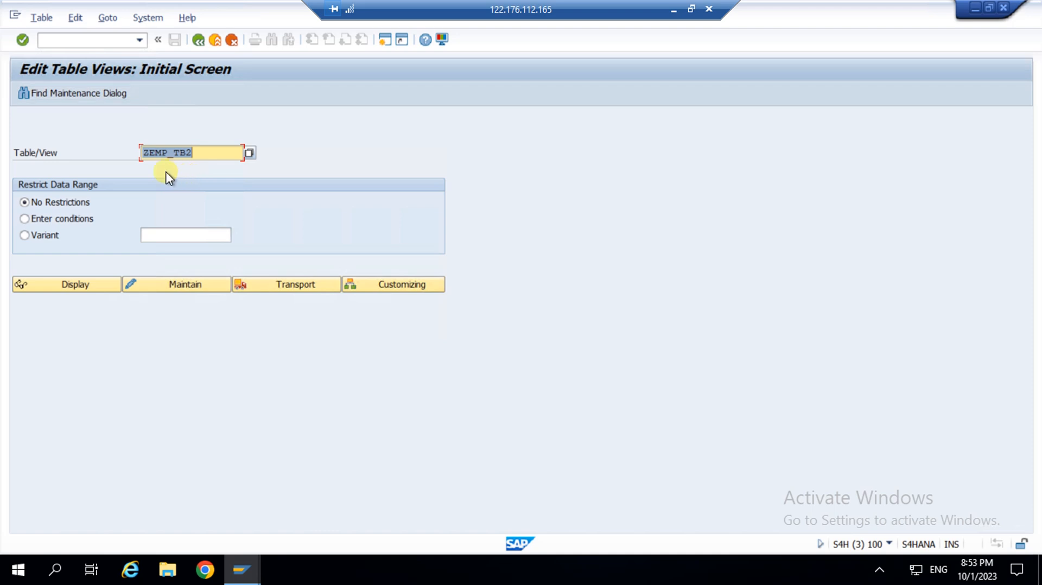
pyautogui.click(212, 149)
pyautogui.click(181, 291)
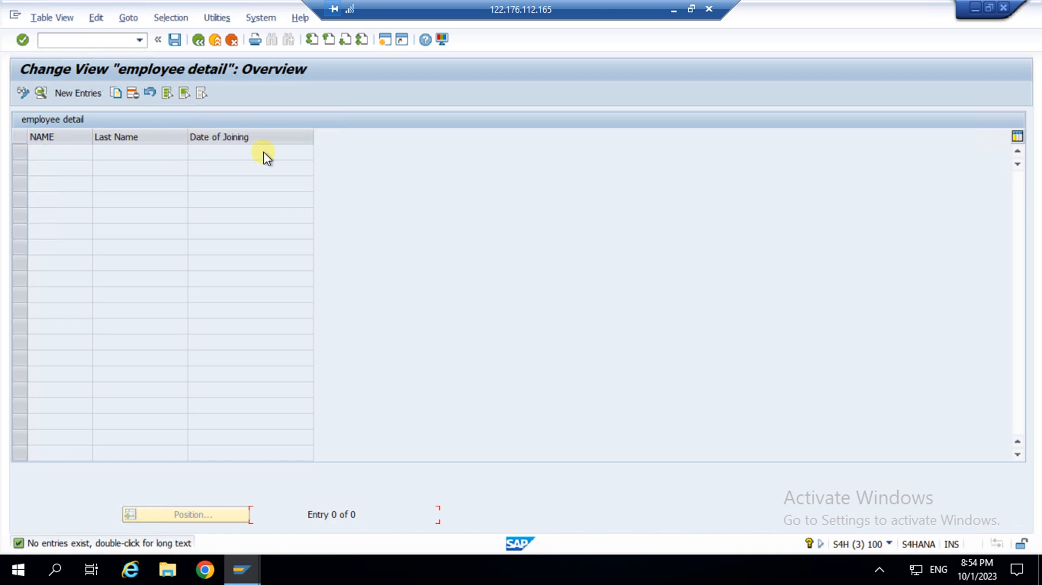
# Start a new employee entry with the employee's first and last name and joining date 23.08.2023.
pyautogui.click(77, 95)
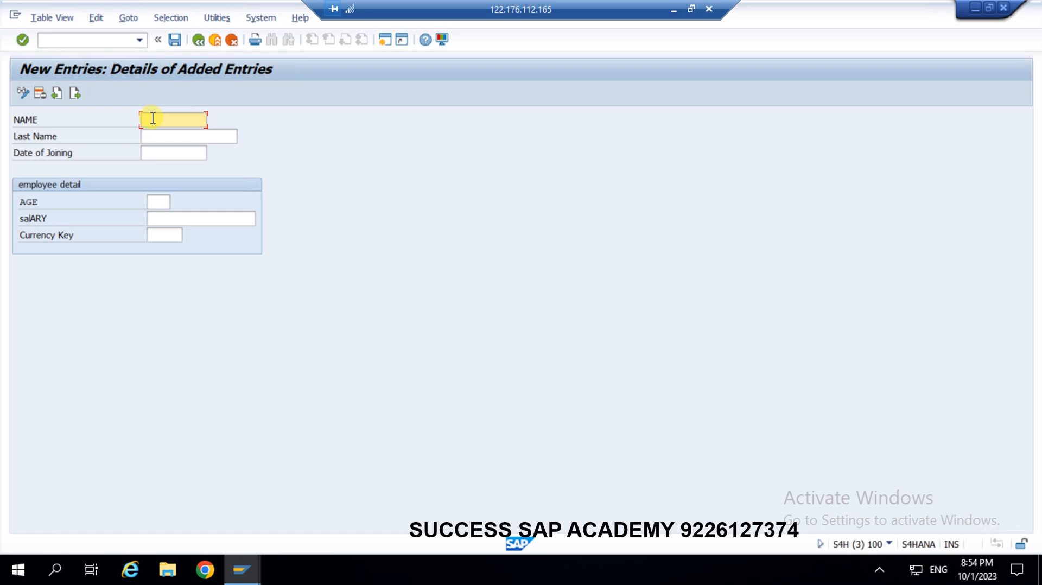
pyautogui.click(153, 119)
pyautogui.click(169, 135)
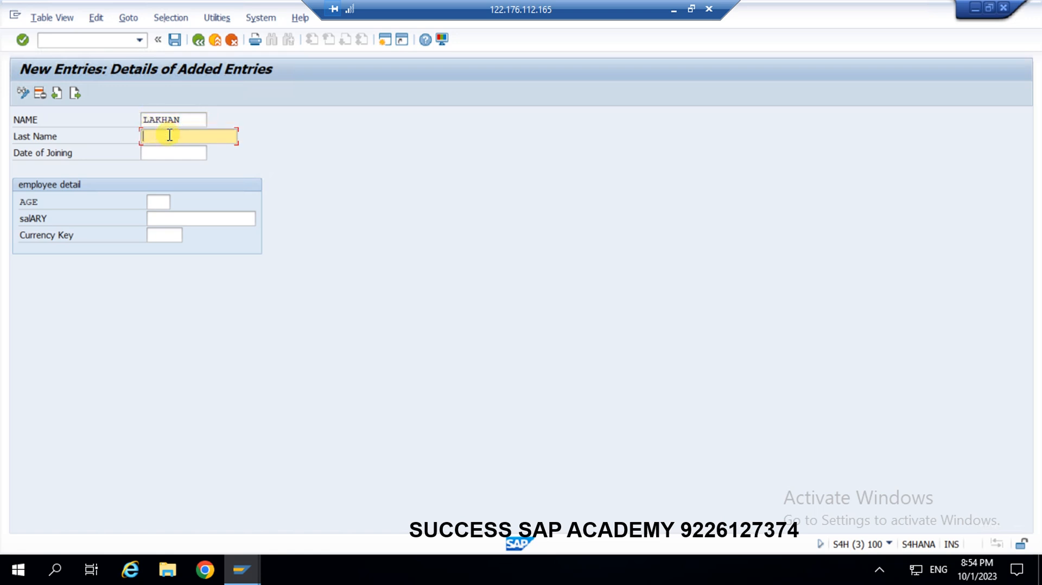
pyautogui.click(170, 153)
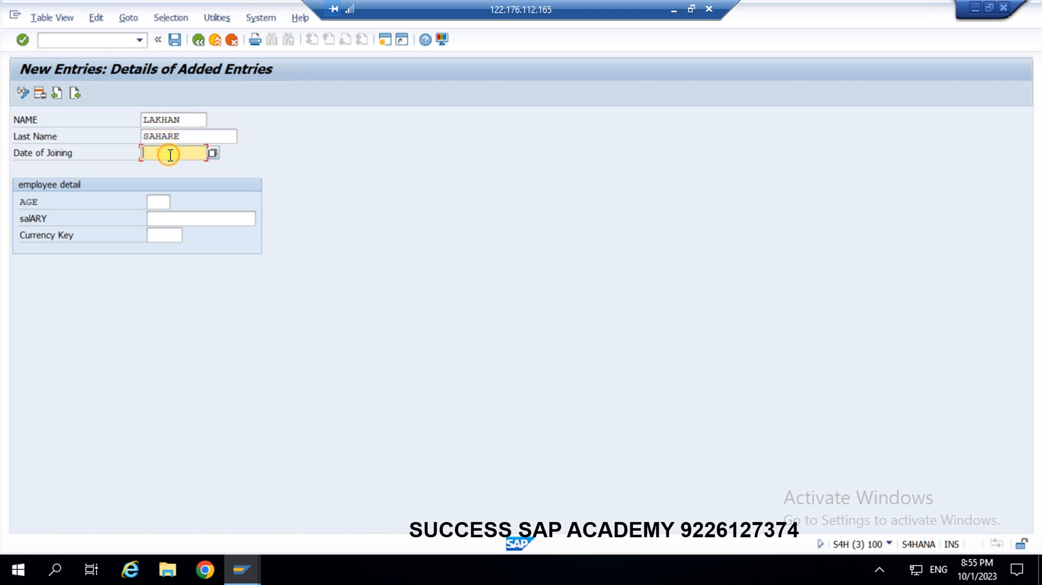
pyautogui.click(211, 152)
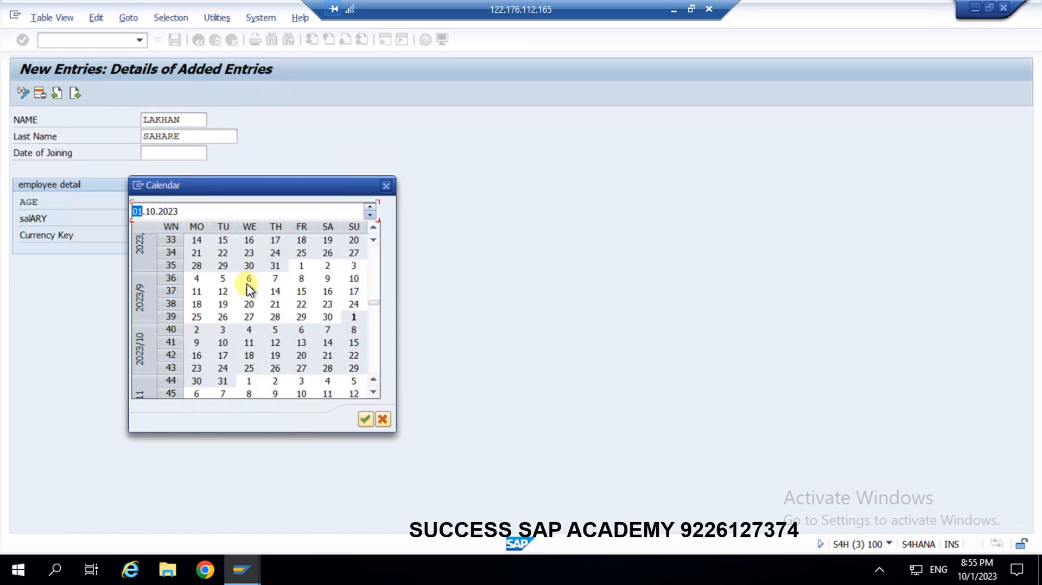
pyautogui.doubleClick(249, 253)
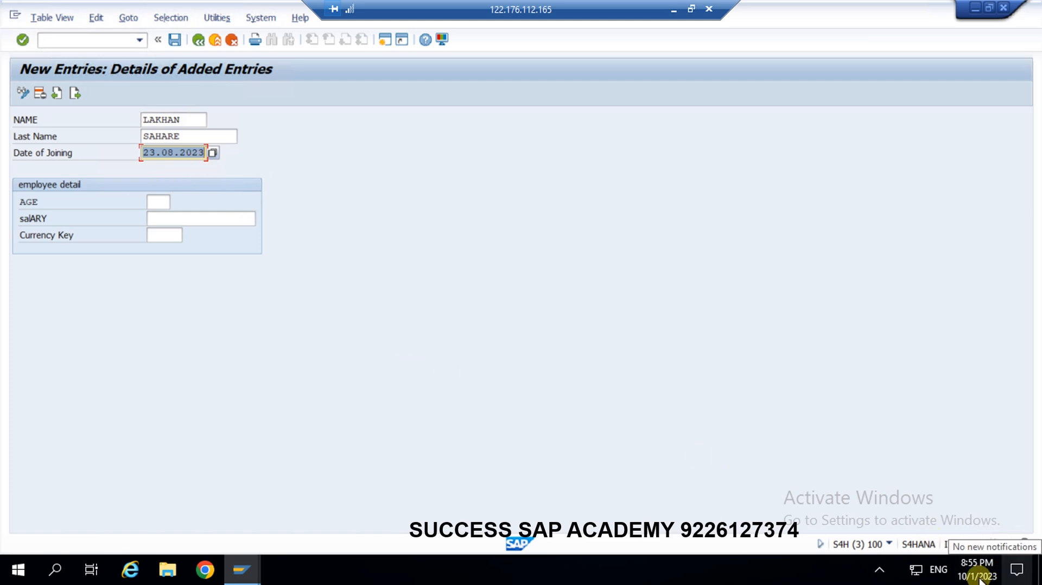
# Enter age 25, salary 30000 and currency INR, then save the record.
pyautogui.click(159, 202)
pyautogui.write('25')
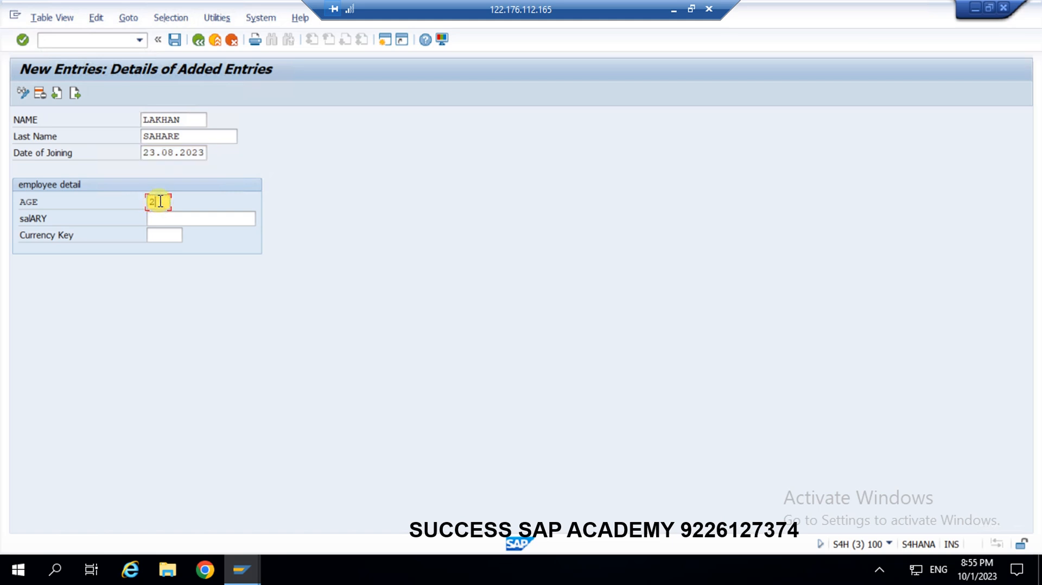
pyautogui.click(161, 218)
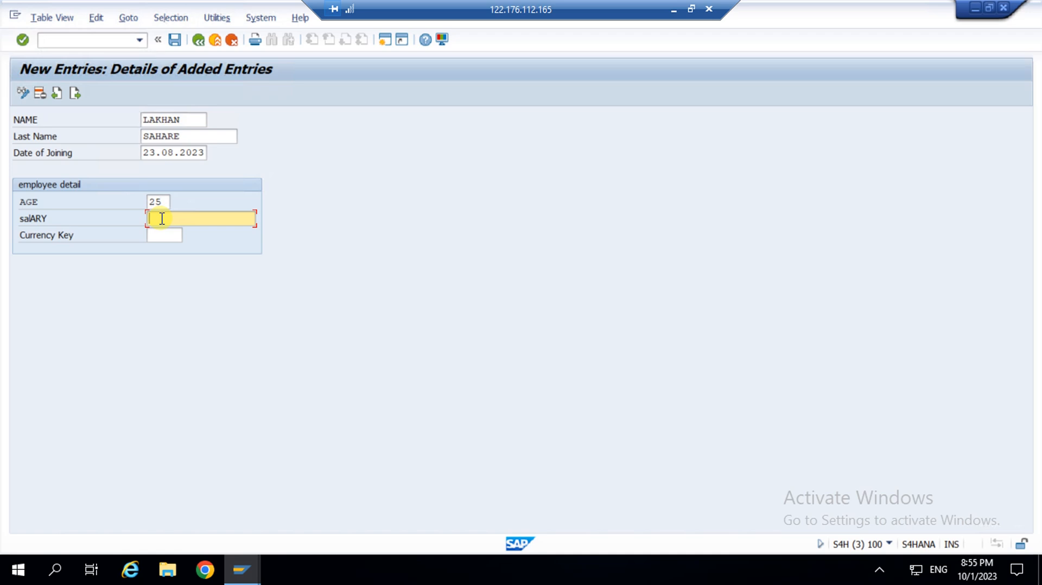
pyautogui.write('30000')
pyautogui.click(166, 237)
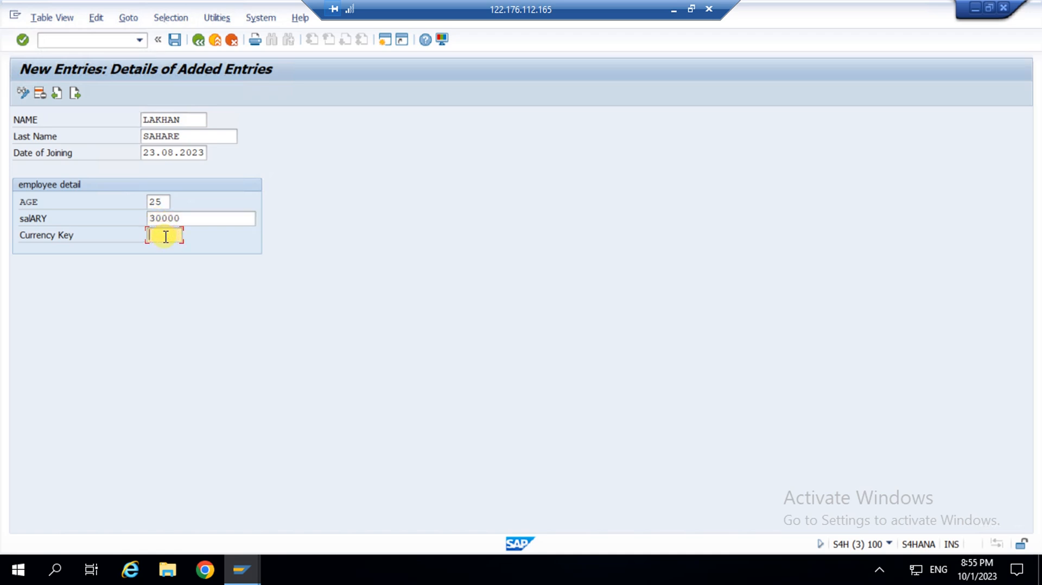
pyautogui.write('INR')
pyautogui.click(175, 40)
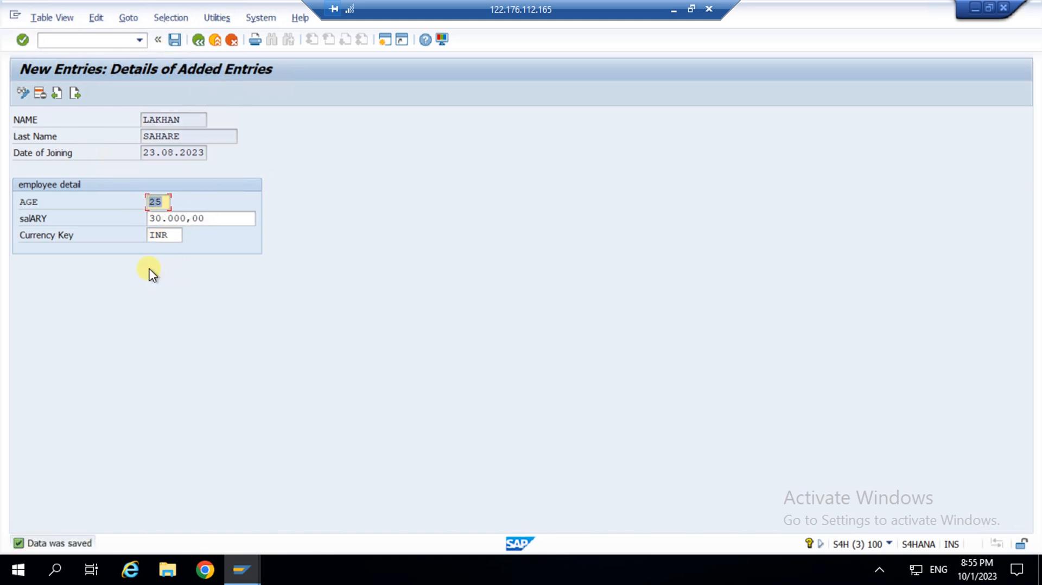
# Begin a second employee entry with first and last name and joining date 04.01.2023.
pyautogui.click(72, 94)
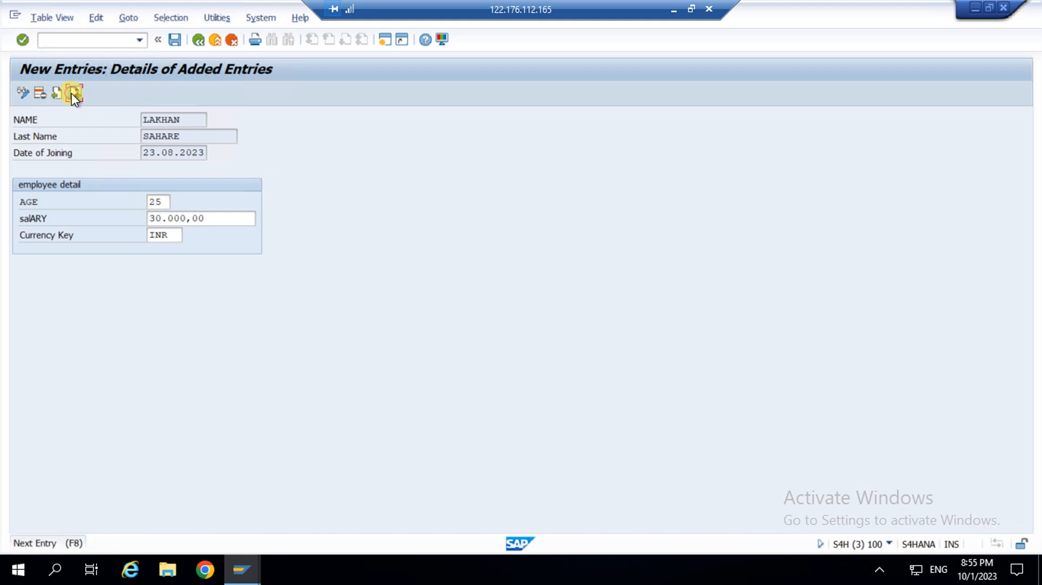
pyautogui.click(161, 119)
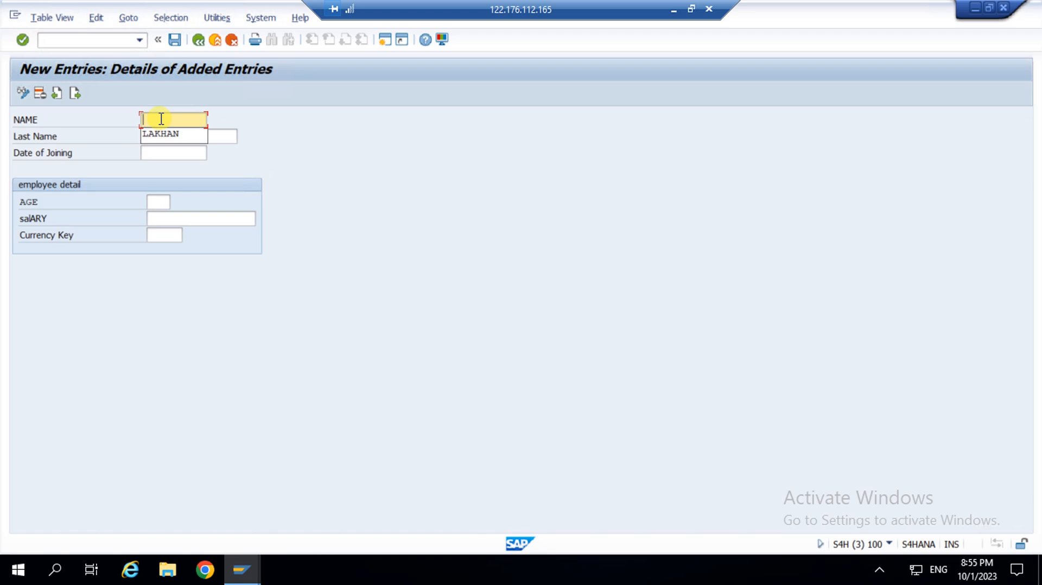
pyautogui.click(163, 136)
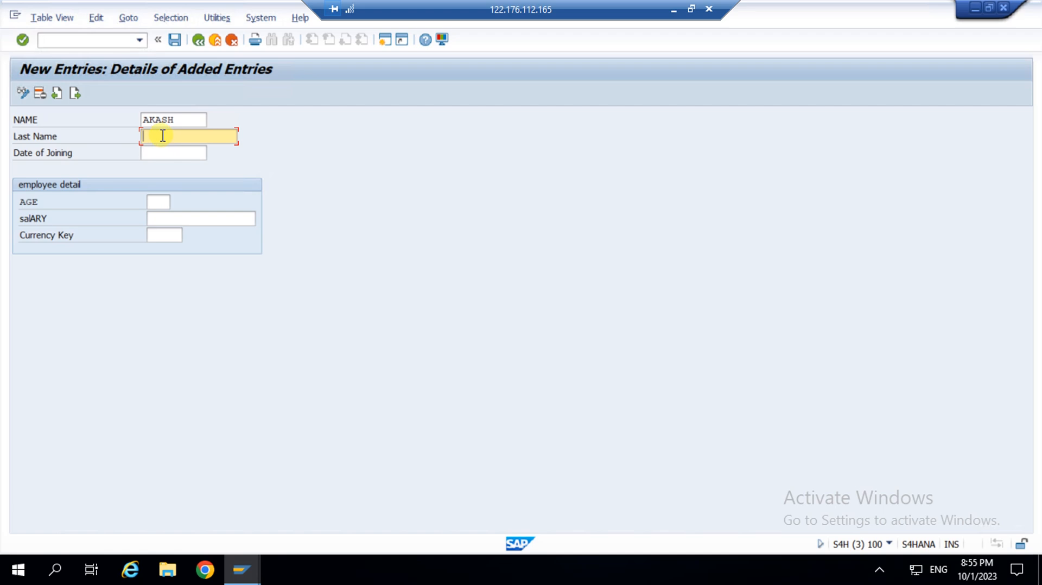
pyautogui.click(169, 152)
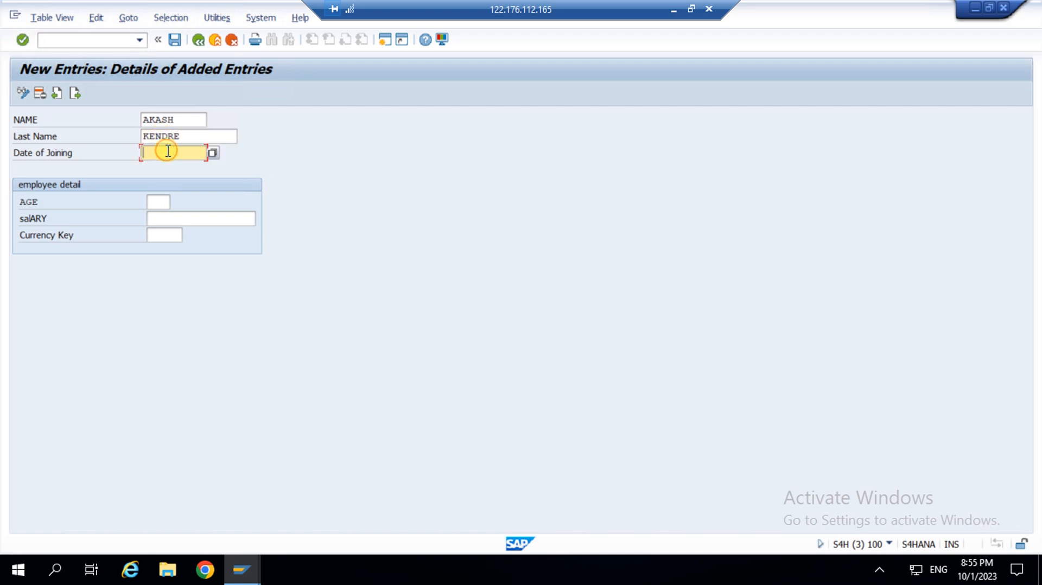
pyautogui.click(213, 154)
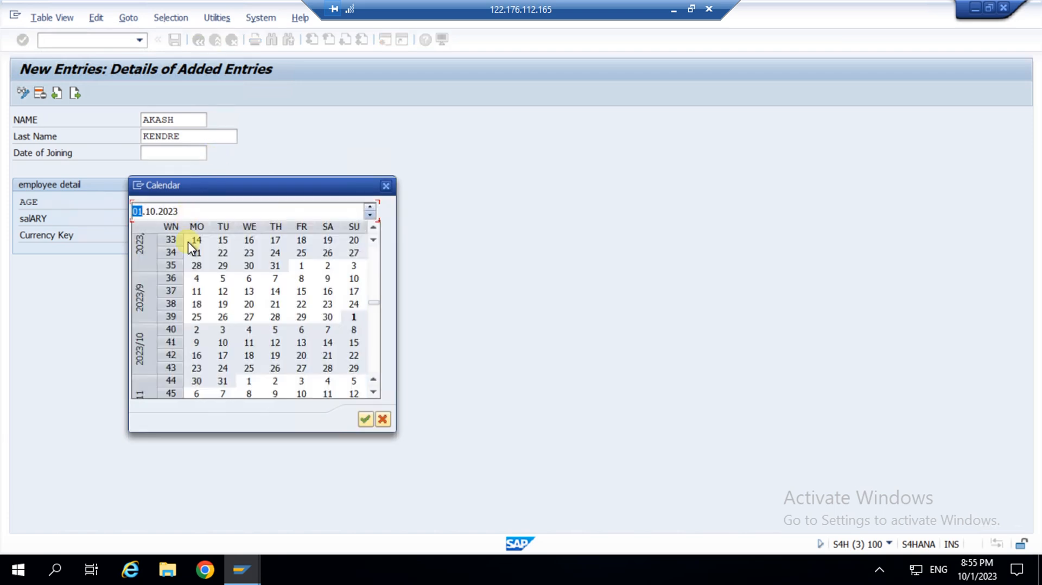
pyautogui.scroll(1, 256, 298)
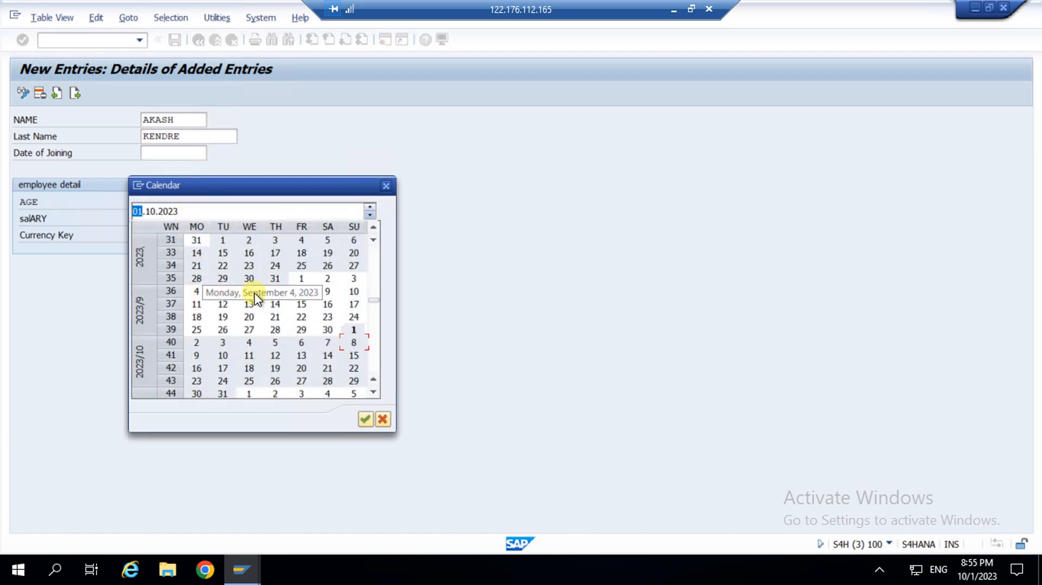
pyautogui.scroll(10, 251, 241)
pyautogui.doubleClick(251, 241)
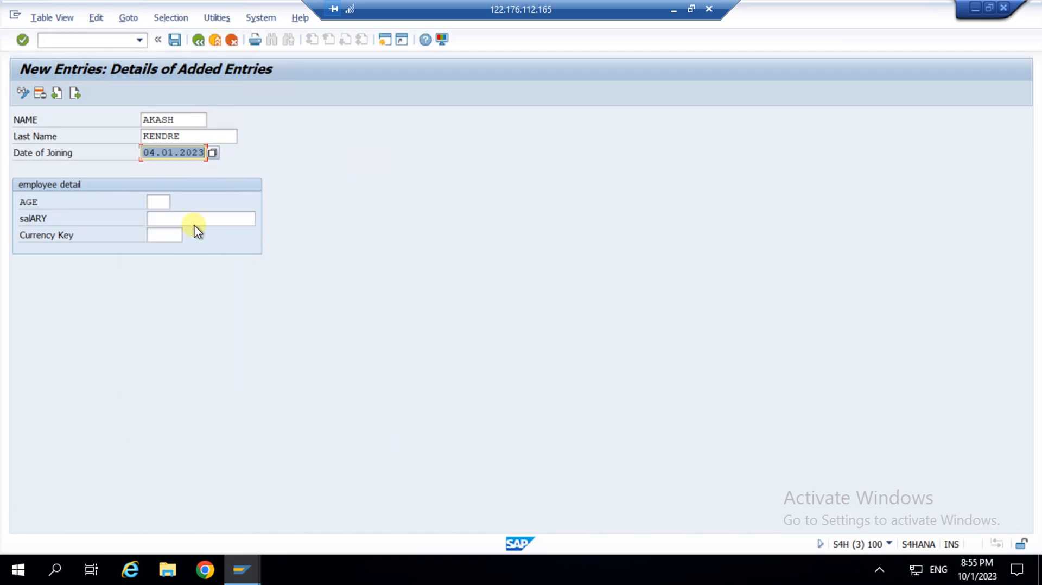
# Enter age 27, salary 40000 and currency INR, save, and return to the added-entries overview.
pyautogui.click(159, 202)
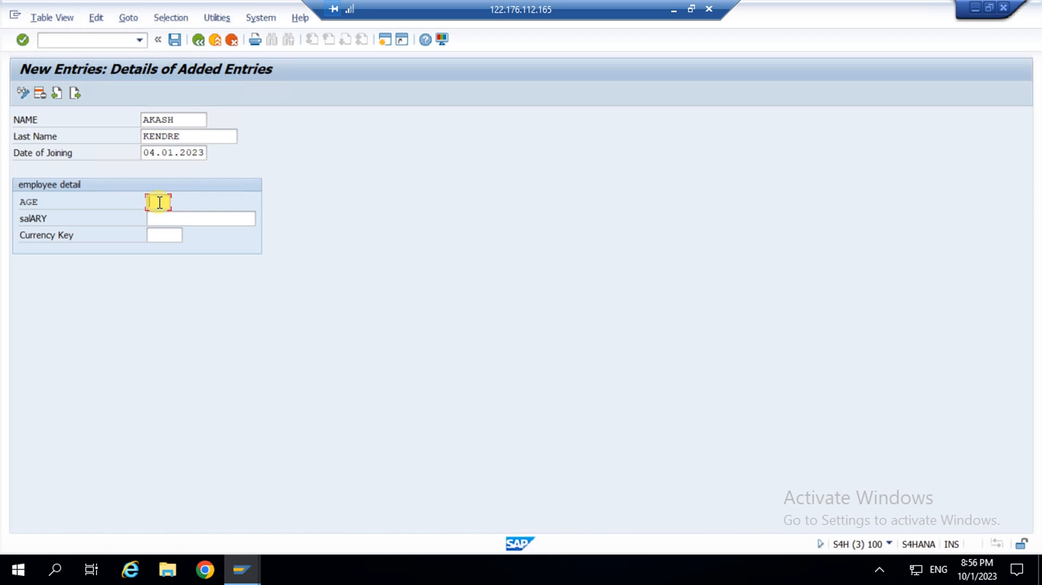
pyautogui.write('27')
pyautogui.click(167, 219)
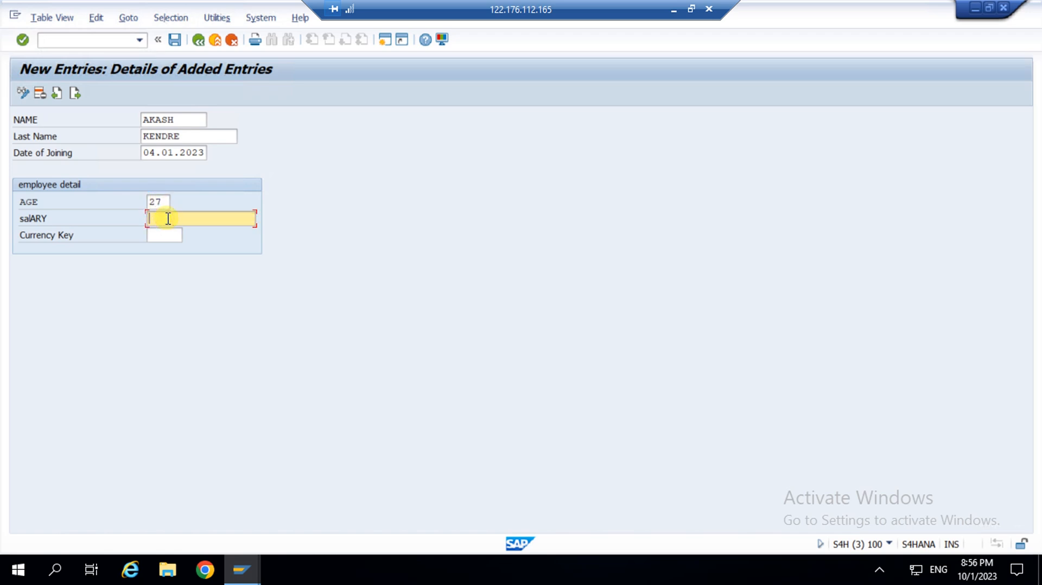
pyautogui.write('40000')
pyautogui.click(171, 236)
pyautogui.write('INR')
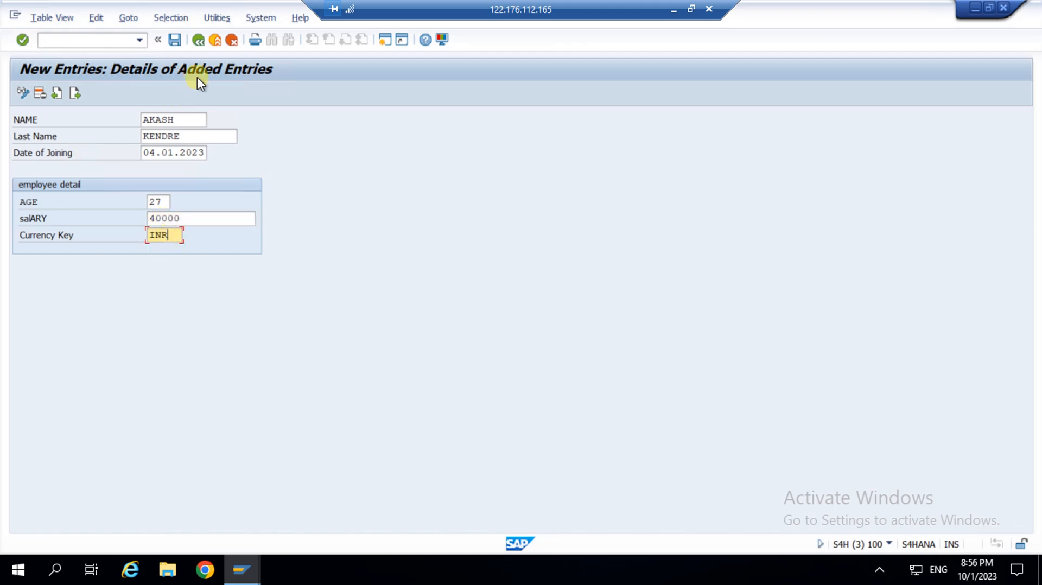
pyautogui.click(175, 40)
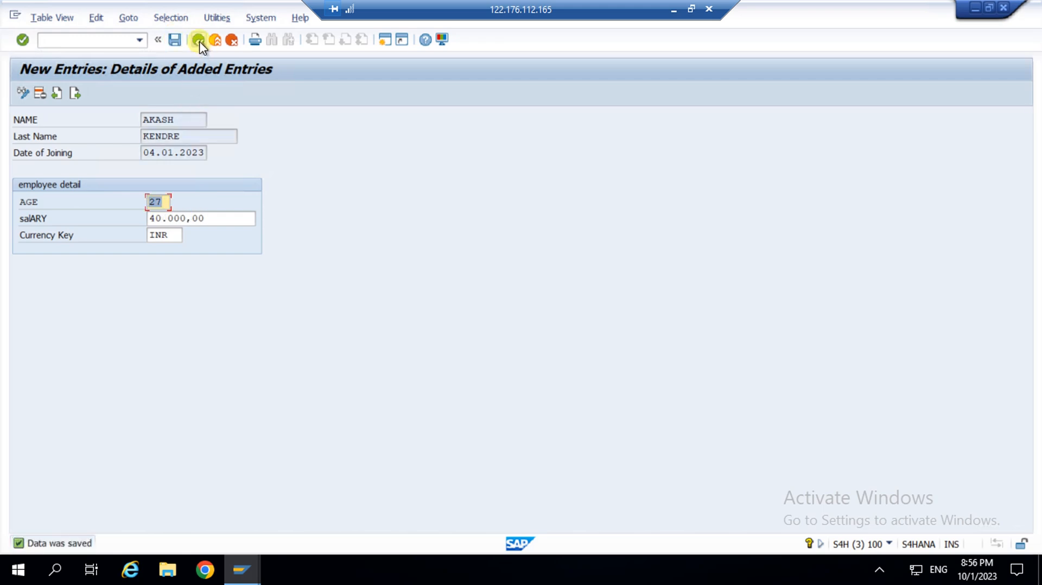
pyautogui.click(198, 41)
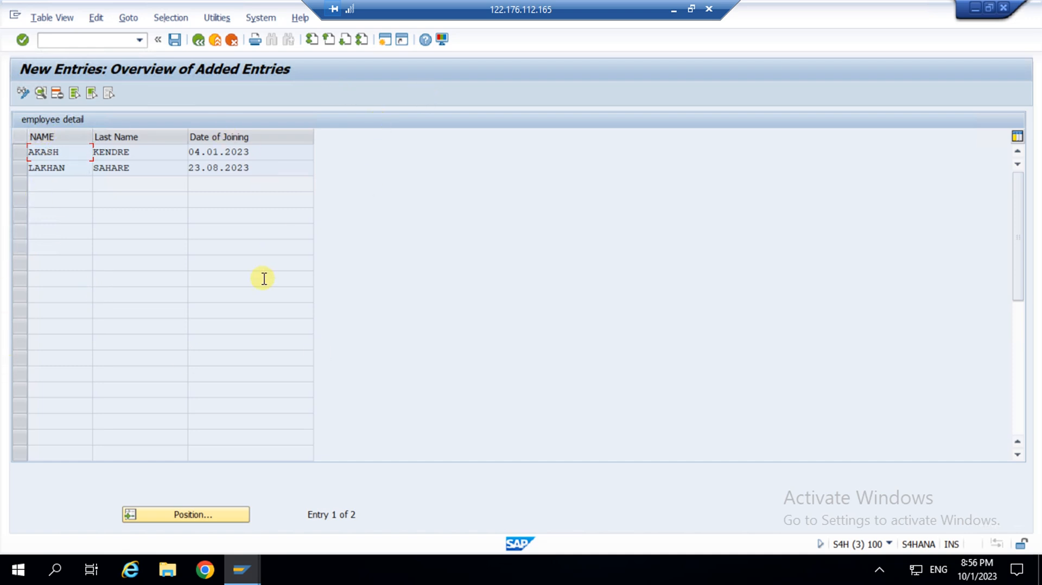
# Select the two employee rows, then go back to the Change View "employee detail" overview.
pyautogui.click(69, 155)
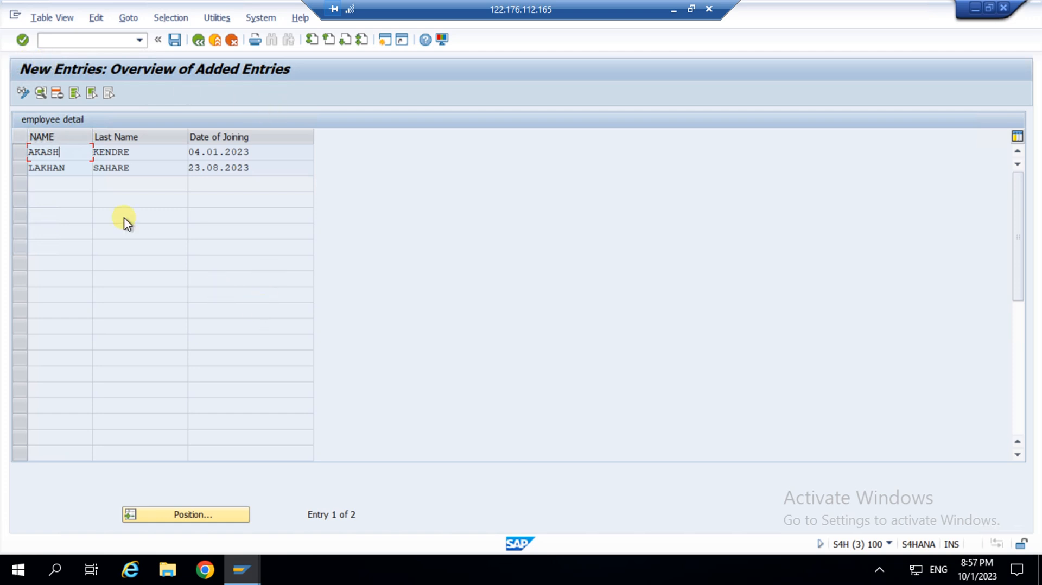
pyautogui.click(57, 188)
pyautogui.click(73, 169)
pyautogui.click(41, 186)
pyautogui.click(199, 41)
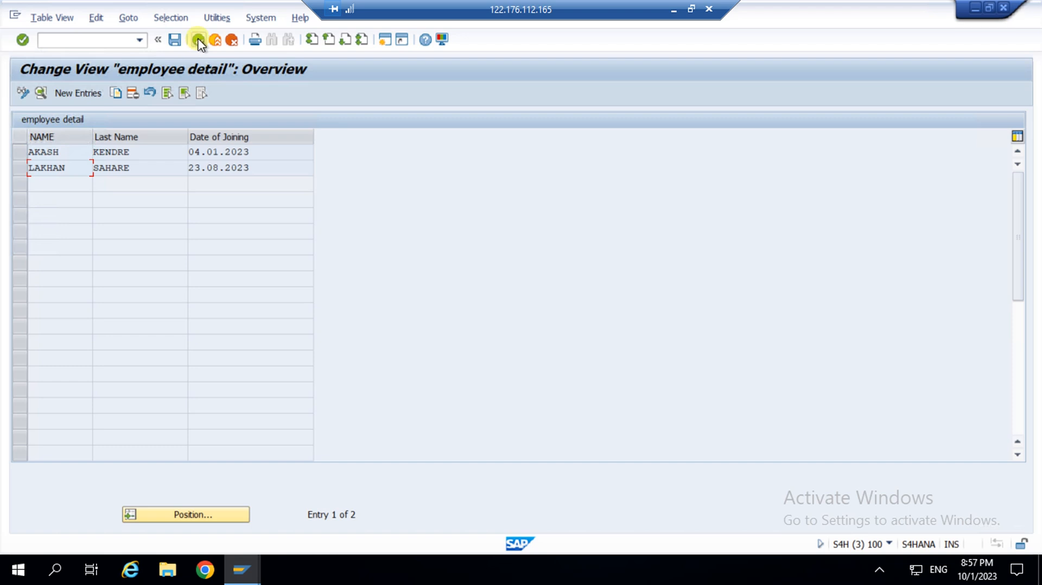
# Leave SM30 and switch to the Data Browser window showing ZEMP_TB2 contents.
pyautogui.click(198, 40)
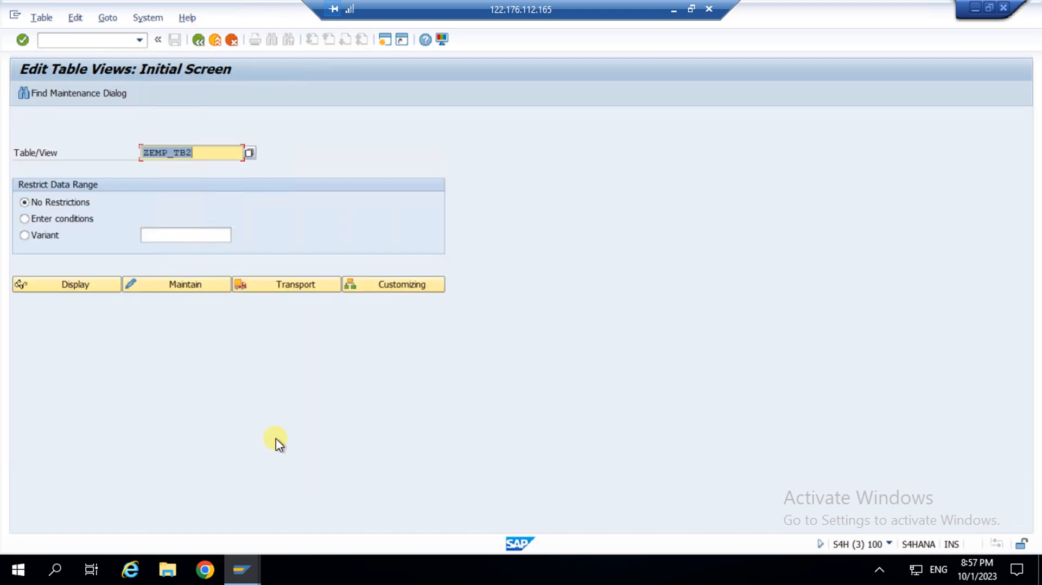
pyautogui.click(245, 574)
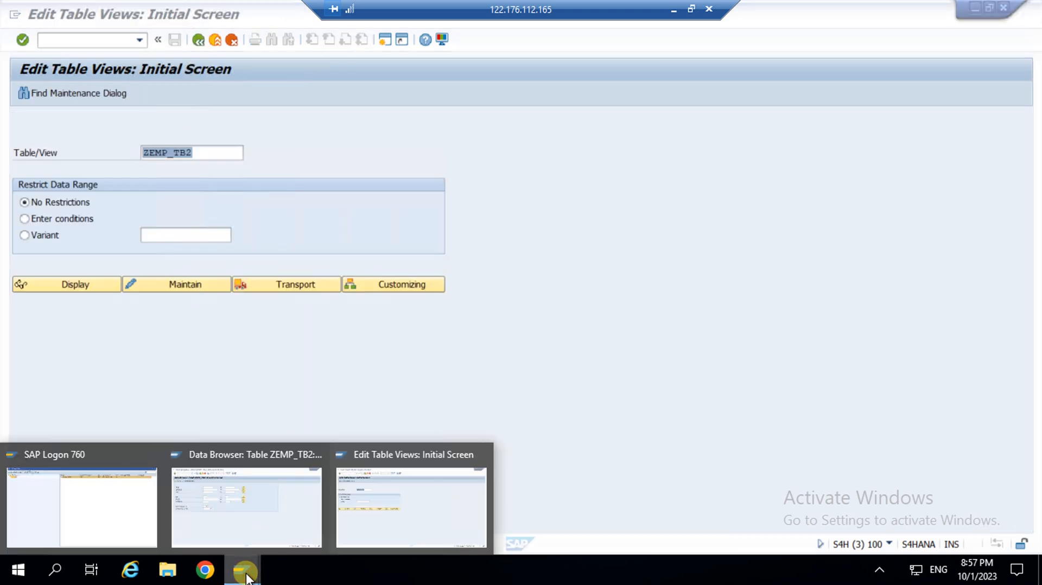
pyautogui.click(247, 519)
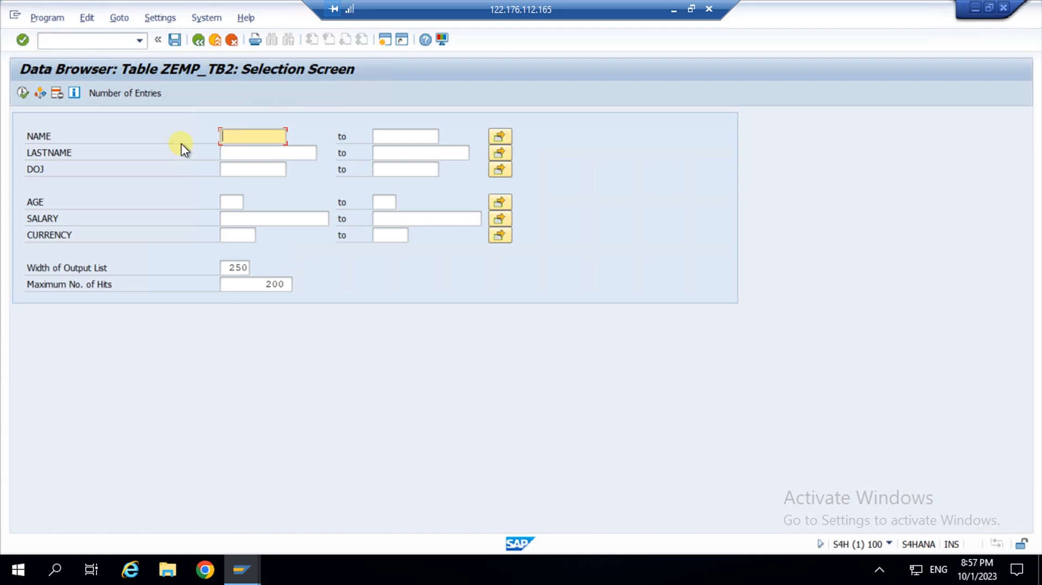
pyautogui.click(198, 39)
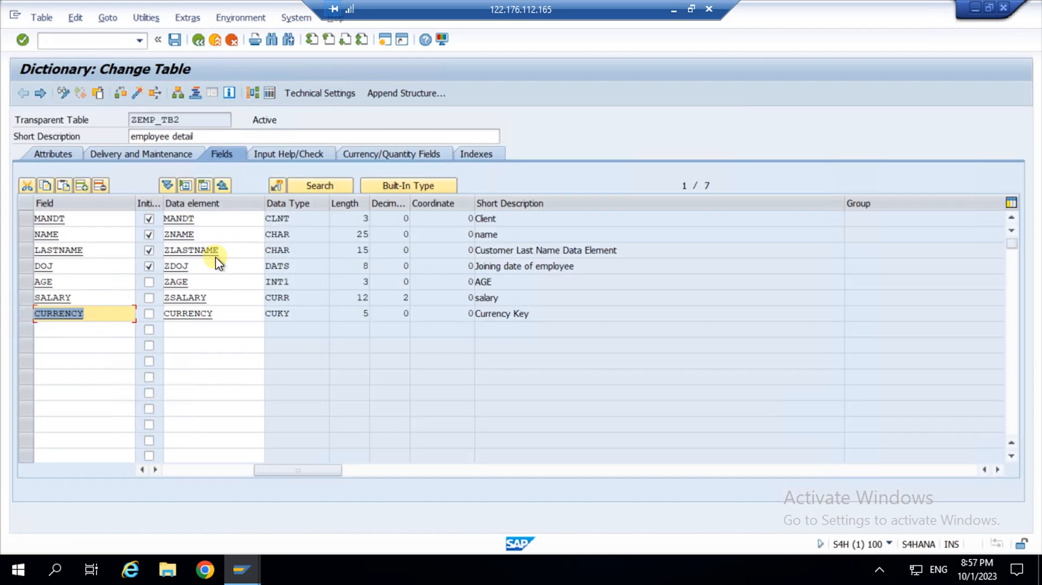
pyautogui.click(230, 314)
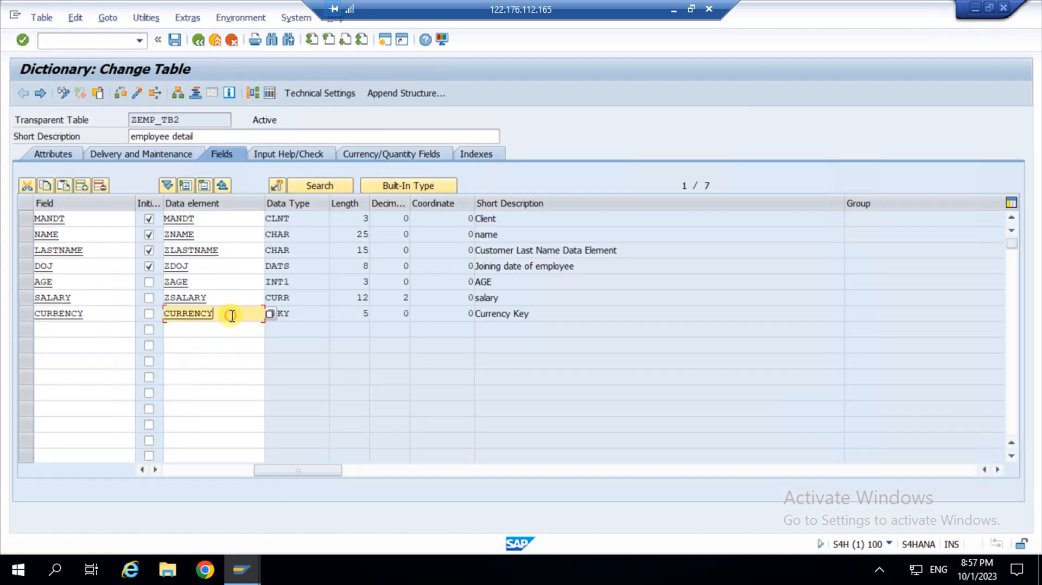
pyautogui.click(269, 94)
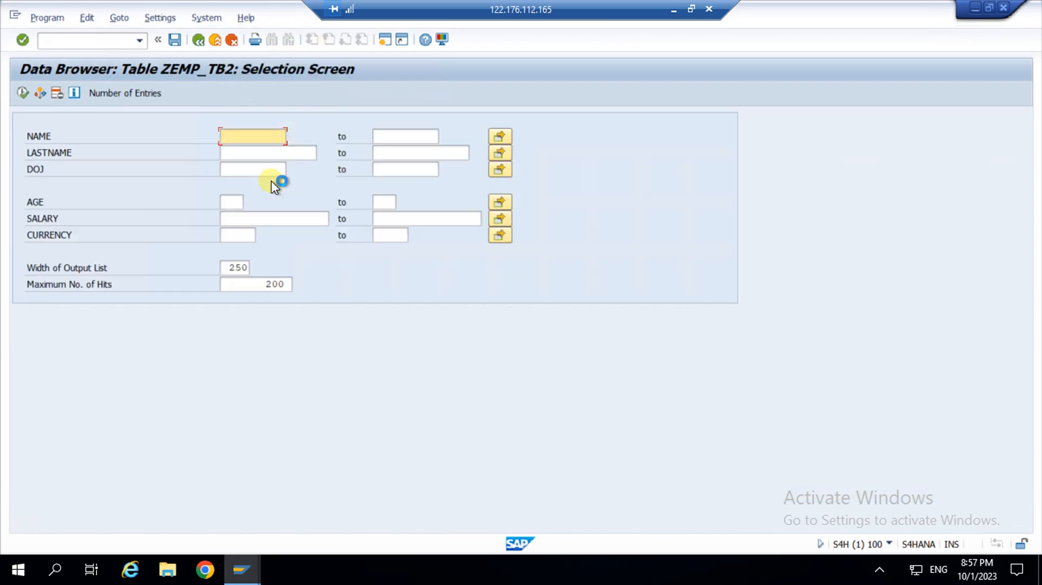
# Count the table's entries, confirming 2 records, and close the count dialog.
pyautogui.click(115, 93)
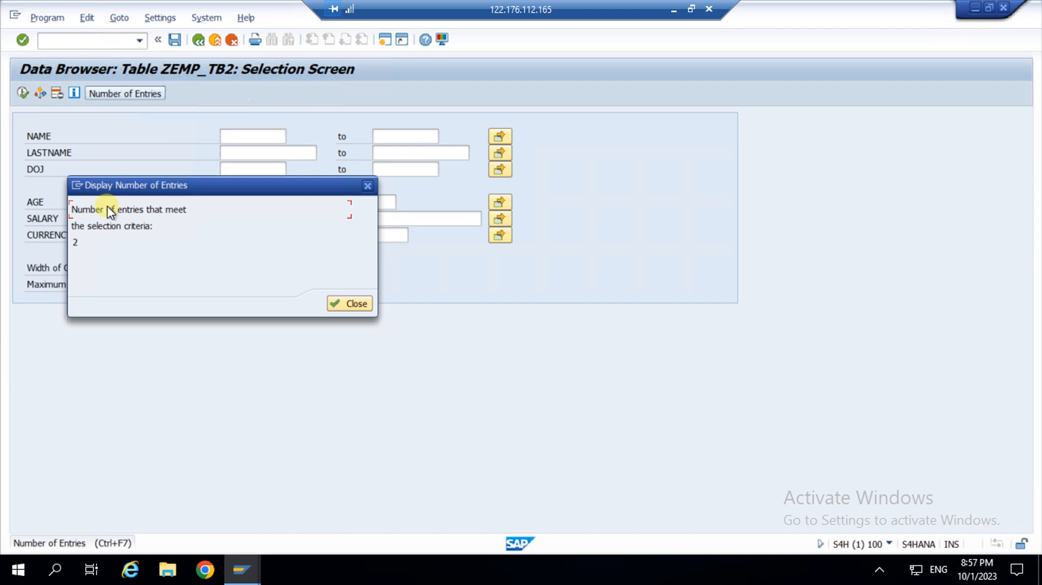
pyautogui.click(81, 242)
pyautogui.doubleClick(81, 243)
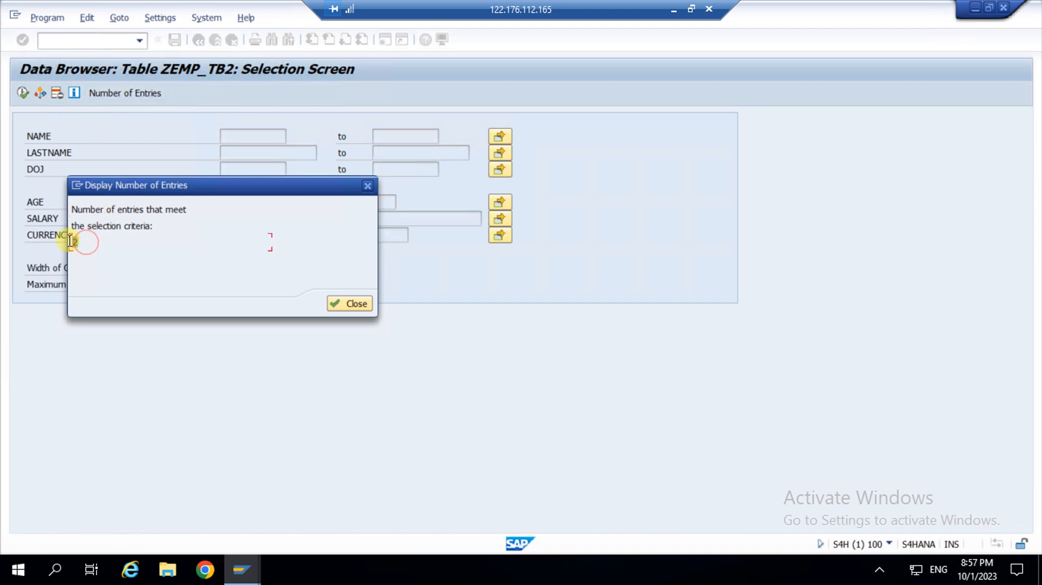
pyautogui.click(123, 245)
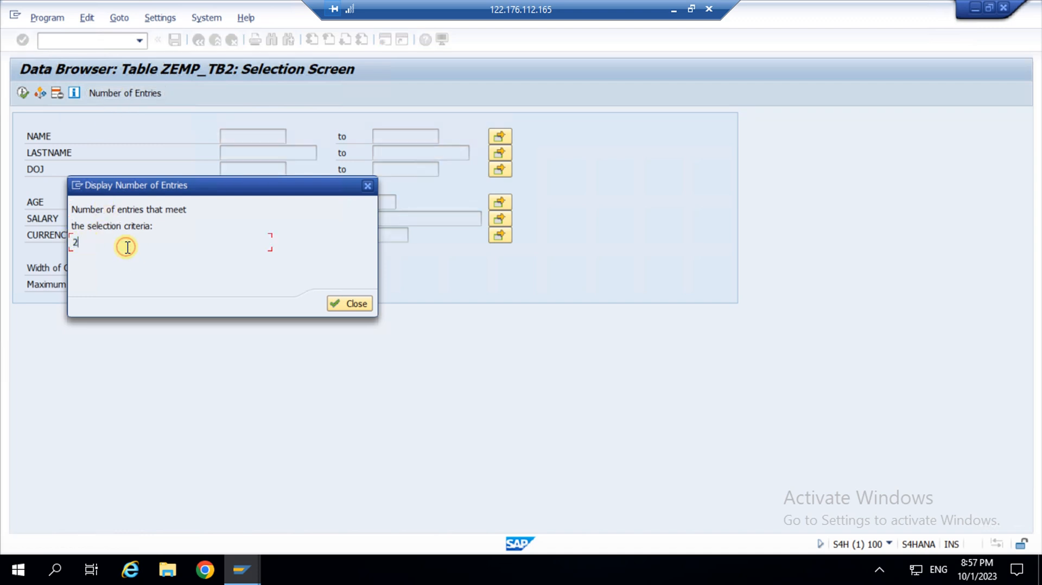
pyautogui.click(347, 304)
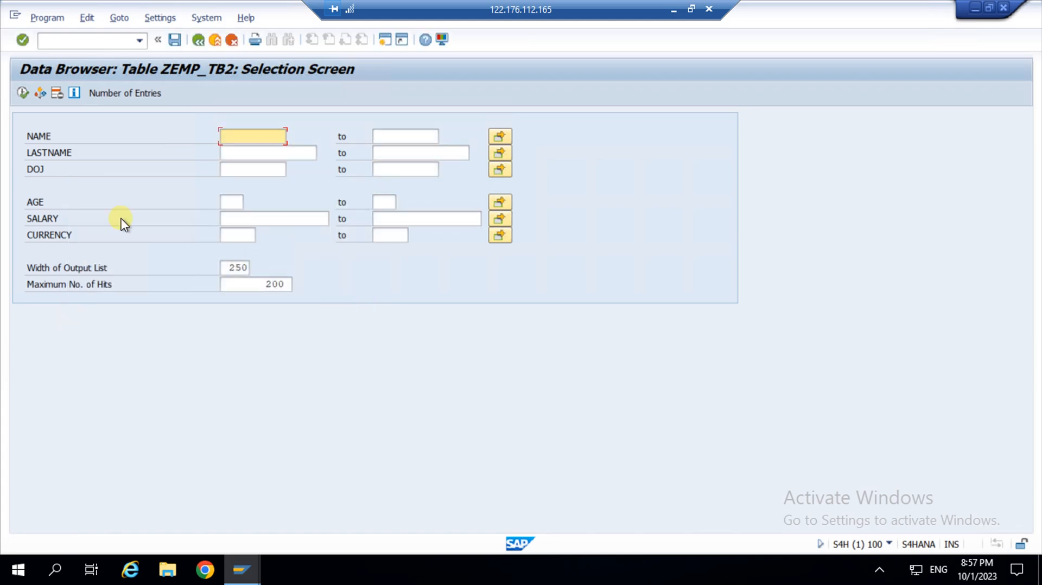
# Execute the selection to list both ZEMP_TB2 rows, then return to the selection screen.
pyautogui.click(20, 90)
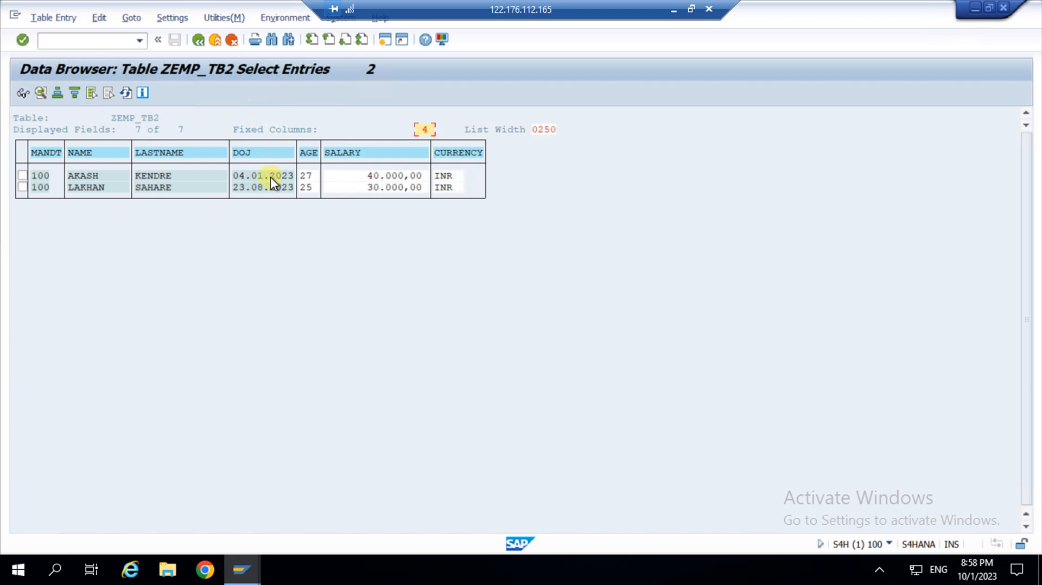
pyautogui.click(198, 40)
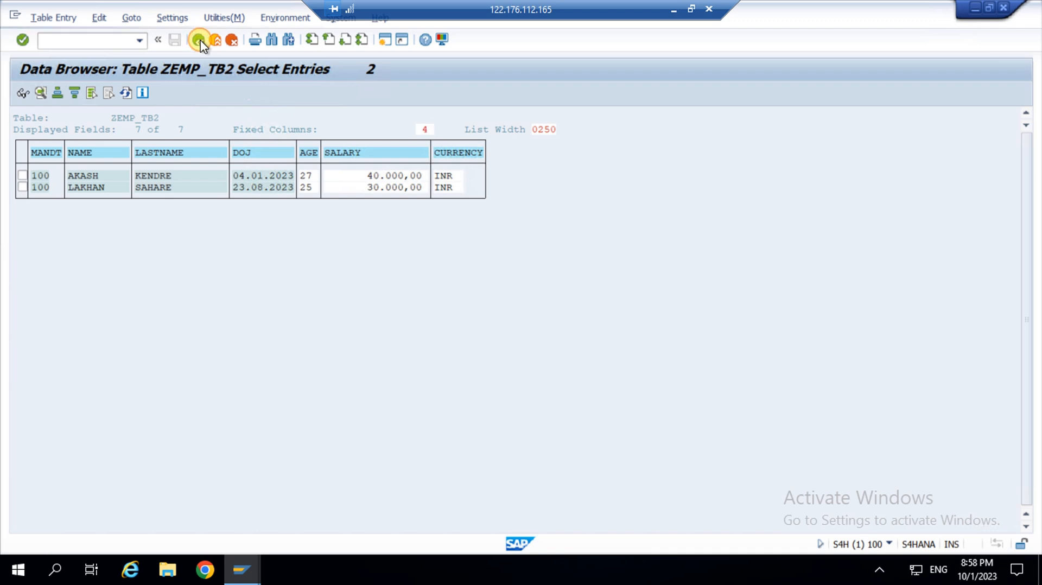
# Go back from the Data Browser to the ZEMP_TB2 Change Table fields view.
pyautogui.click(198, 41)
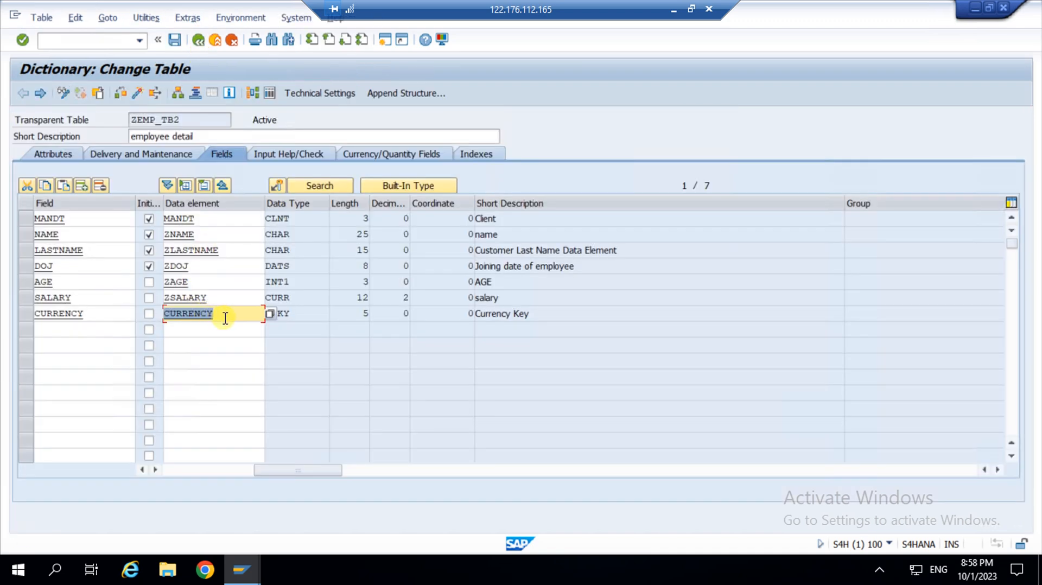
pyautogui.click(225, 317)
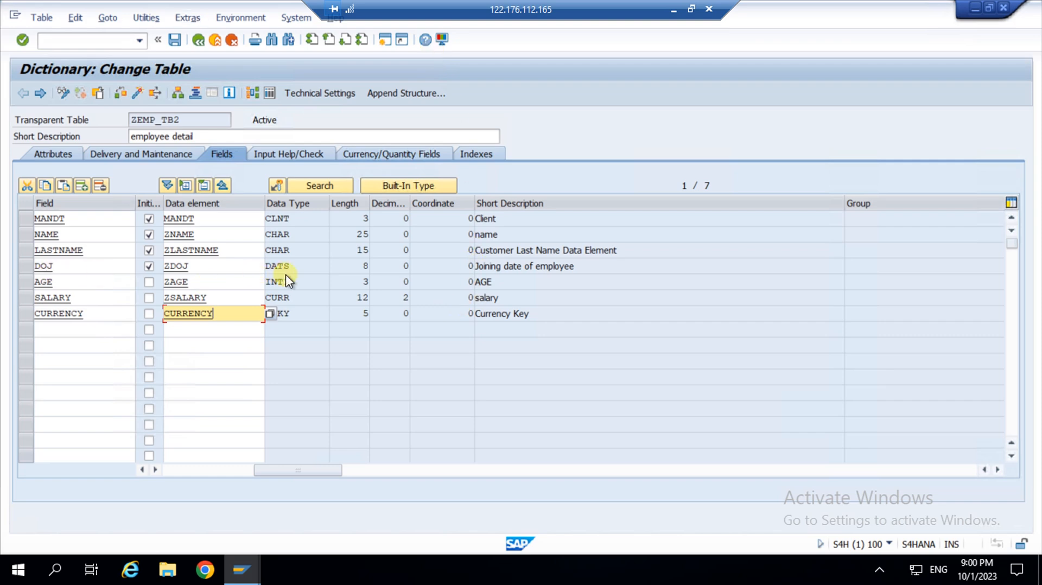
pyautogui.click(320, 93)
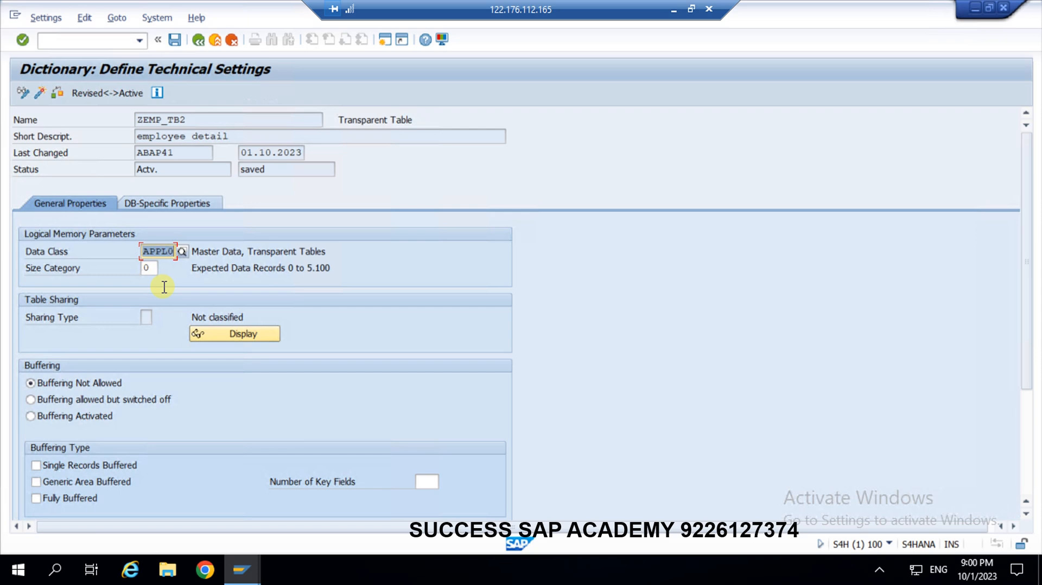
pyautogui.click(198, 40)
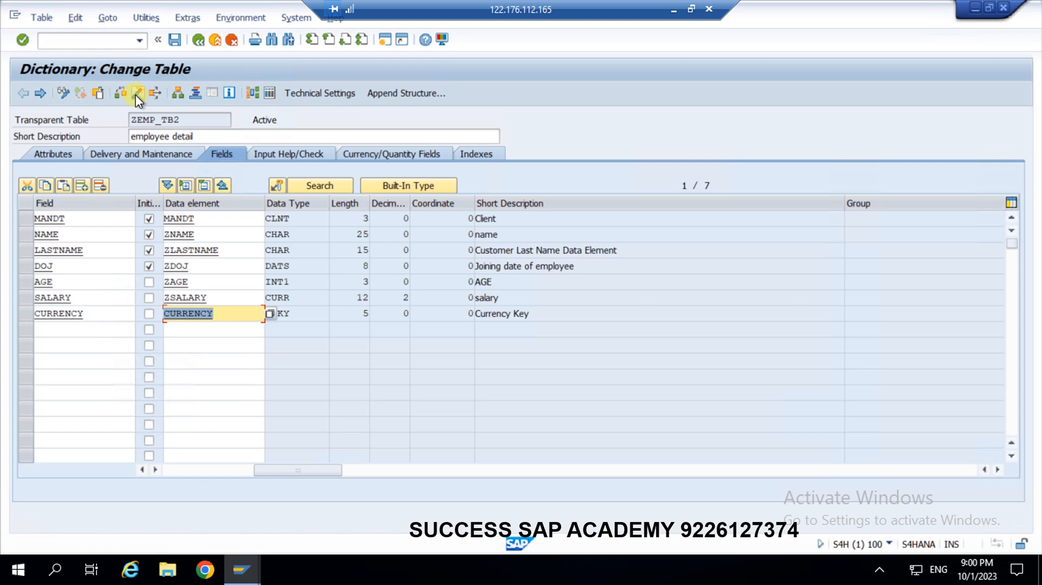
pyautogui.click(145, 262)
# Open the Table Maintenance Generator for ZEMP_TB2, check function group ZEMP_TB2, then return to the table definition.
pyautogui.click(154, 15)
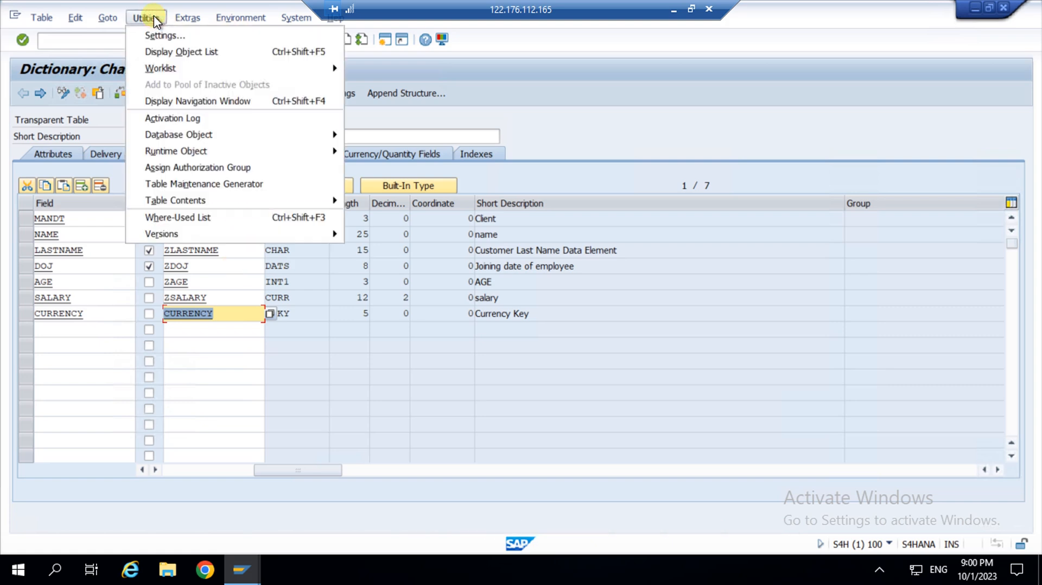
pyautogui.click(189, 184)
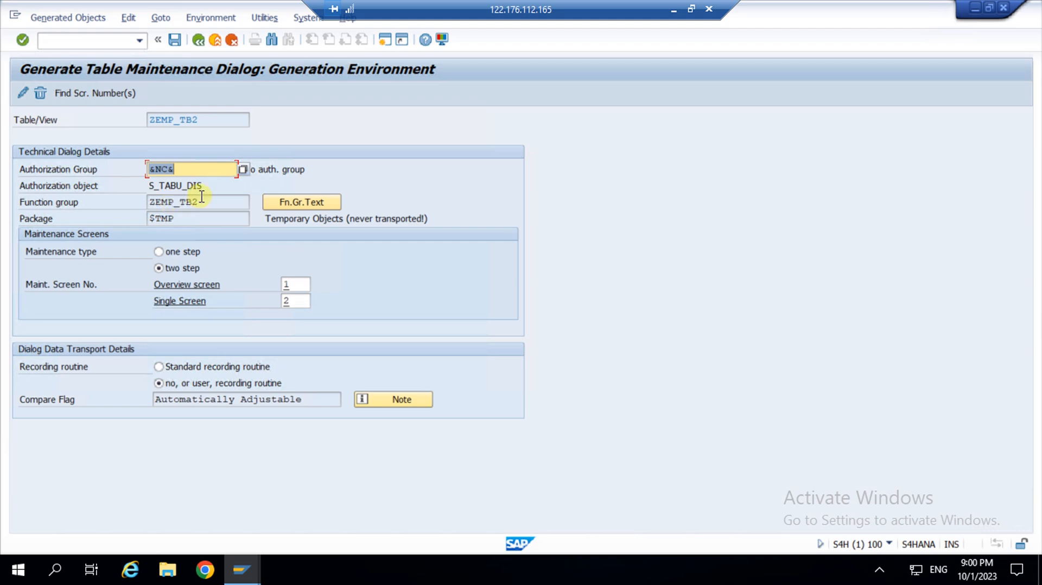
pyautogui.moveTo(203, 121); pyautogui.dragTo(134, 116)
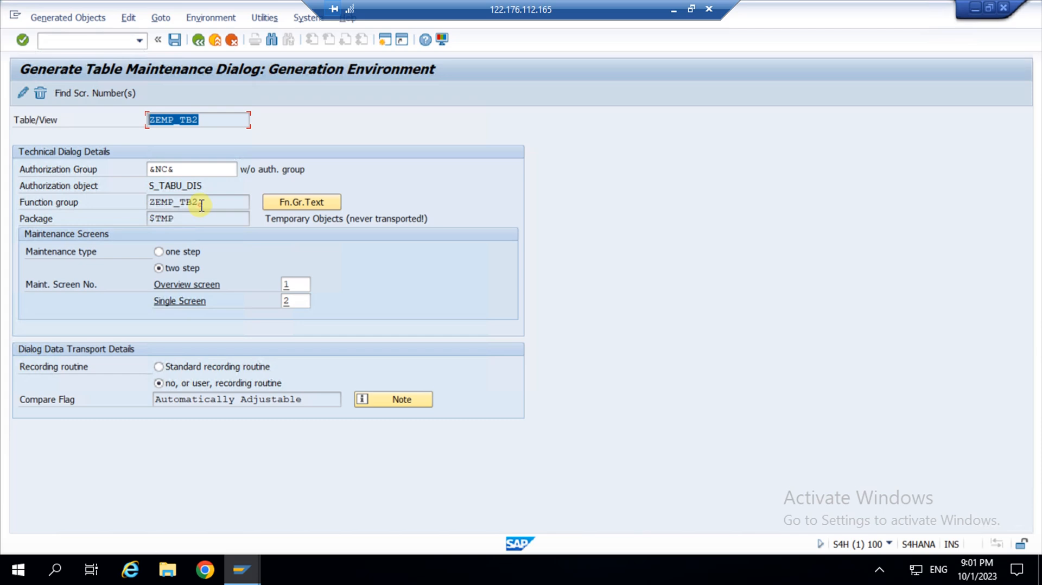
pyautogui.moveTo(202, 205); pyautogui.dragTo(133, 202)
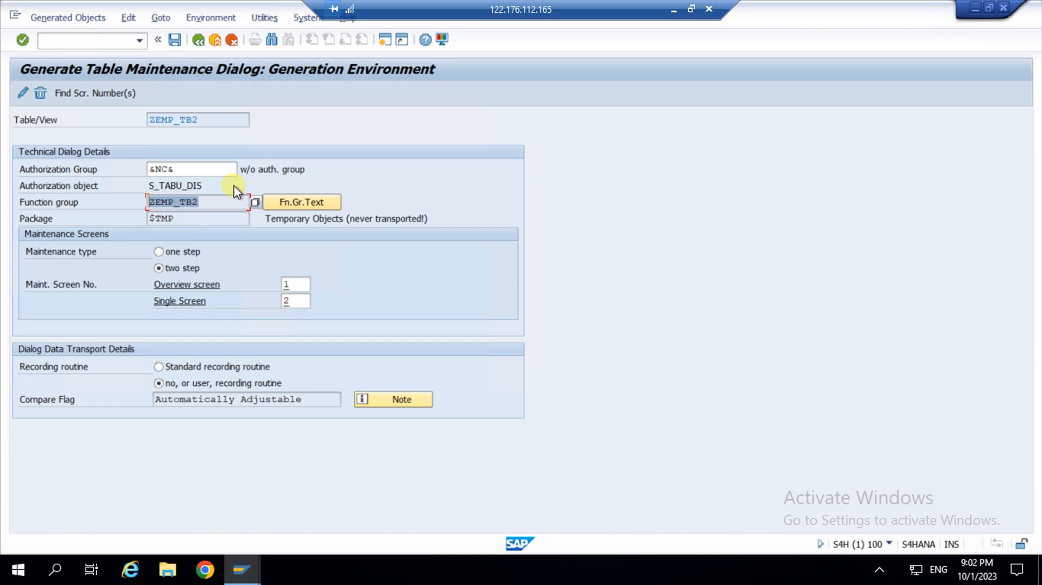
pyautogui.click(201, 41)
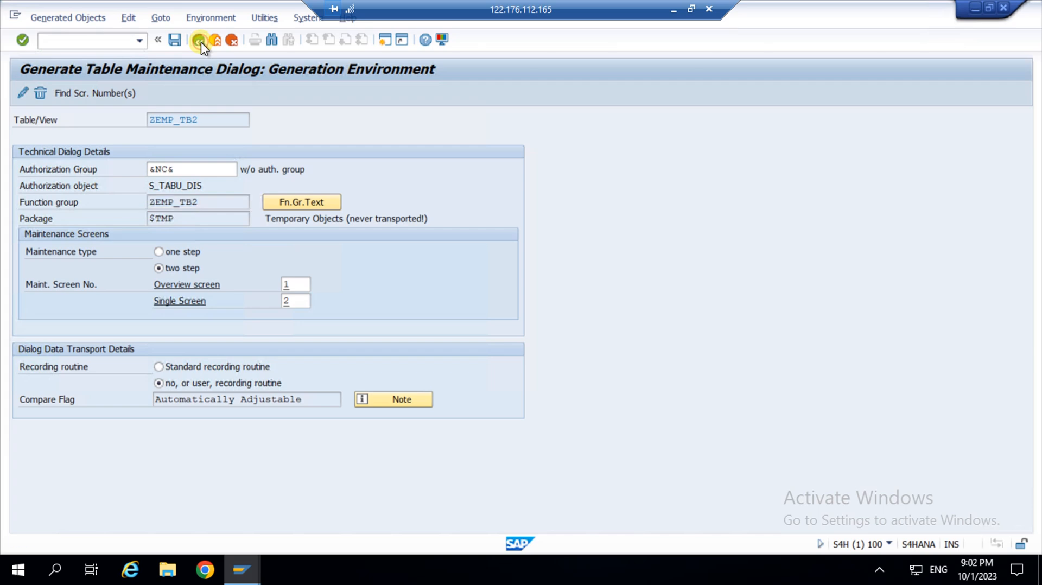
# Leave the dictionary screens and start SM30 with ZEMP_TB2 as the table/view.
pyautogui.click(200, 41)
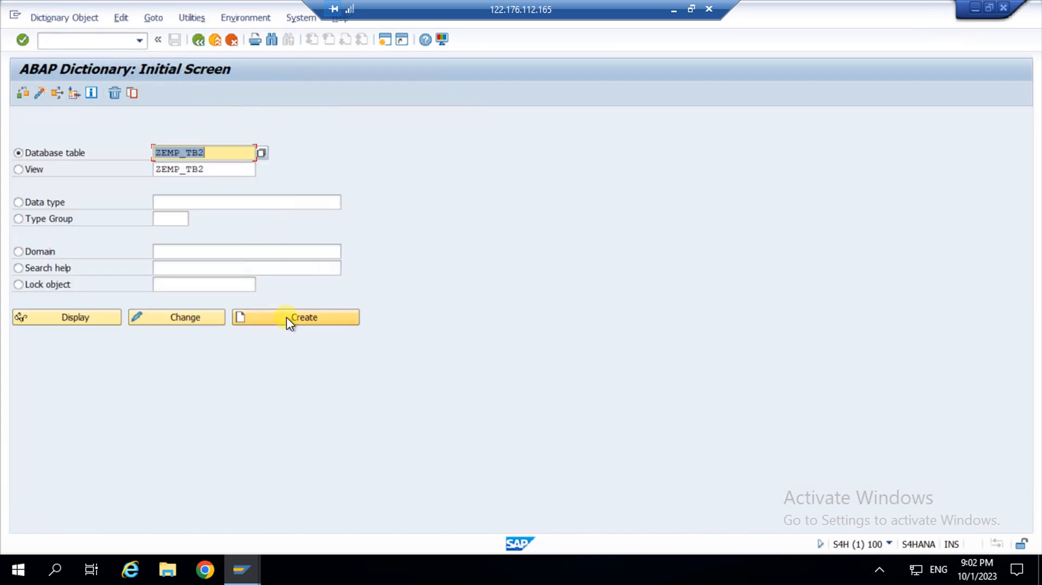
pyautogui.click(153, 319)
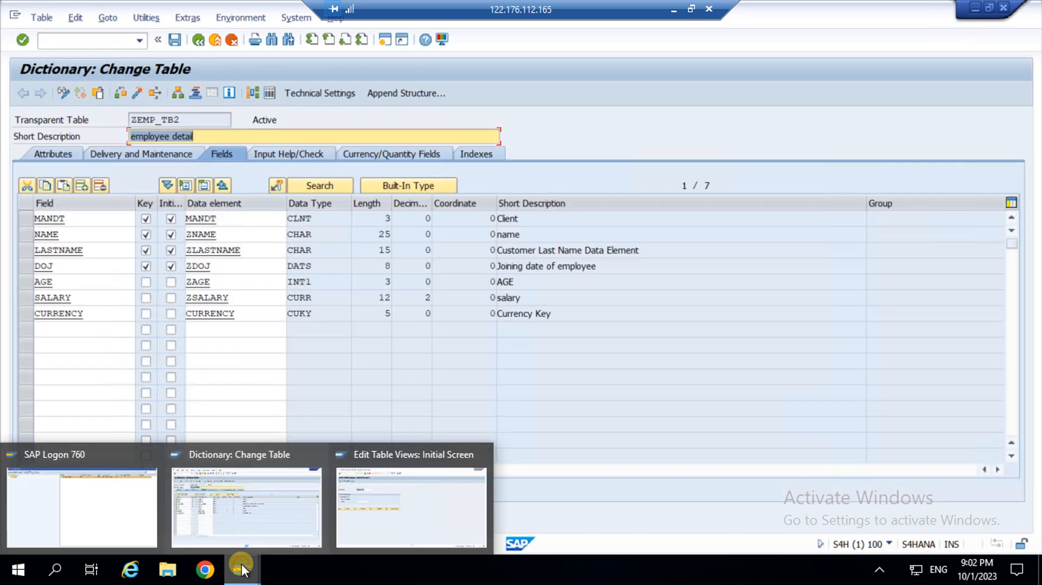
pyautogui.click(373, 499)
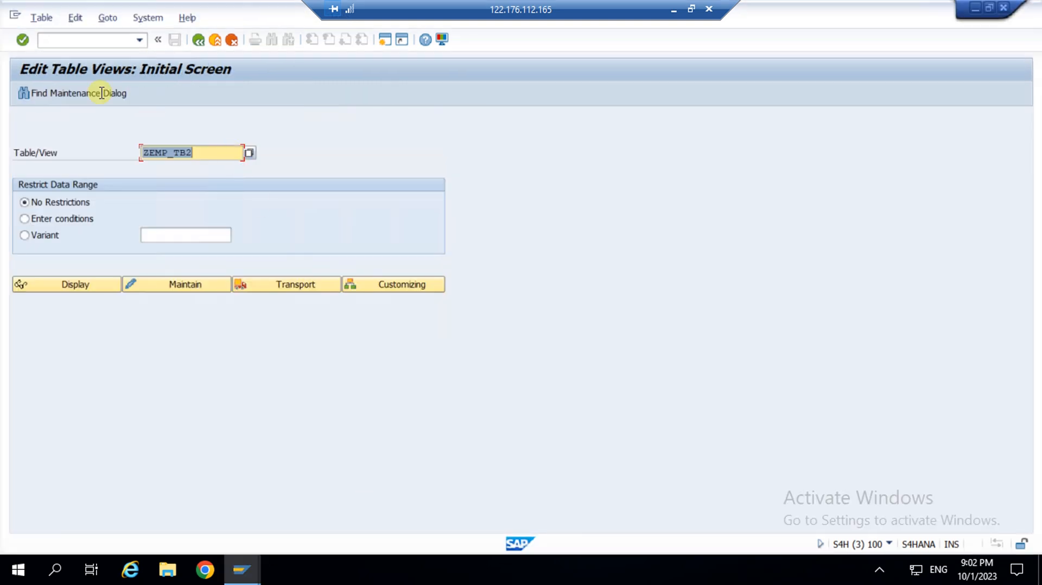
pyautogui.click(199, 42)
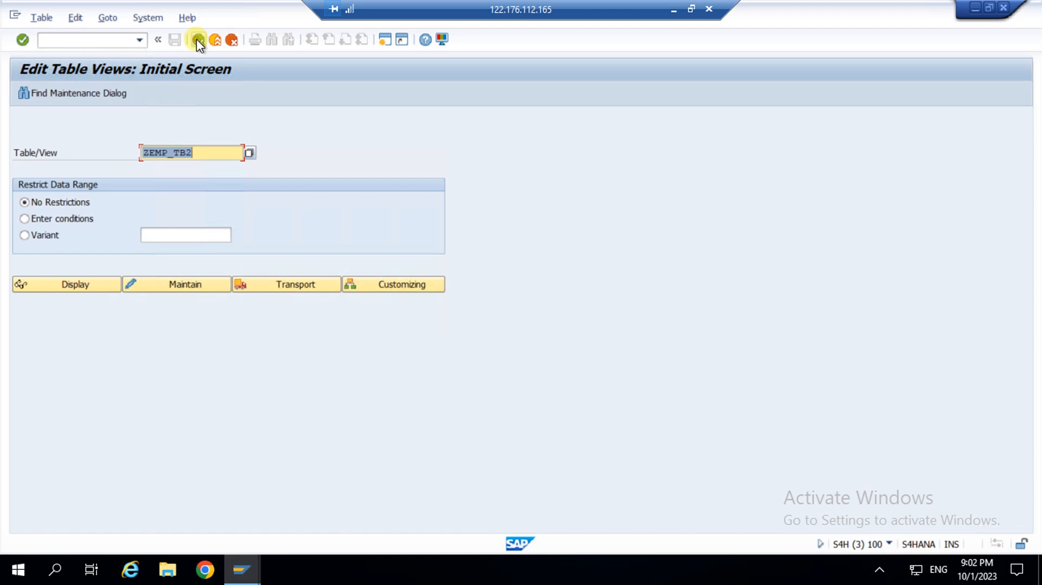
pyautogui.click(69, 40)
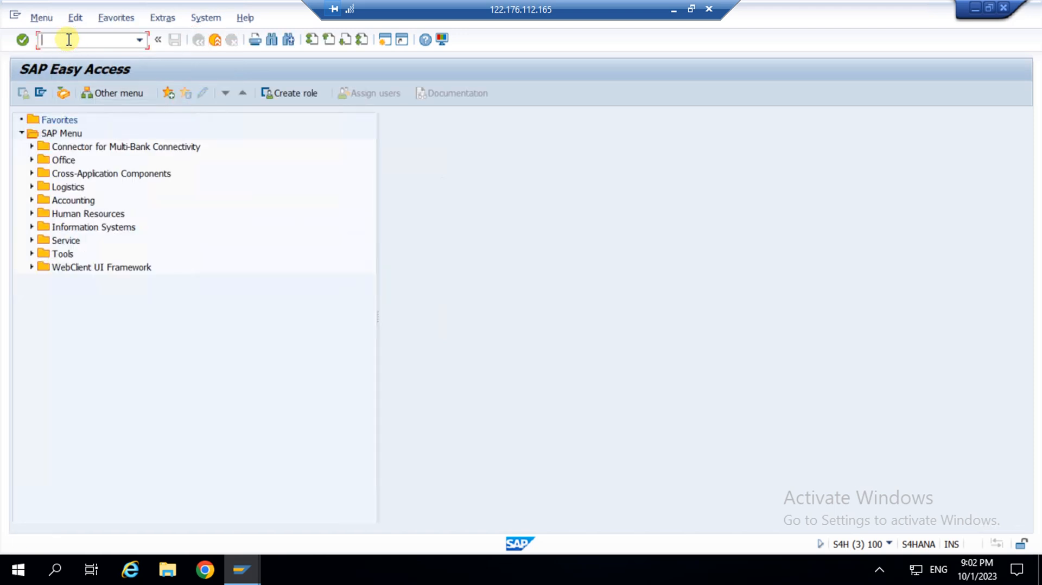
pyautogui.write('SM30')
pyautogui.press('Return')
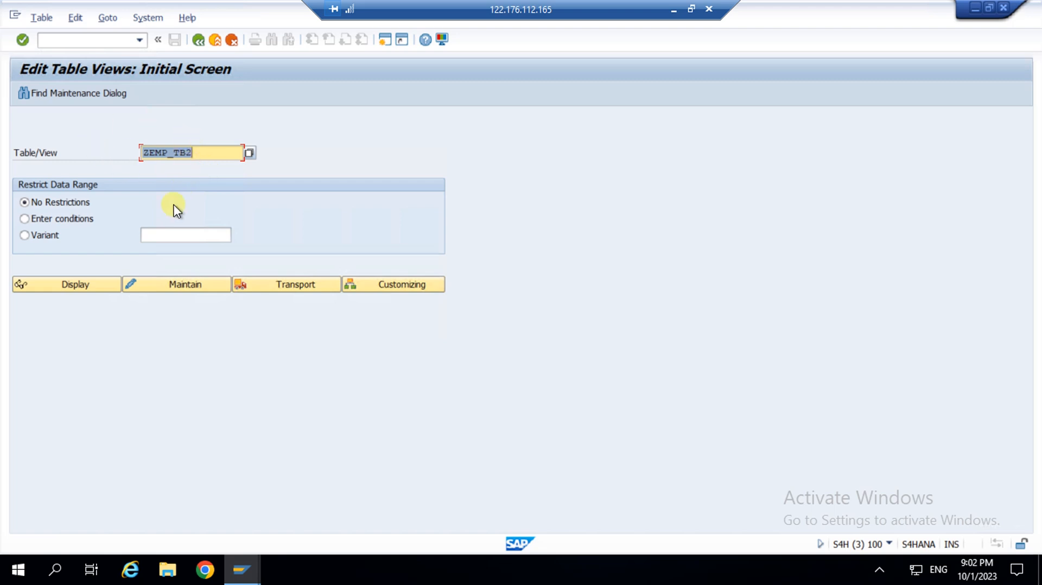
pyautogui.click(190, 289)
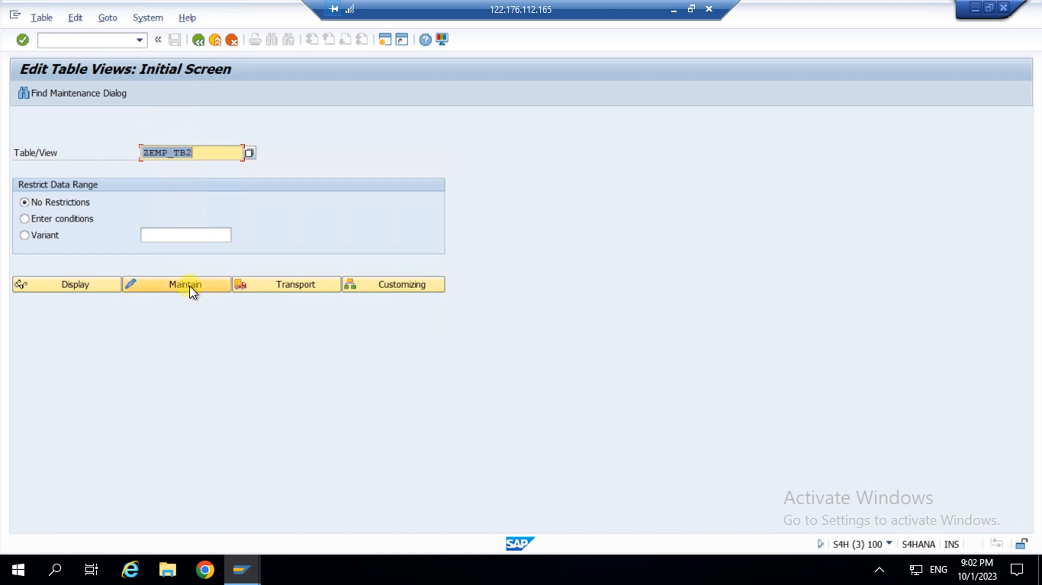
# Create a new ZEMP_TB2 entry with the employee's first and last name and joining date 07.06.2023.
pyautogui.click(190, 288)
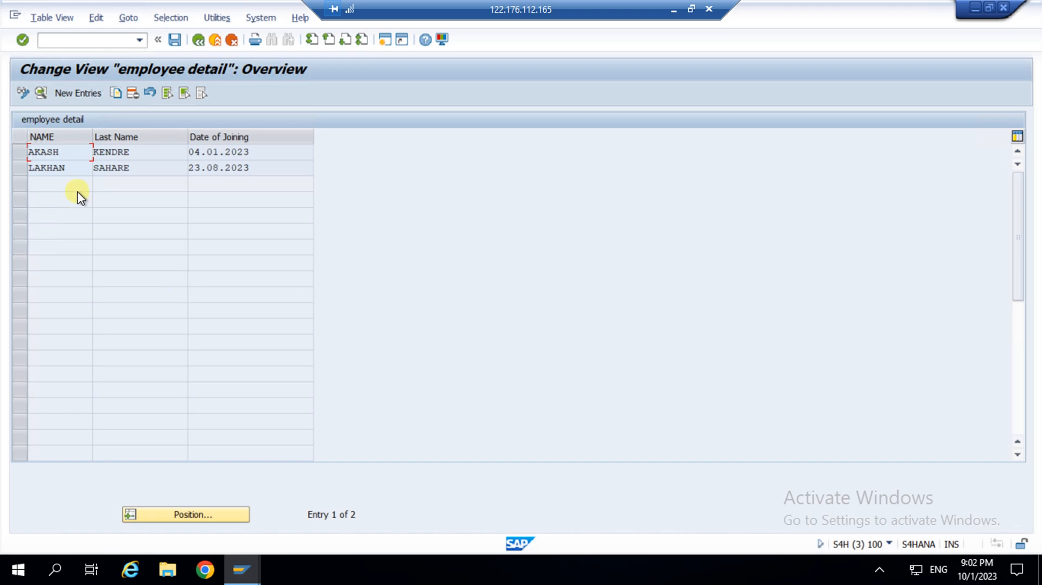
pyautogui.click(80, 97)
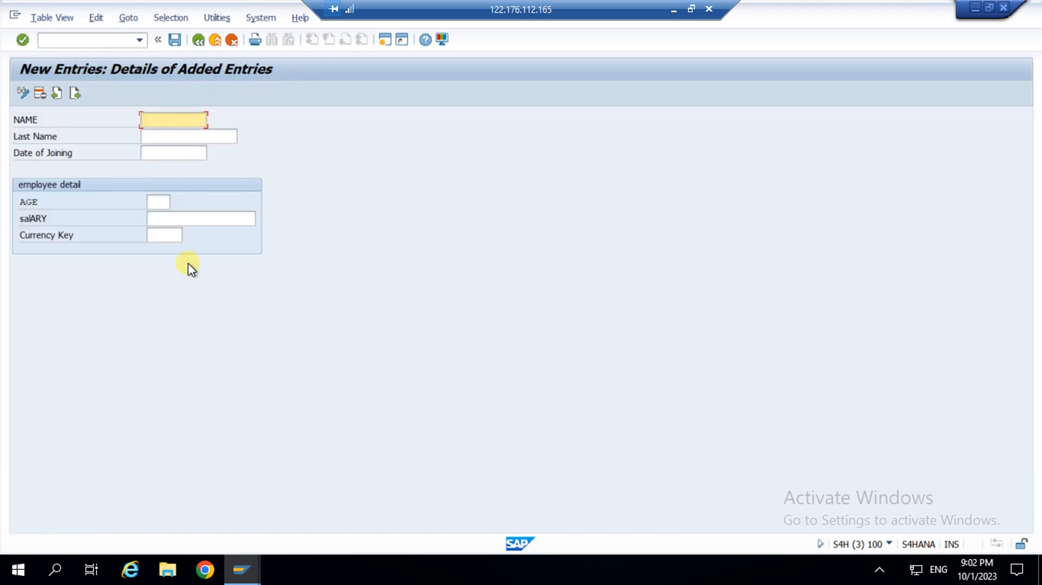
pyautogui.click(160, 120)
pyautogui.click(170, 135)
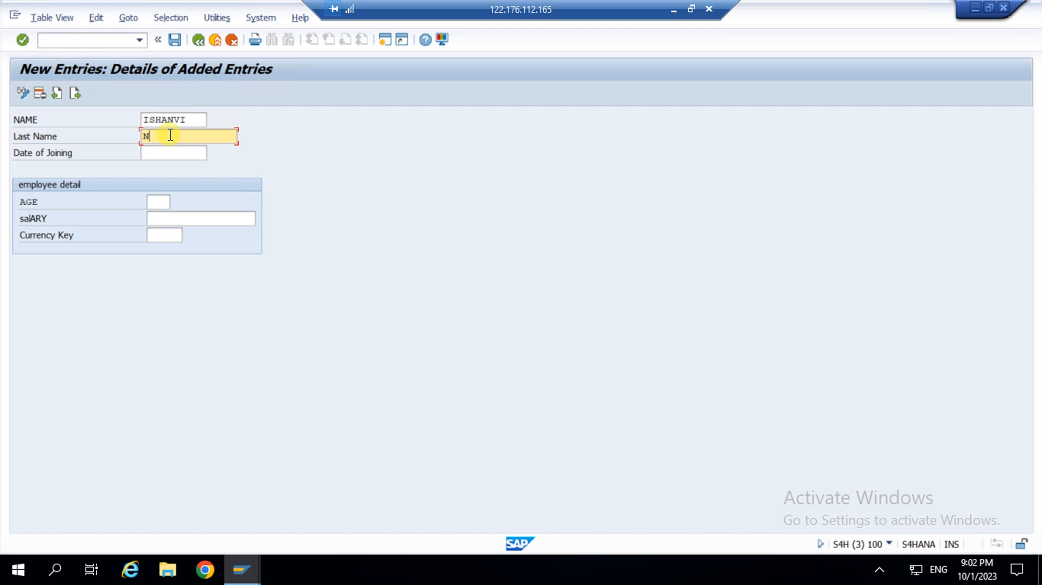
pyautogui.click(180, 154)
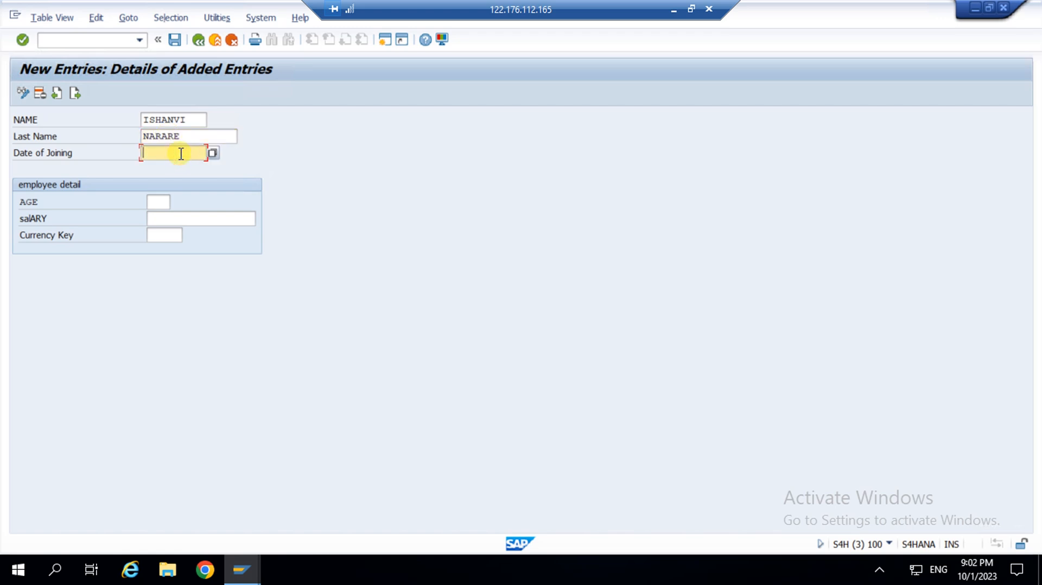
pyautogui.click(214, 153)
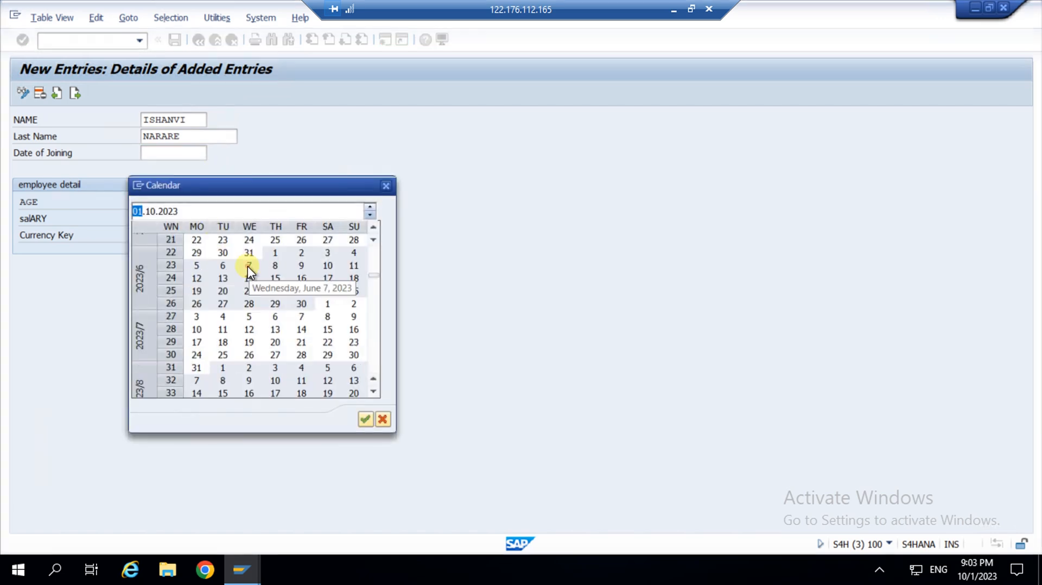
pyautogui.doubleClick(247, 266)
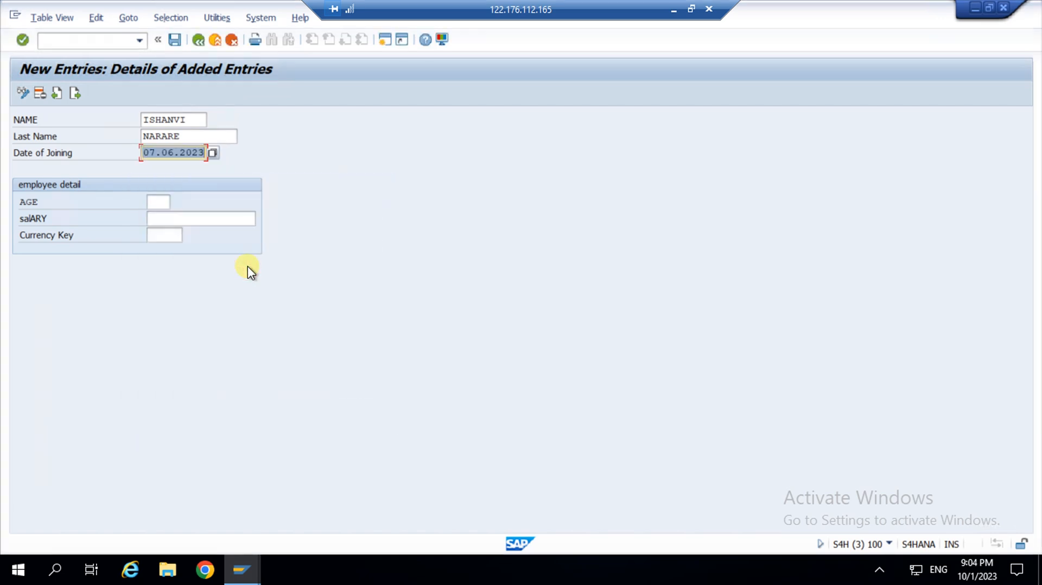
# Enter age 23, salary 27000 and currency INR, then save the entry.
pyautogui.click(158, 202)
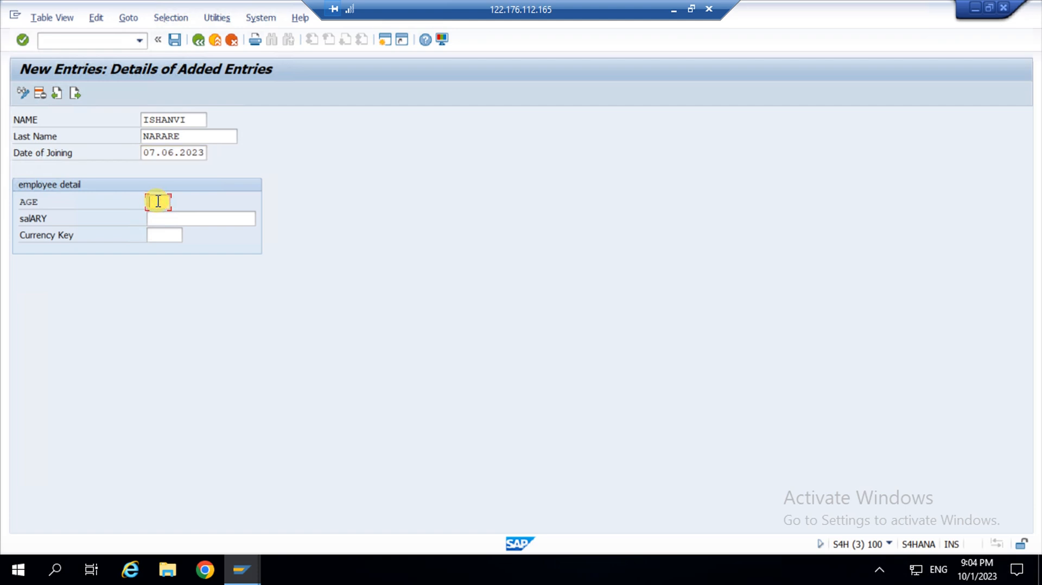
pyautogui.write('23')
pyautogui.click(159, 217)
pyautogui.write('2')
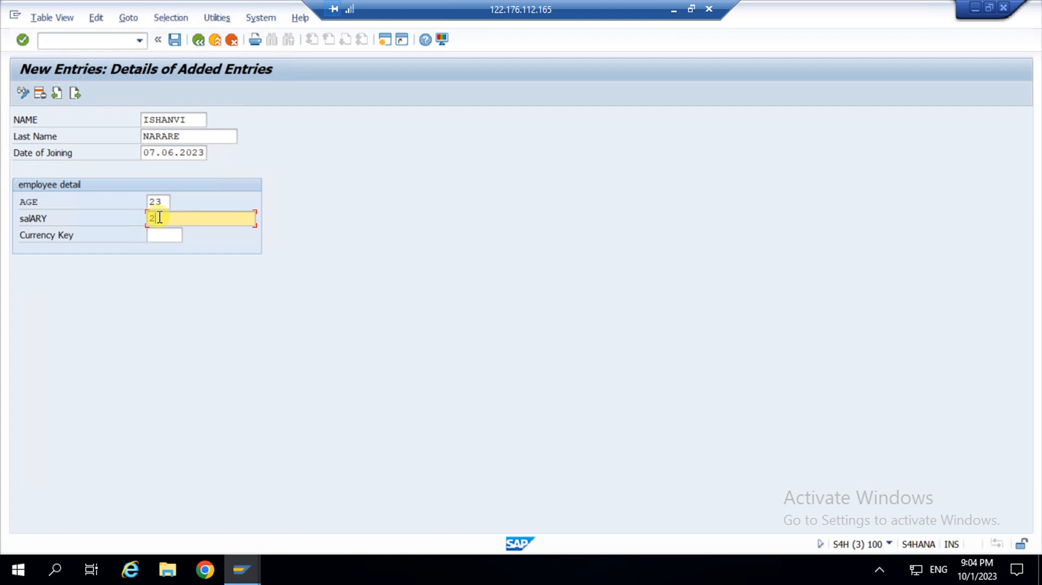
pyautogui.write('7000')
pyautogui.click(165, 235)
pyautogui.write('INR')
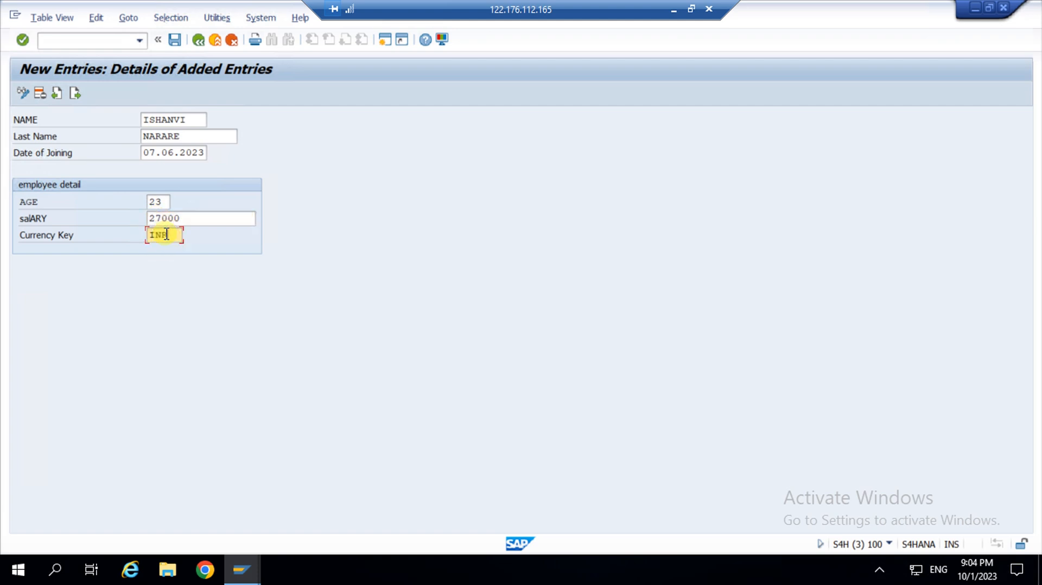
pyautogui.click(174, 40)
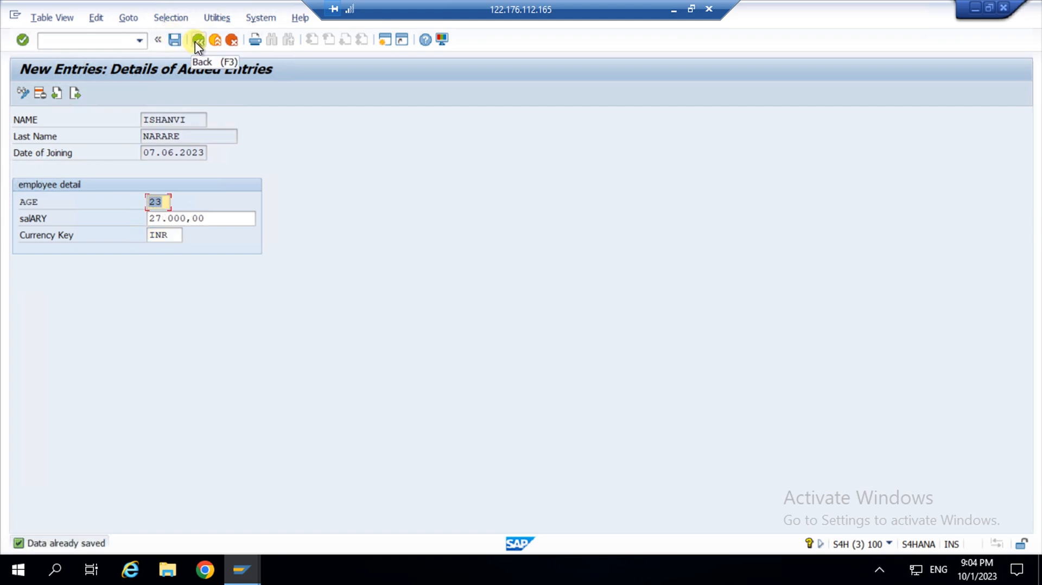
# Return to the employee overview and highlight the newly added employee's first name.
pyautogui.click(196, 40)
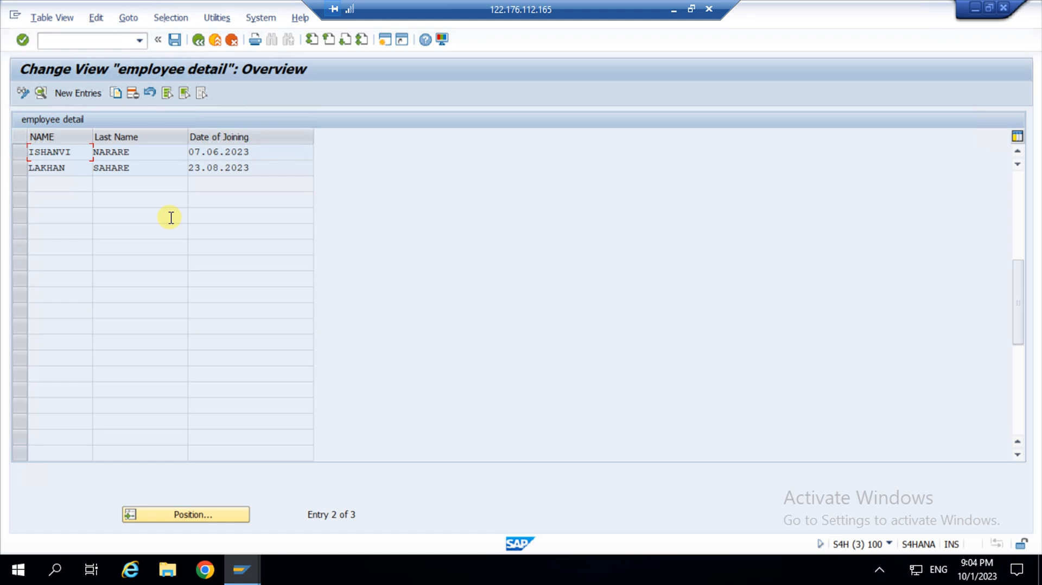
pyautogui.scroll(1, 71, 144)
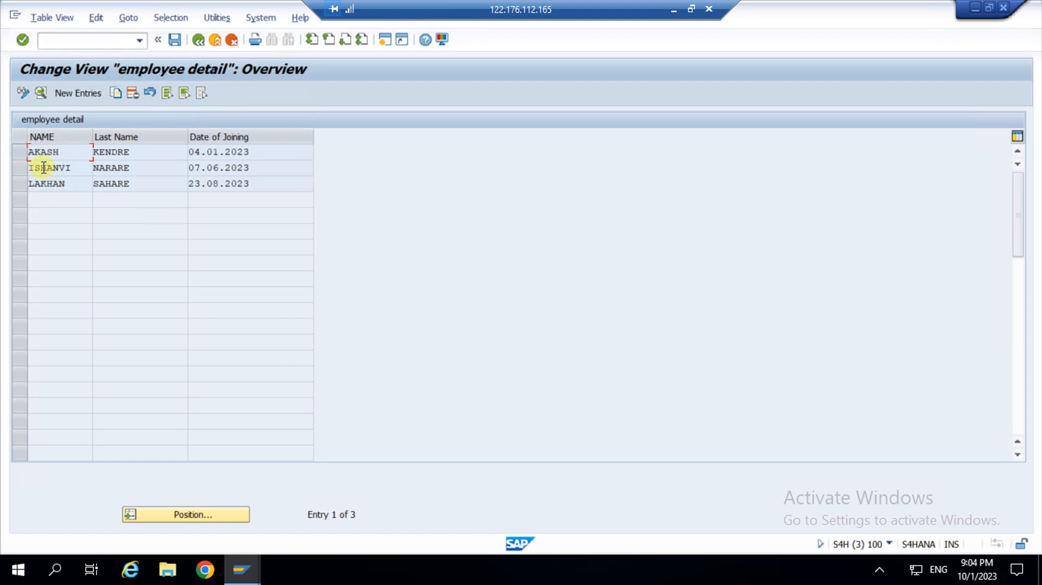
pyautogui.moveTo(77, 167); pyautogui.dragTo(3, 167)
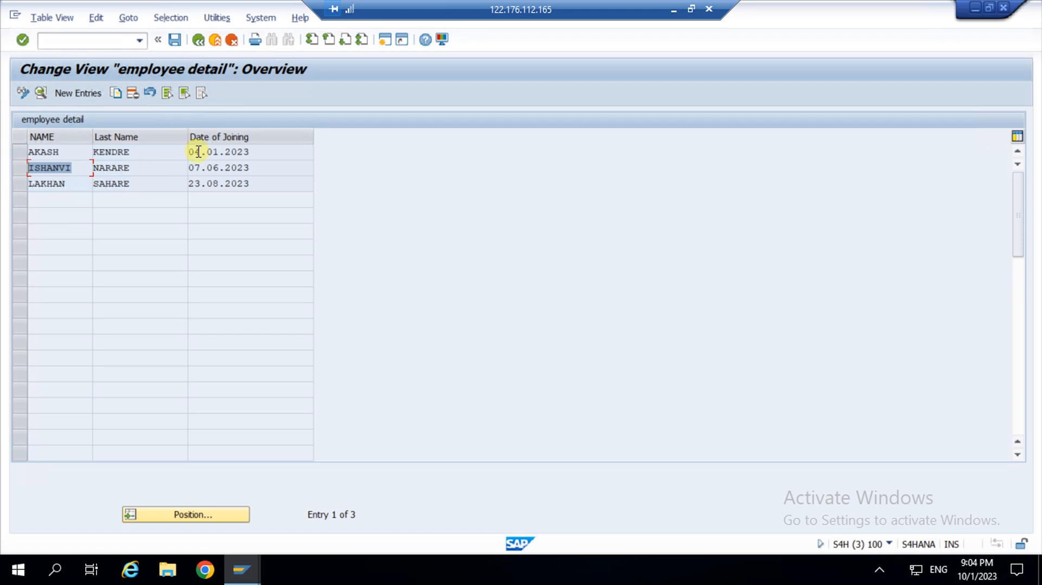
pyautogui.click(244, 570)
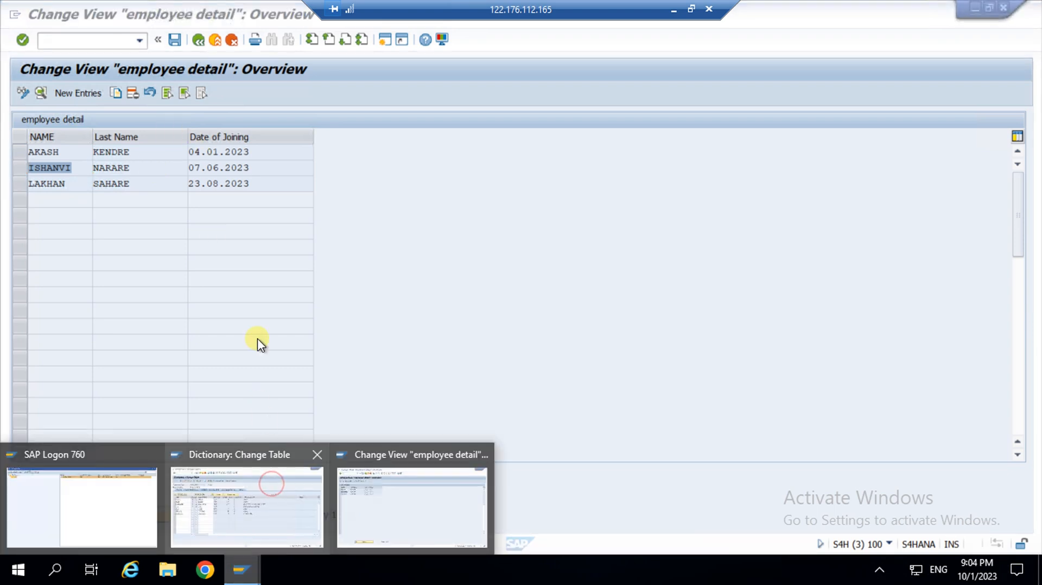
# Display the ZEMP_TB2 definition in SE11 and open its table contents.
pyautogui.click(266, 483)
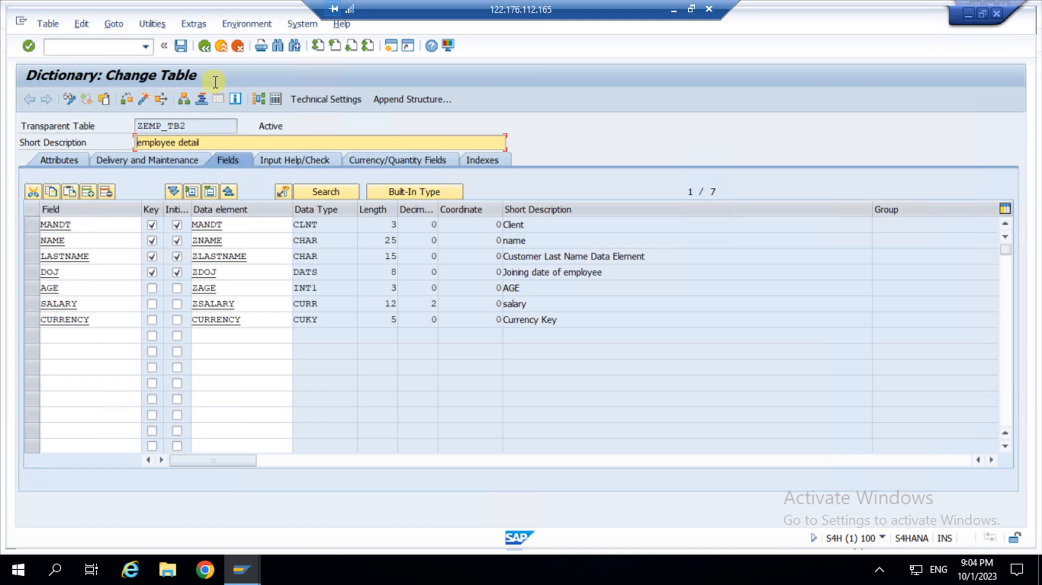
pyautogui.click(204, 50)
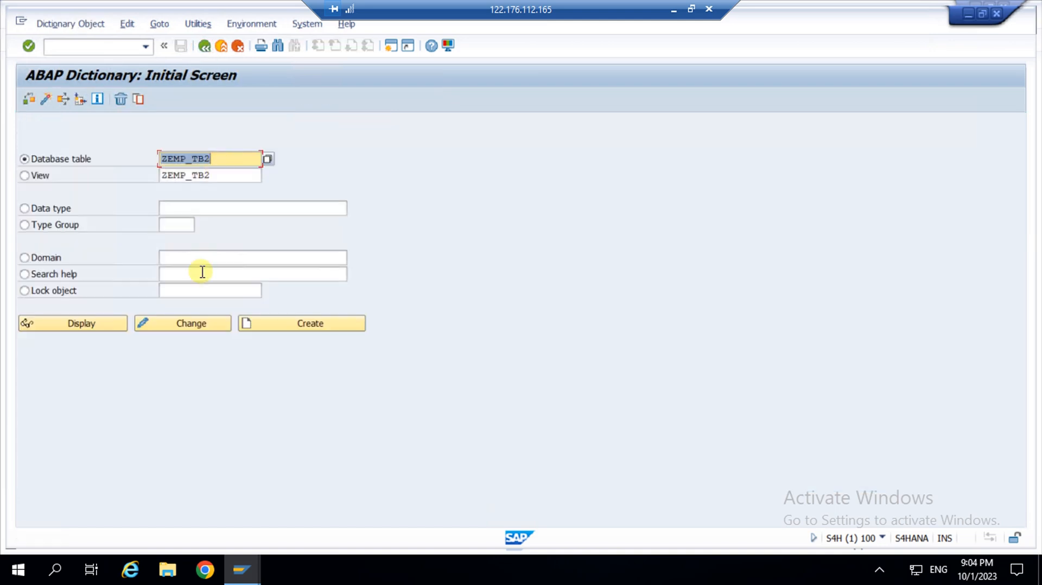
pyautogui.click(99, 327)
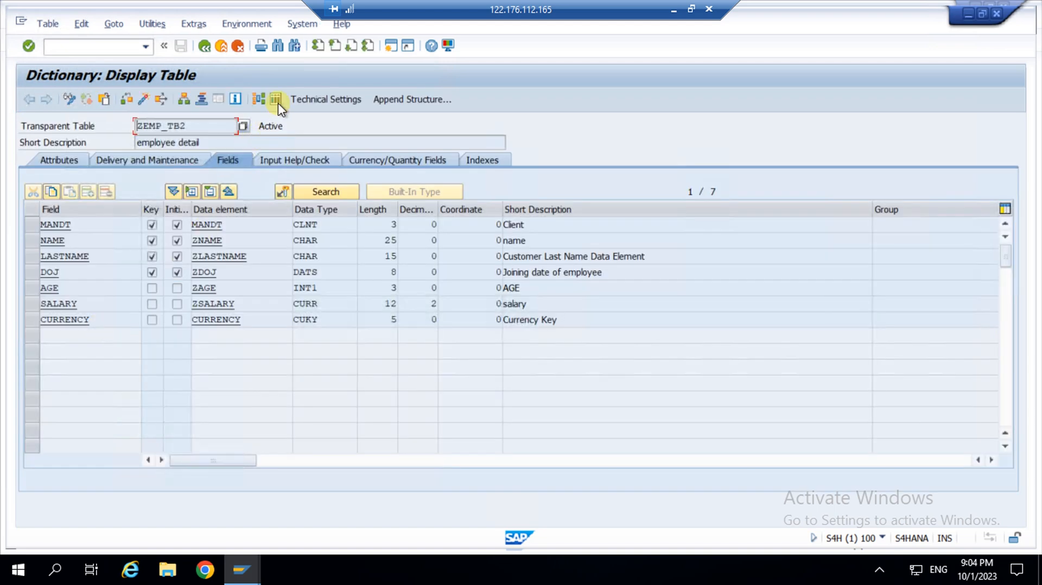
pyautogui.click(276, 99)
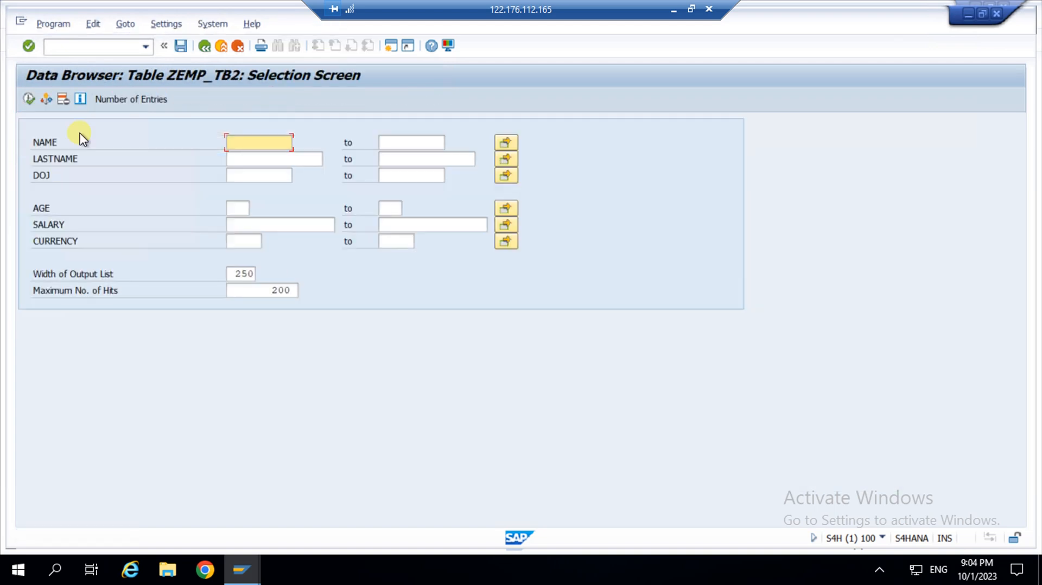
# Confirm the table holds 3 entries, then execute the Data Browser listing.
pyautogui.click(115, 101)
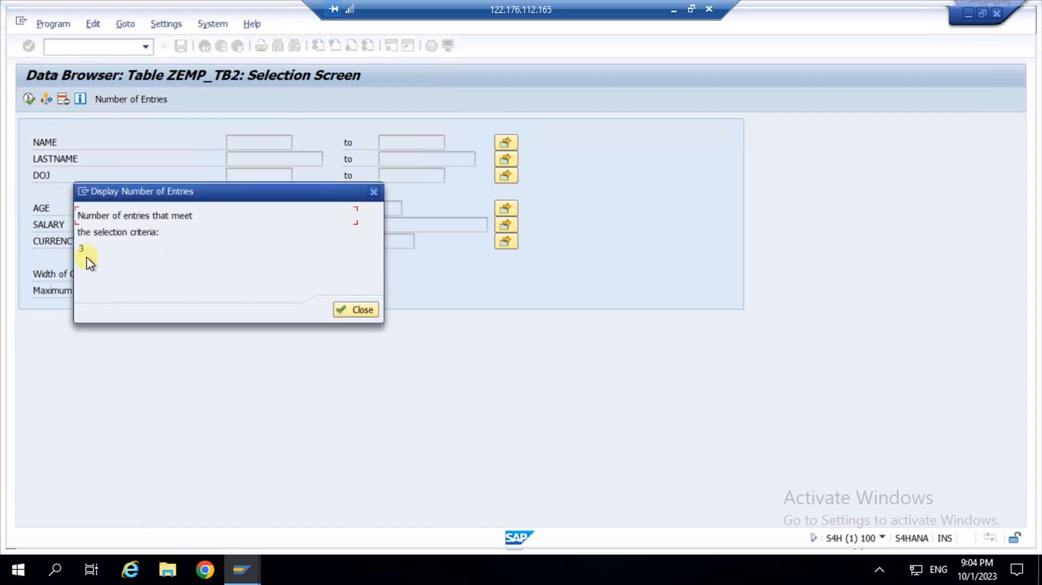
pyautogui.click(85, 250)
pyautogui.click(344, 312)
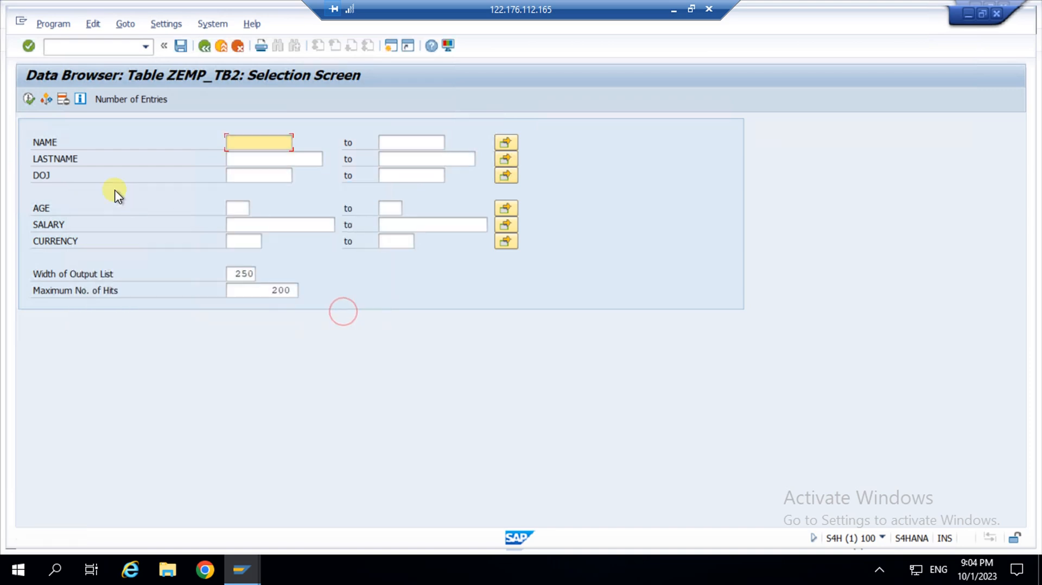
pyautogui.click(28, 99)
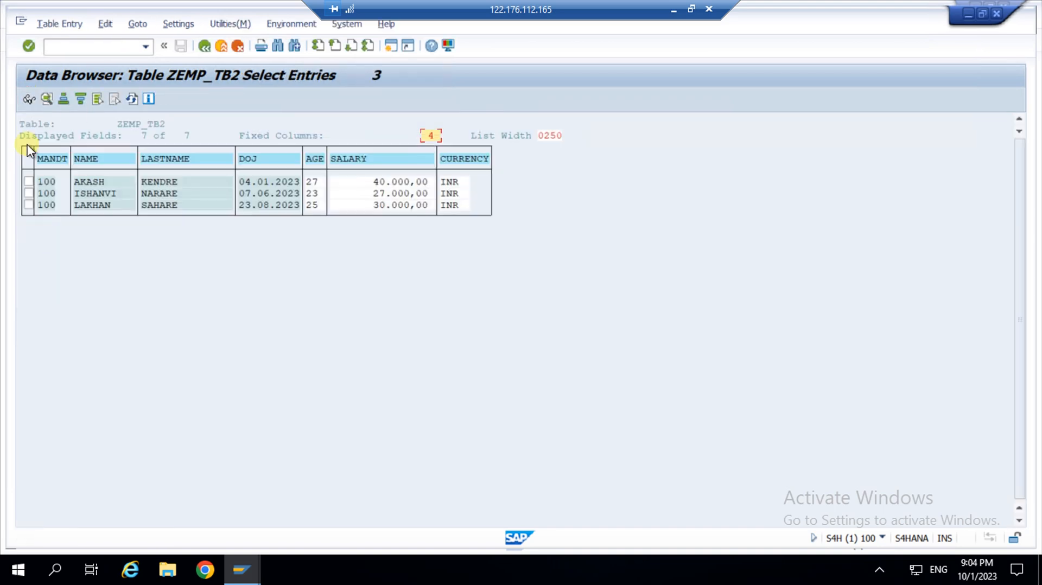